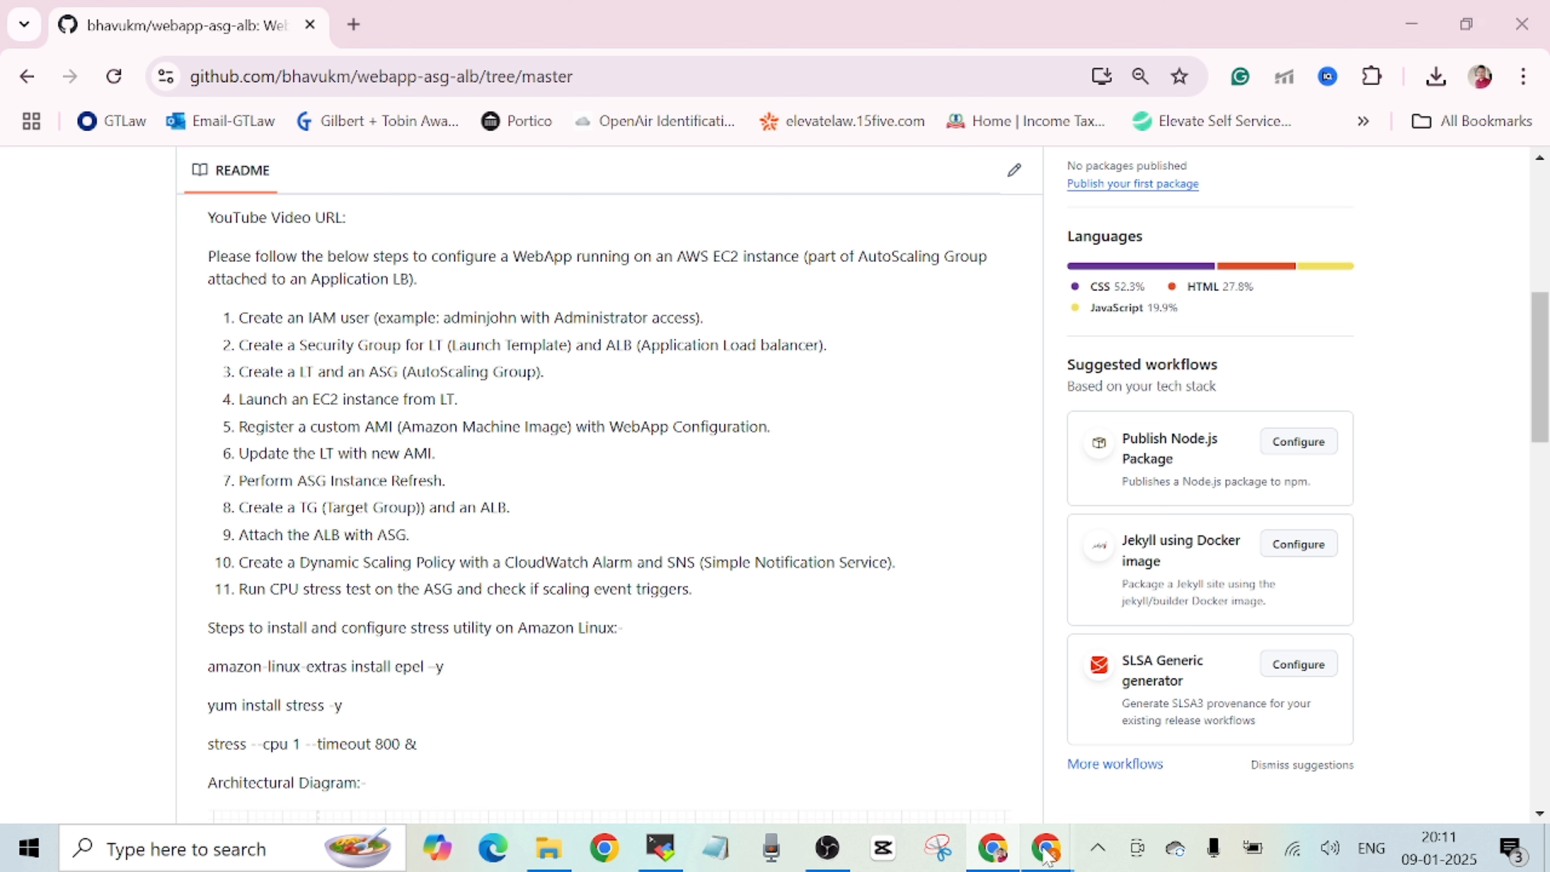
# Switch to the AWS console and open the EC2 list of security groups.
pyautogui.moveTo(1046, 848)
pyautogui.click(1142, 769)
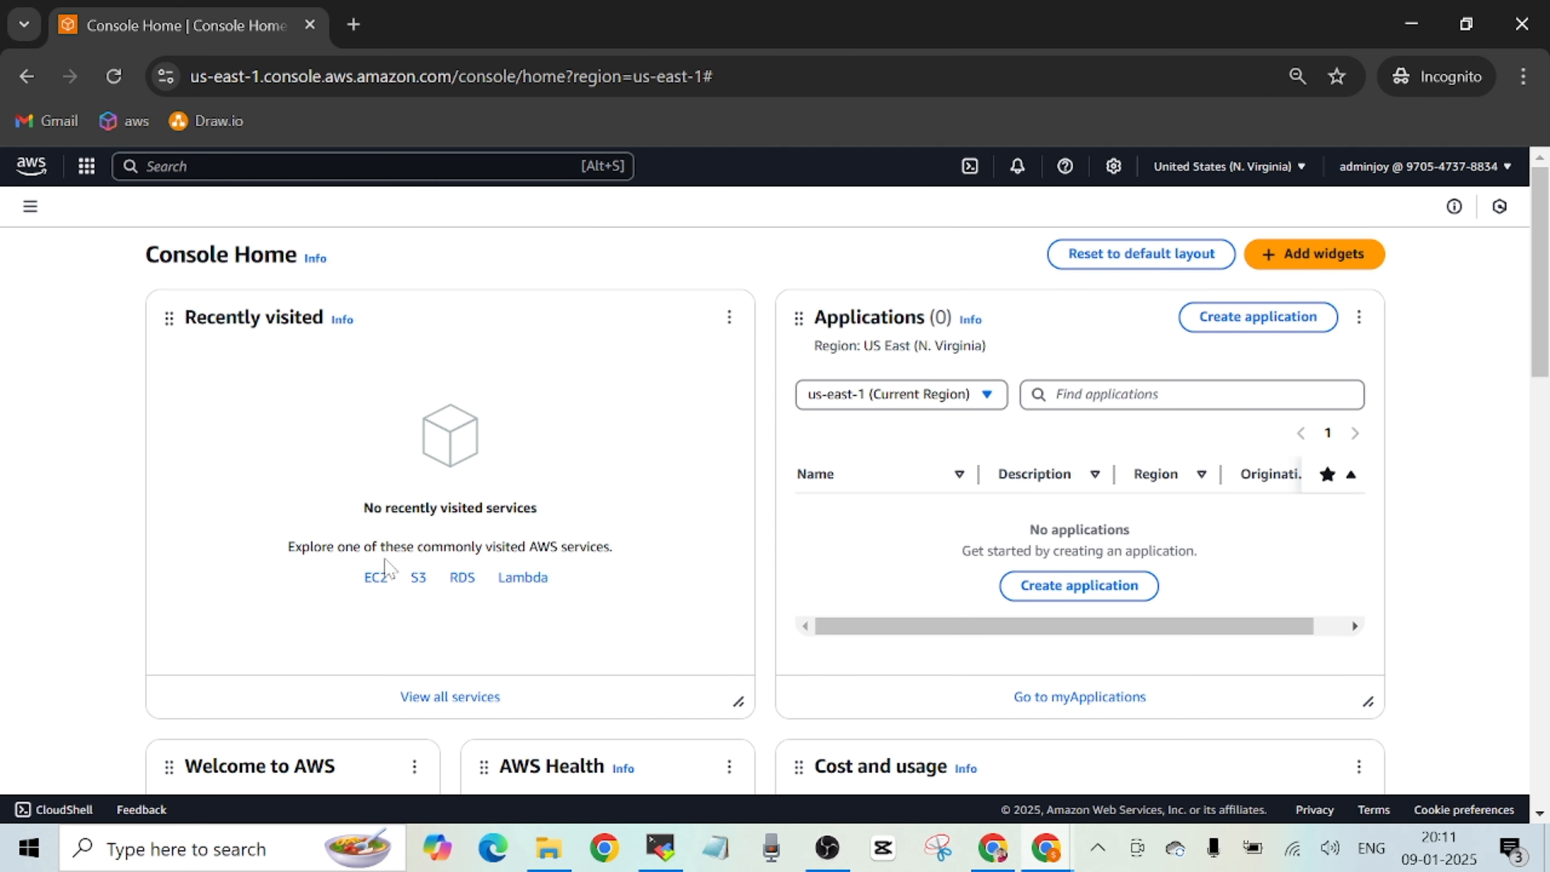
pyautogui.click(376, 577)
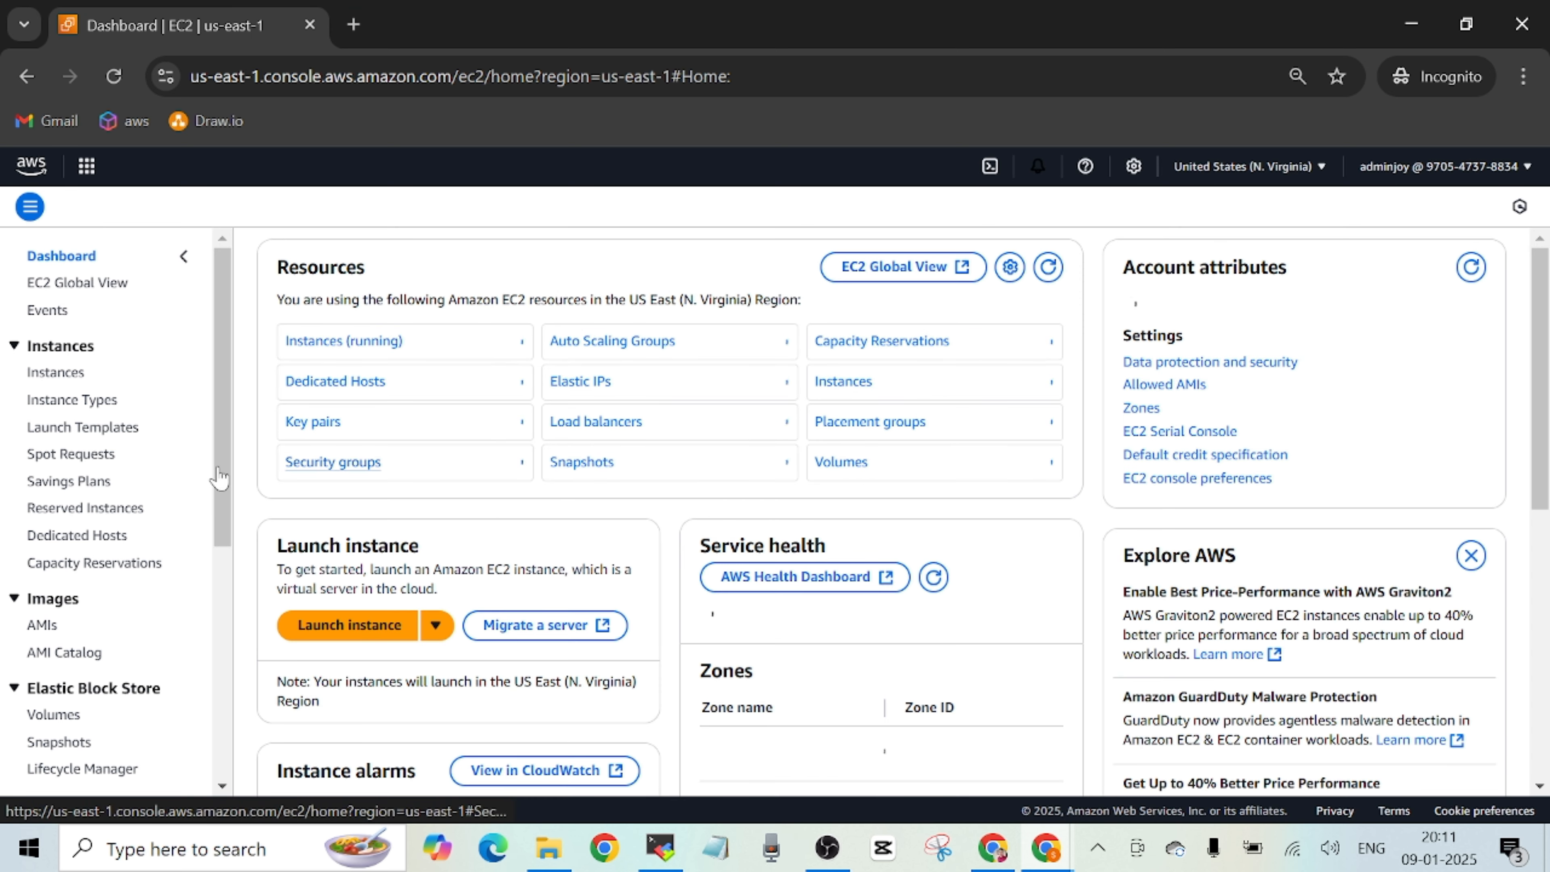
pyautogui.moveTo(221, 471); pyautogui.dragTo(221, 607)
pyautogui.click(75, 569)
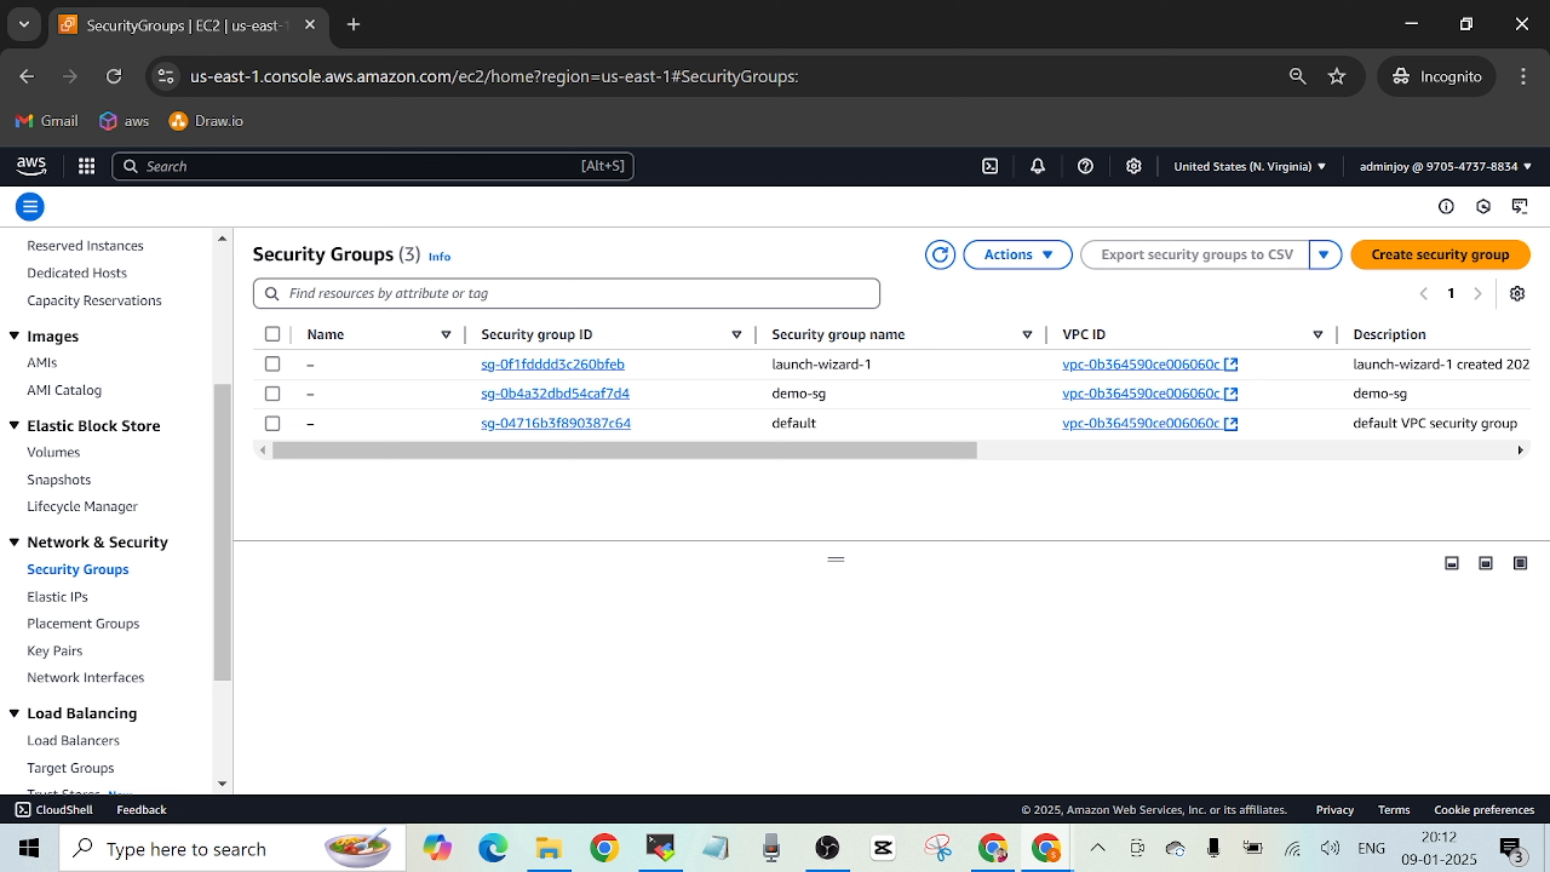
# Open the demo-sg security group and review its inbound and outbound rules.
pyautogui.click(617, 395)
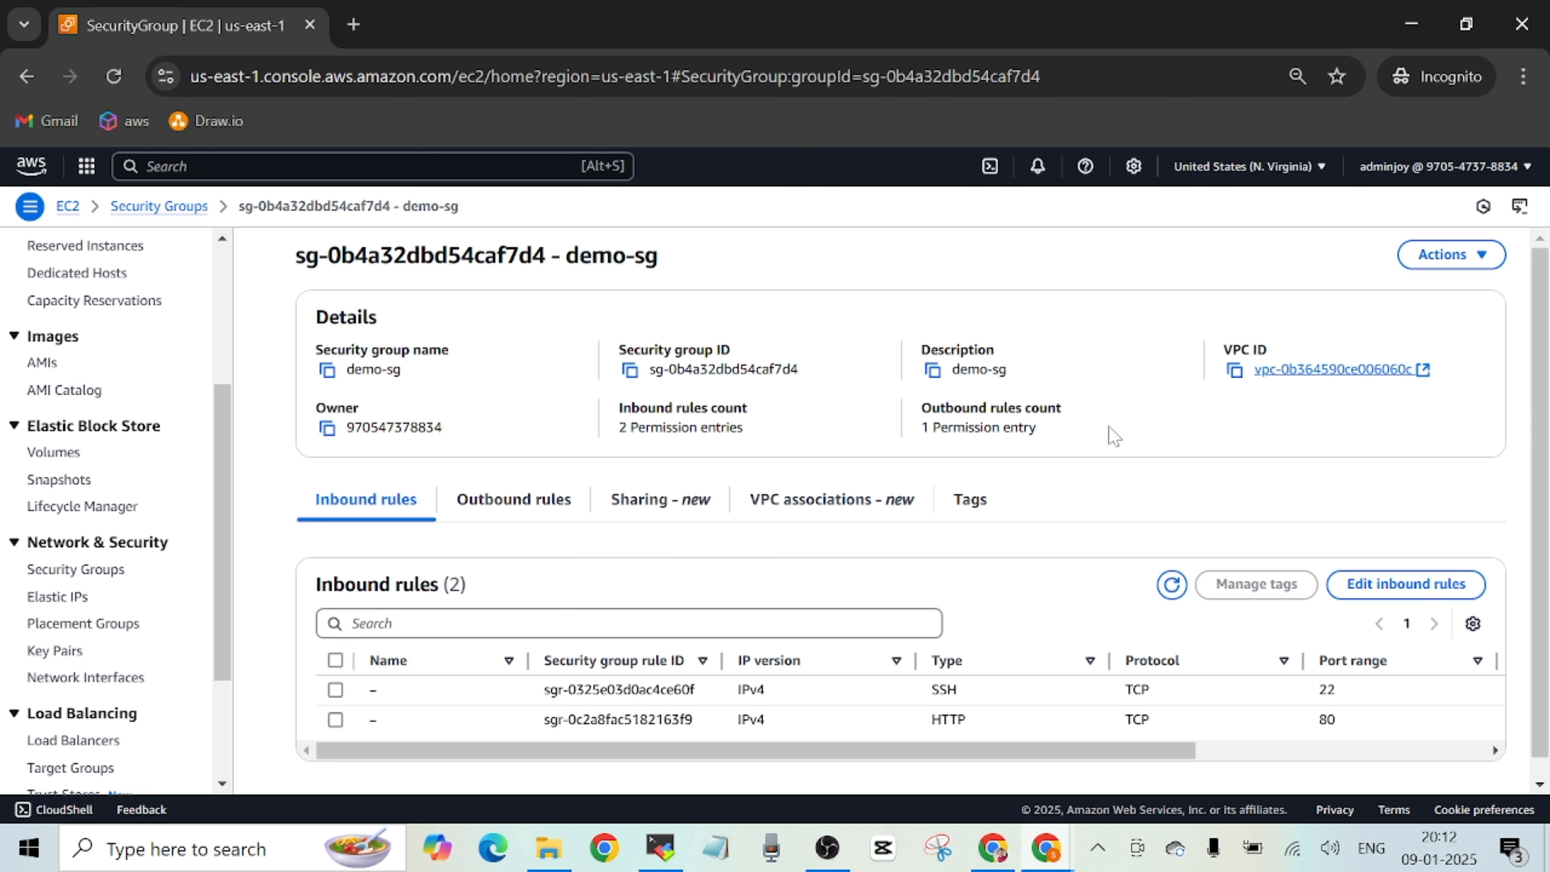
pyautogui.moveTo(1542, 333); pyautogui.dragTo(1536, 404)
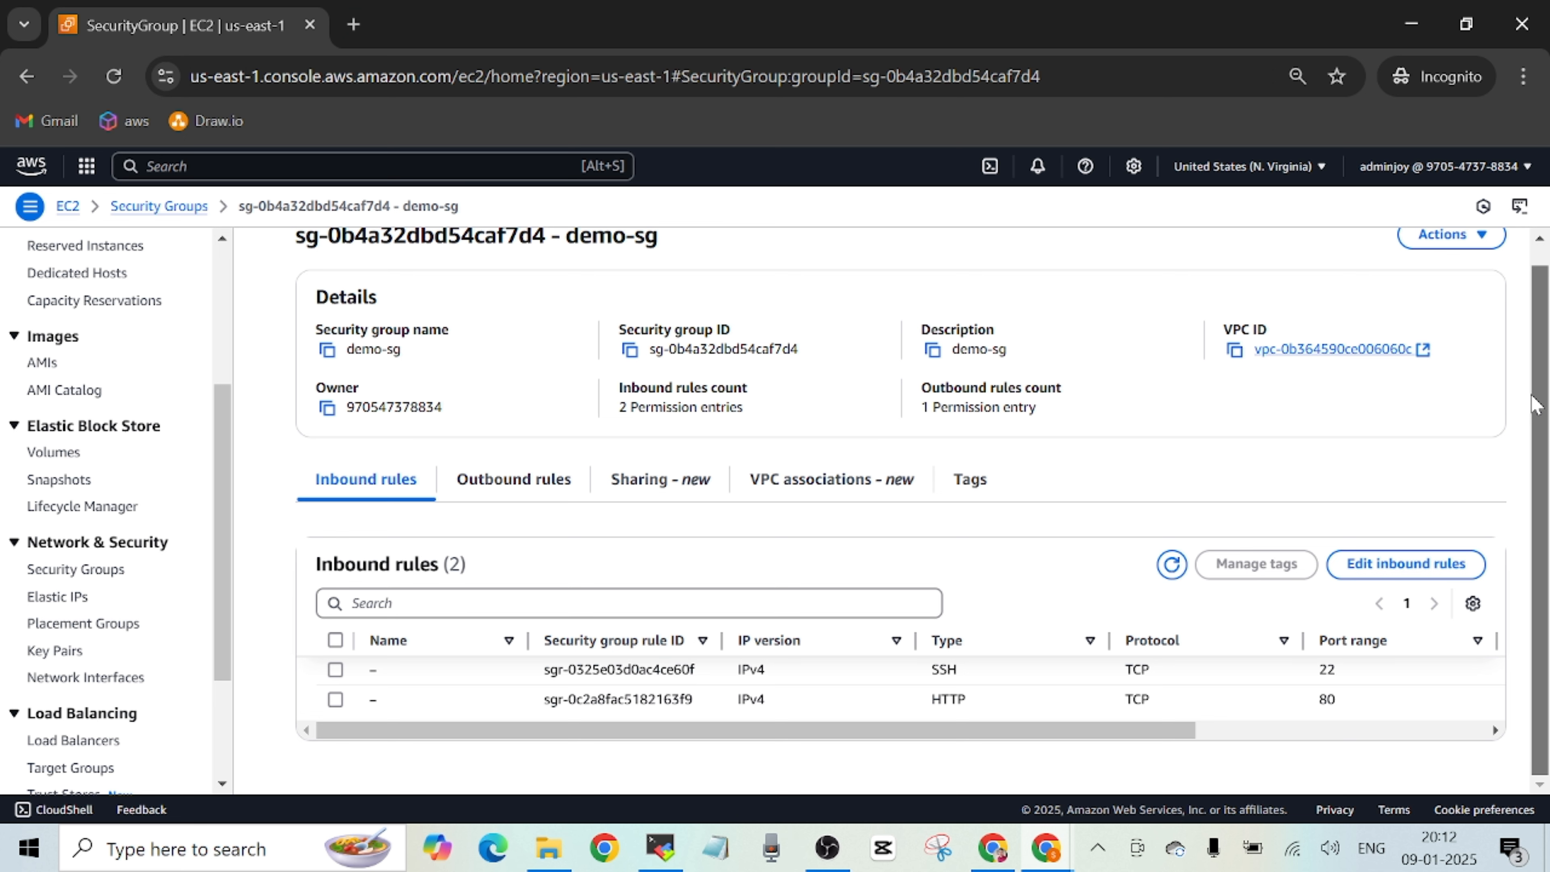
pyautogui.moveTo(1533, 396)
pyautogui.mouseDown()
pyautogui.moveTo(1532, 330)
pyautogui.moveTo(1533, 396)
pyautogui.mouseUp()
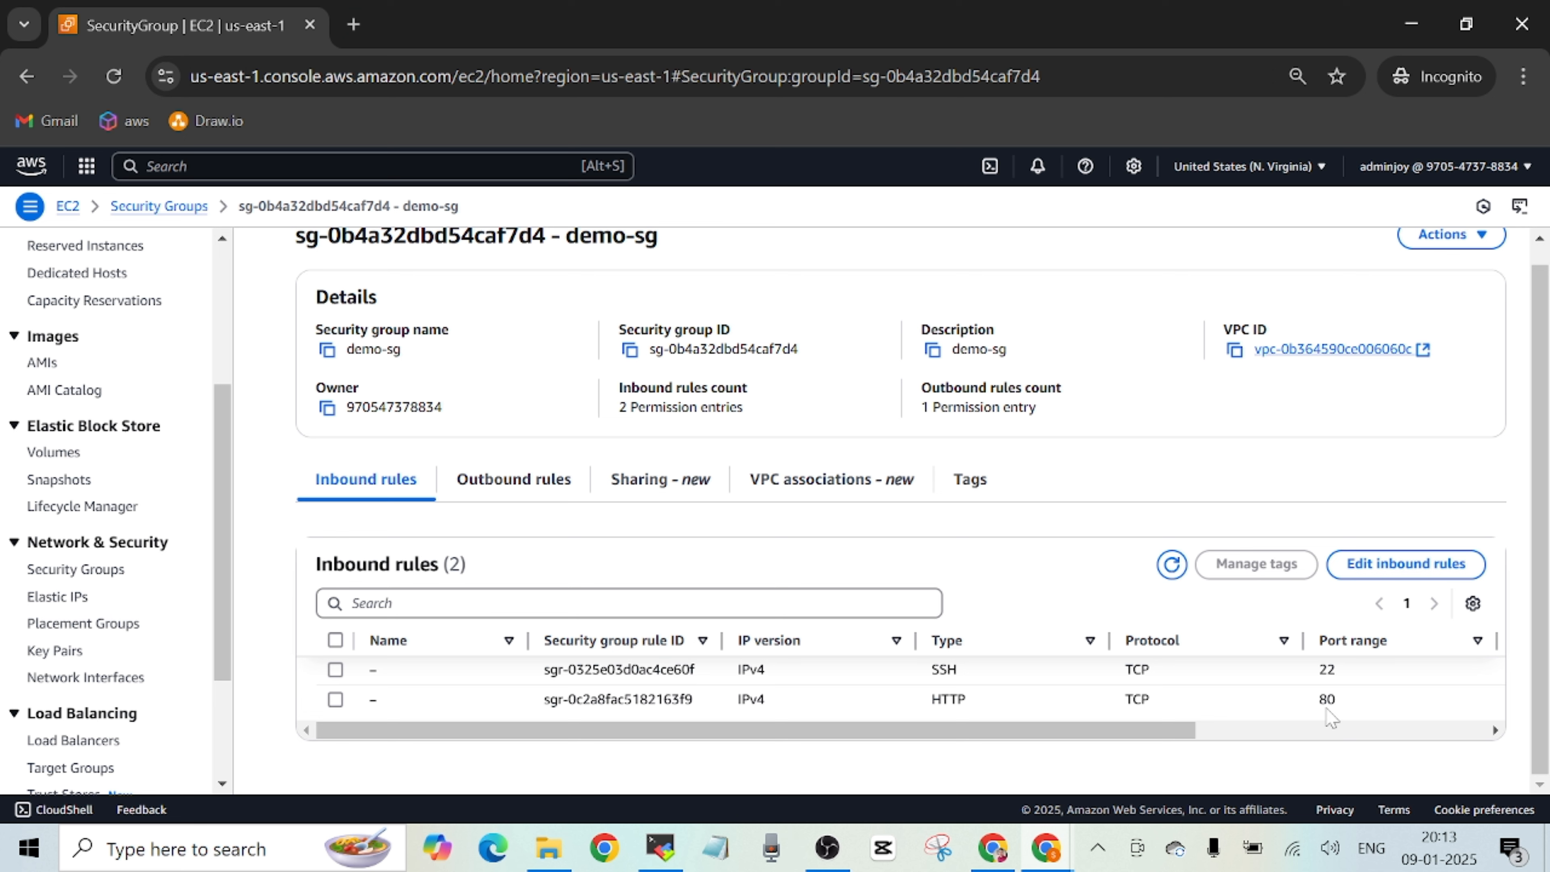
pyautogui.click(534, 500)
pyautogui.click(366, 496)
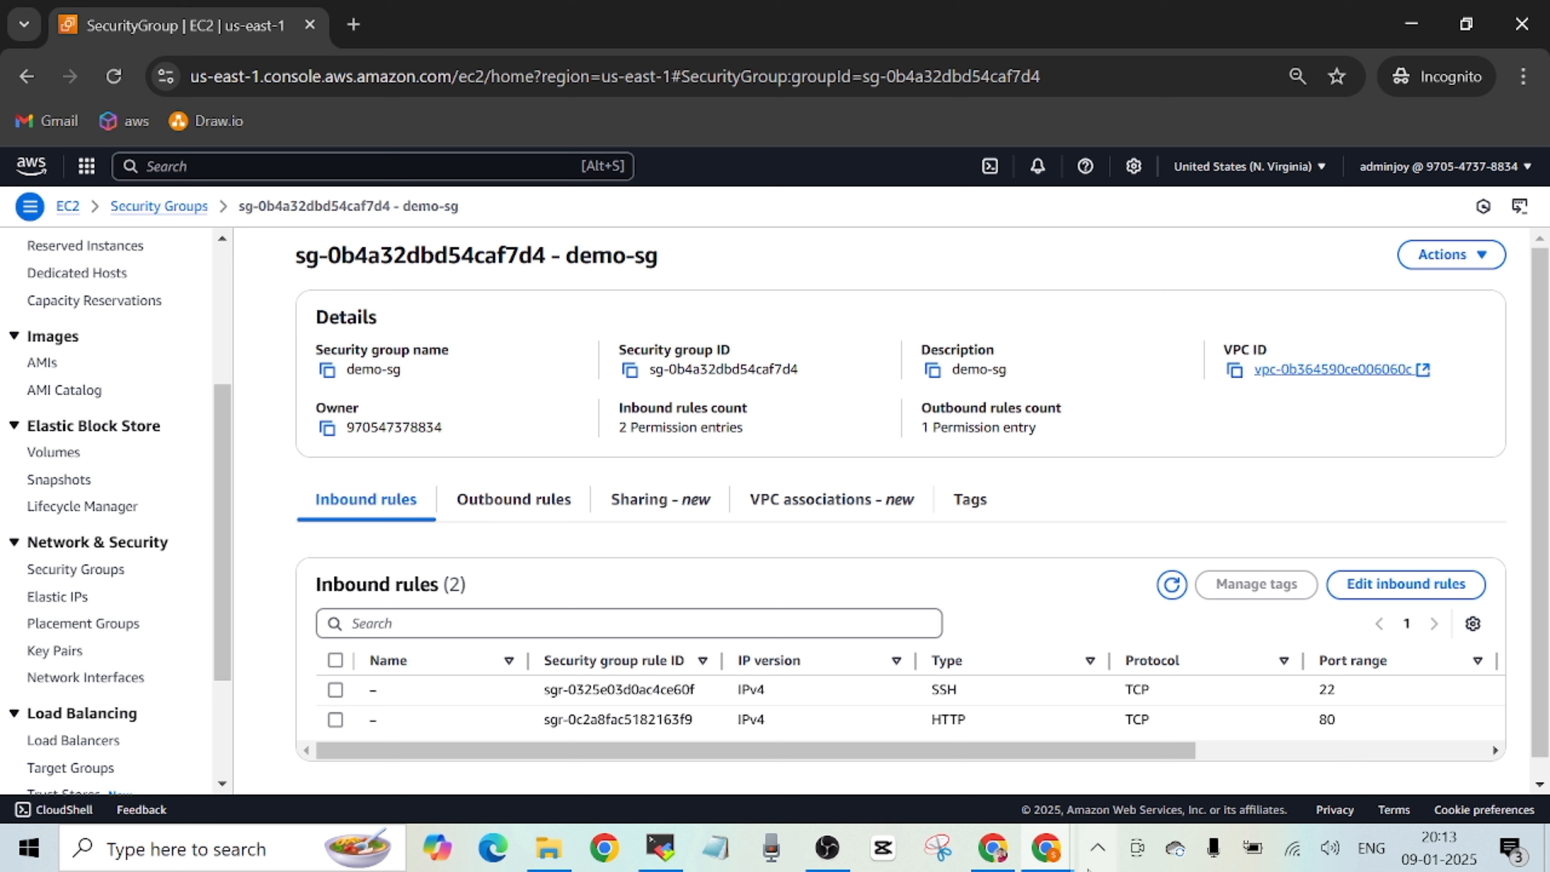
# Check the deployment steps in the webapp-asg-alb README on GitHub, and return to the AWS console.
pyautogui.click(1060, 863)
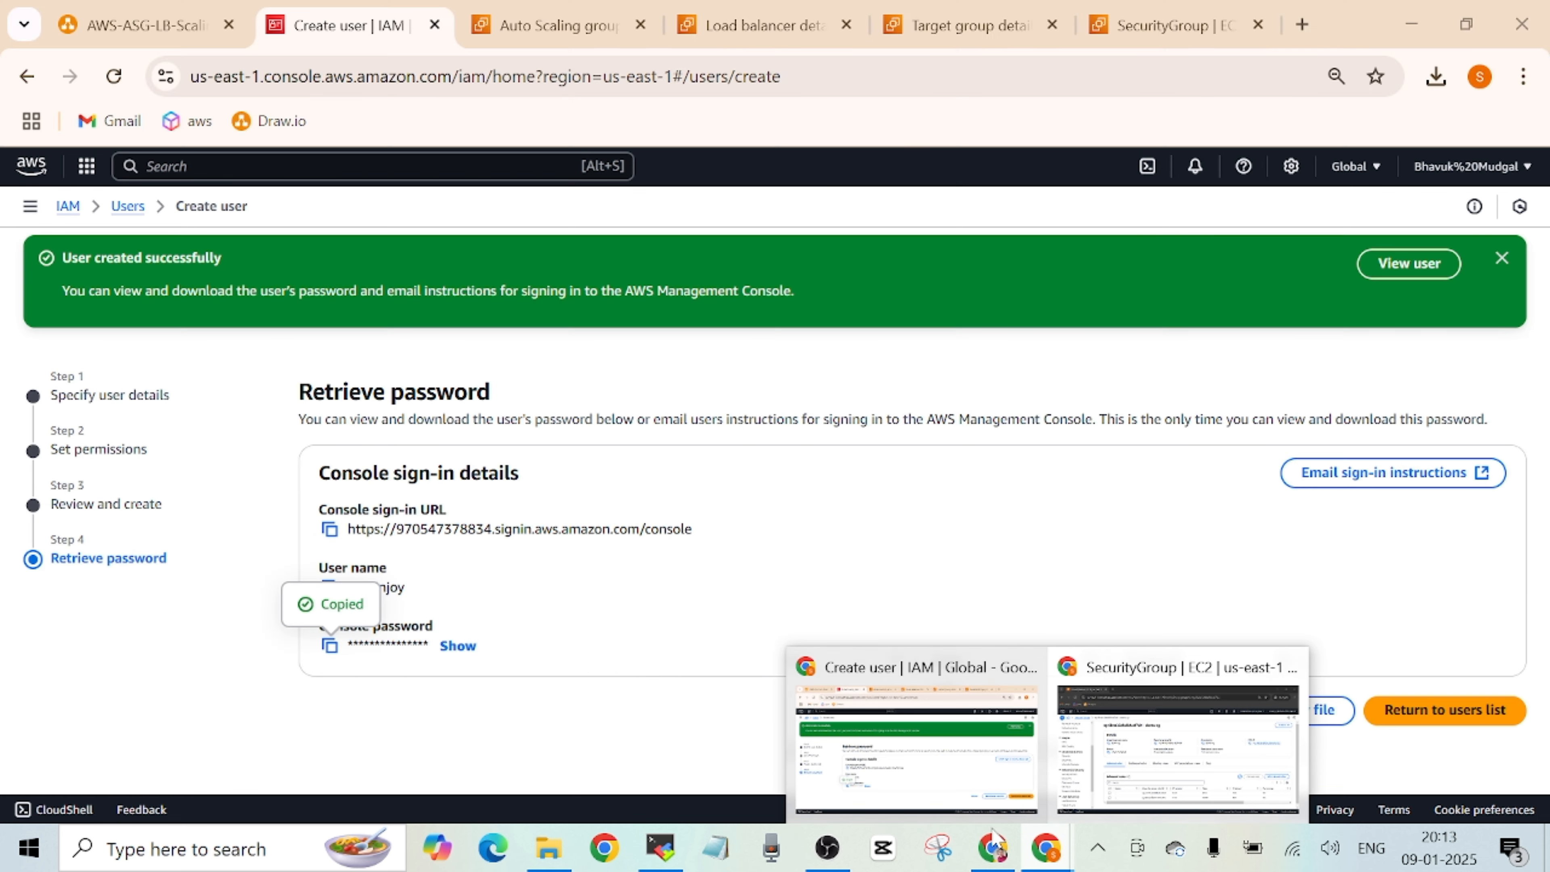
pyautogui.click(995, 855)
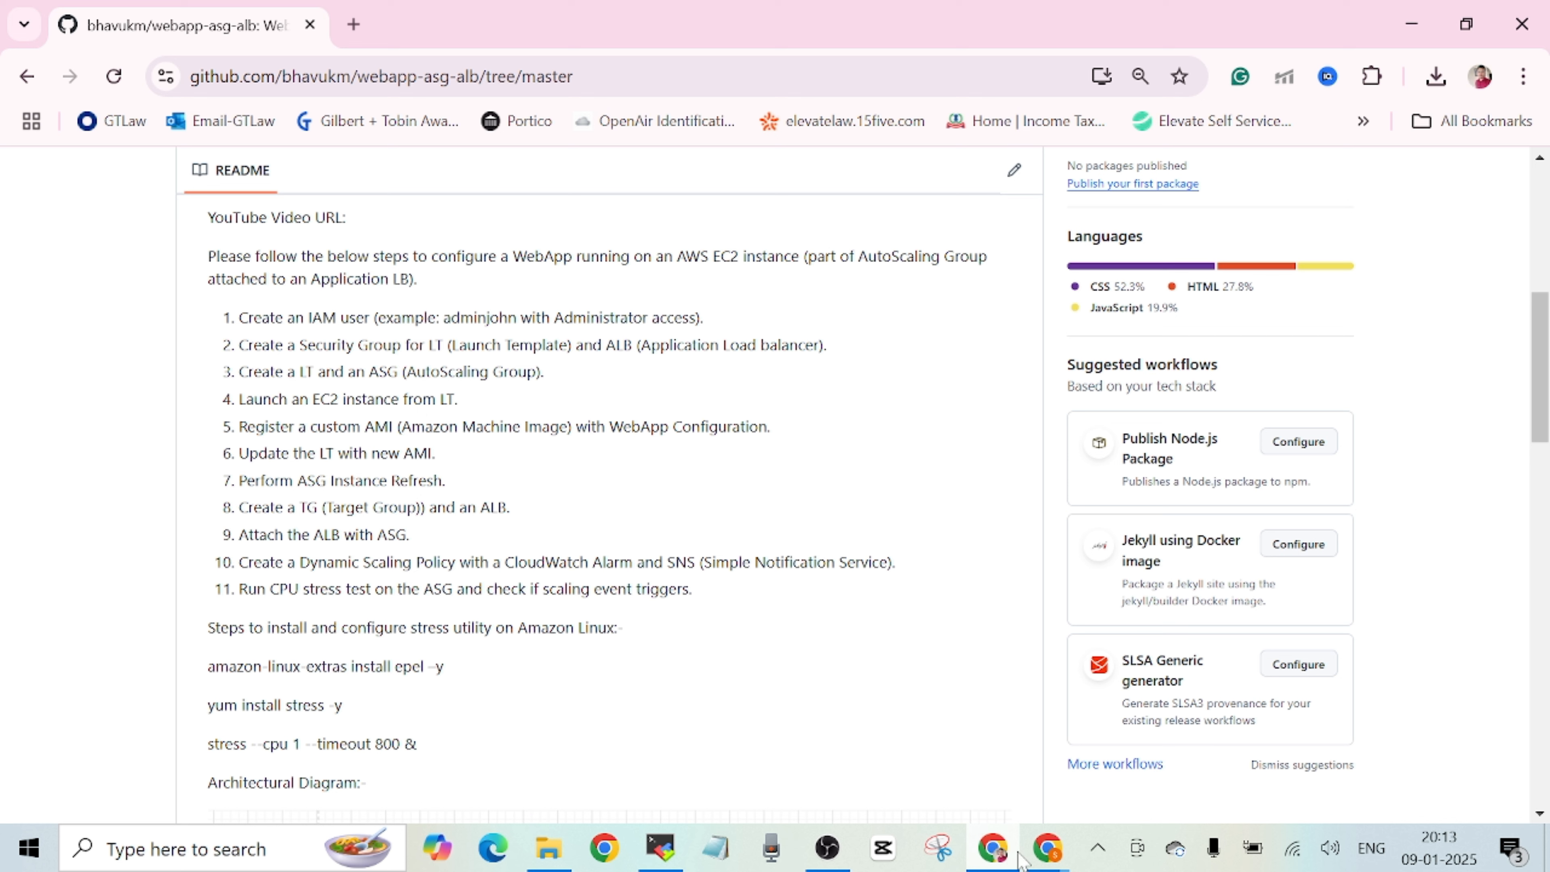
pyautogui.moveTo(1021, 855)
pyautogui.click(1177, 748)
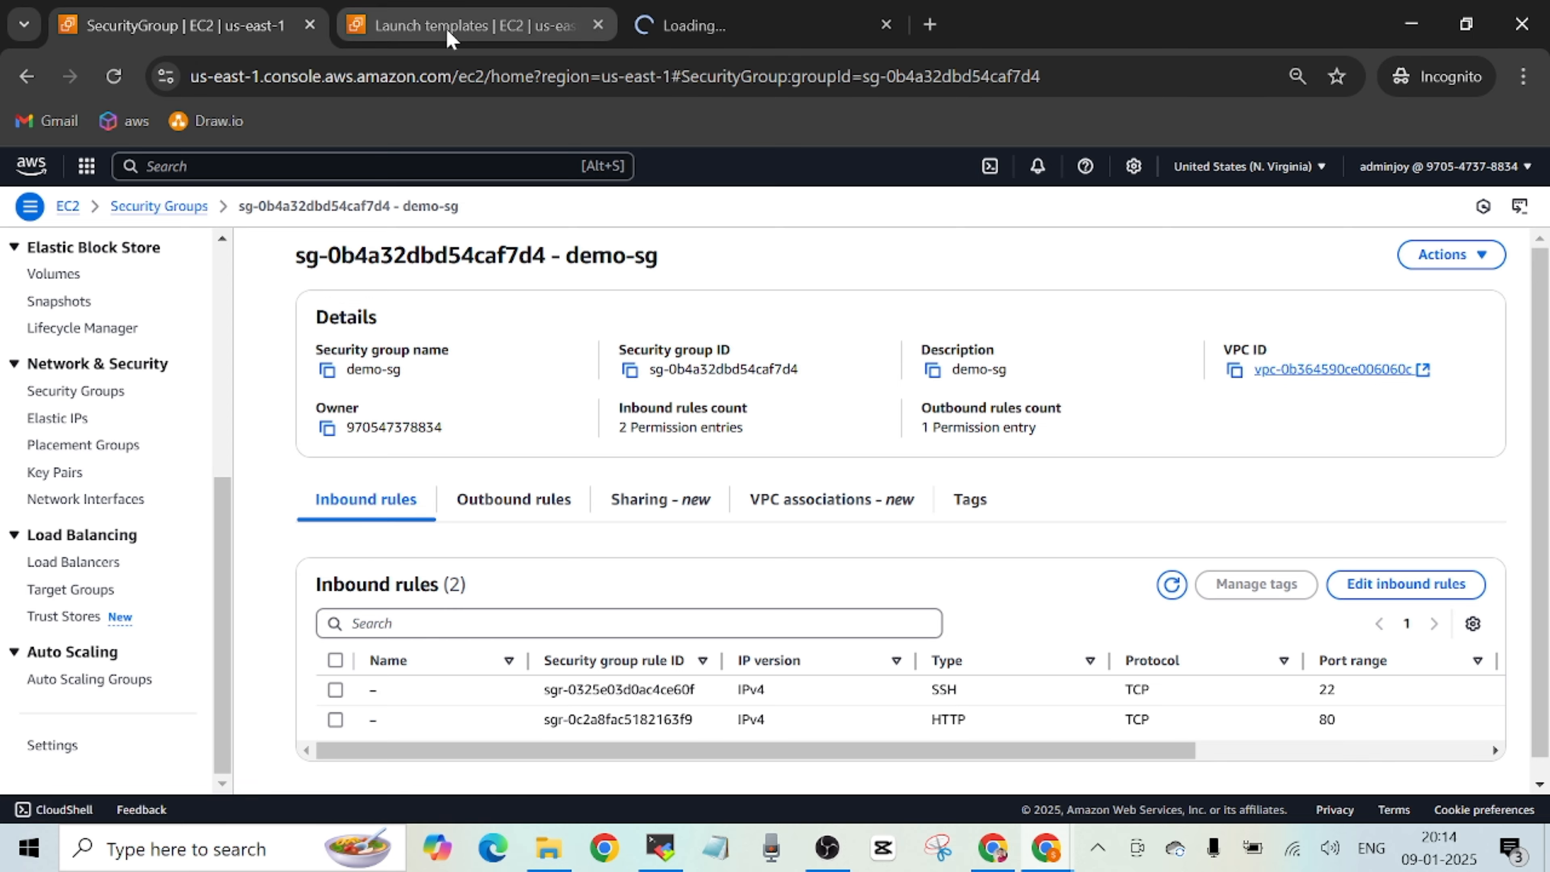
# View the launch templates and the Auto Scaling groups in their own tabs, reloading the Auto Scaling groups page.
pyautogui.click(476, 25)
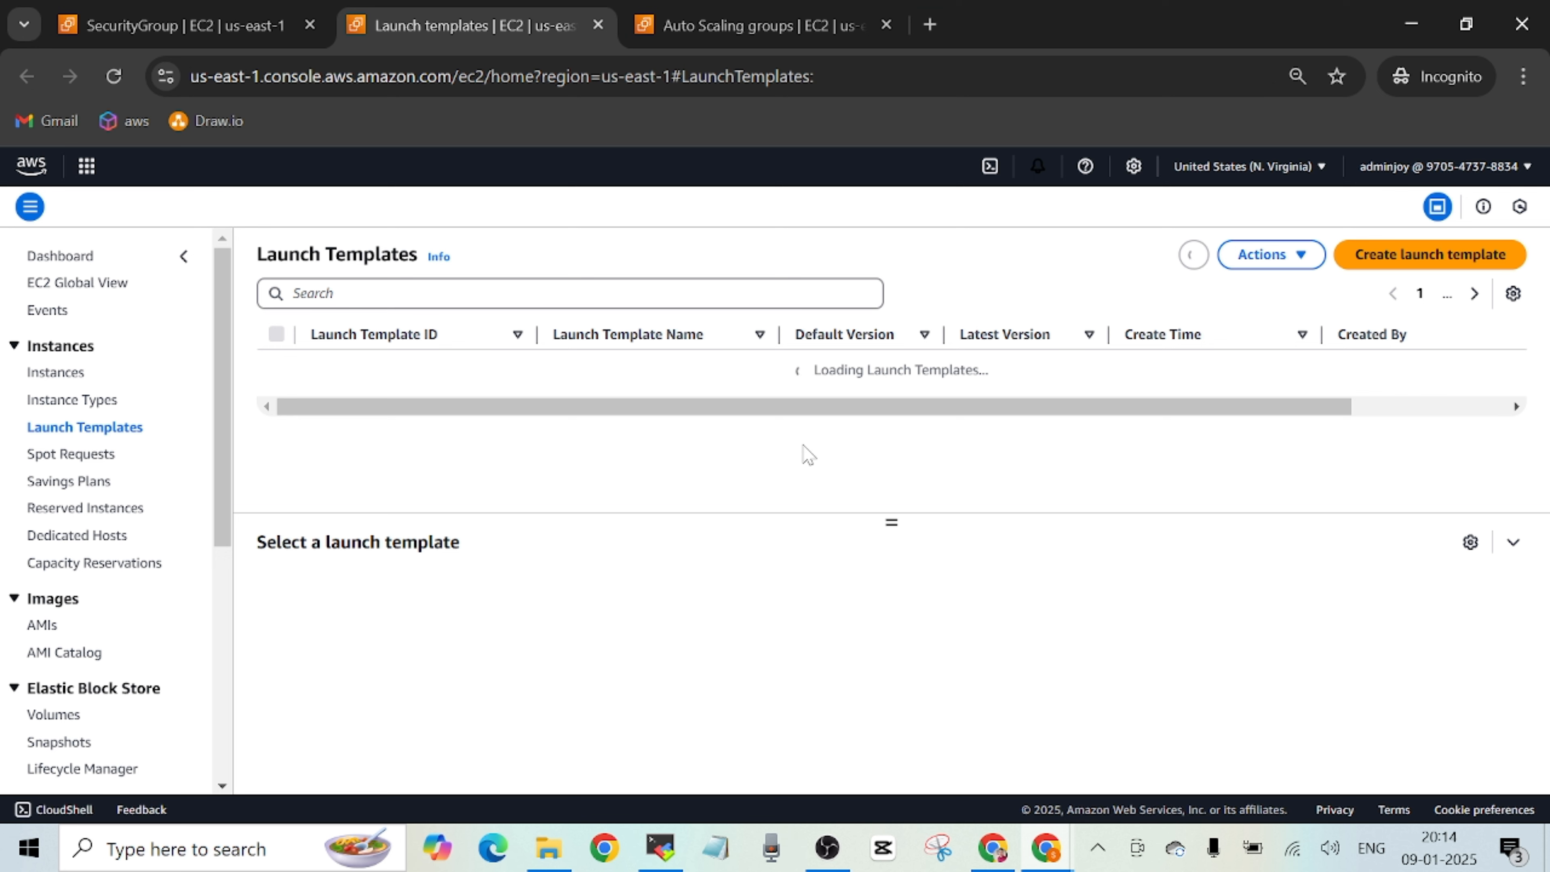
pyautogui.click(754, 31)
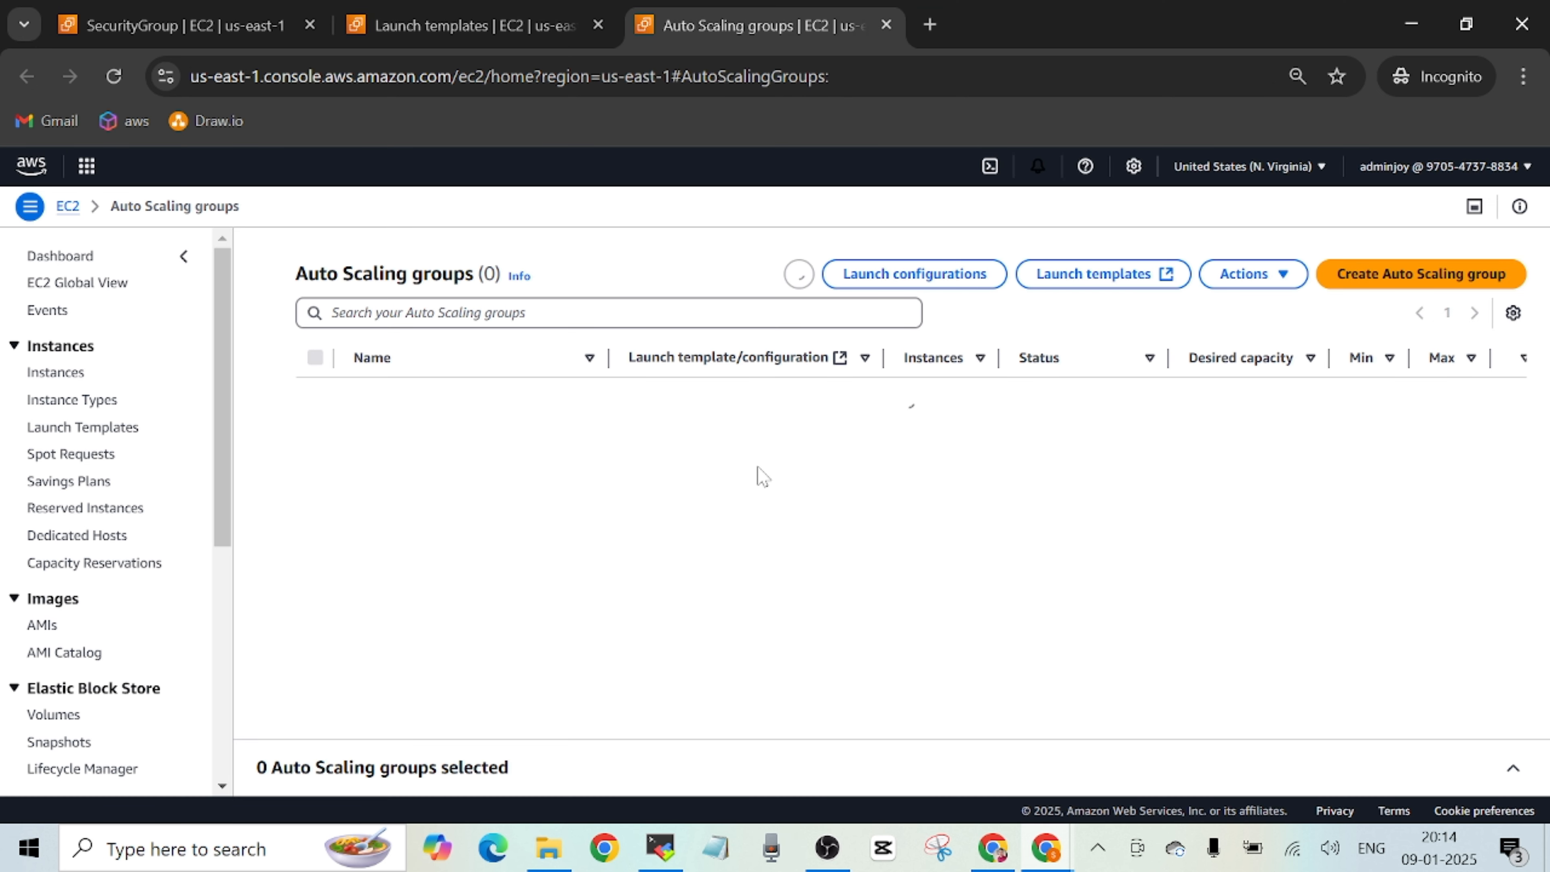
pyautogui.click(516, 28)
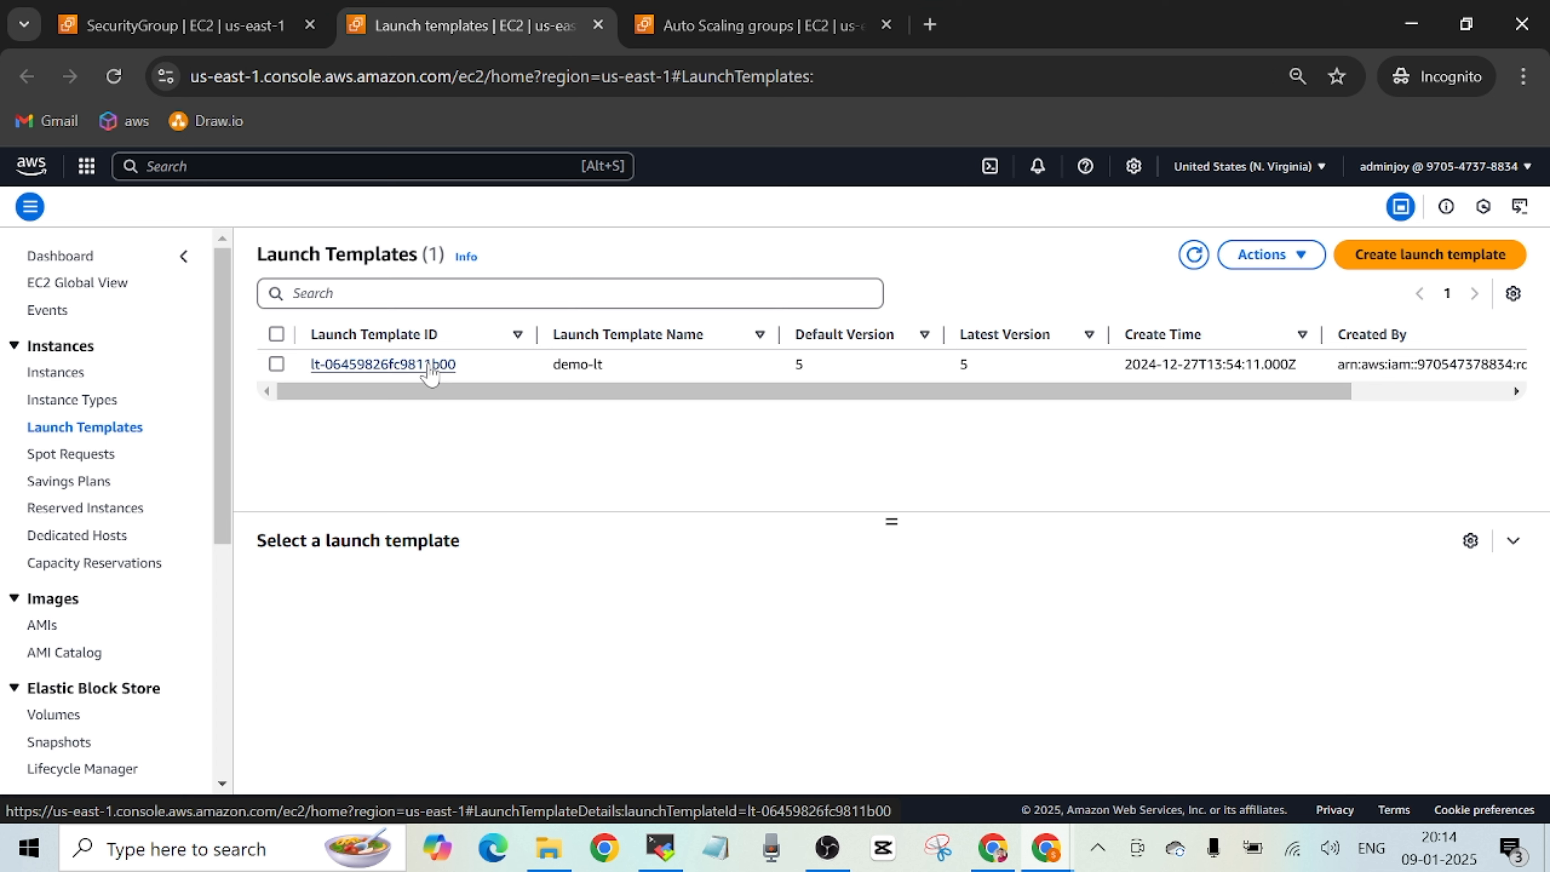
pyautogui.click(800, 34)
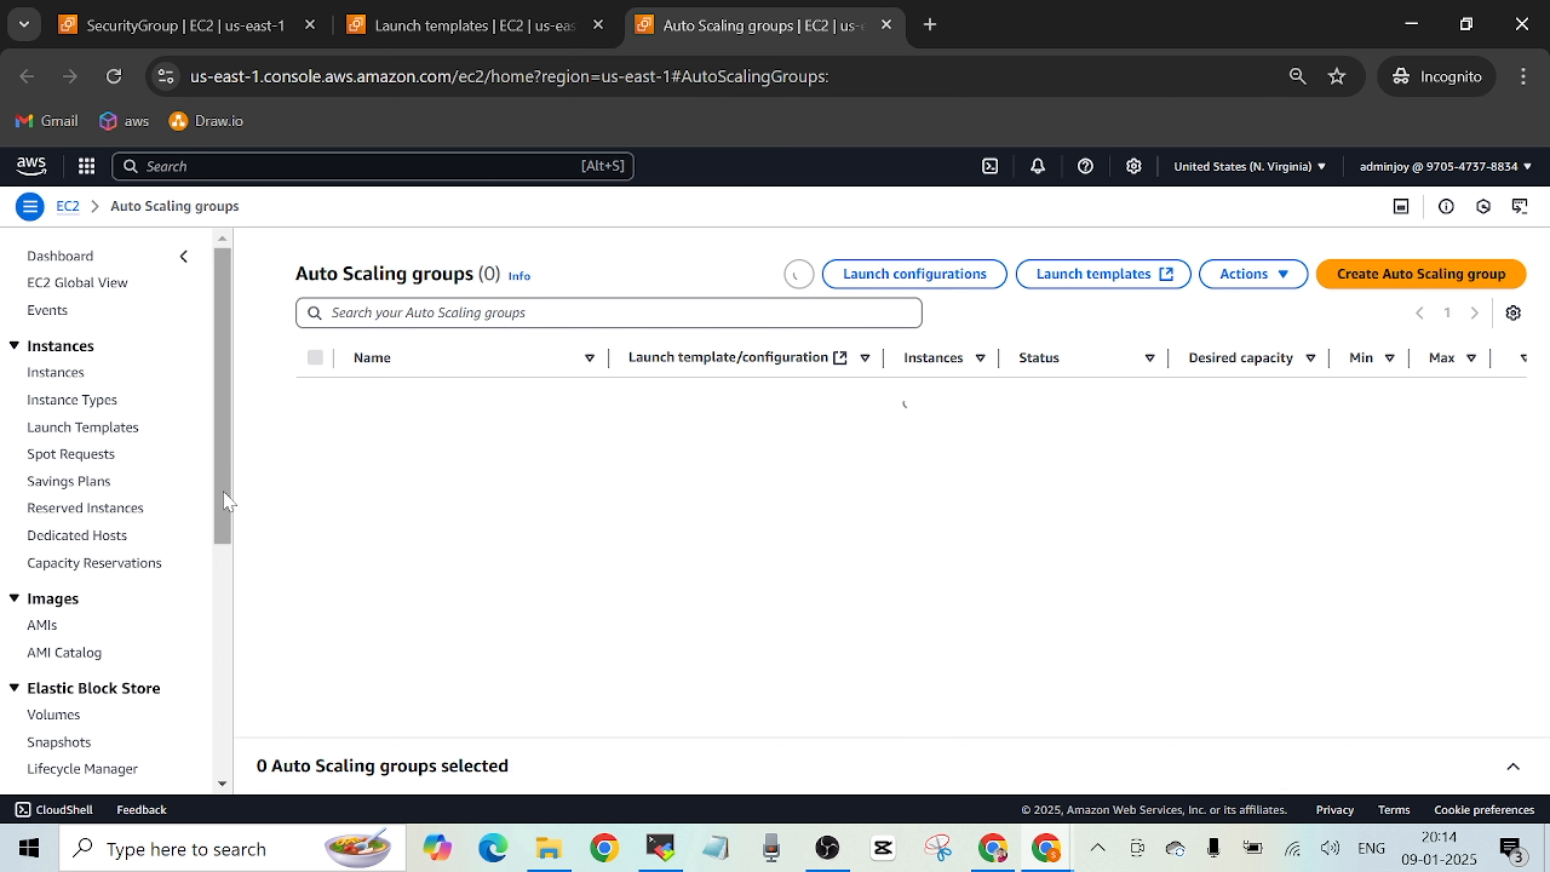
pyautogui.moveTo(225, 498); pyautogui.dragTo(257, 357)
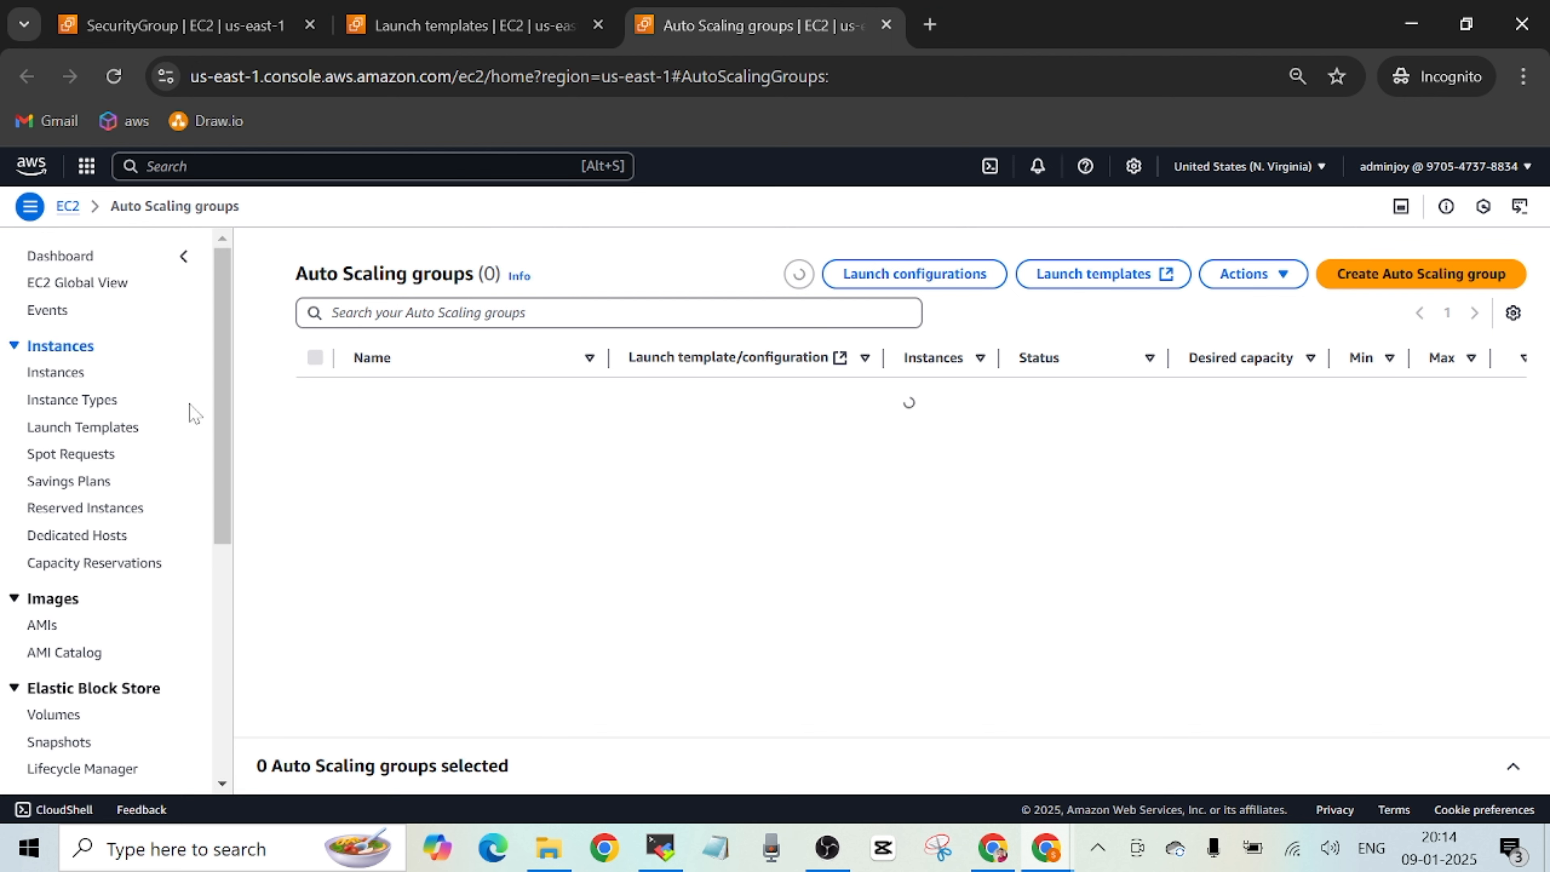
pyautogui.moveTo(231, 489); pyautogui.dragTo(358, 701)
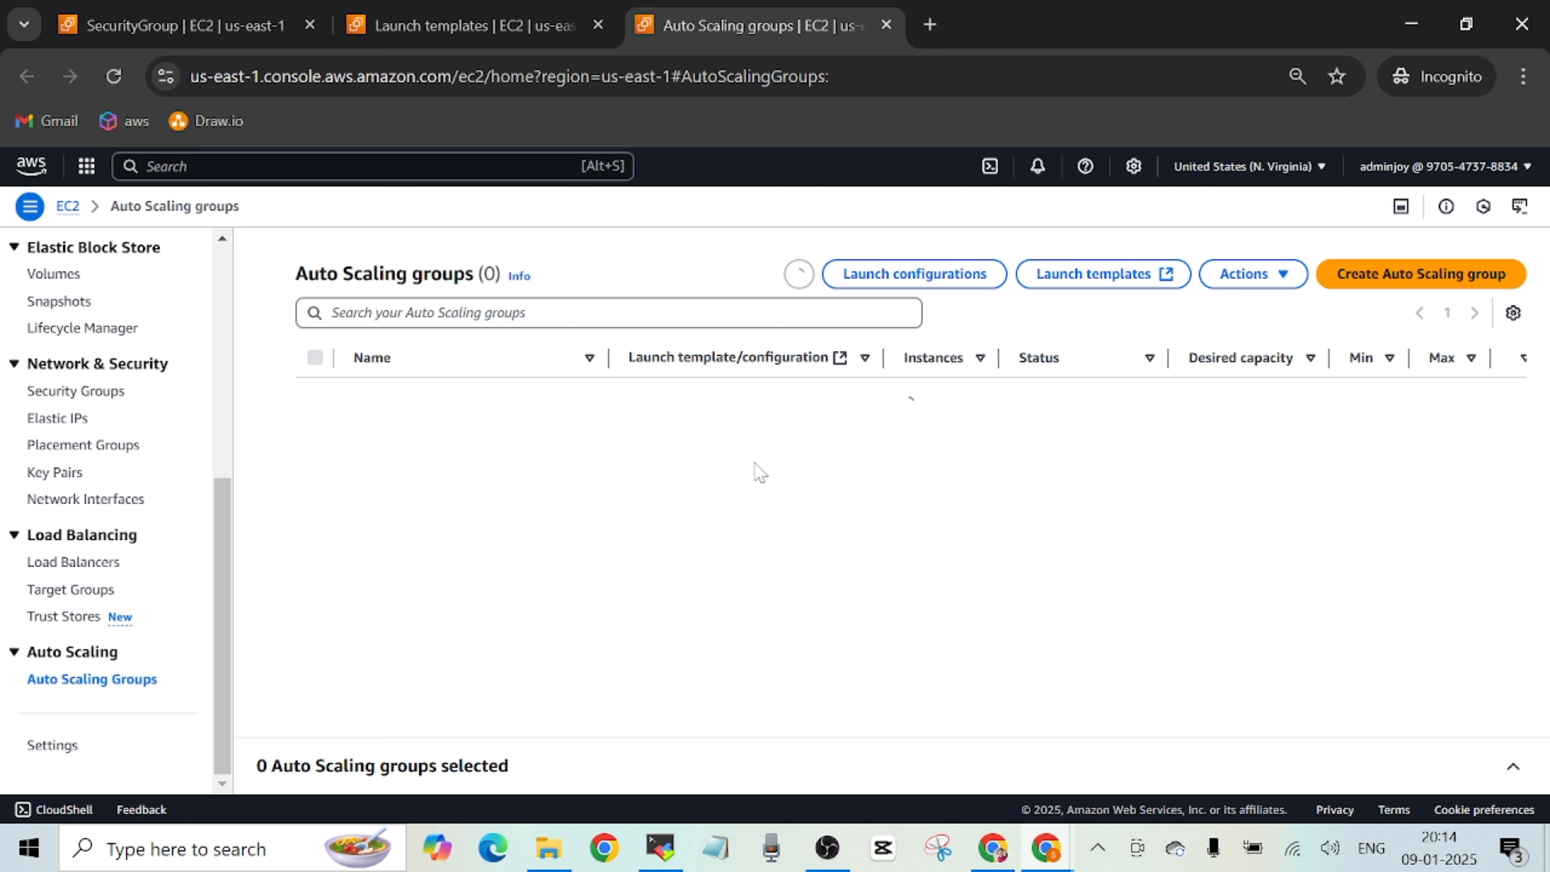
pyautogui.click(113, 77)
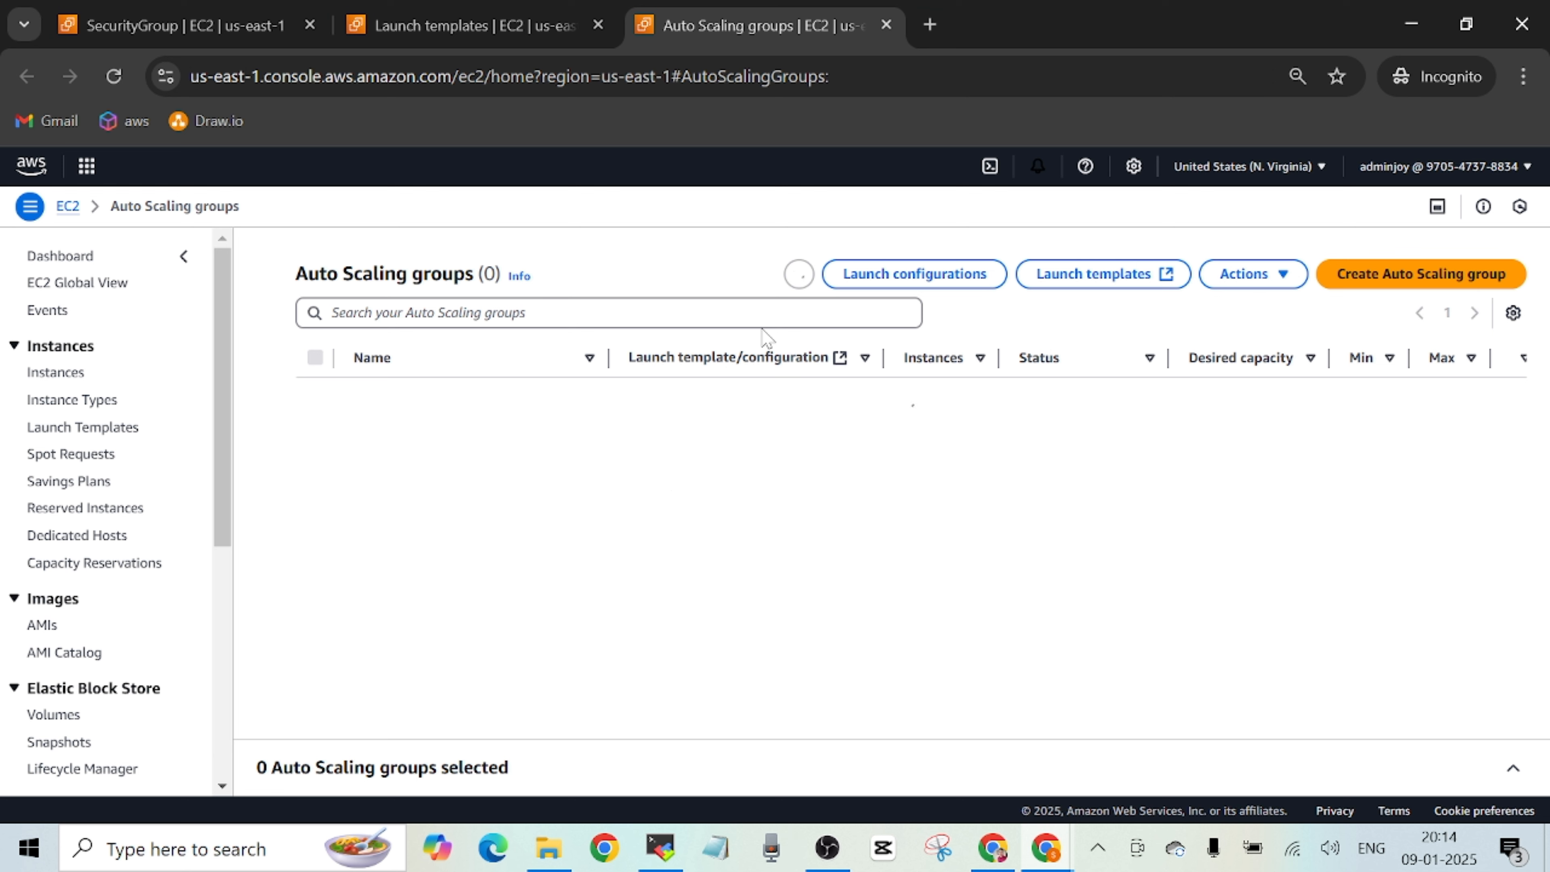
# Open the demo-asg Auto Scaling group and review its capacity overview and launch template details.
pyautogui.click(522, 27)
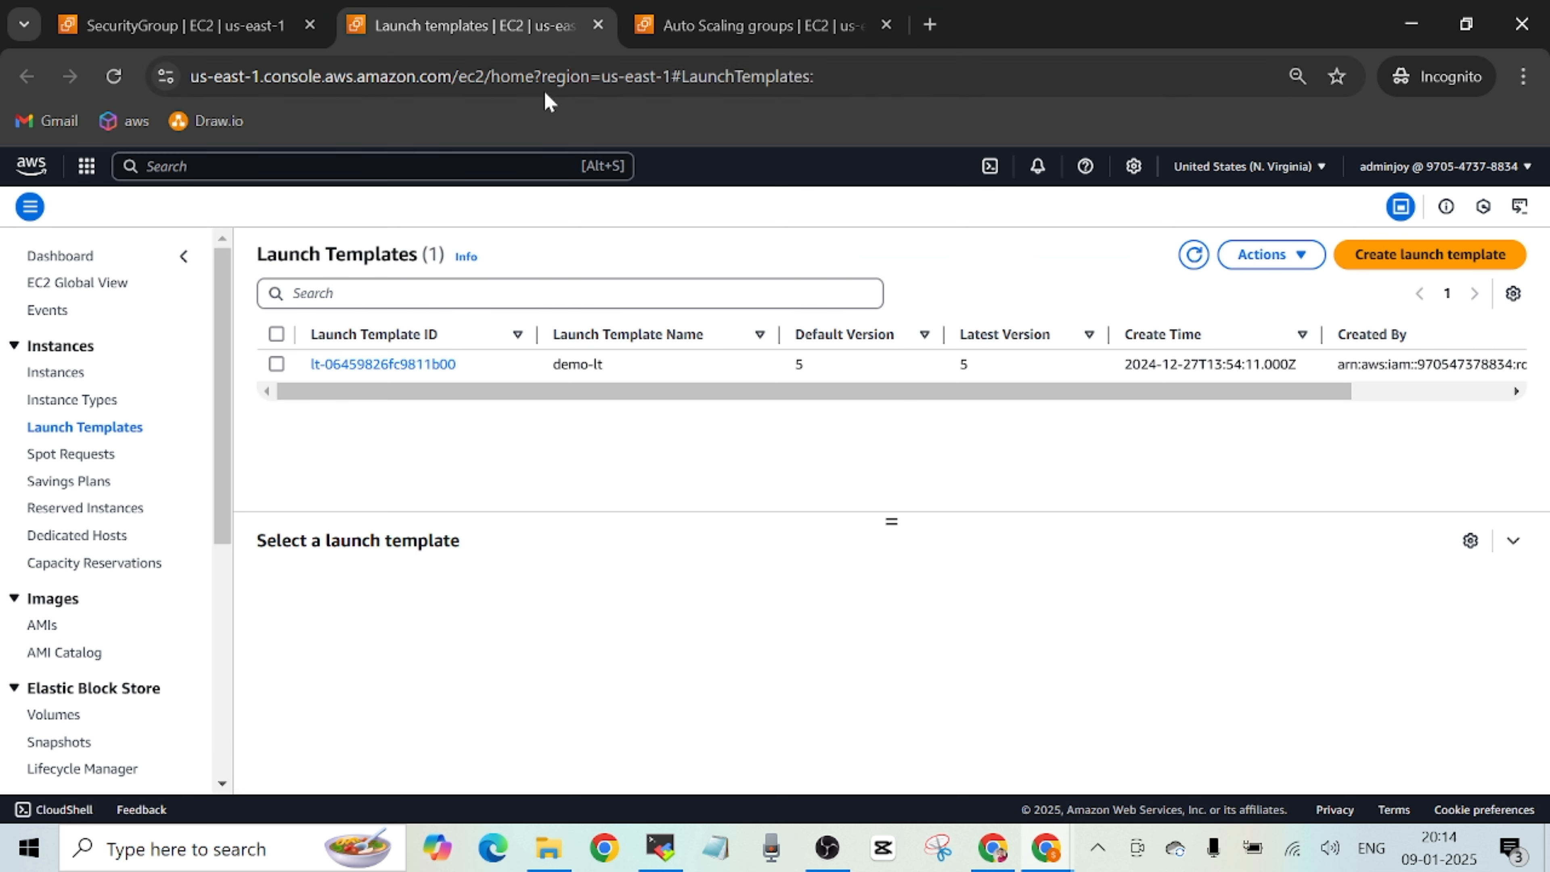
pyautogui.click(786, 15)
pyautogui.click(373, 397)
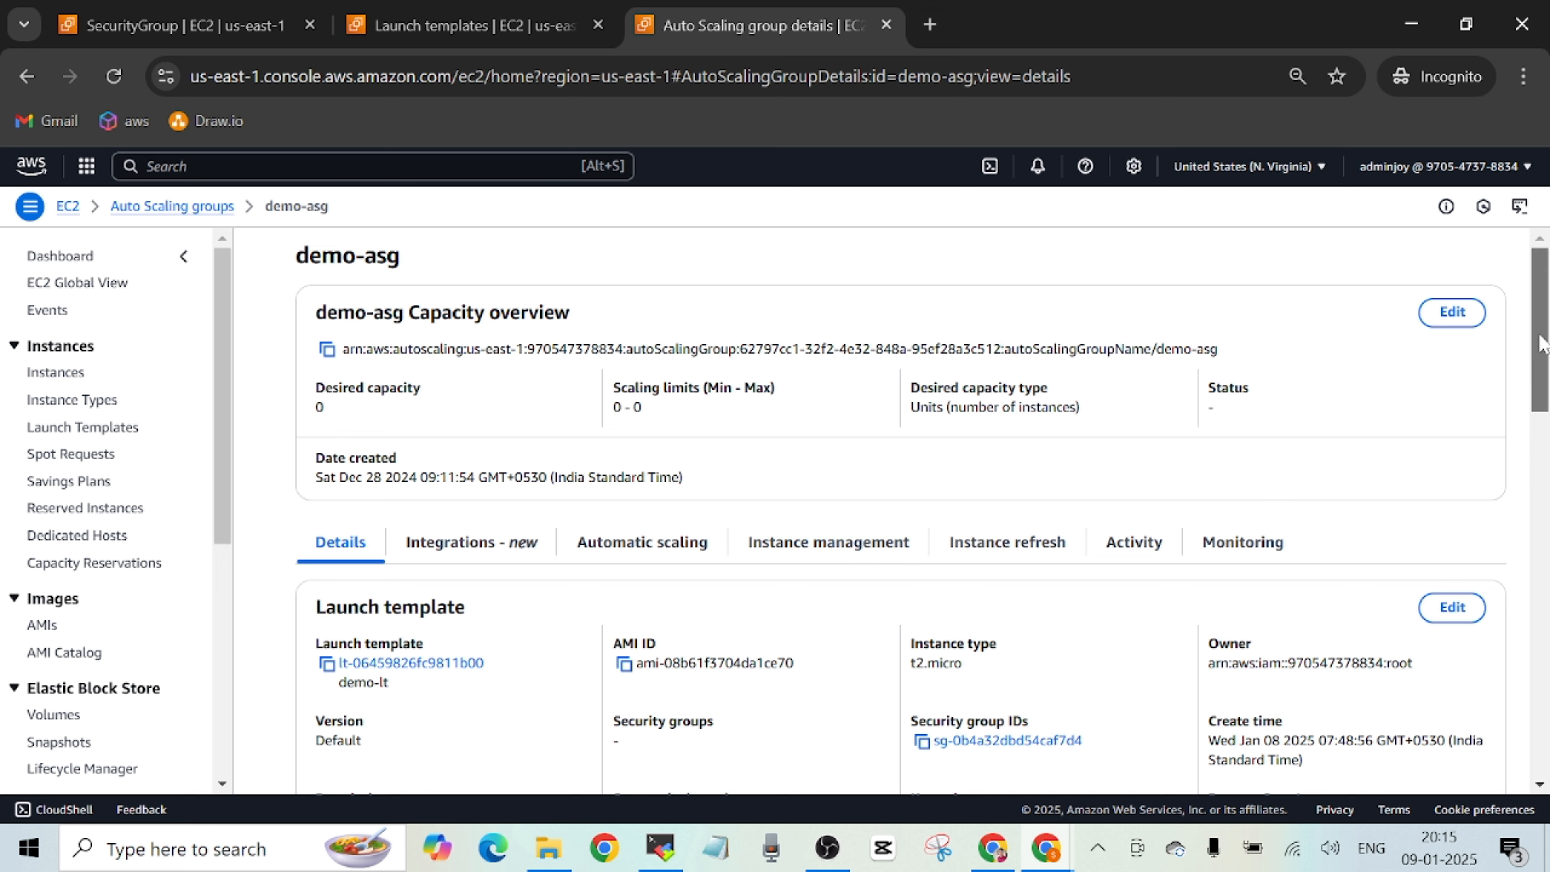
pyautogui.scroll(-3, 1540, 345)
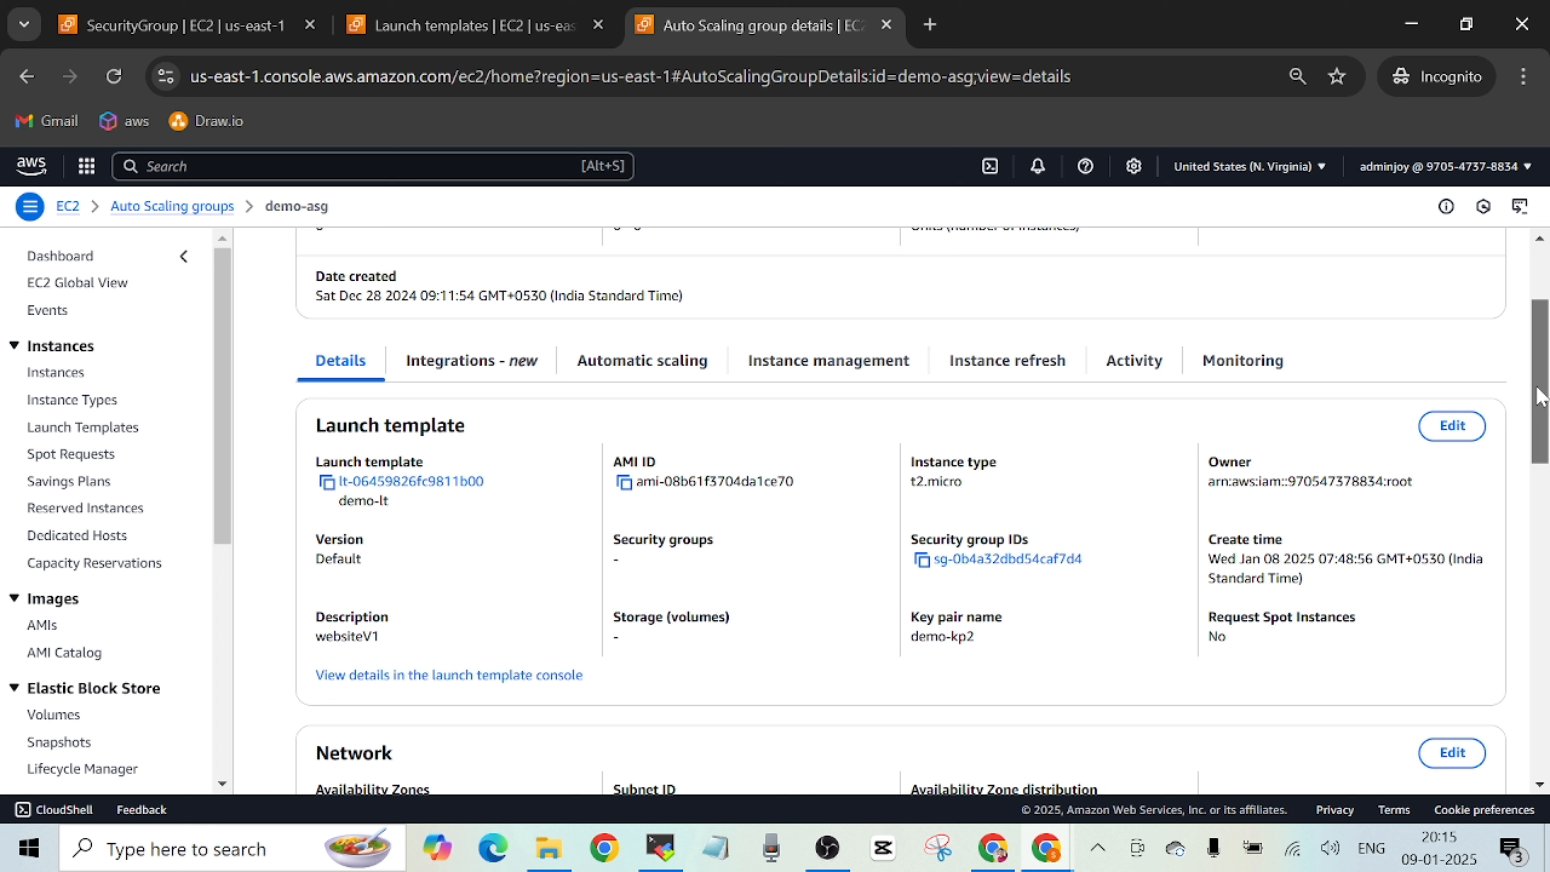
pyautogui.click(496, 38)
pyautogui.click(705, 38)
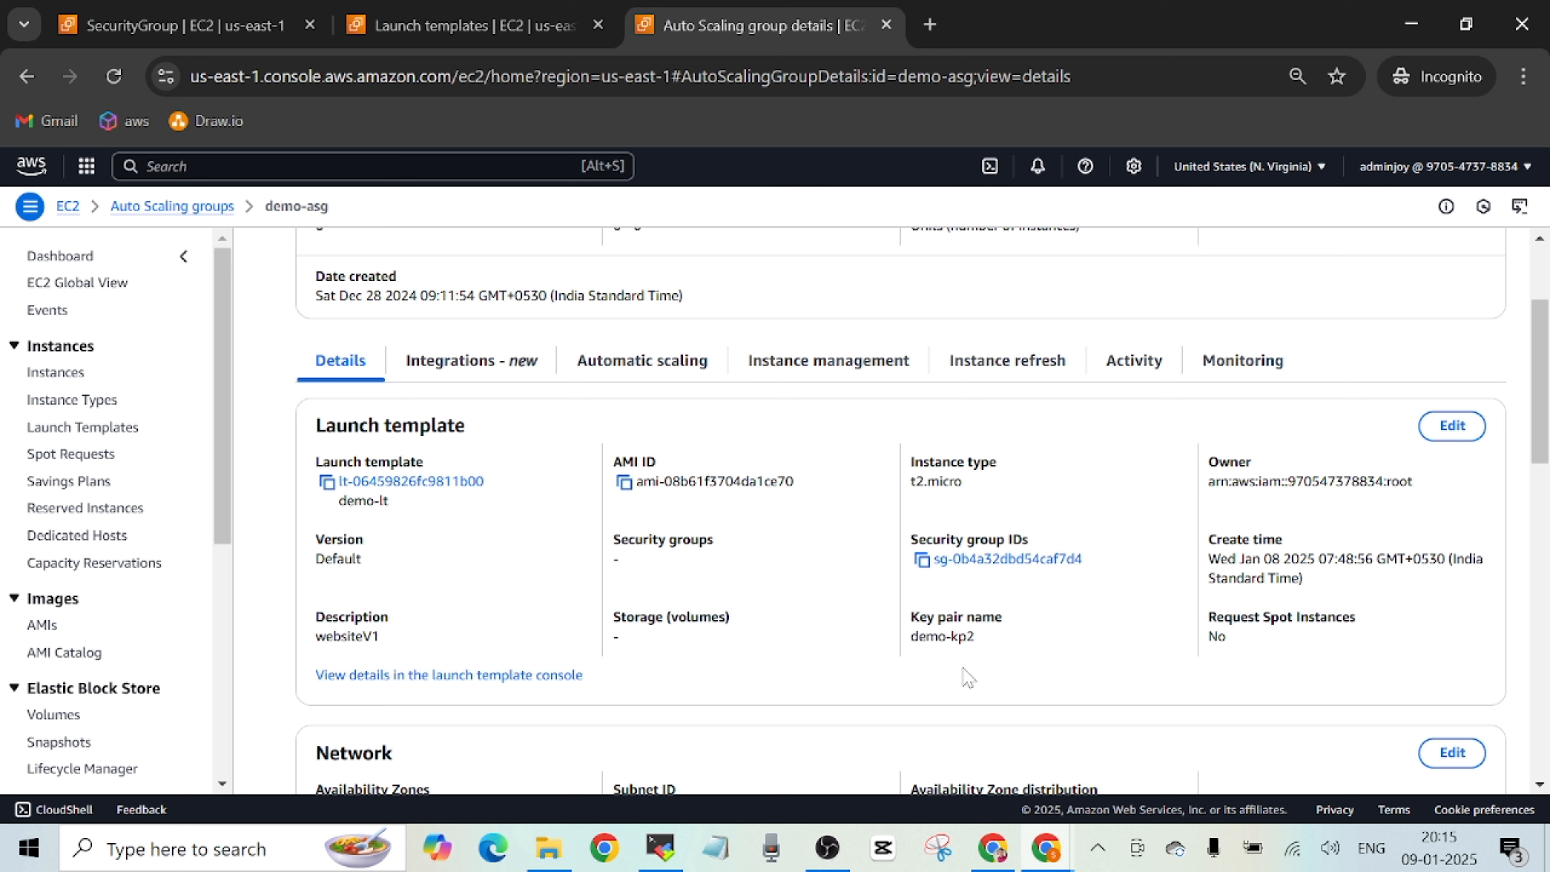
pyautogui.scroll(3, 1546, 361)
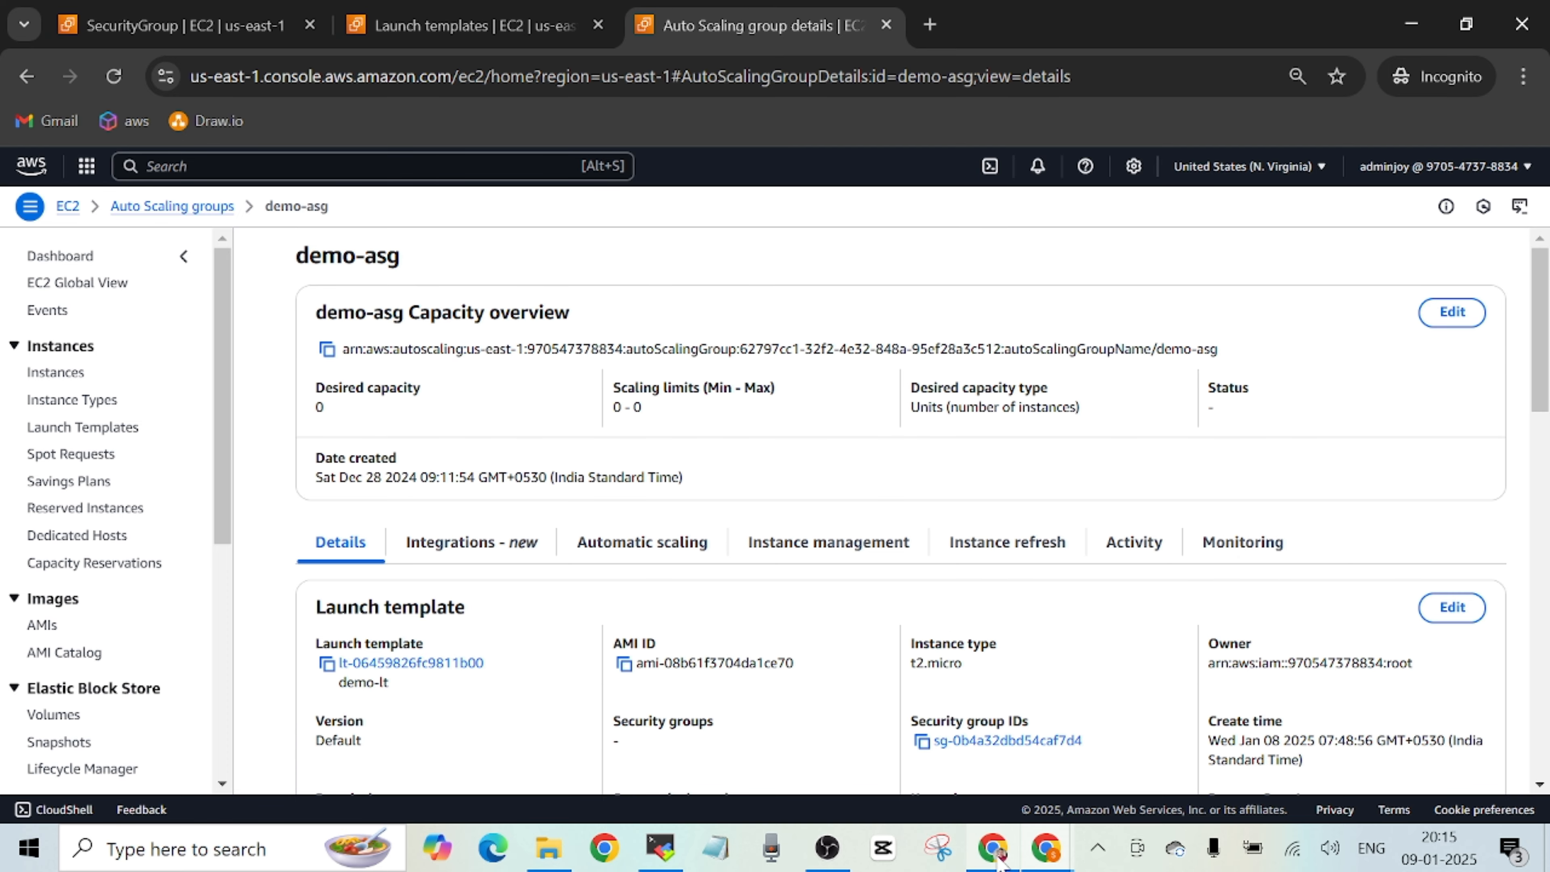
# Switch to the GitHub README and review the configuration steps and the architectural diagram.
pyautogui.click(994, 733)
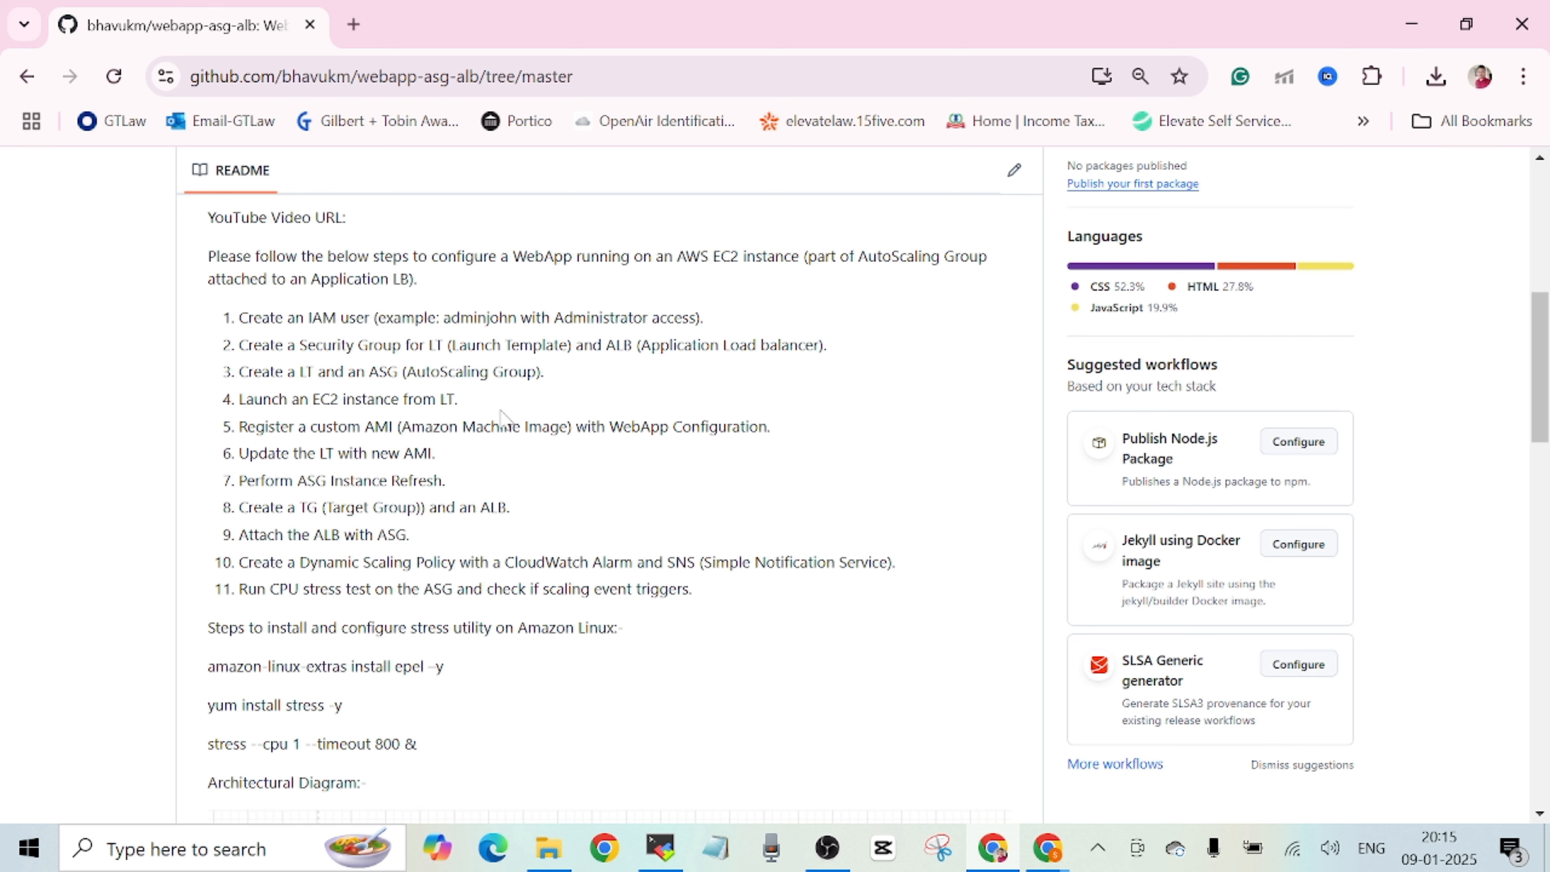
pyautogui.moveTo(1547, 408); pyautogui.dragTo(1546, 397)
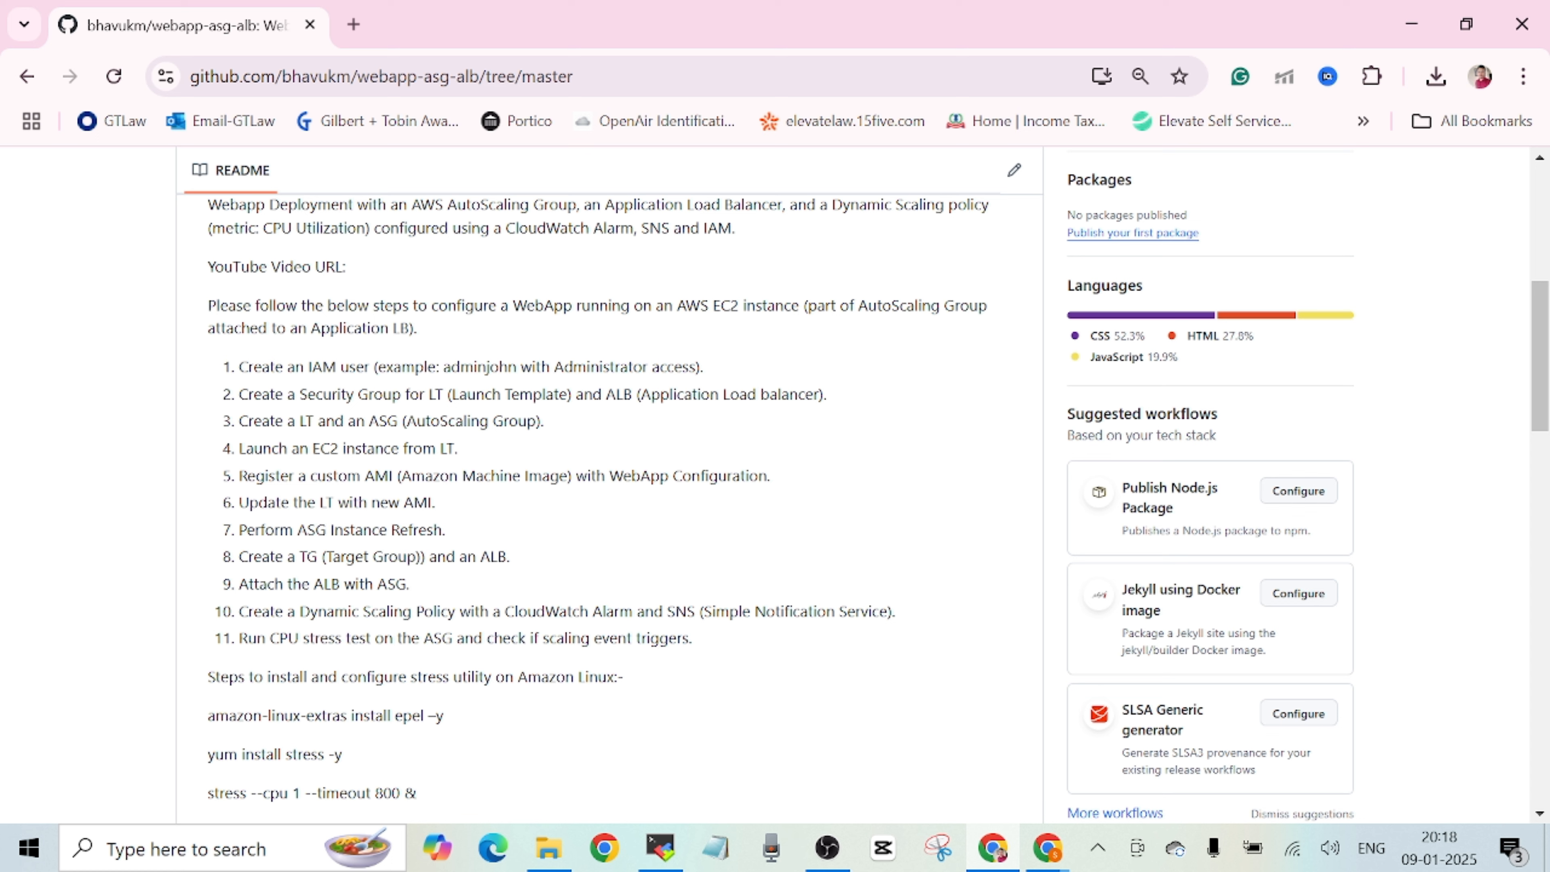
pyautogui.scroll(-6, 1528, 482)
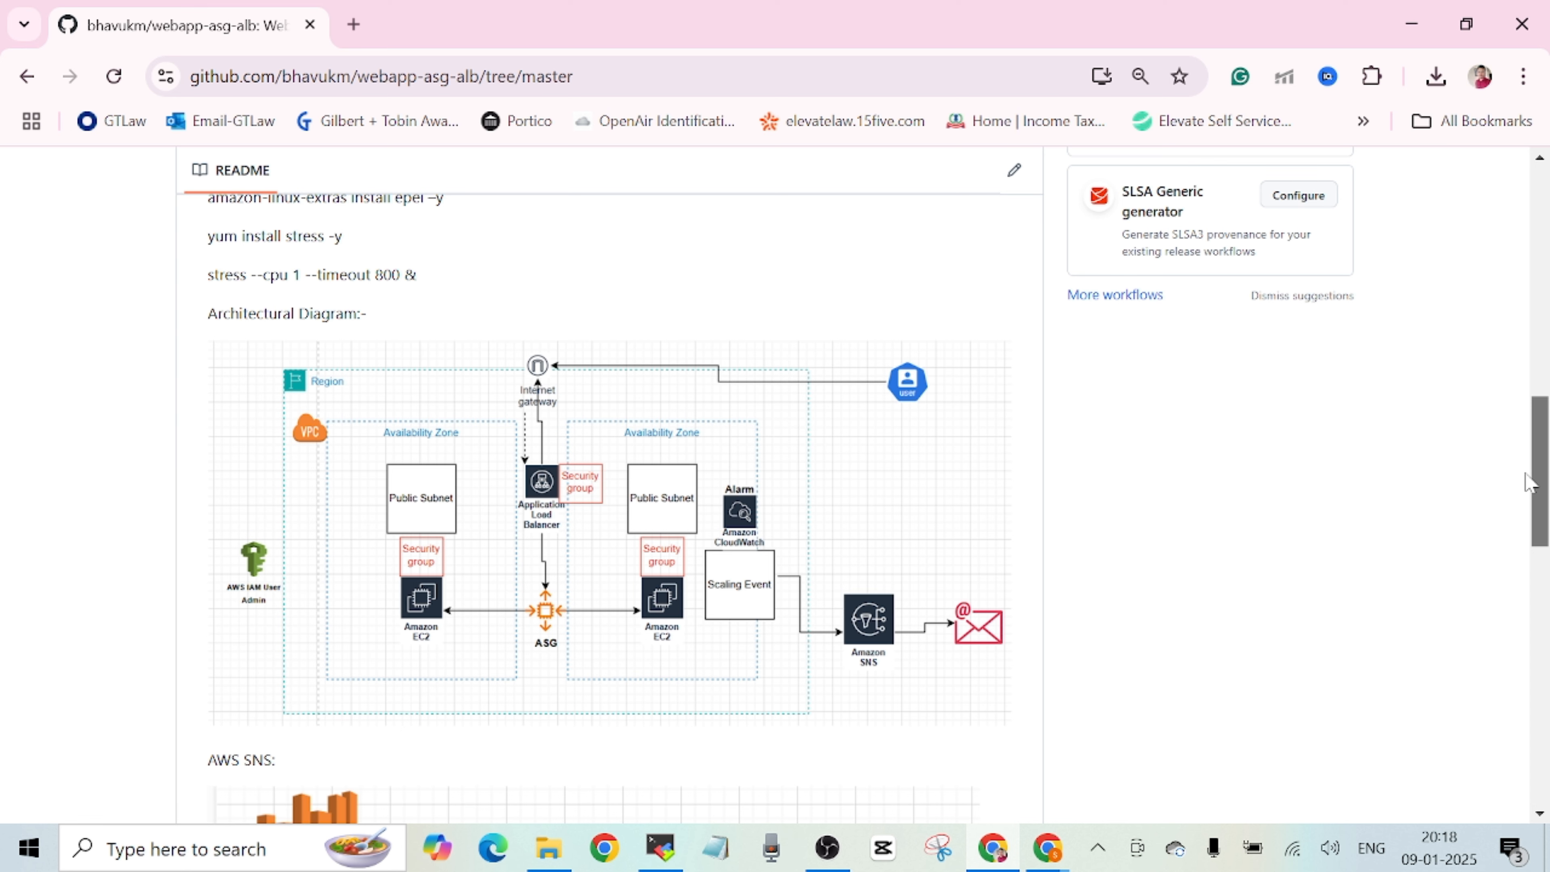
pyautogui.moveTo(1526, 474); pyautogui.dragTo(1521, 454)
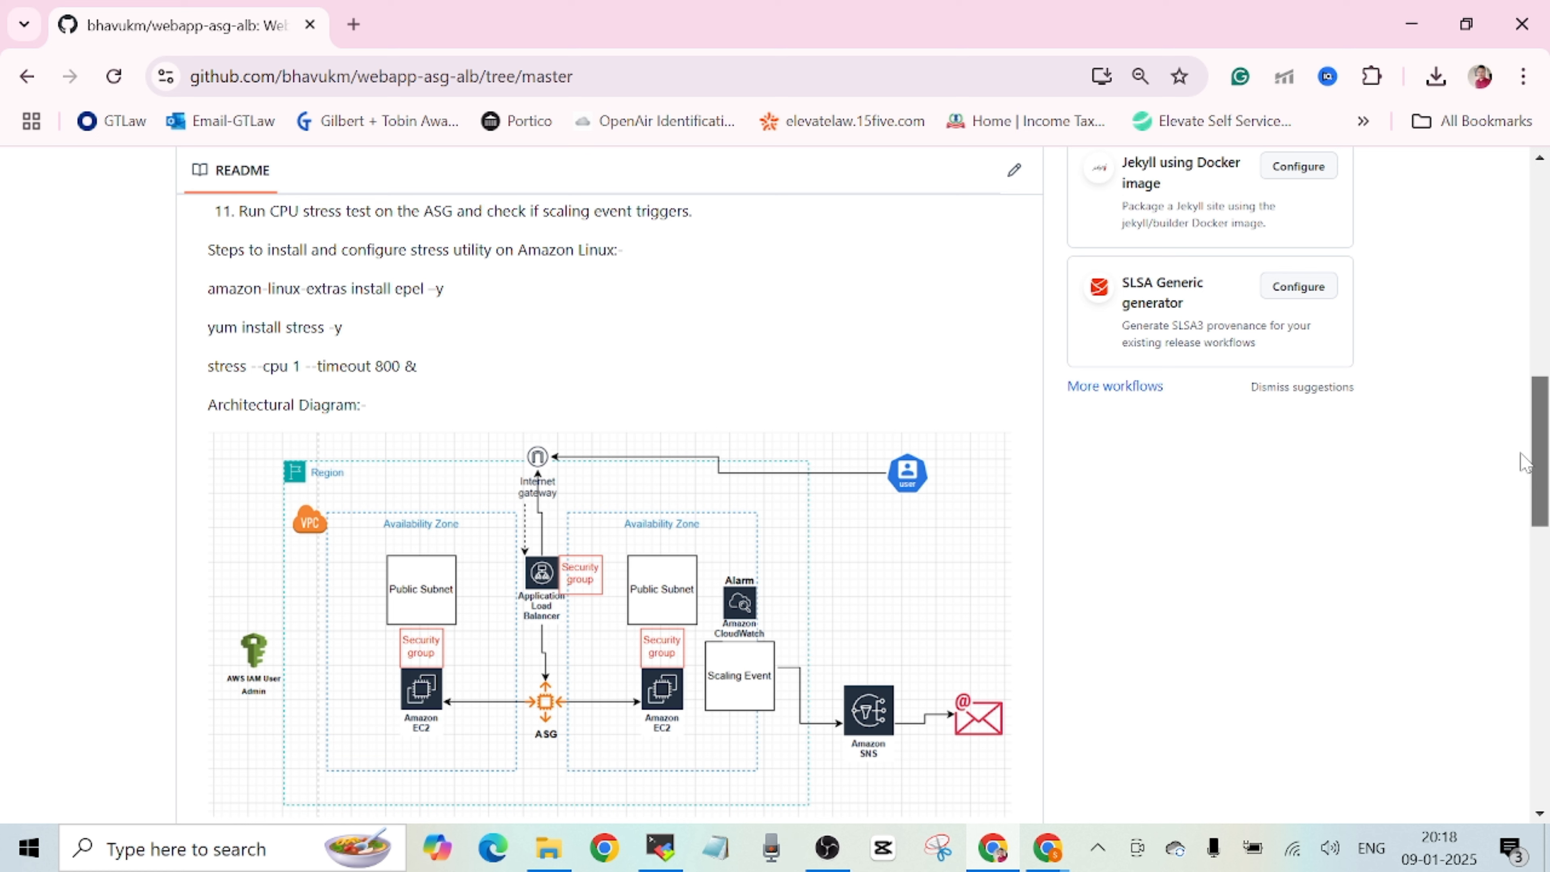
pyautogui.moveTo(1521, 454); pyautogui.dragTo(1513, 369)
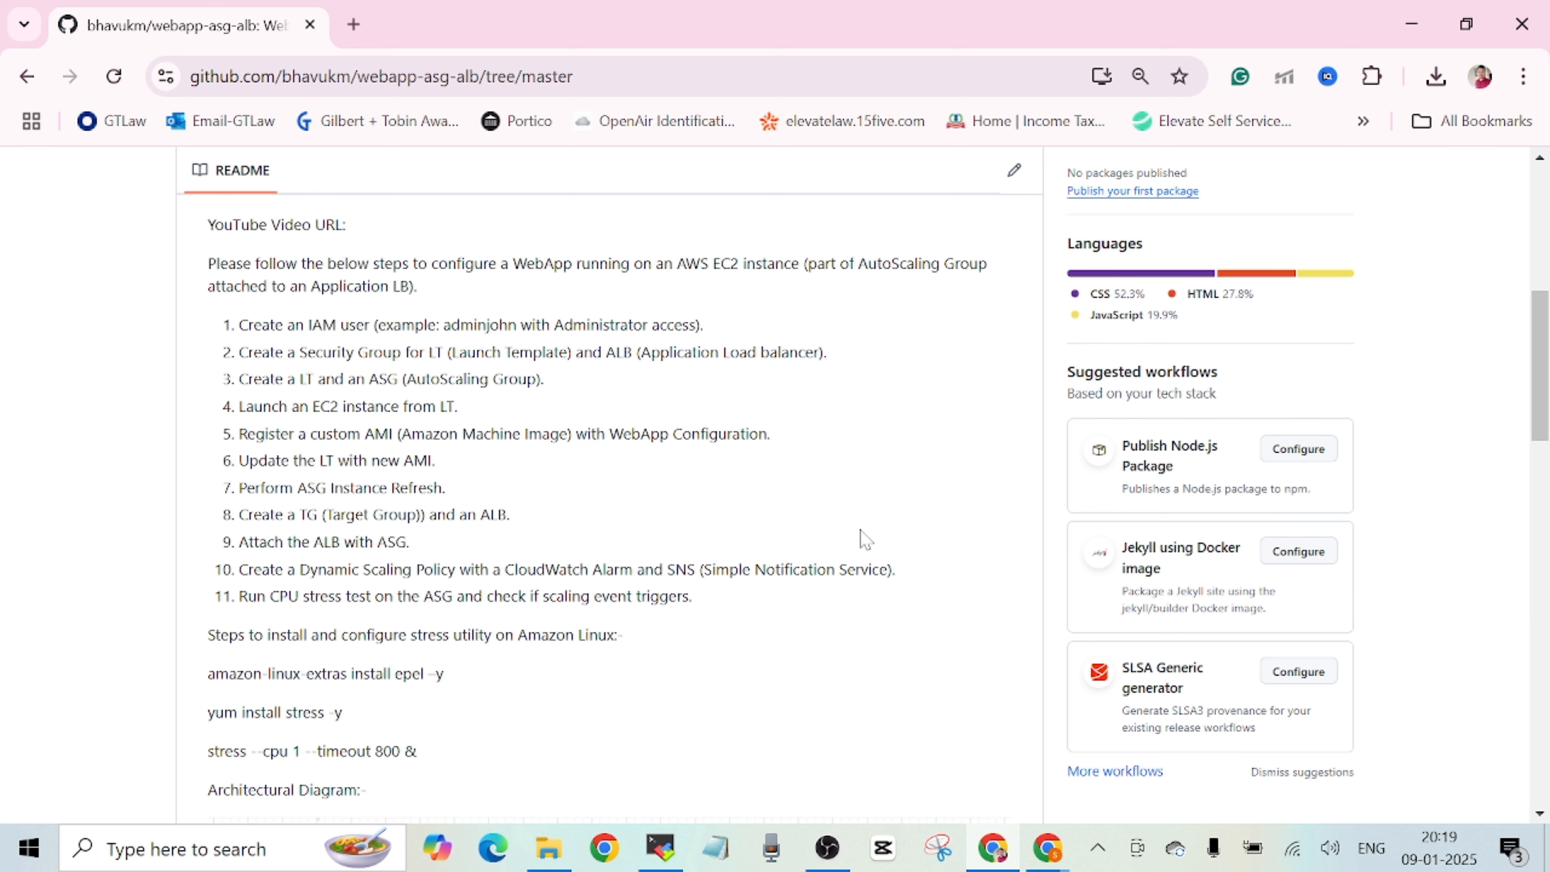
# Switch back to the AWS console, open the demo-lt launch template and start launching an instance from it.
pyautogui.moveTo(1047, 849)
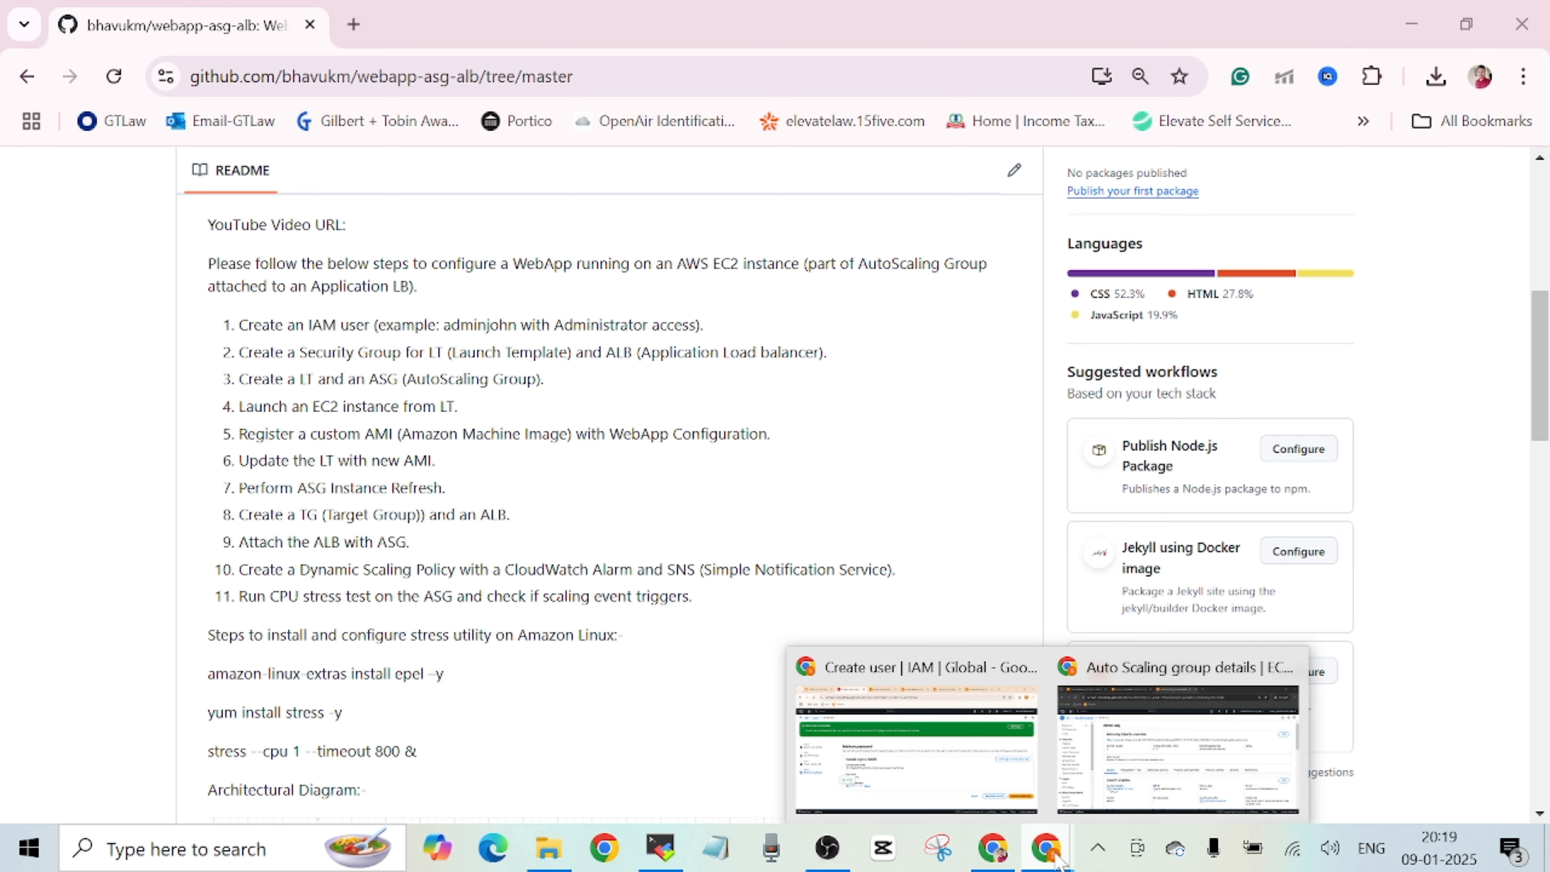
pyautogui.click(1175, 769)
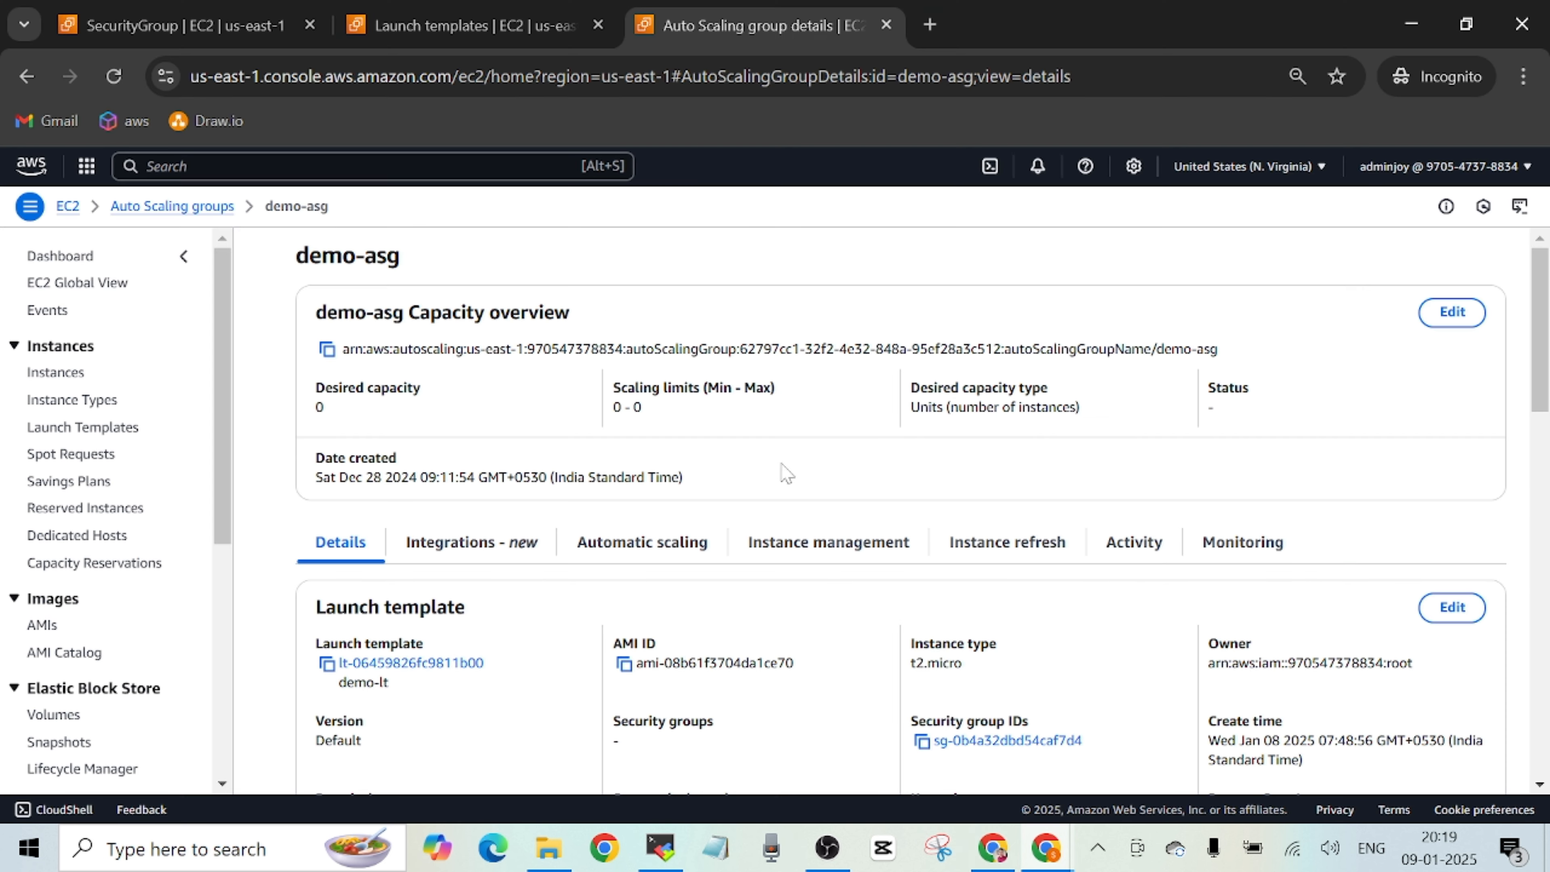
pyautogui.click(467, 26)
pyautogui.click(422, 366)
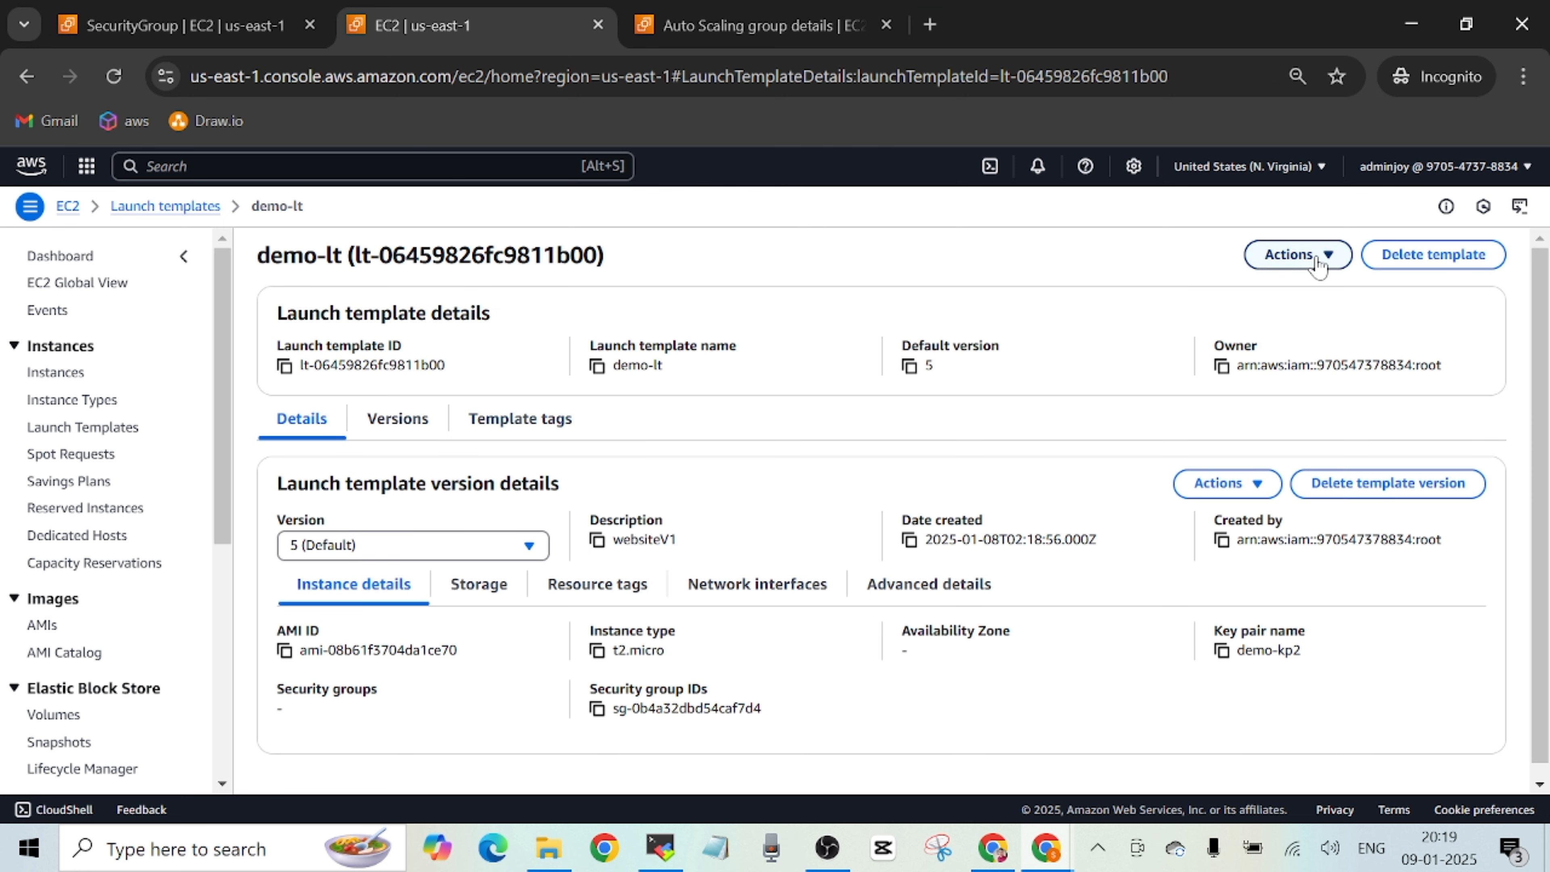
pyautogui.click(1318, 264)
pyautogui.click(1176, 288)
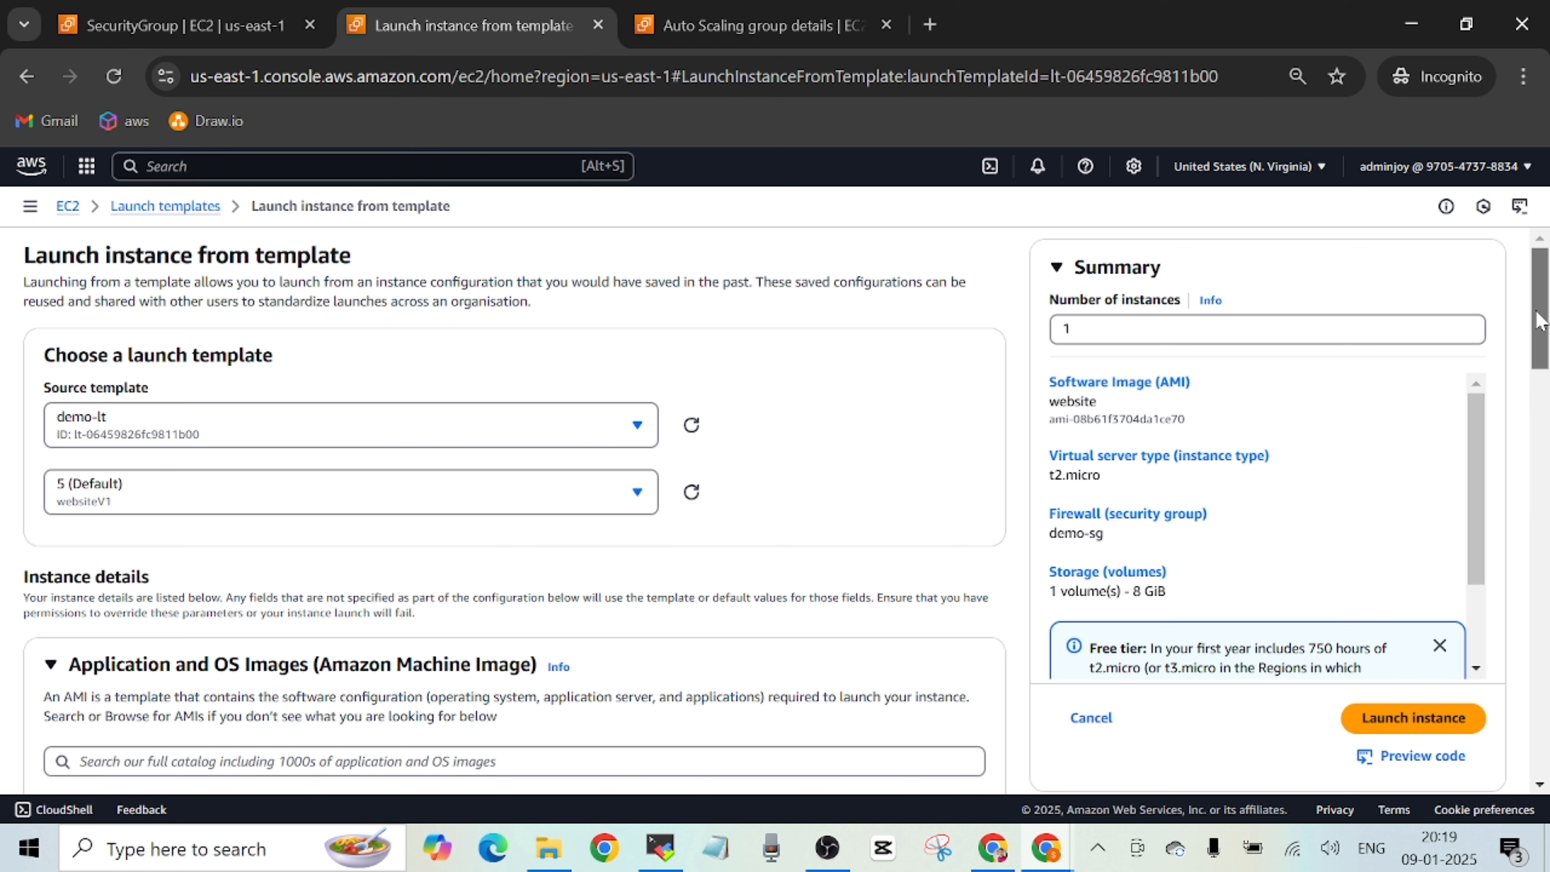
# Review the template's instance settings and try to launch one instance with the subnet left at the template or default value.
pyautogui.moveTo(1538, 323); pyautogui.dragTo(1540, 535)
pyautogui.scroll(-1, 429, 585)
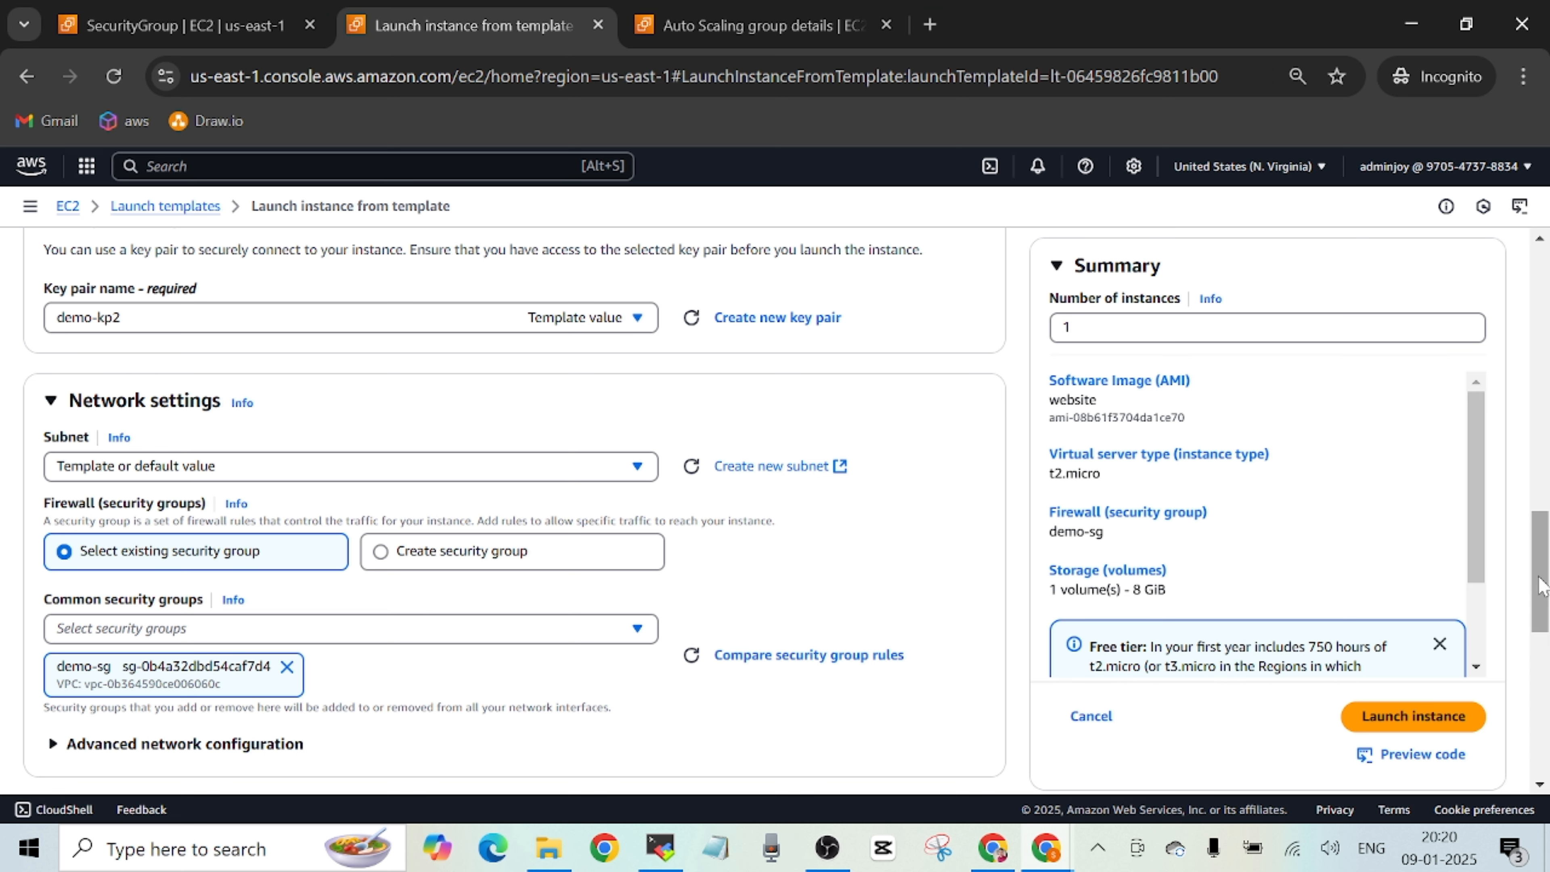
pyautogui.moveTo(1542, 585); pyautogui.dragTo(1543, 588)
pyautogui.click(1414, 716)
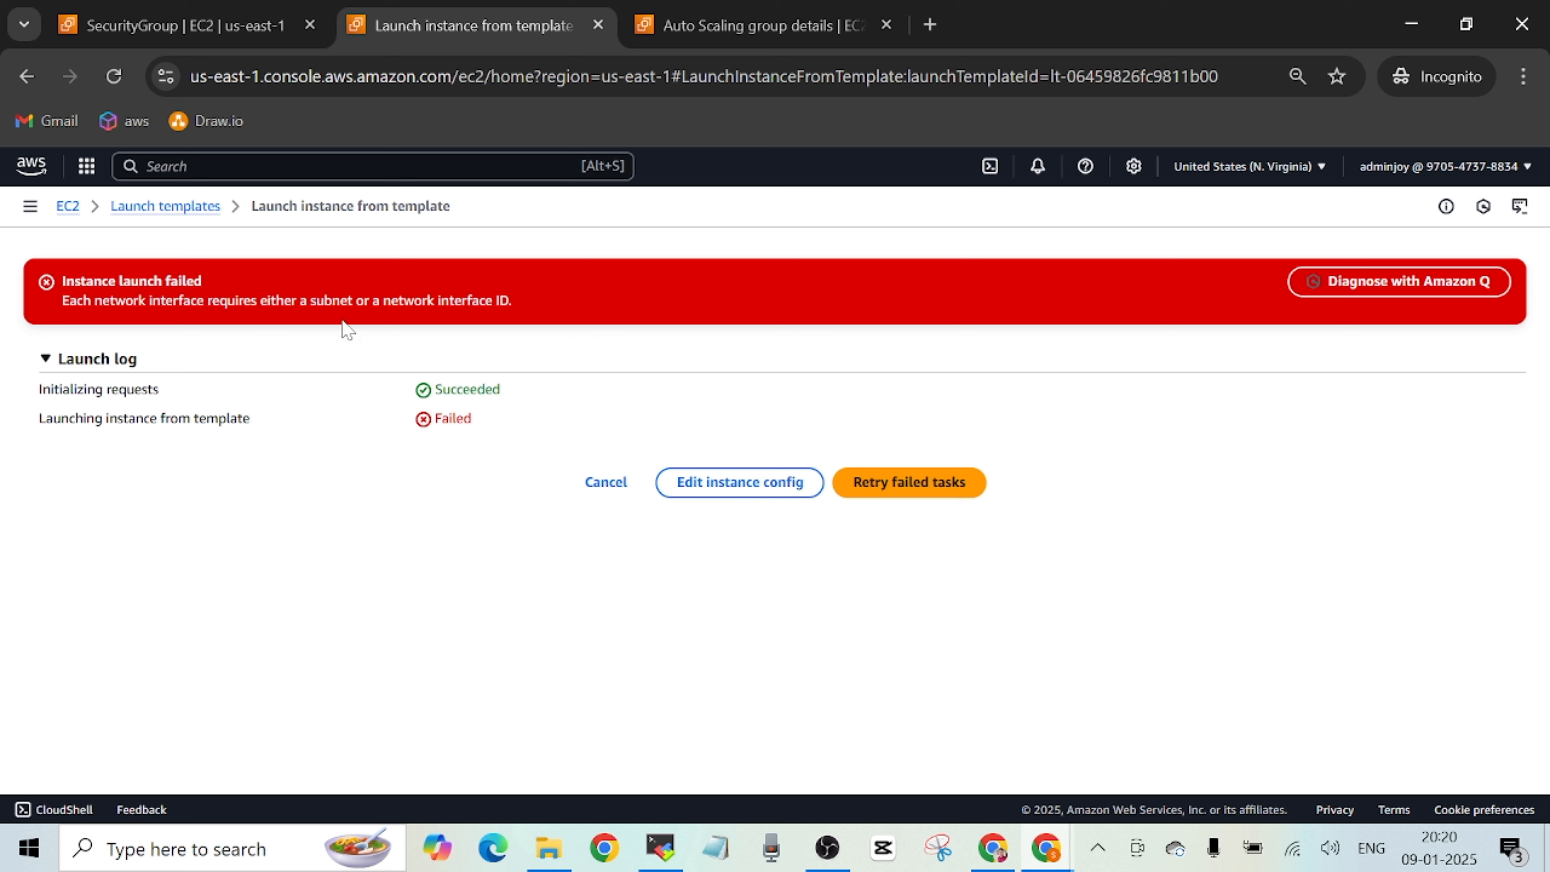
# Edit the failed launch's instance configuration, choose subnet-0f4779c59527814f8 in us-east-1a as the subnet, and launch the instance.
pyautogui.click(771, 489)
pyautogui.moveTo(1538, 324); pyautogui.dragTo(1536, 603)
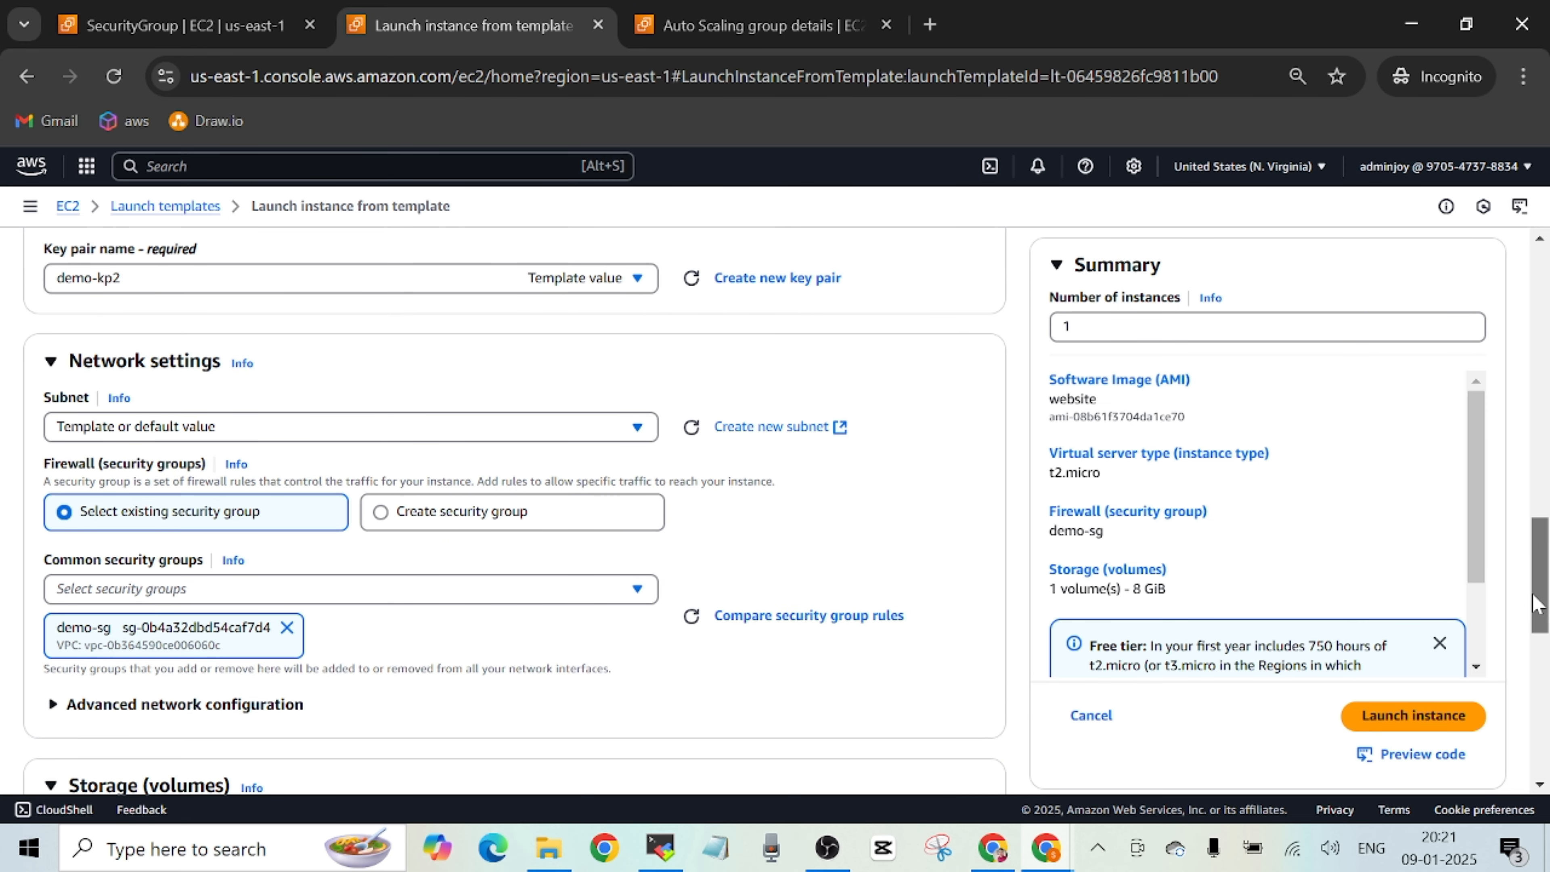
pyautogui.click(646, 428)
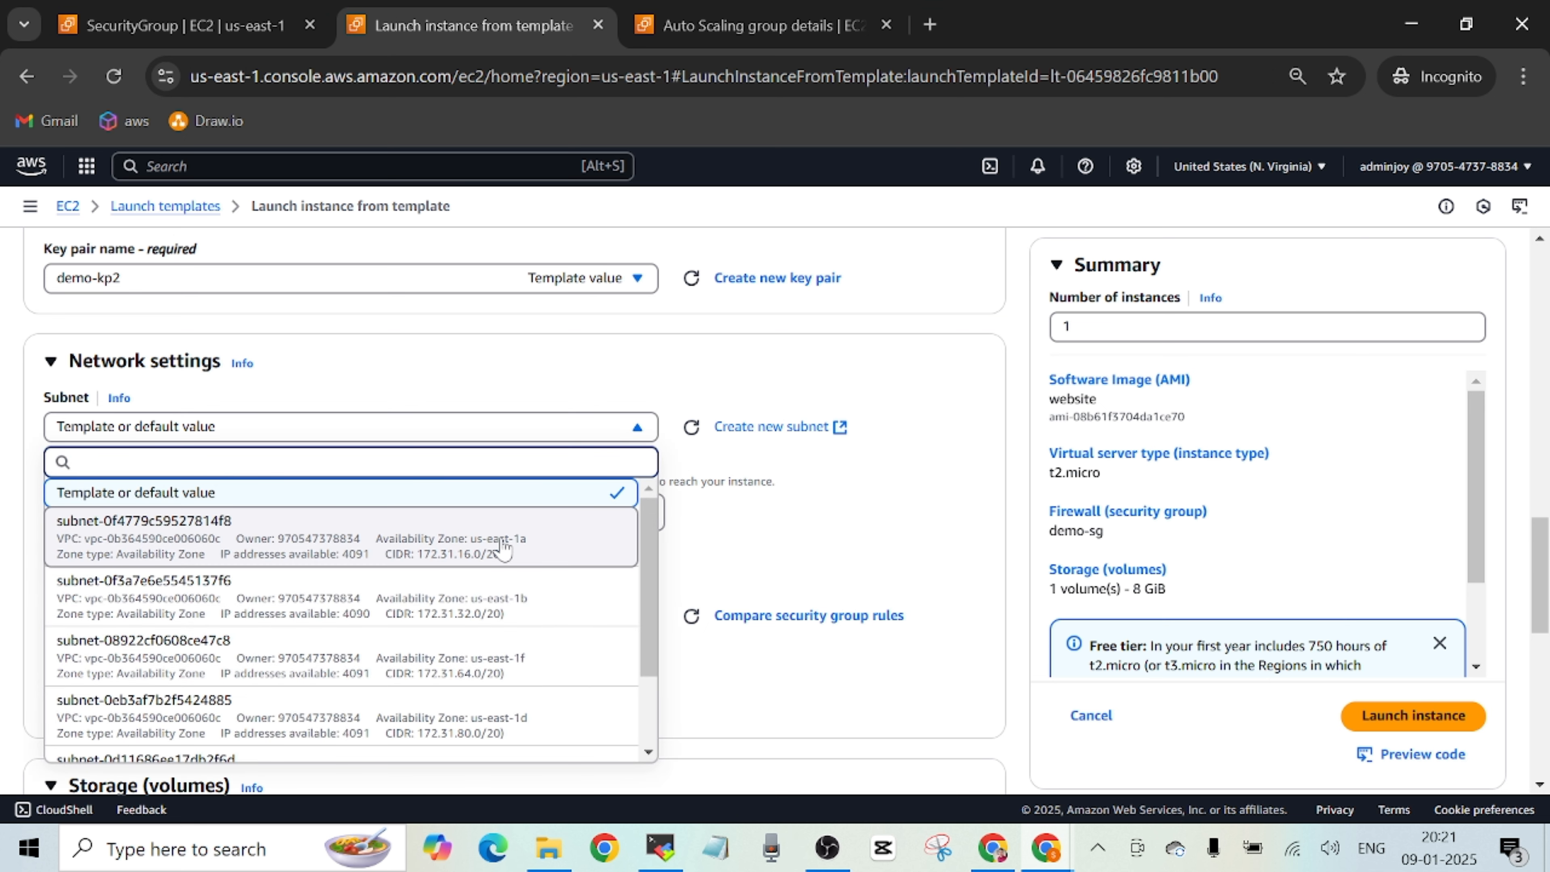
pyautogui.scroll(-10, 756, 542)
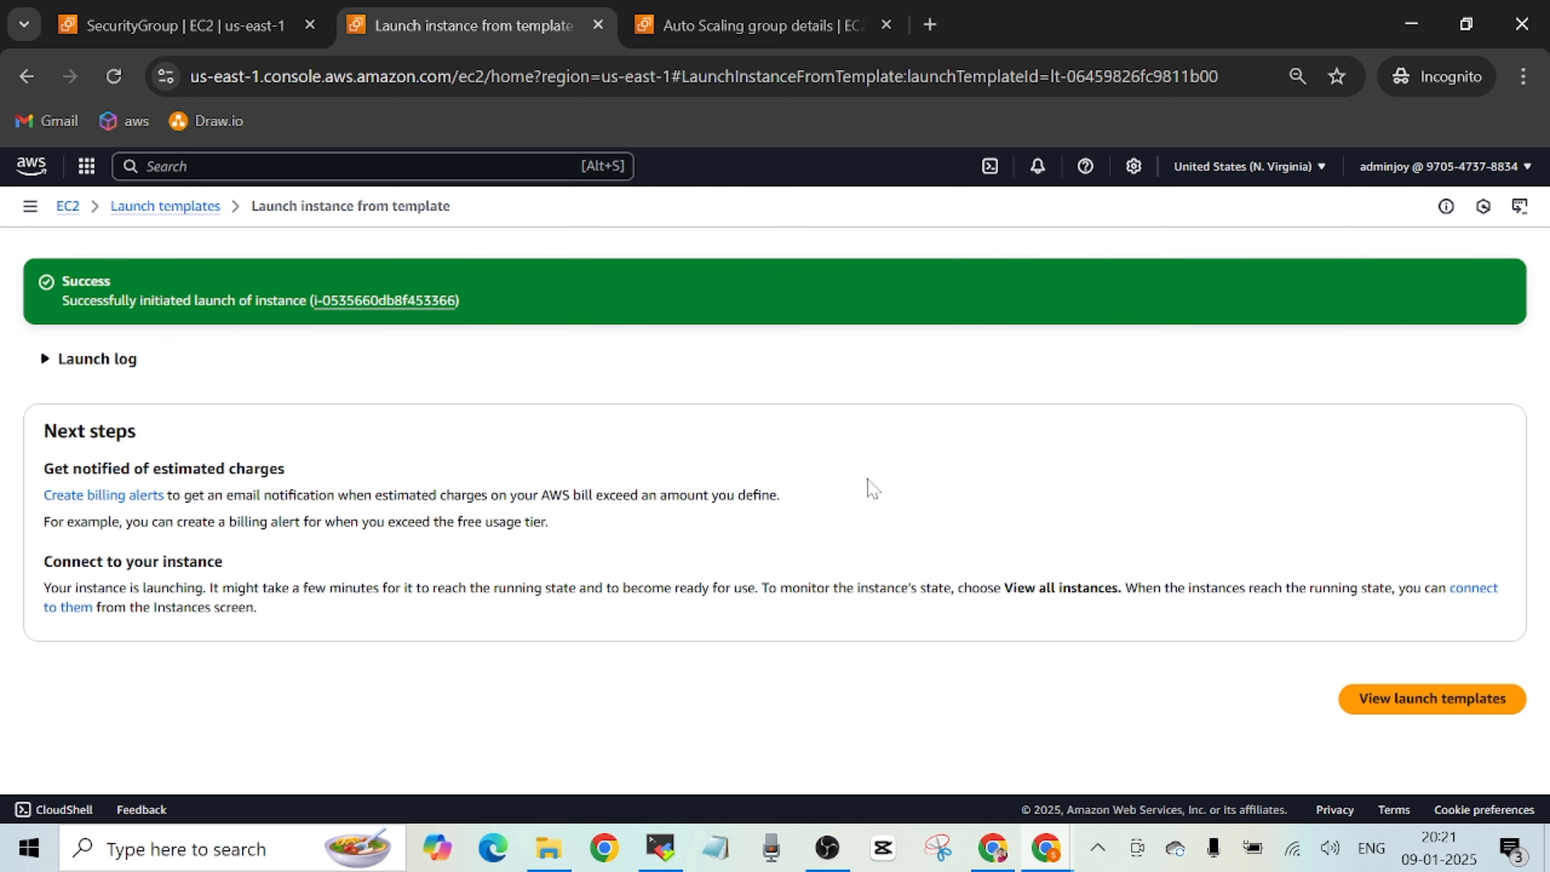
# Open the newly launched demo-ec2 instance's details page from the launch success message.
pyautogui.click(396, 313)
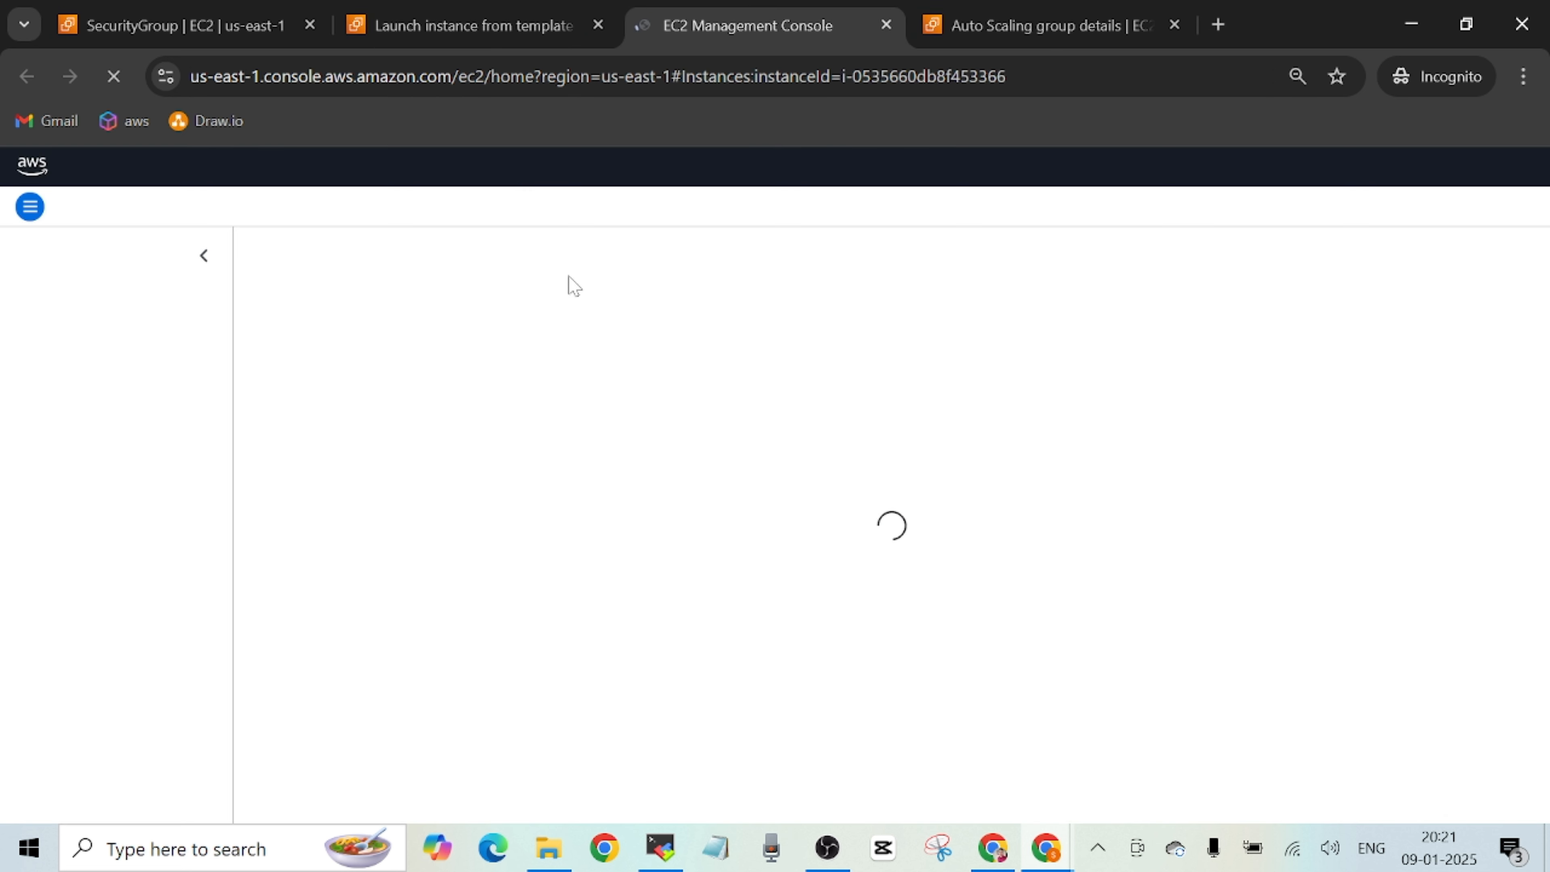
pyautogui.click(502, 34)
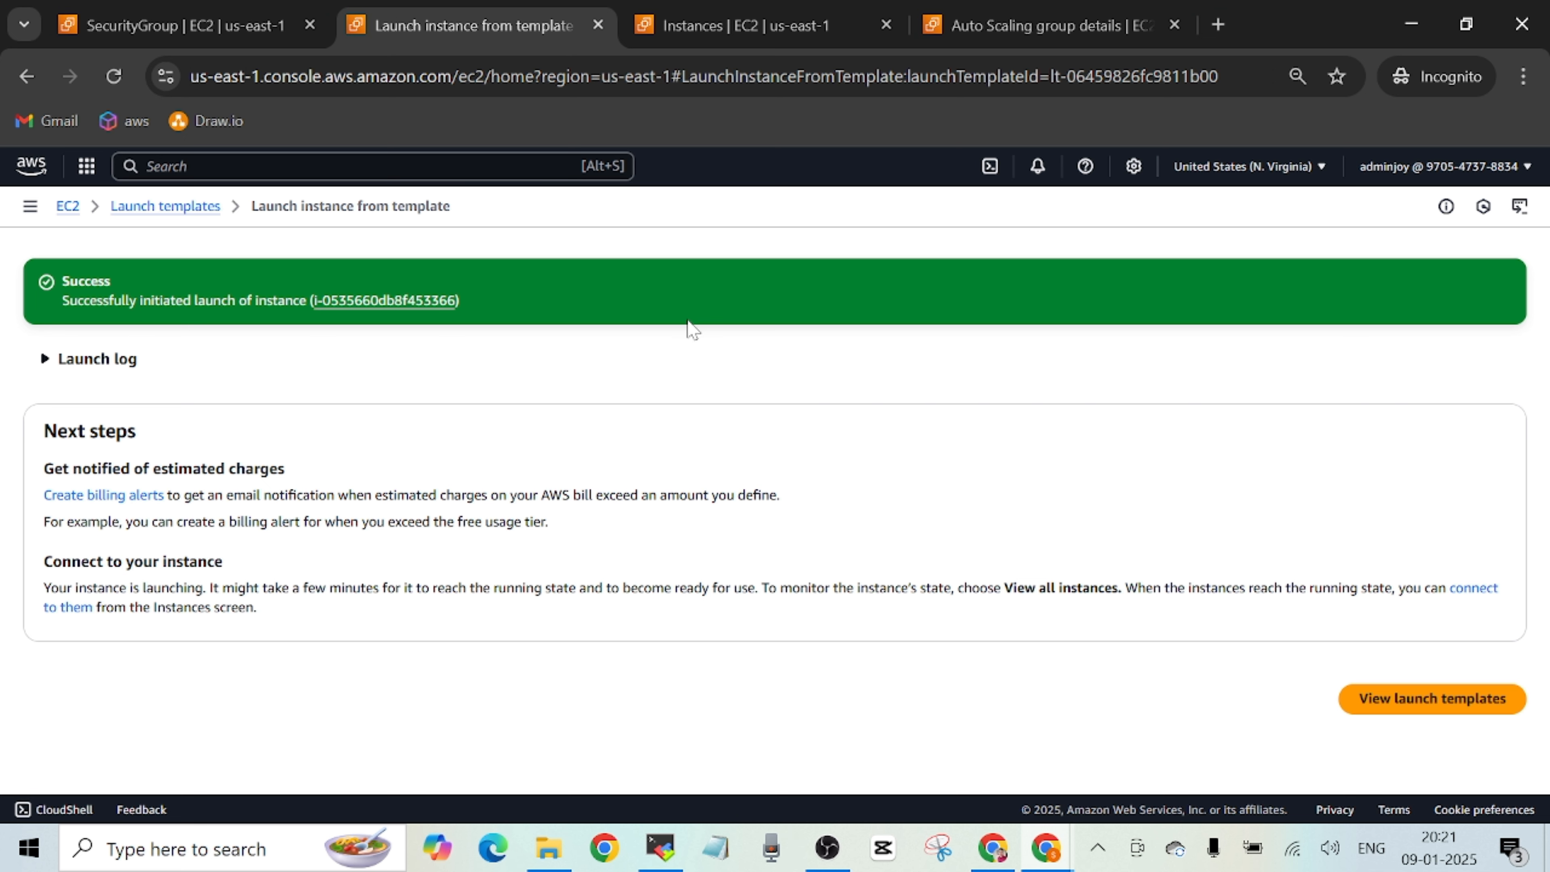
pyautogui.click(764, 37)
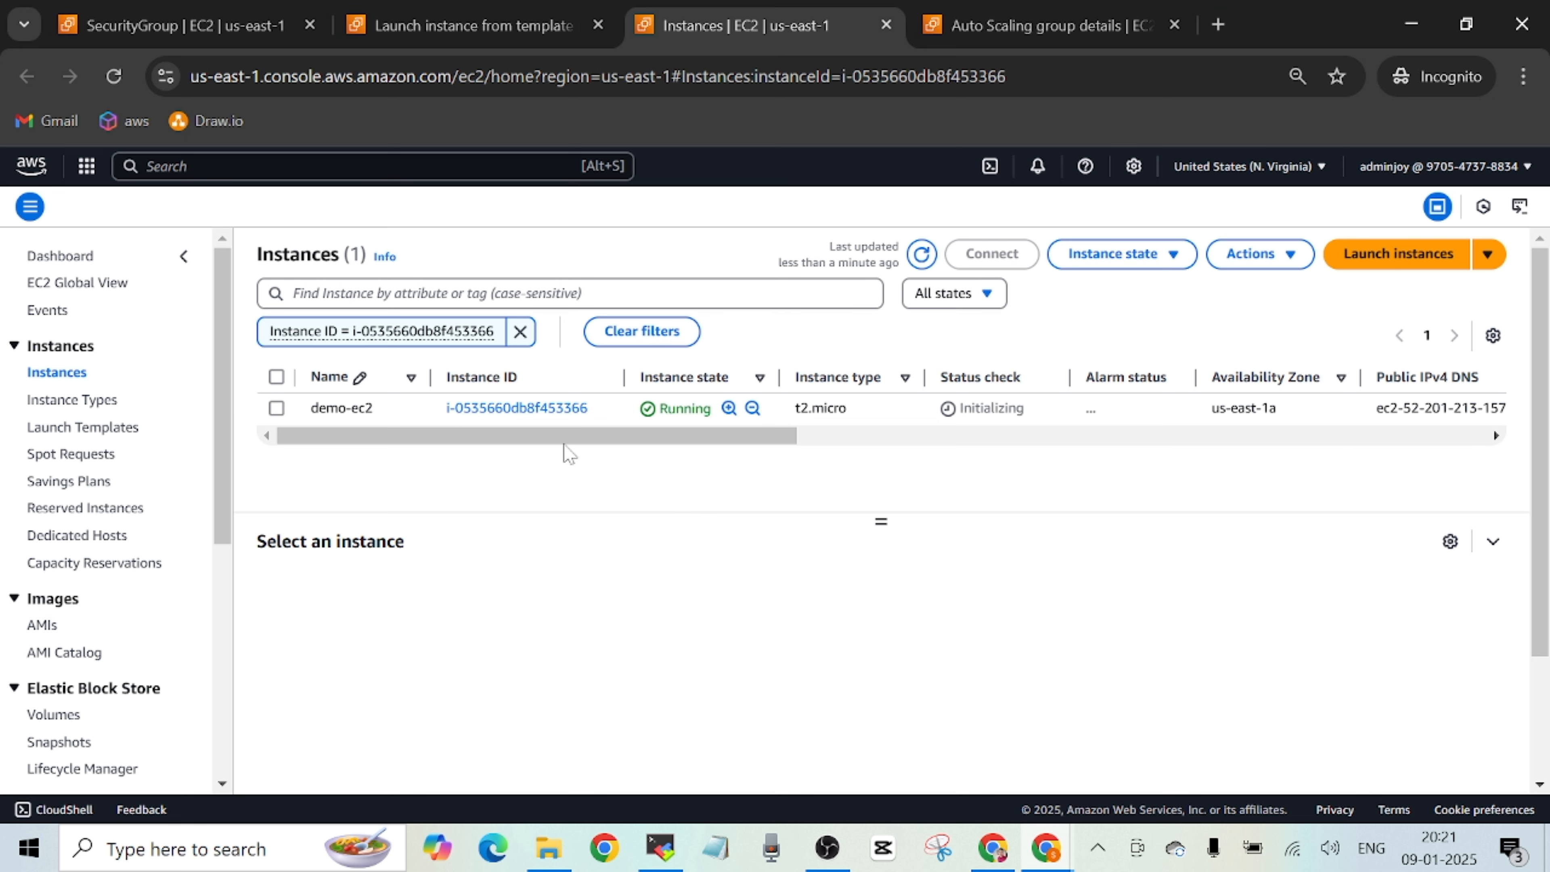
pyautogui.click(550, 407)
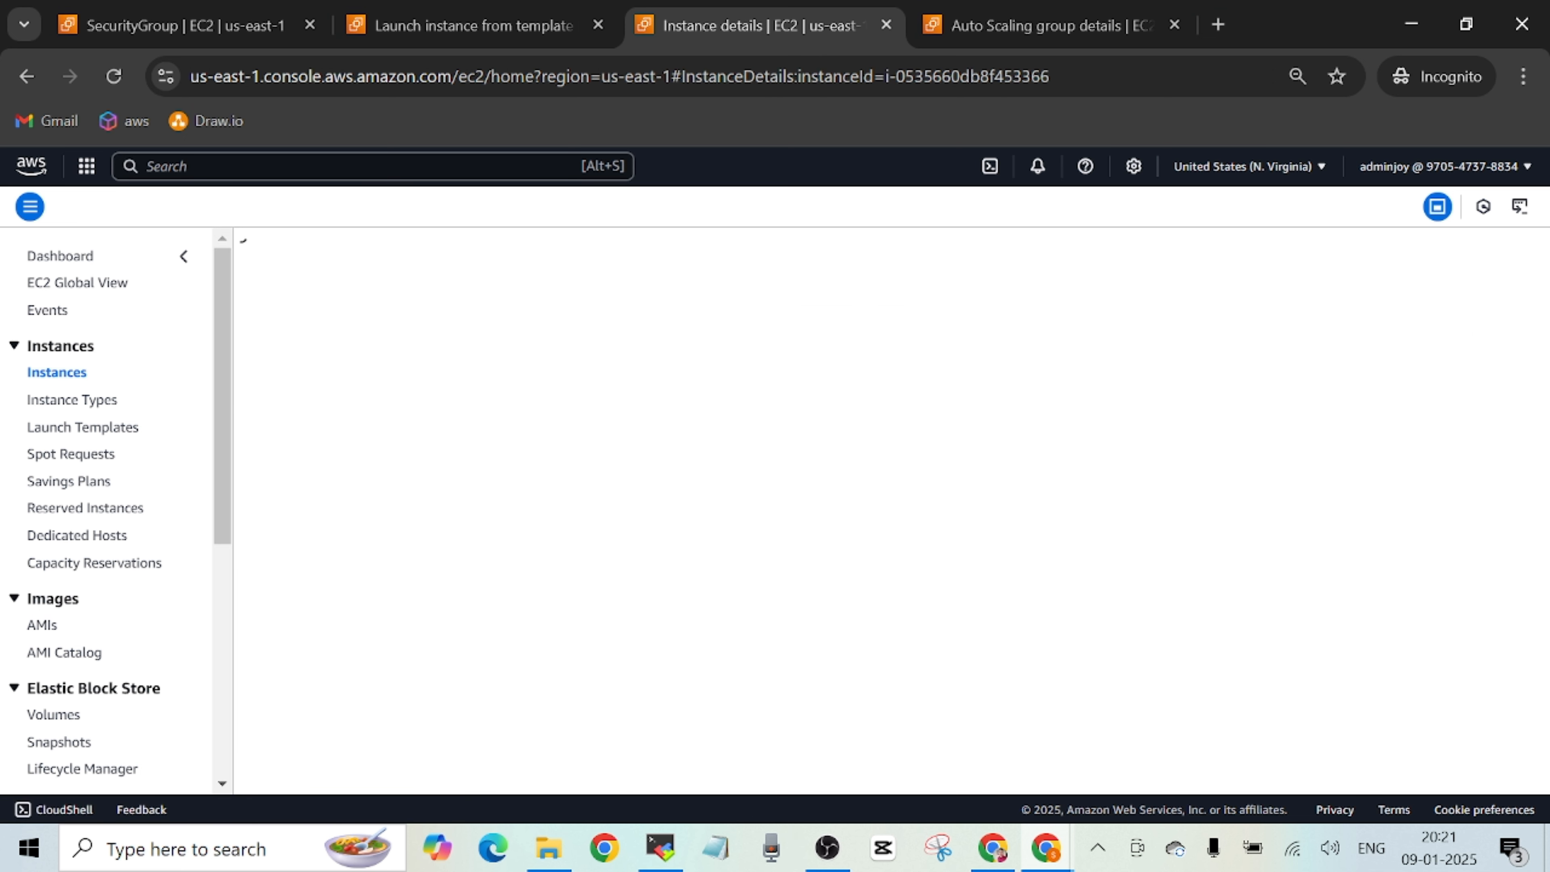
# Open the instance's SSH client connection instructions and copy the example SSH command.
pyautogui.click(1187, 269)
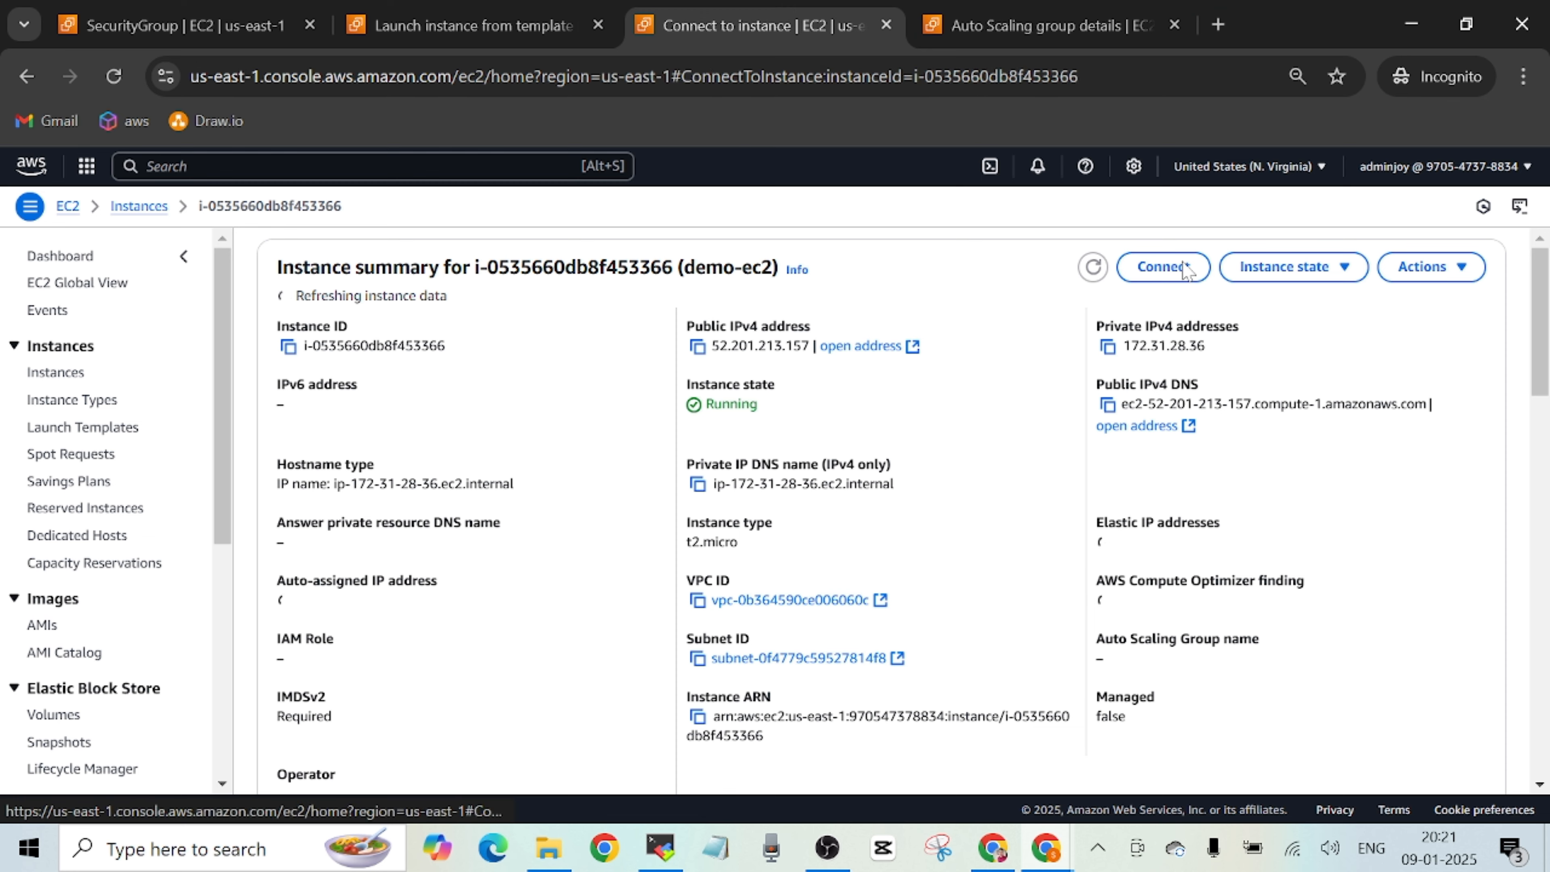
pyautogui.click(452, 335)
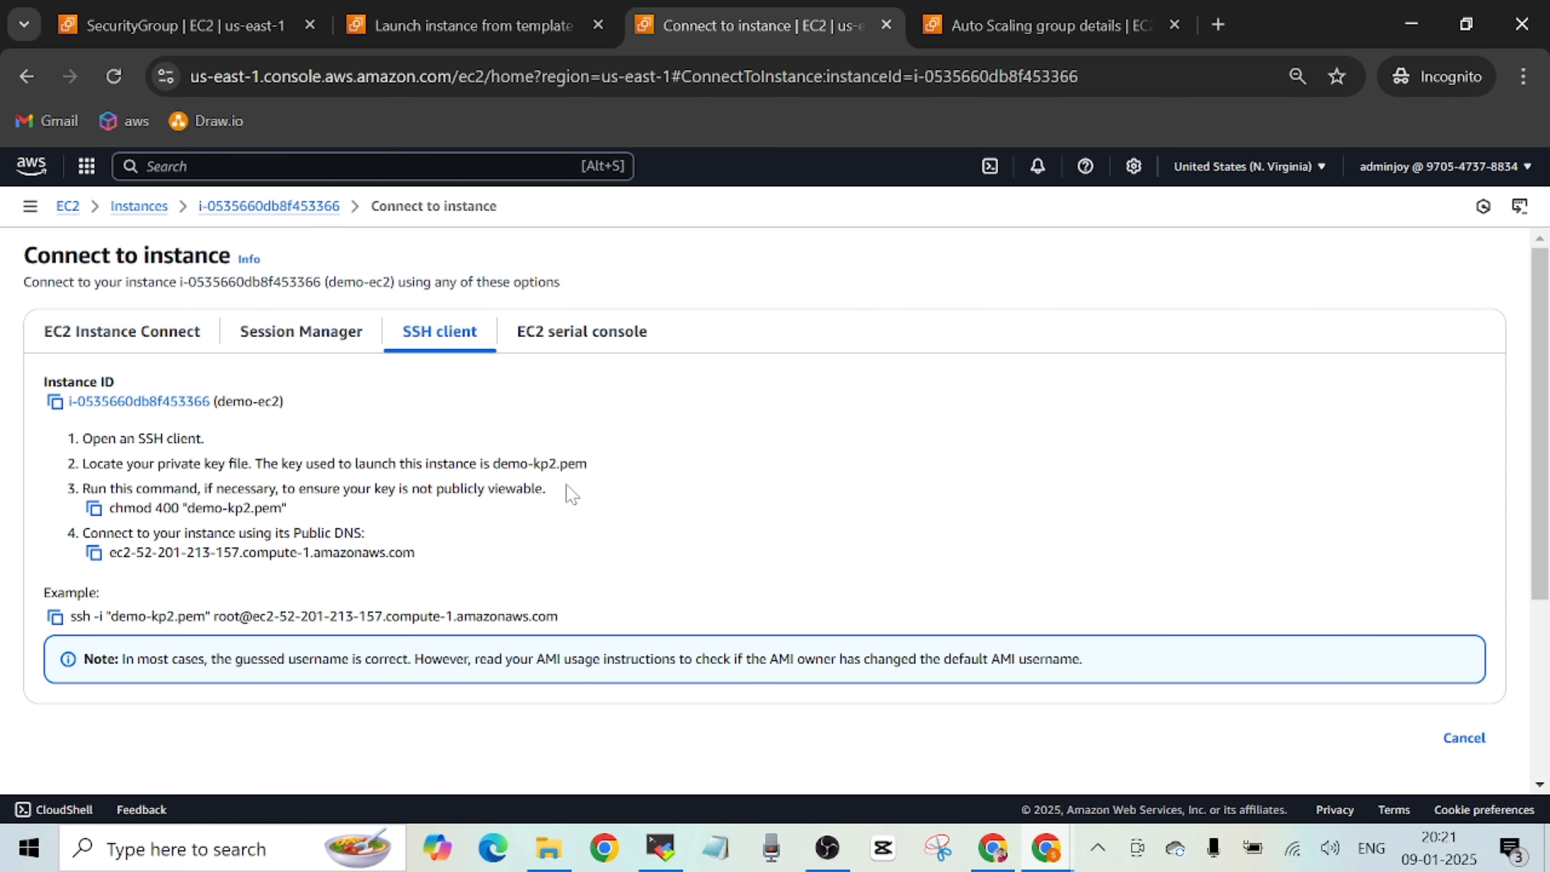
pyautogui.click(55, 618)
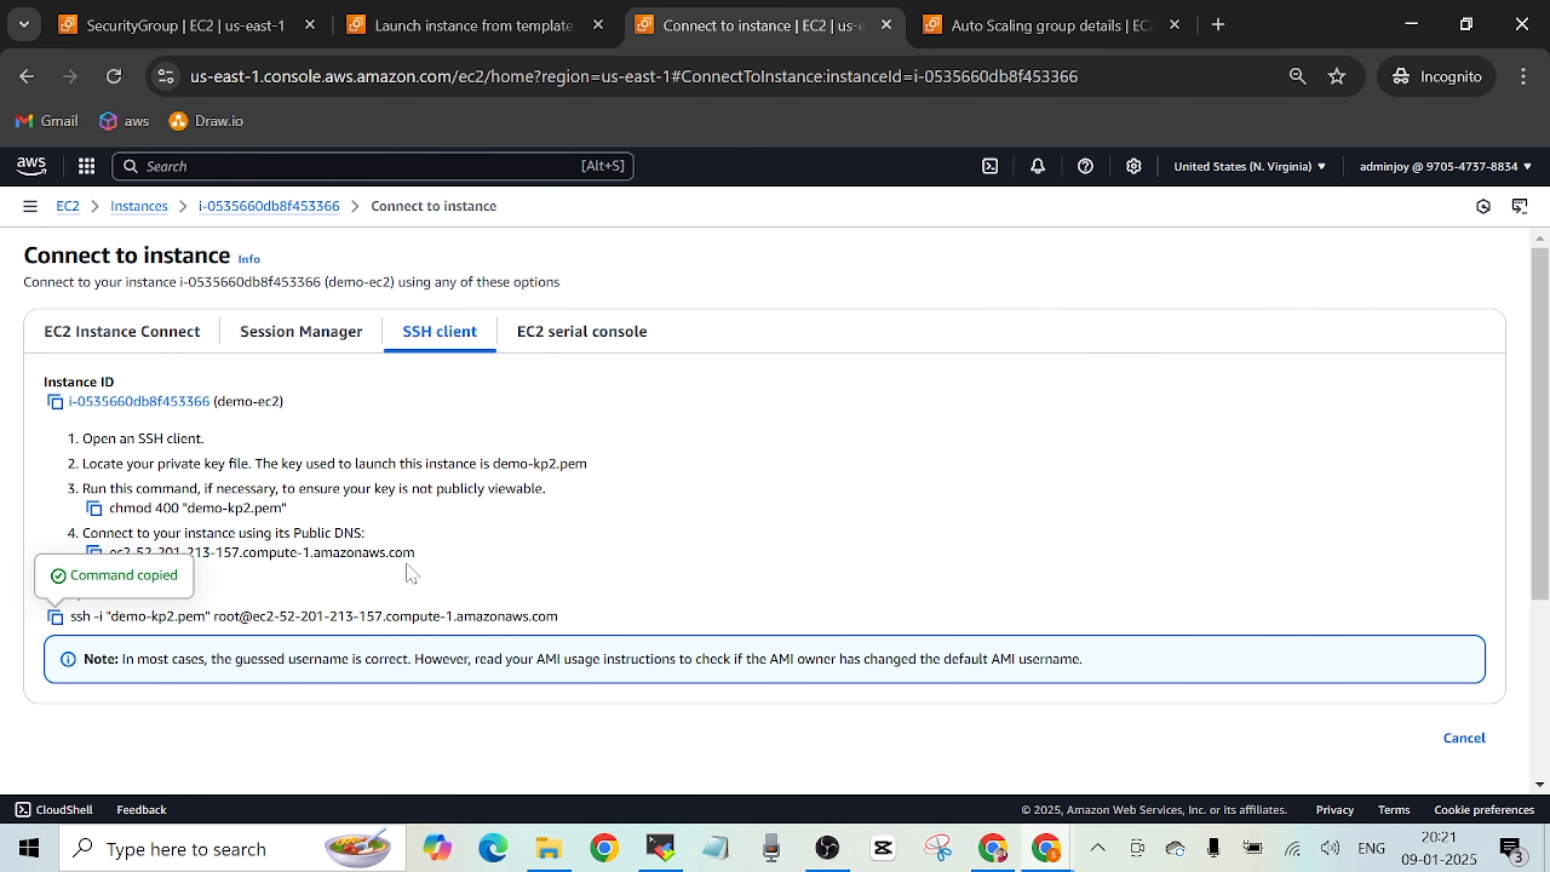
# Switch to MobaXterm, paste the copied SSH command, replace the root user with ec2-user and run it.
pyautogui.click(659, 848)
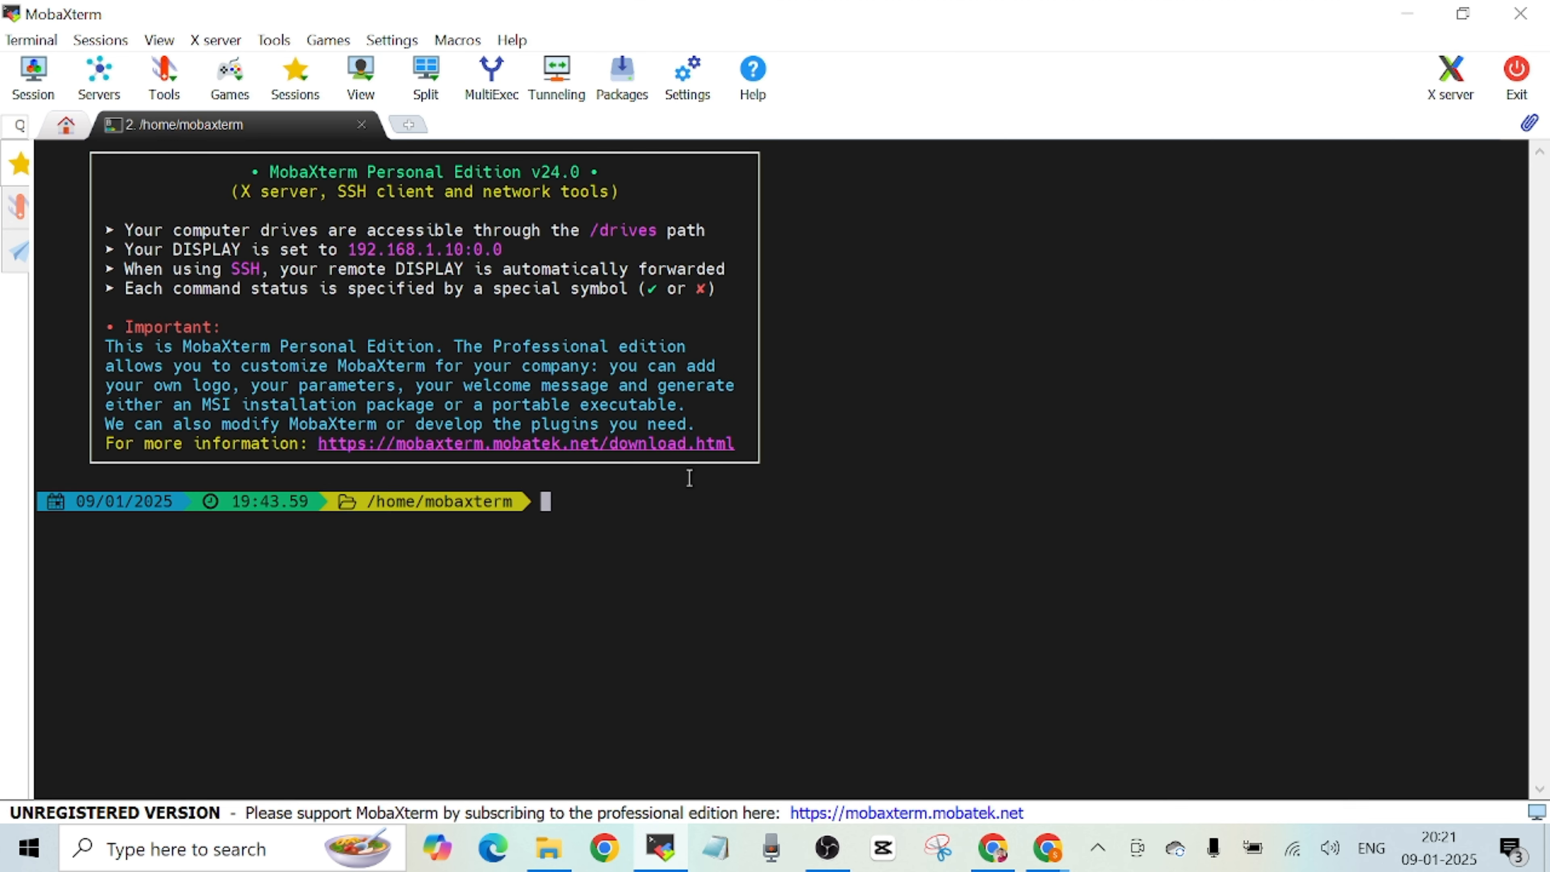
pyautogui.rightClick(668, 537)
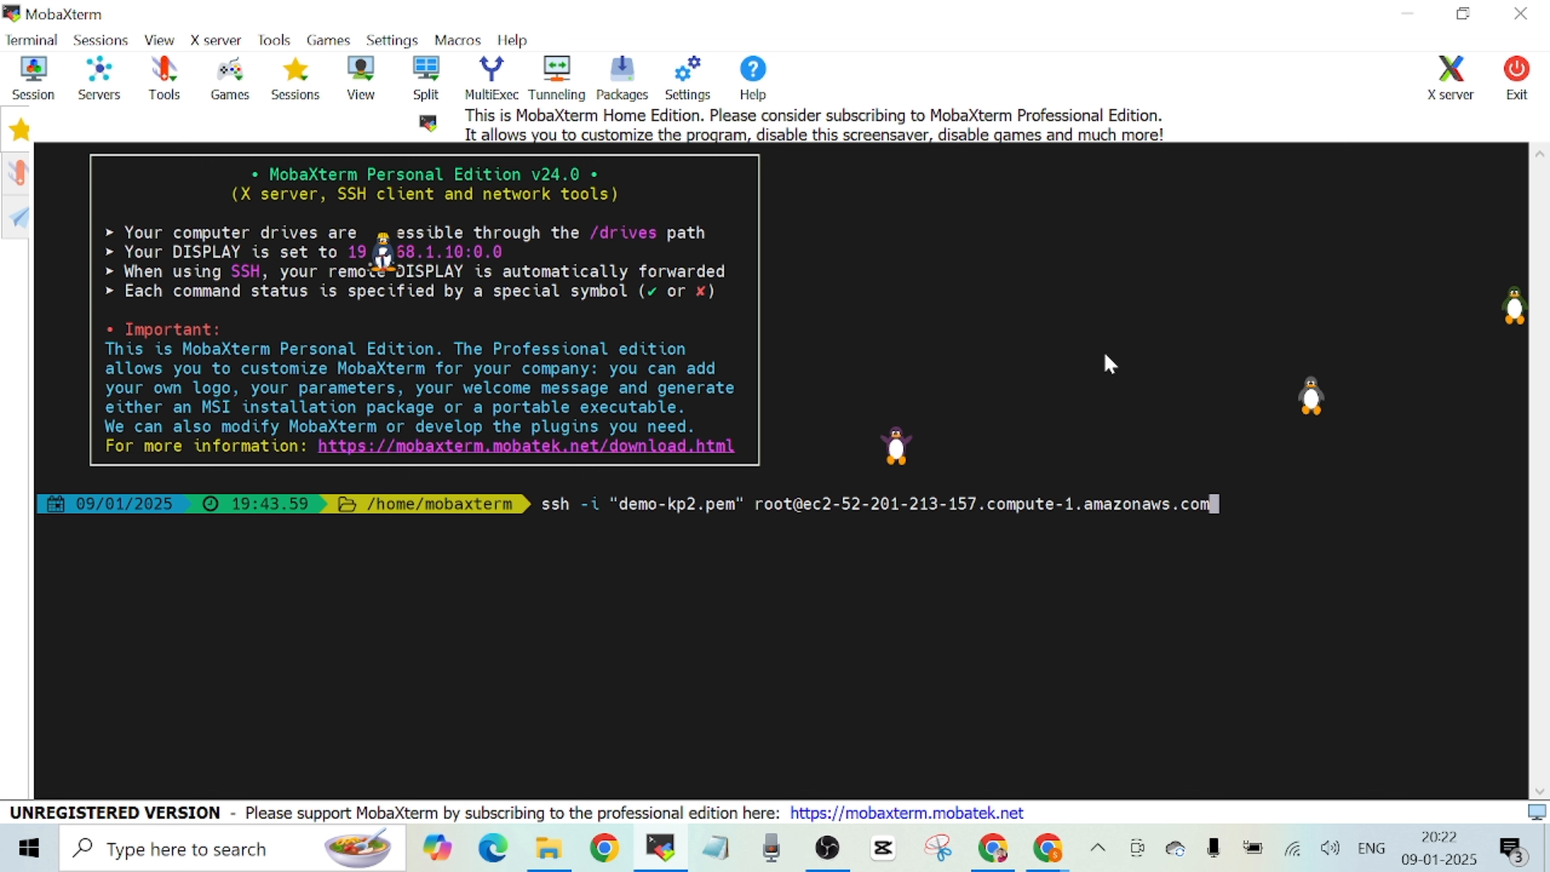
pyautogui.press('Left')
pyautogui.press('Left')
pyautogui.press('Left')
pyautogui.press('Left')
pyautogui.press('Left')
pyautogui.press('Left')
pyautogui.press('Left')
pyautogui.press('Left')
pyautogui.press('Left')
pyautogui.press('Left')
pyautogui.press('Left')
pyautogui.press('Left')
pyautogui.press('Left')
pyautogui.press('Left')
pyautogui.press('Left')
pyautogui.press('Left')
pyautogui.press('Left')
pyautogui.press('Left')
pyautogui.press('Left')
pyautogui.press('Left')
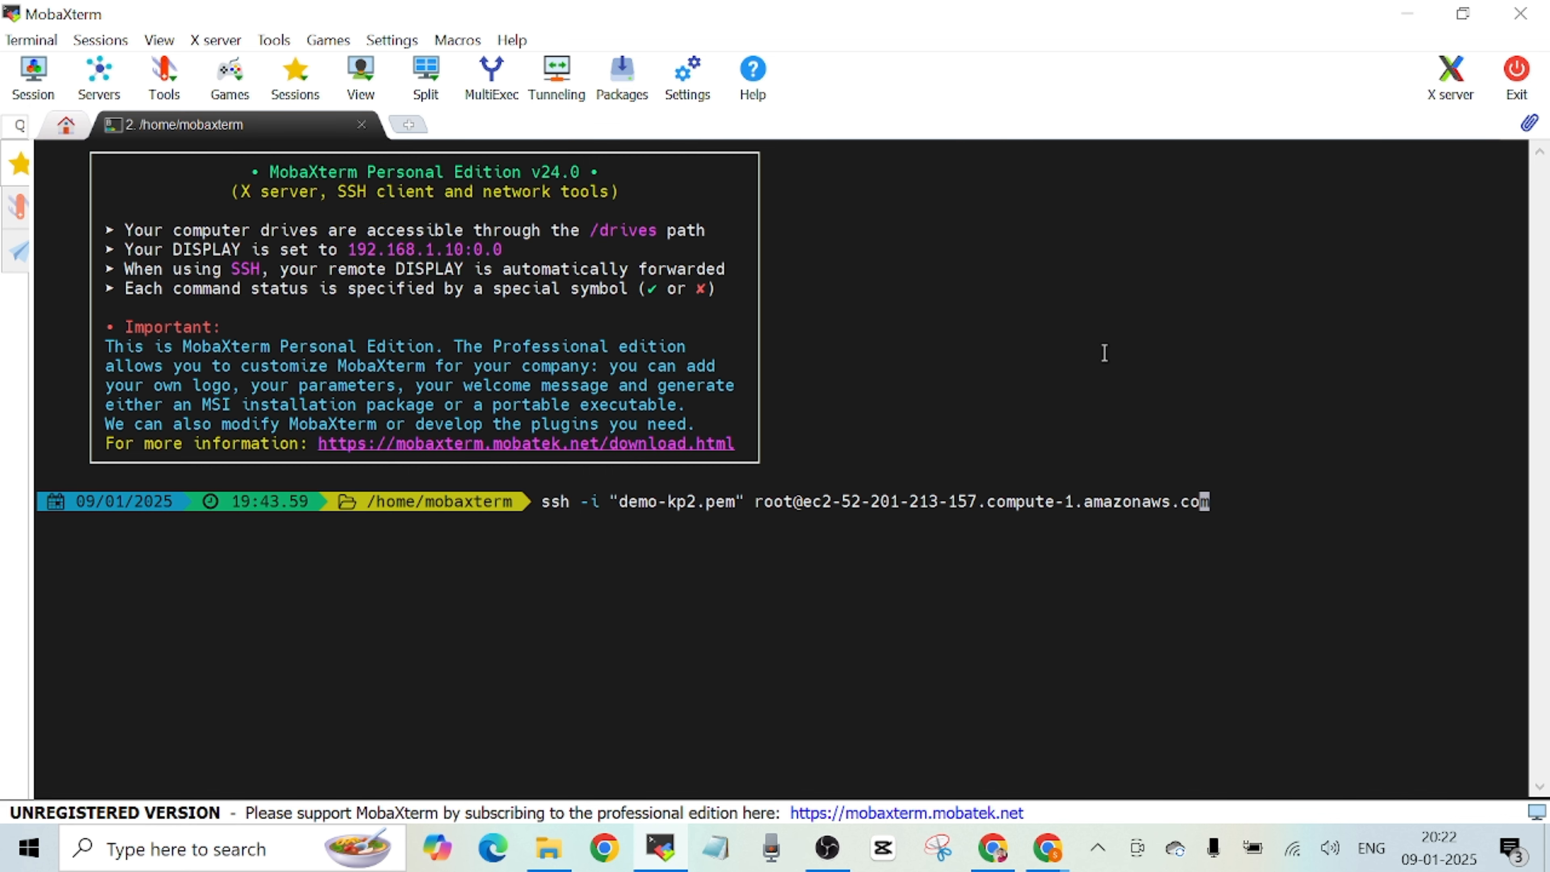
pyautogui.press('Left')
pyautogui.press('BackSpace')
pyautogui.press('BackSpace')
pyautogui.press('BackSpace')
pyautogui.press('BackSpace')
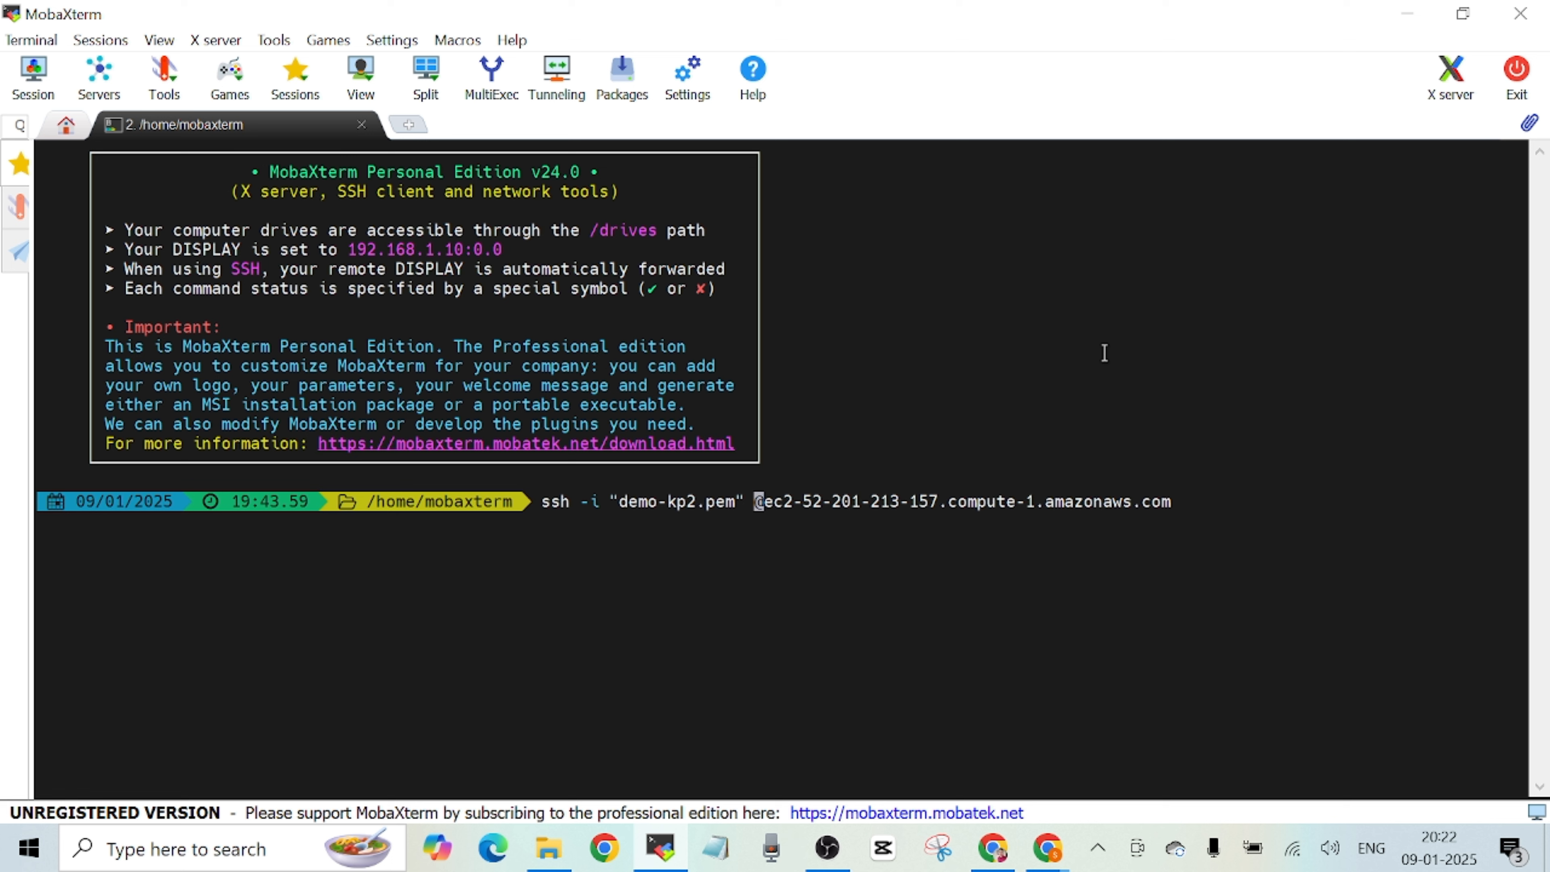
pyautogui.write('ec2')
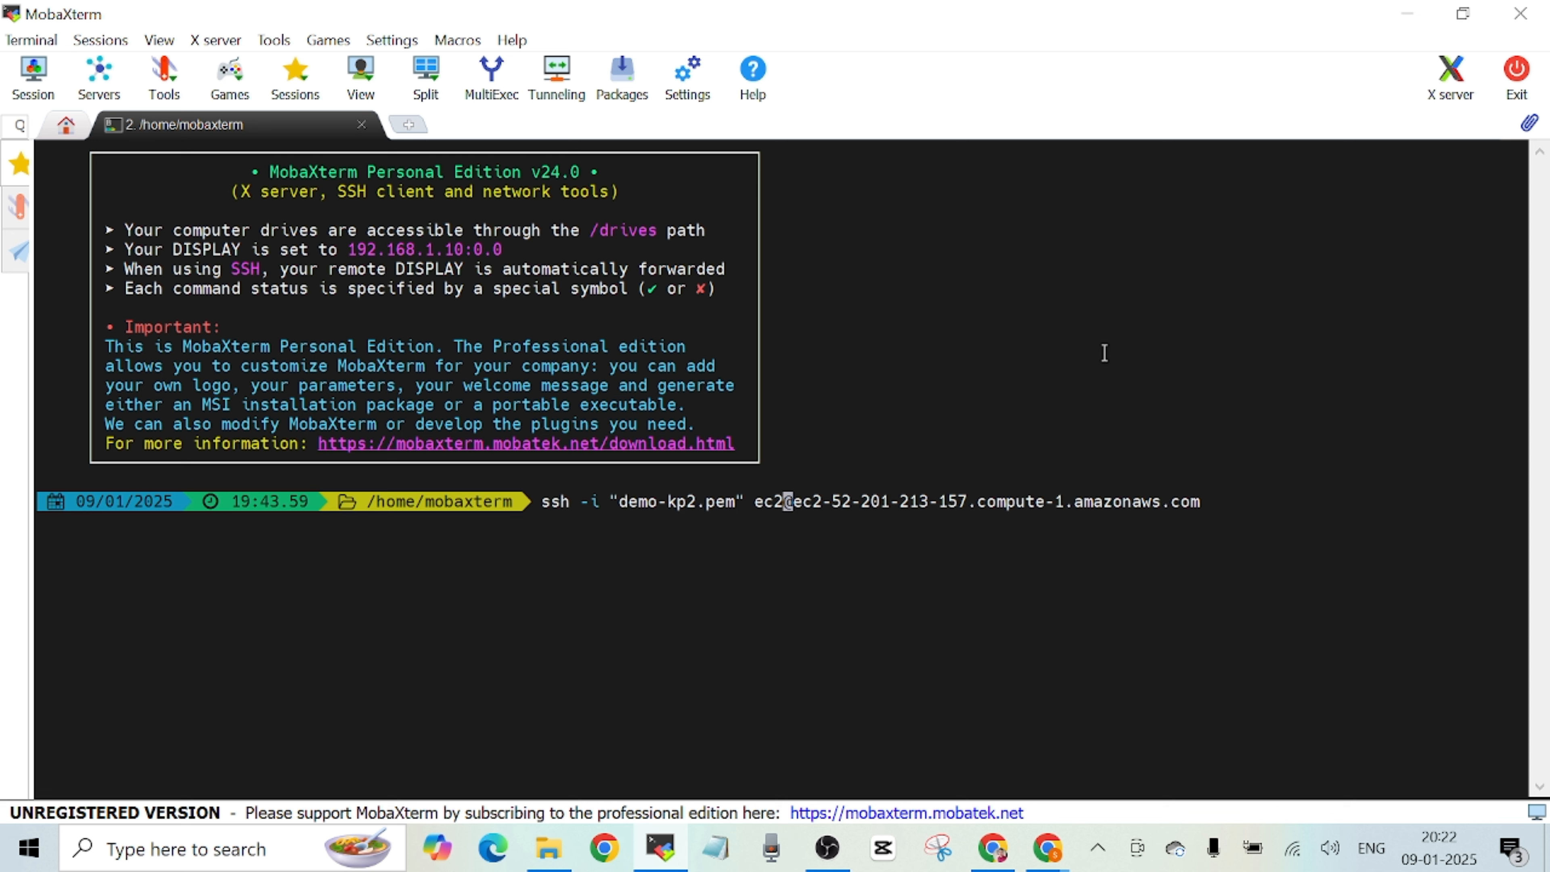
pyautogui.write('-user')
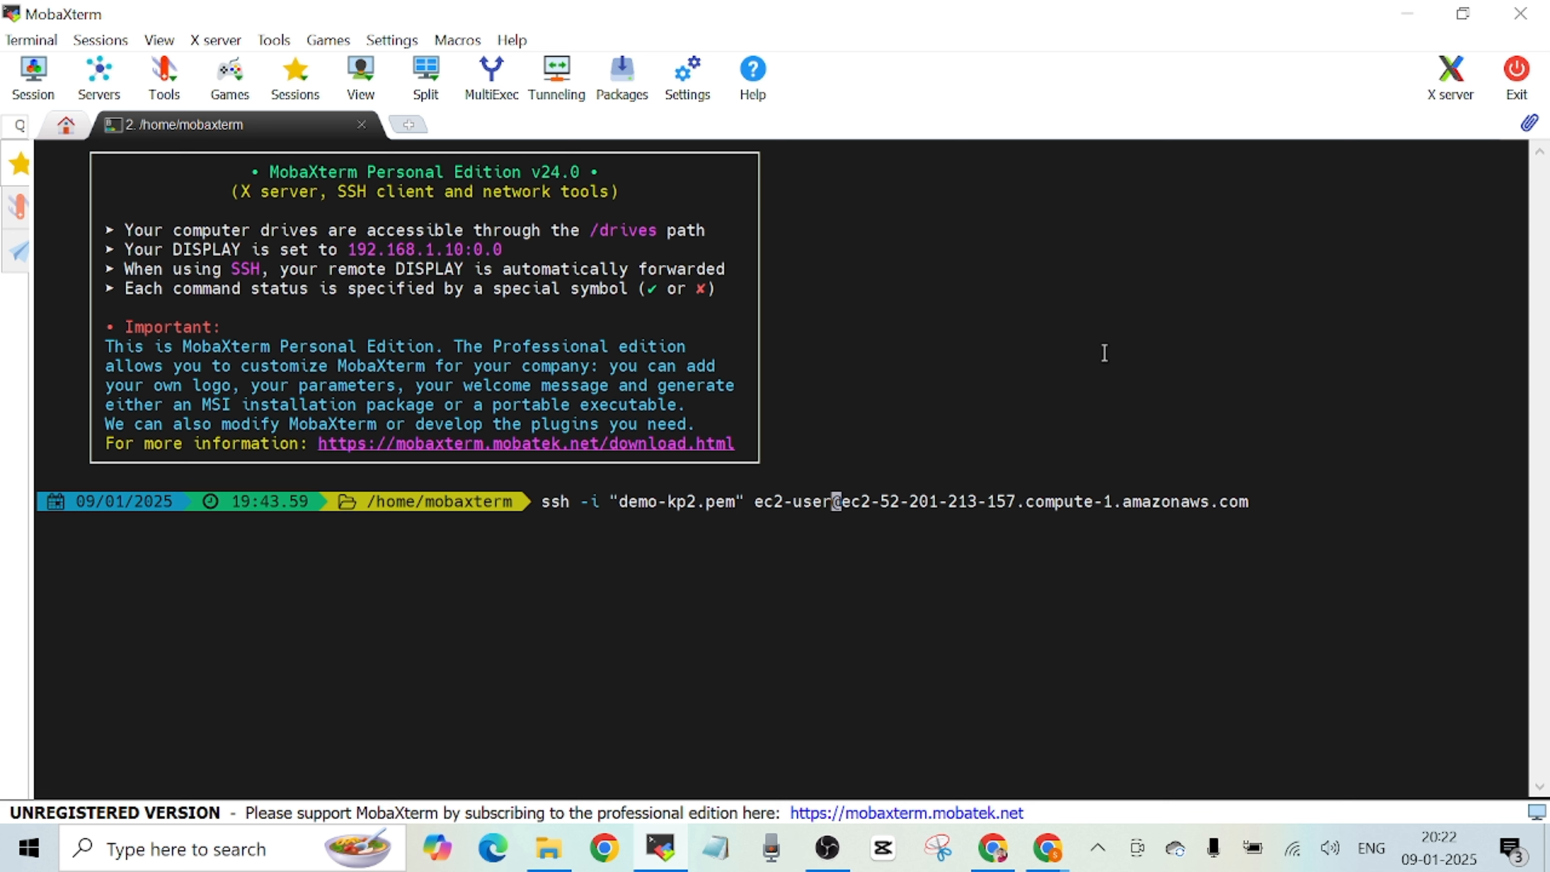
pyautogui.press('Return')
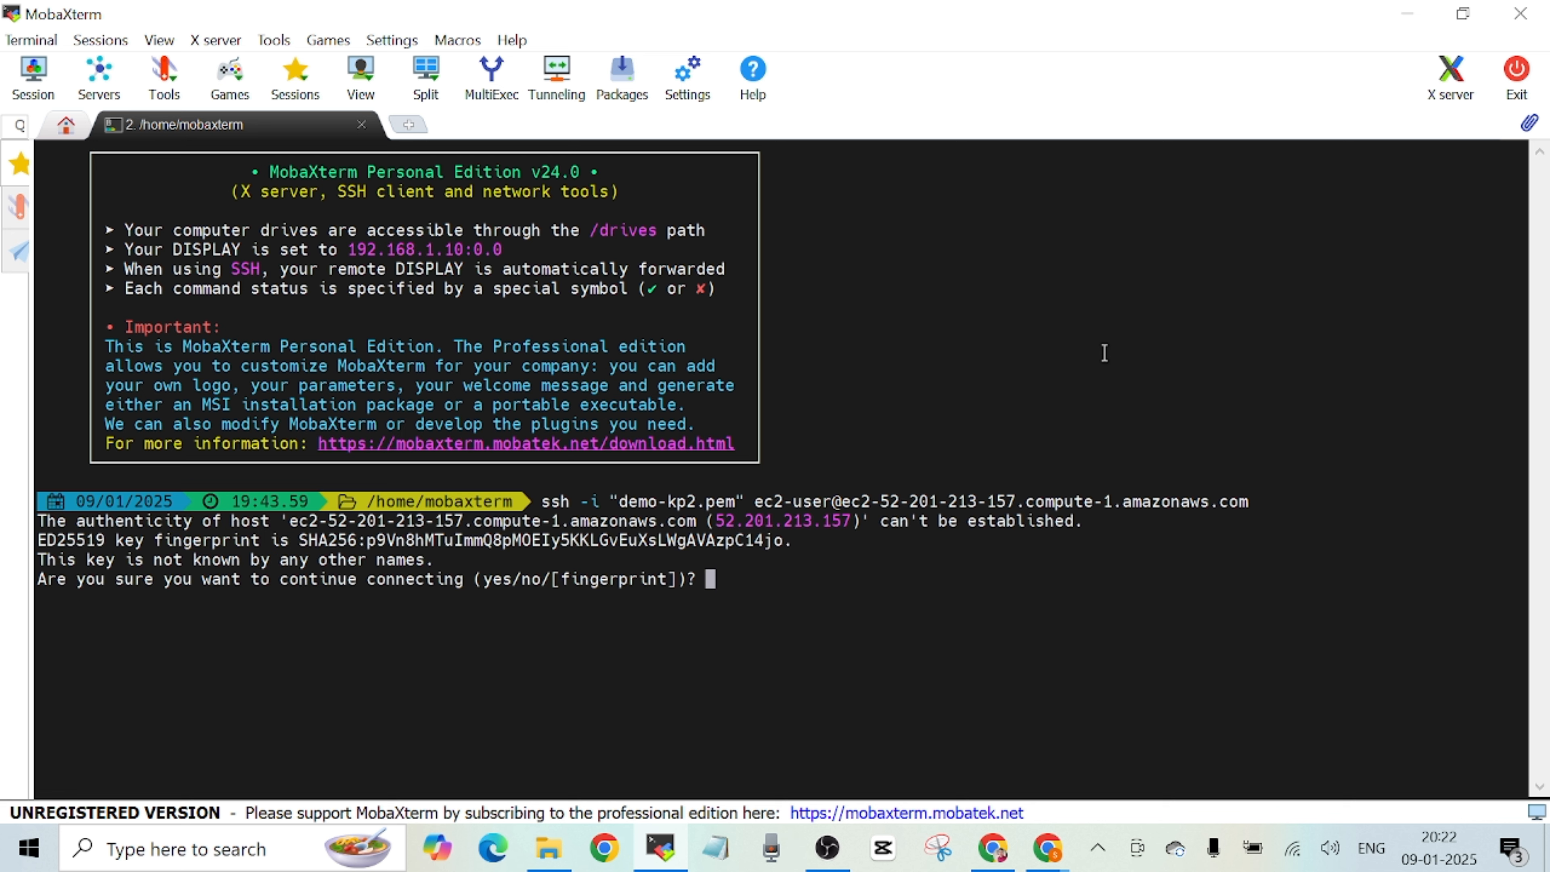
# Accept the host's key fingerprint with yes and switch to the root user with sudo su -.
pyautogui.write('yes')
pyautogui.press('Return')
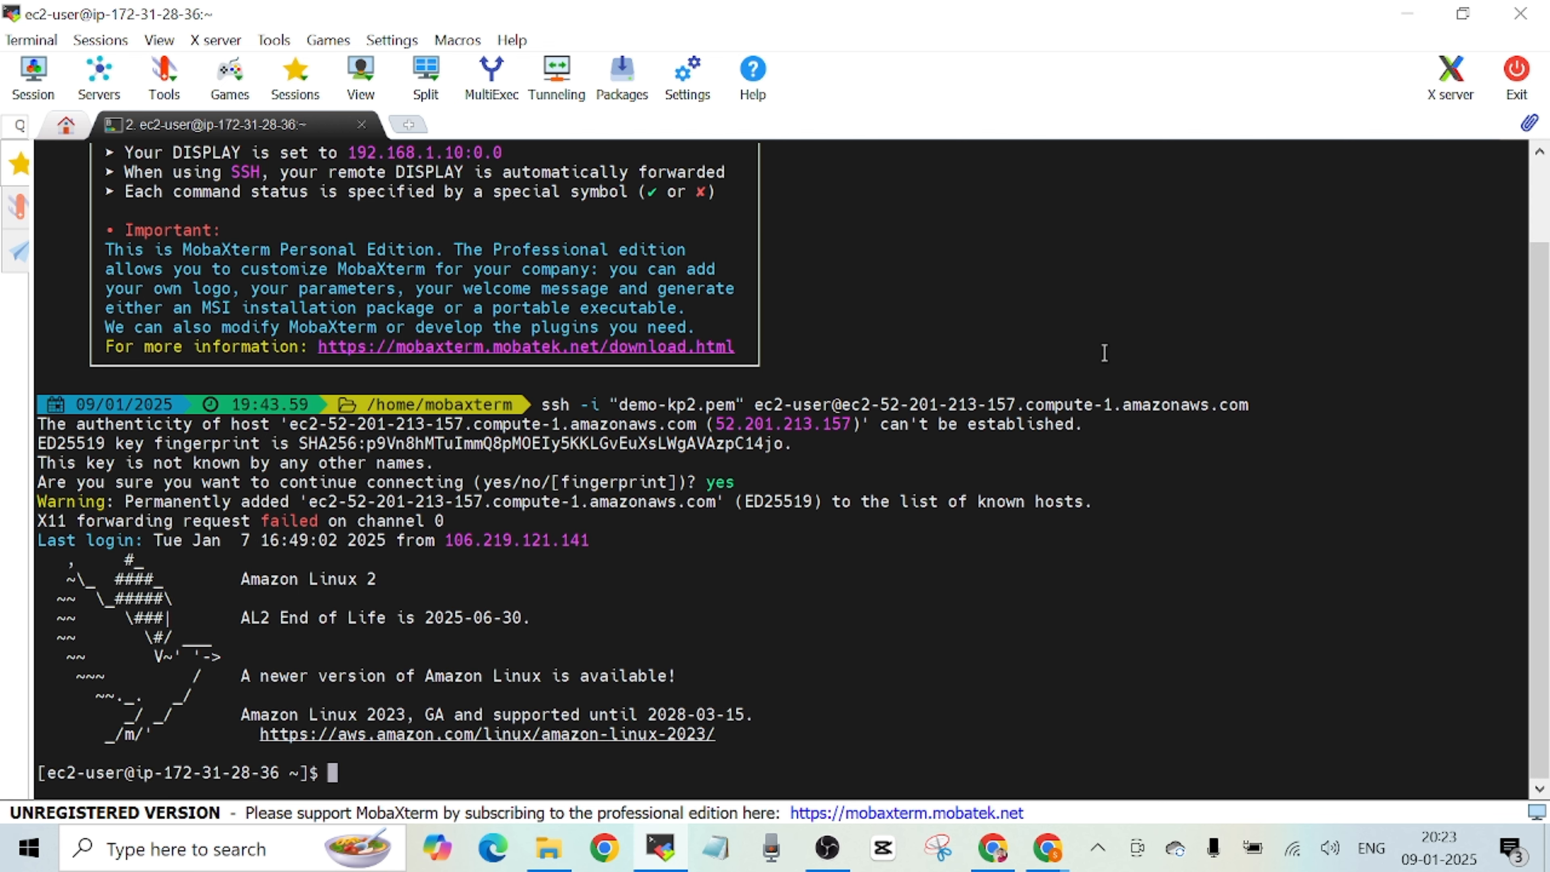
pyautogui.write('sudo s')
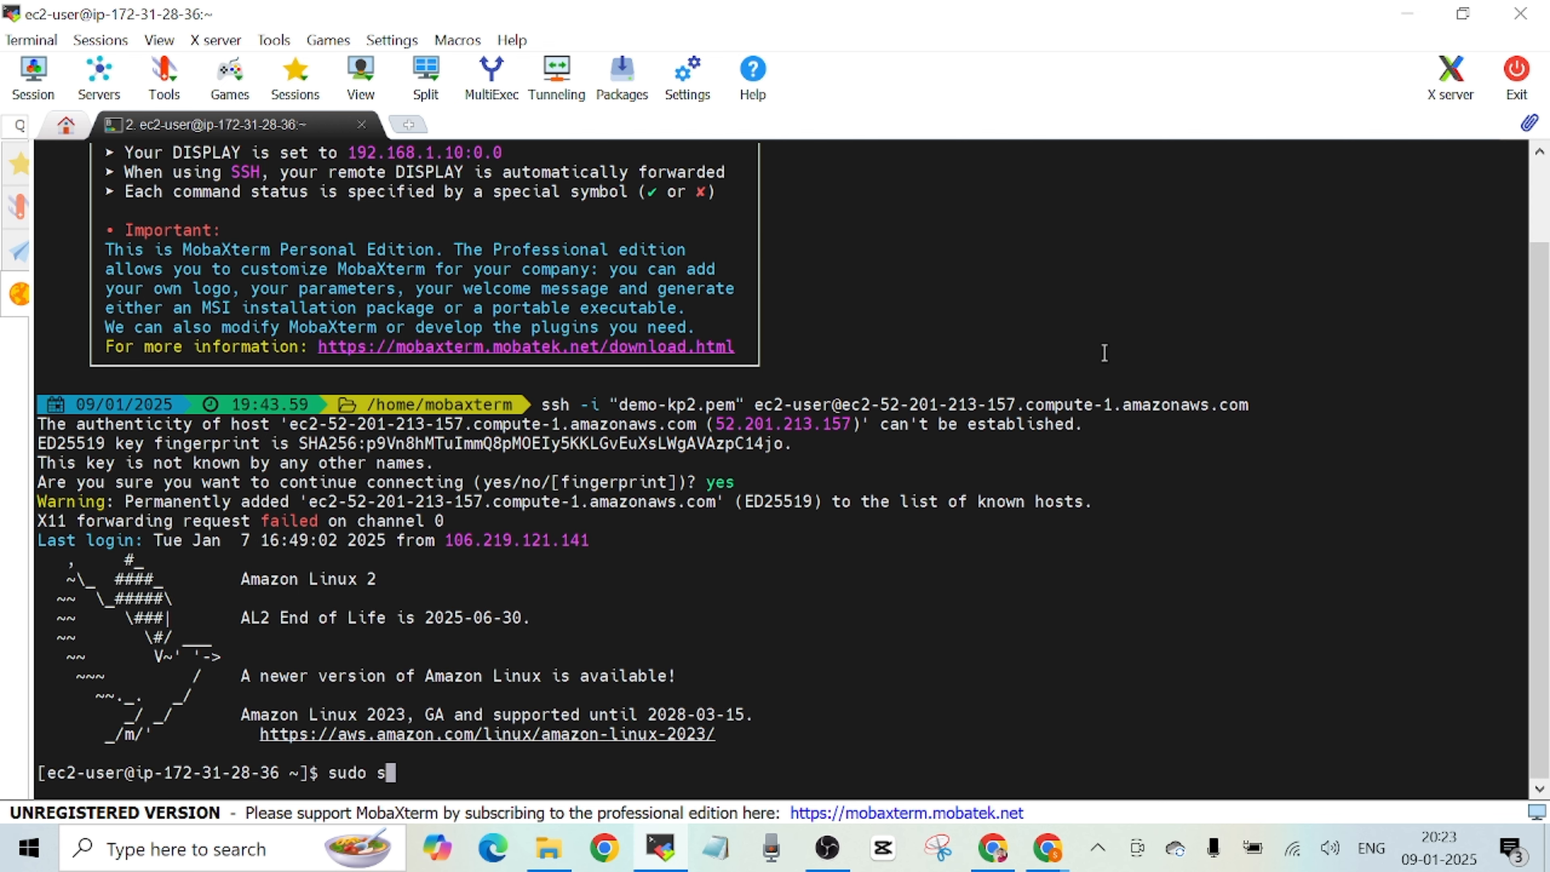
pyautogui.write('u -')
pyautogui.press('Return')
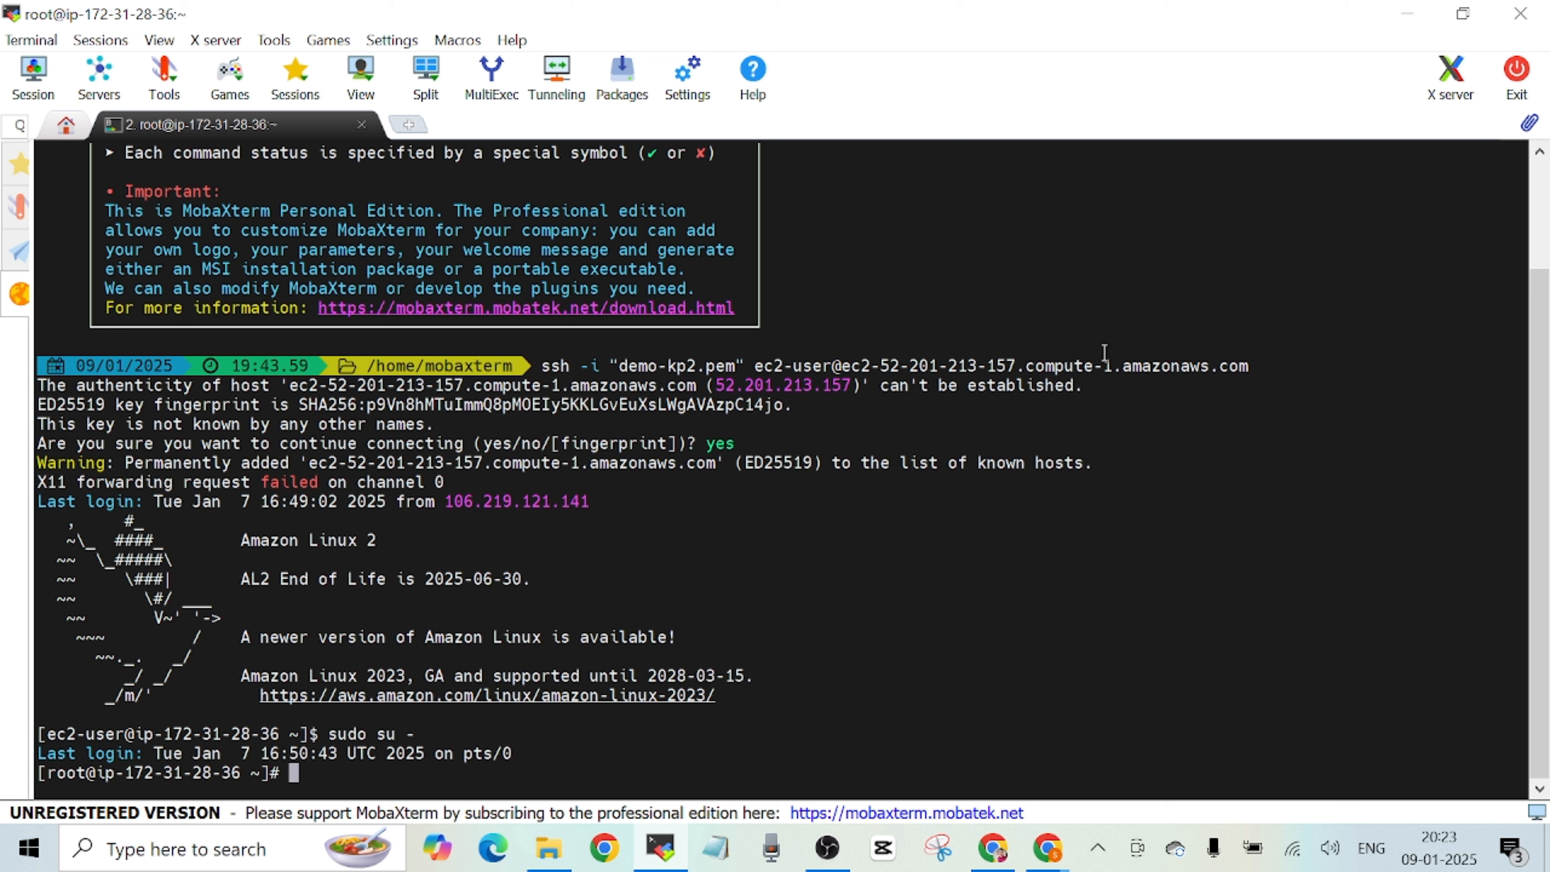
# Install the Apache web server package with yum install httpd -y.
pyautogui.write('yum install')
pyautogui.write('h')
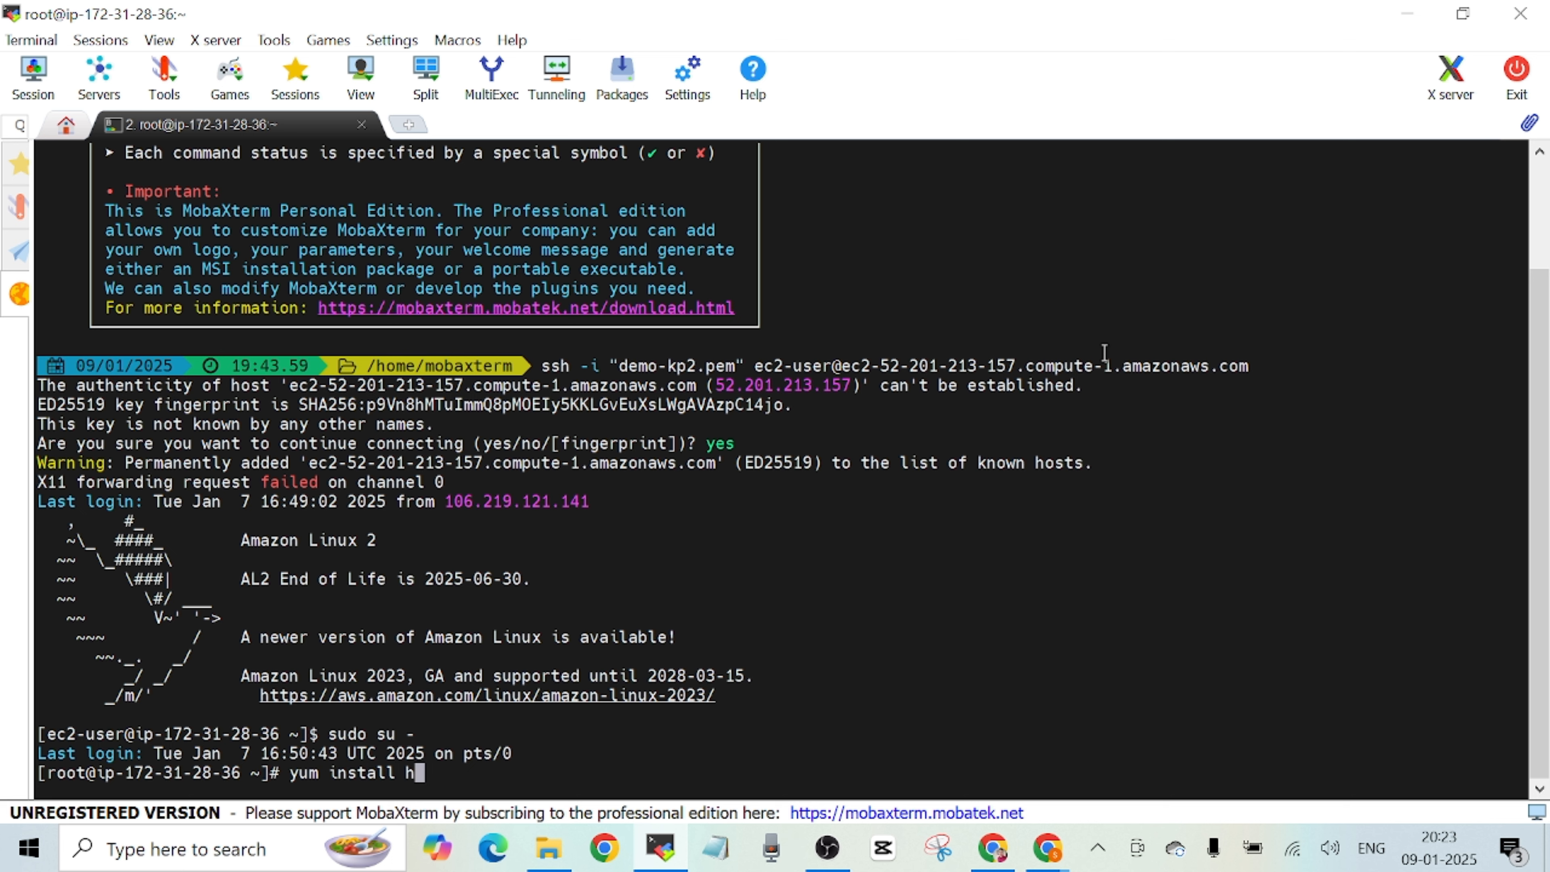
pyautogui.write('ttpd -y')
pyautogui.press('Return')
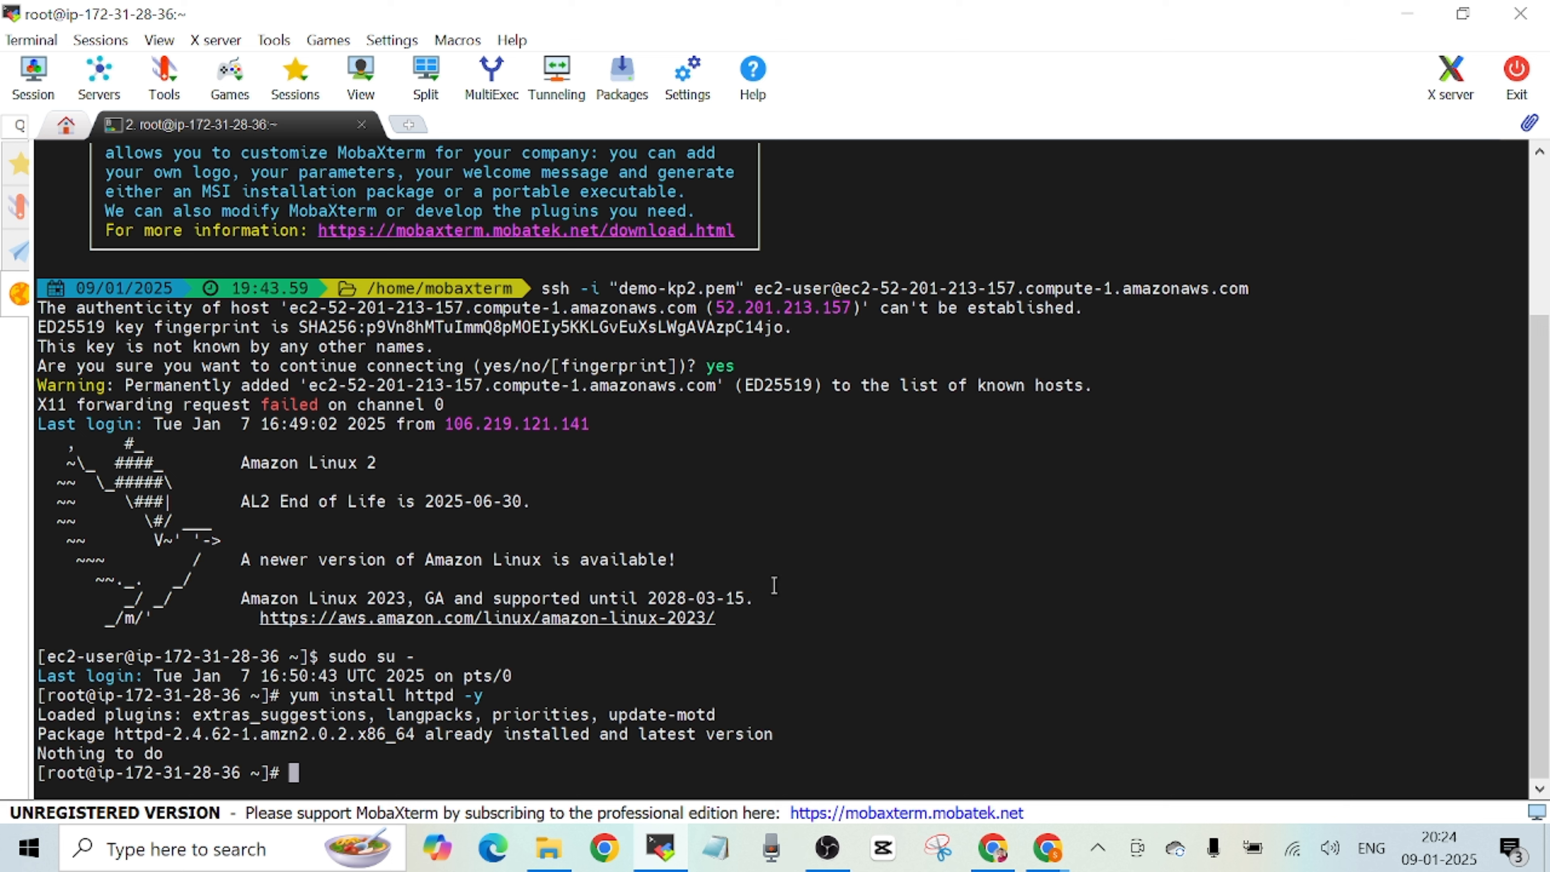
# Consult the GitHub README, return to MobaXterm and run git to check whether the command is available.
pyautogui.click(993, 848)
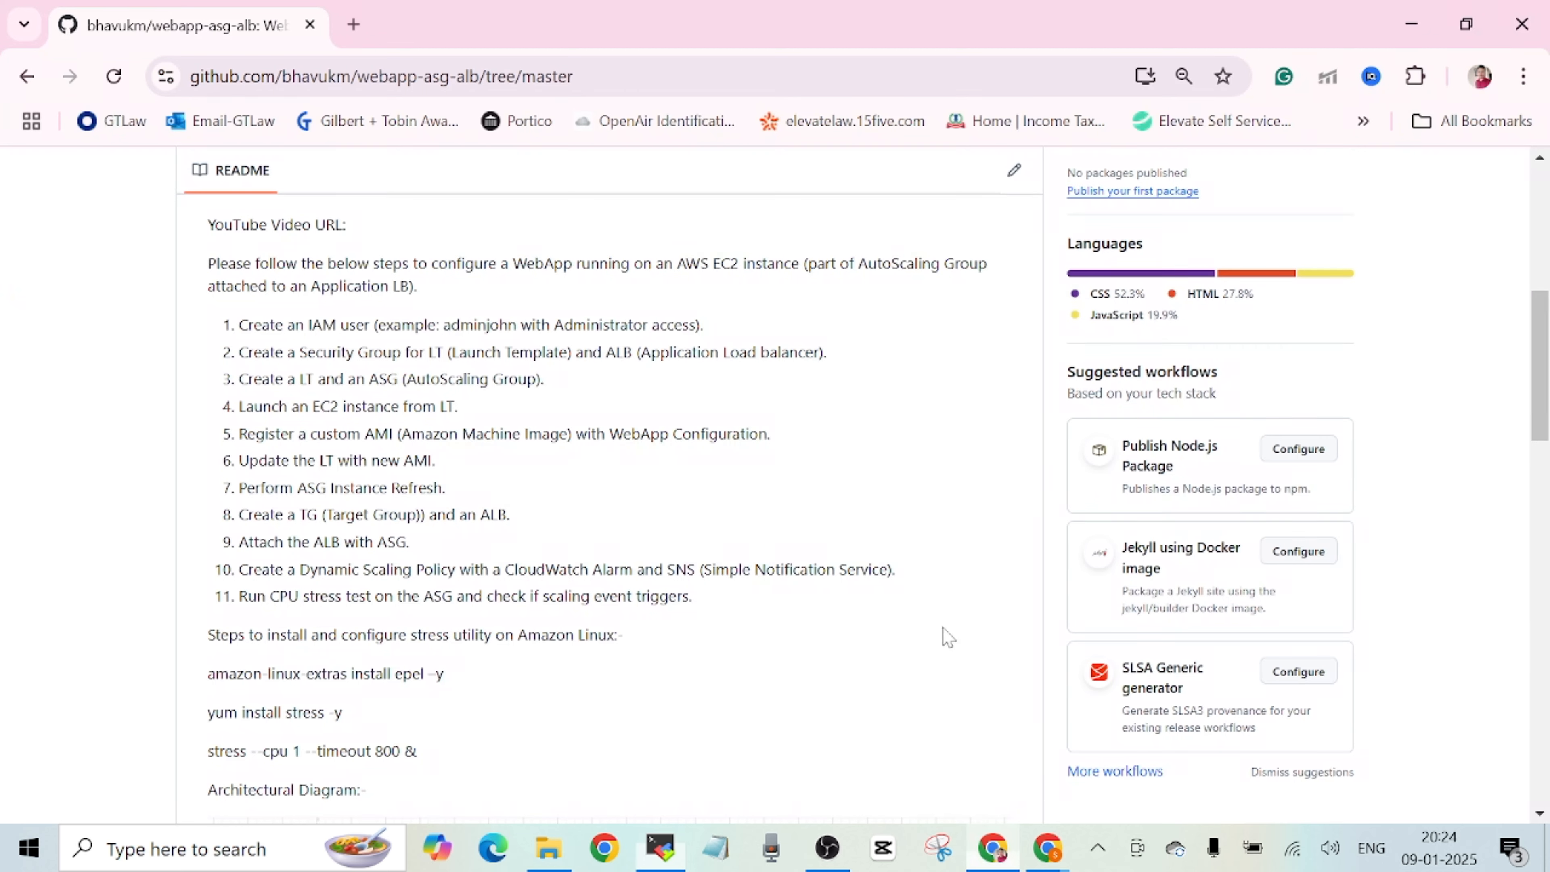
pyautogui.click(660, 848)
pyautogui.write('git')
pyautogui.press('Return')
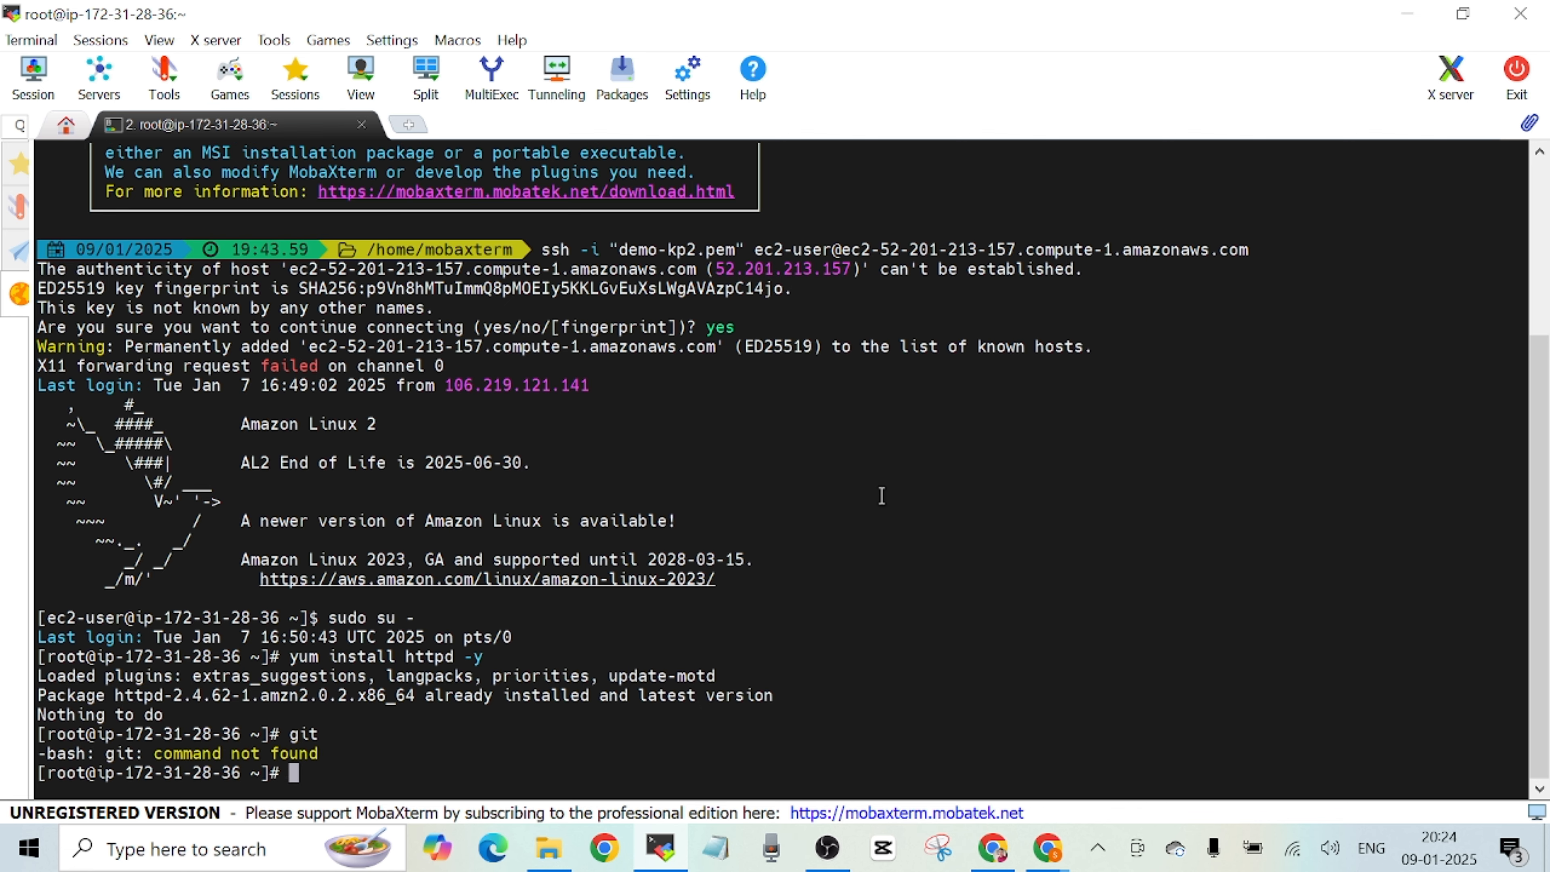
# Install Git with yum install git -y and clone the webapp-asg-alb repository from GitHub.
pyautogui.write('yum install git -y')
pyautogui.press('Return')
pyautogui.write('git clone')
pyautogui.rightClick(882, 496)
pyautogui.press('Return')
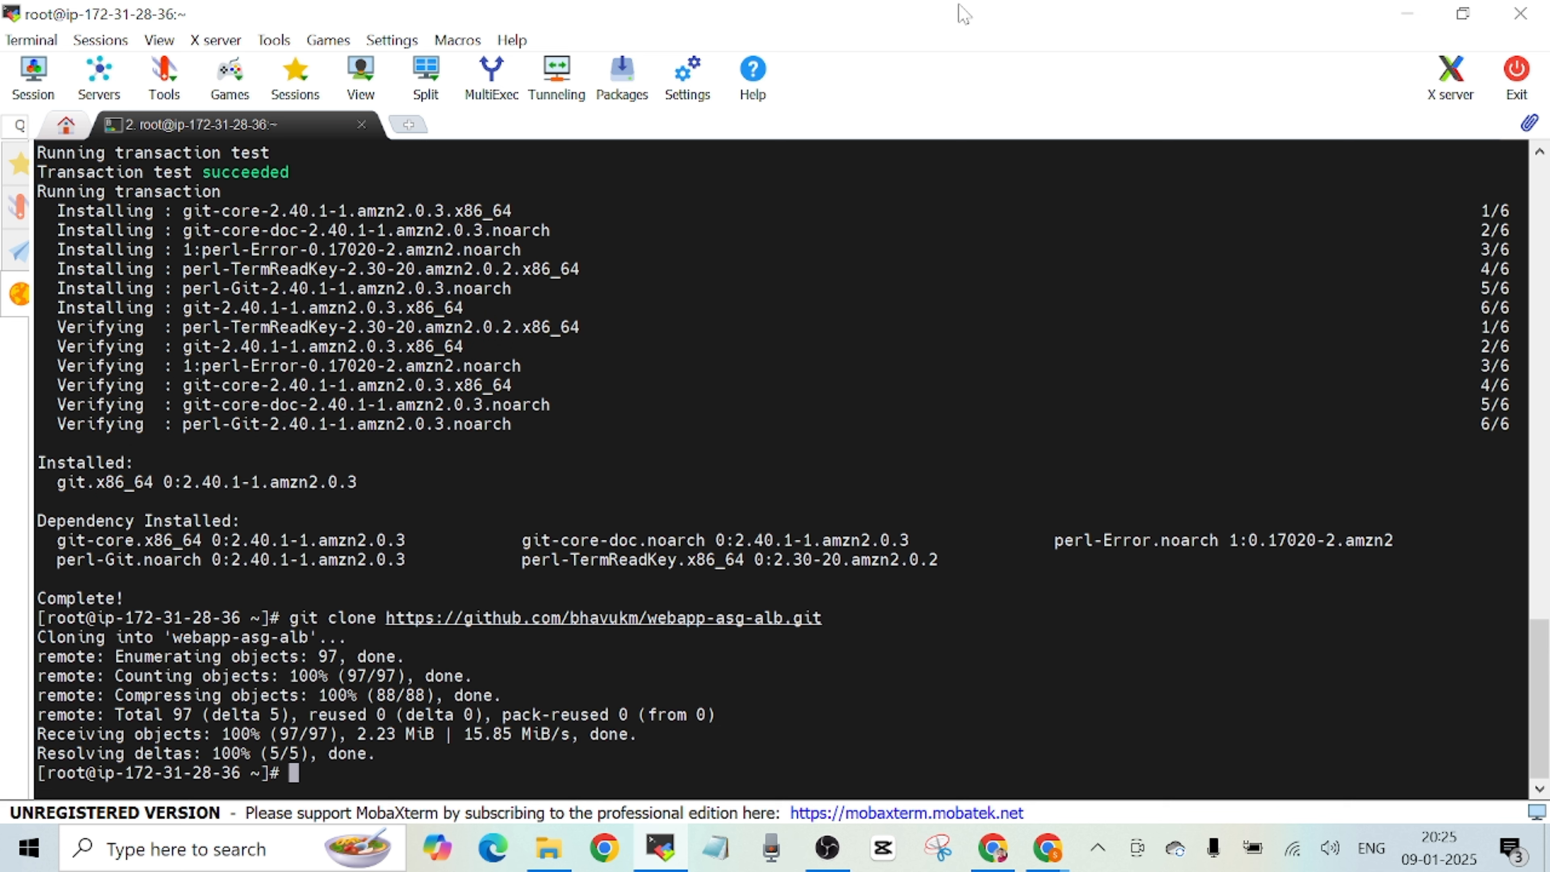
# List the home directory, inspect the contents of webapp-asg-alb, and return to the parent directory.
pyautogui.write('ls')
pyautogui.press('Return')
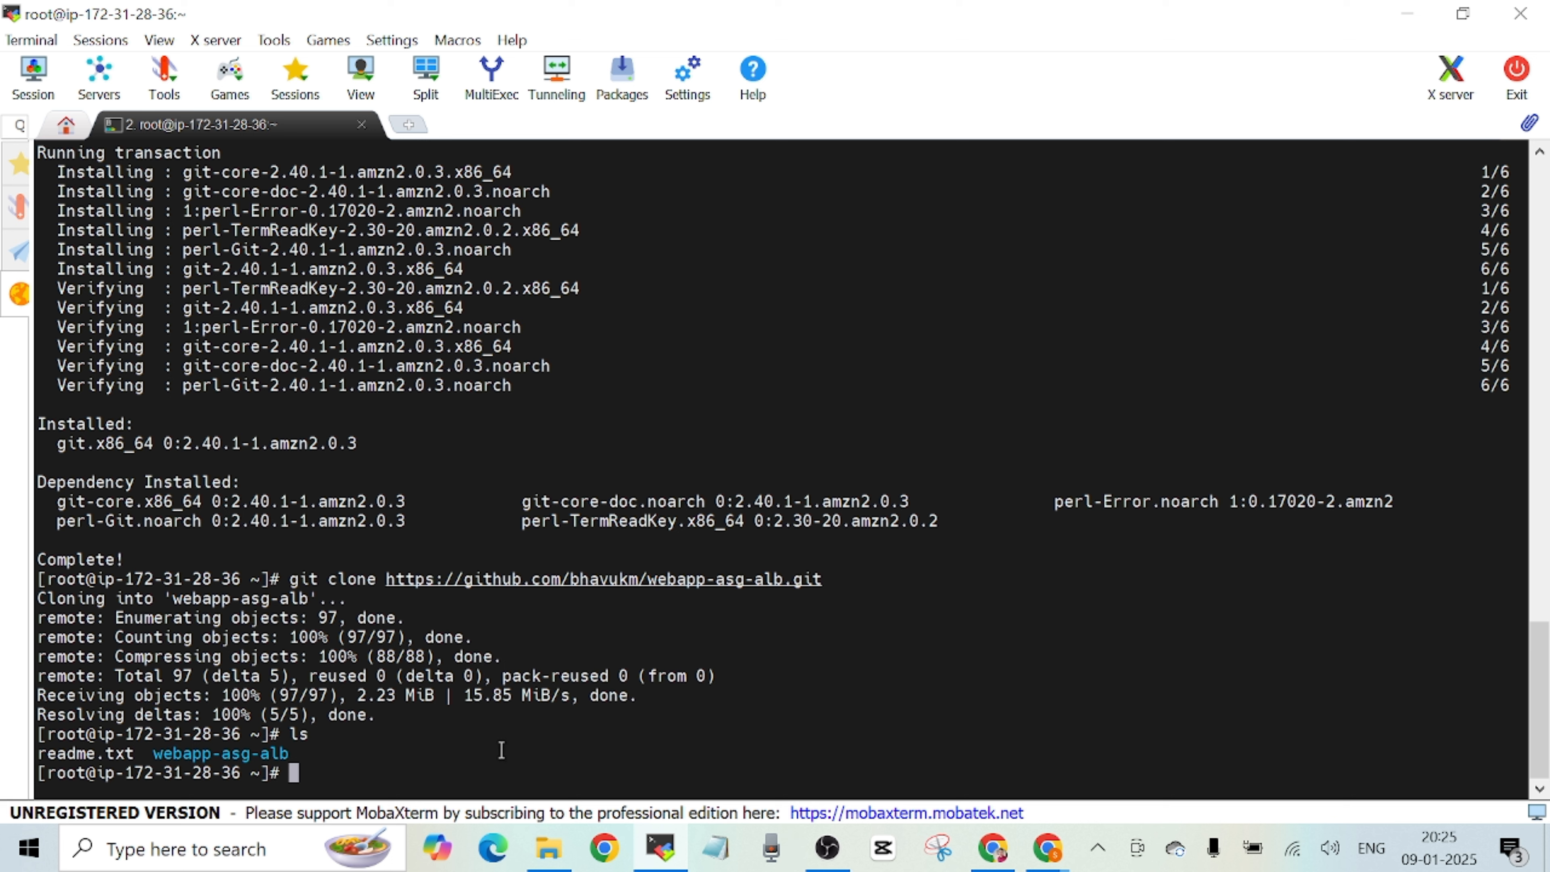
pyautogui.write('cd we')
pyautogui.press('Tab')
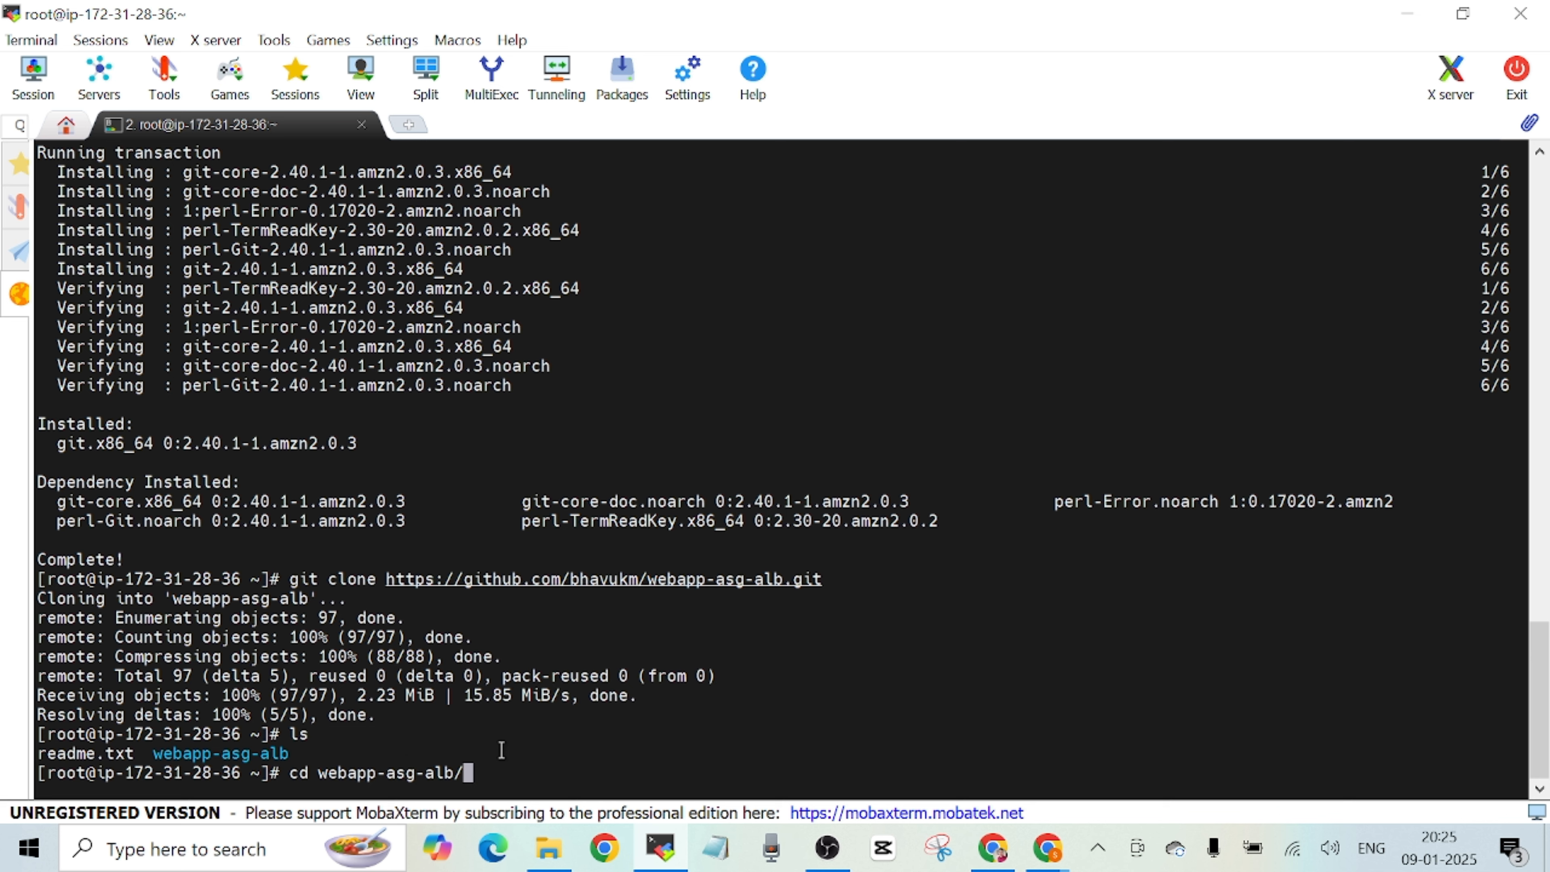
pyautogui.press('Return')
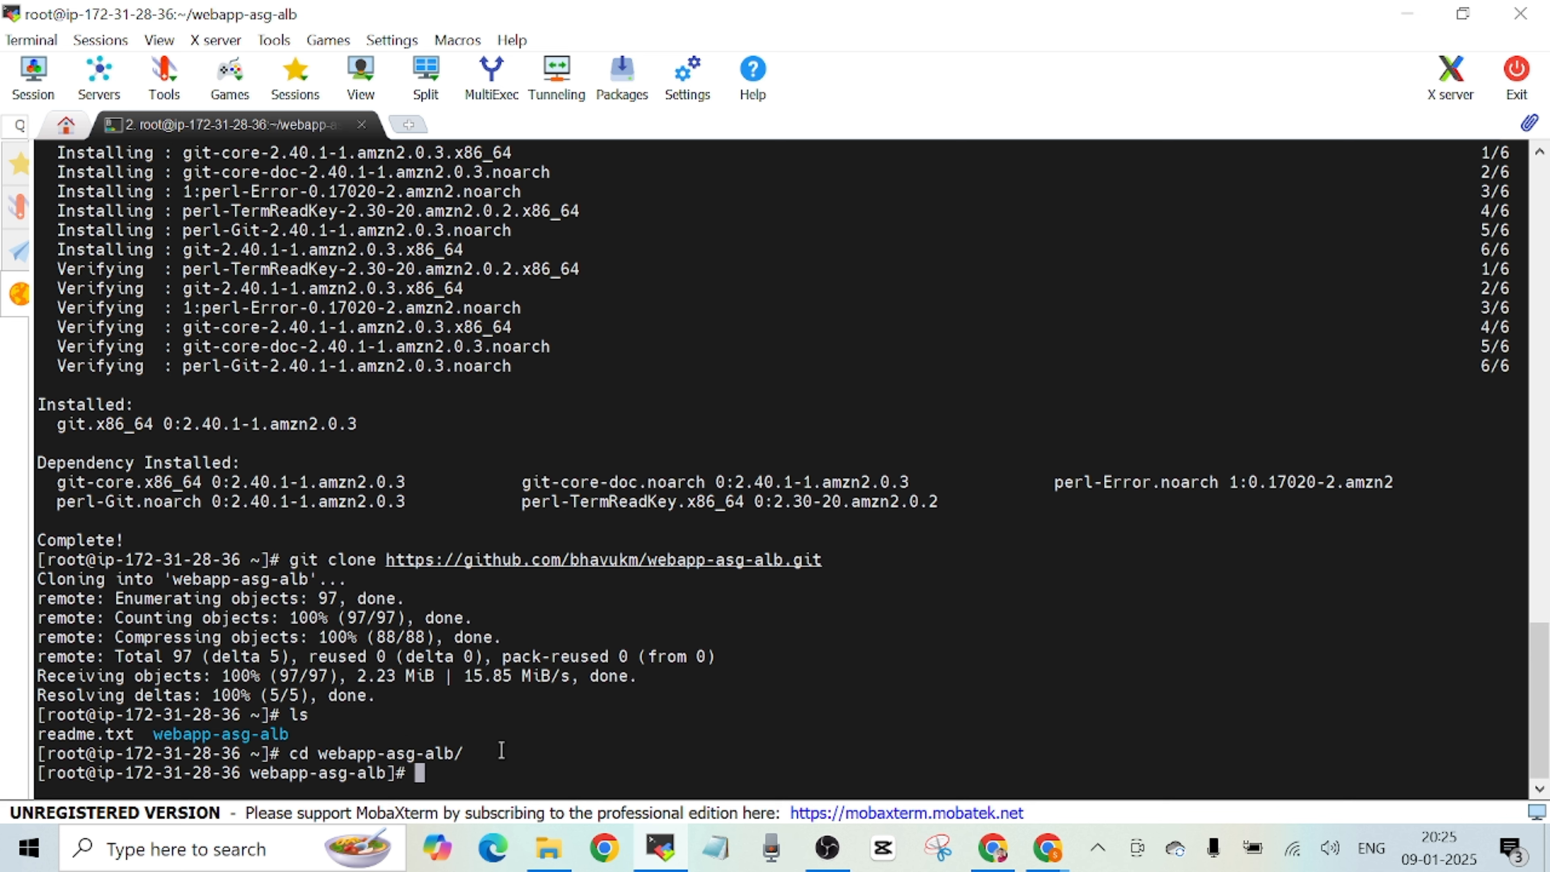
pyautogui.write('ls')
pyautogui.press('Return')
pyautogui.write('cd')
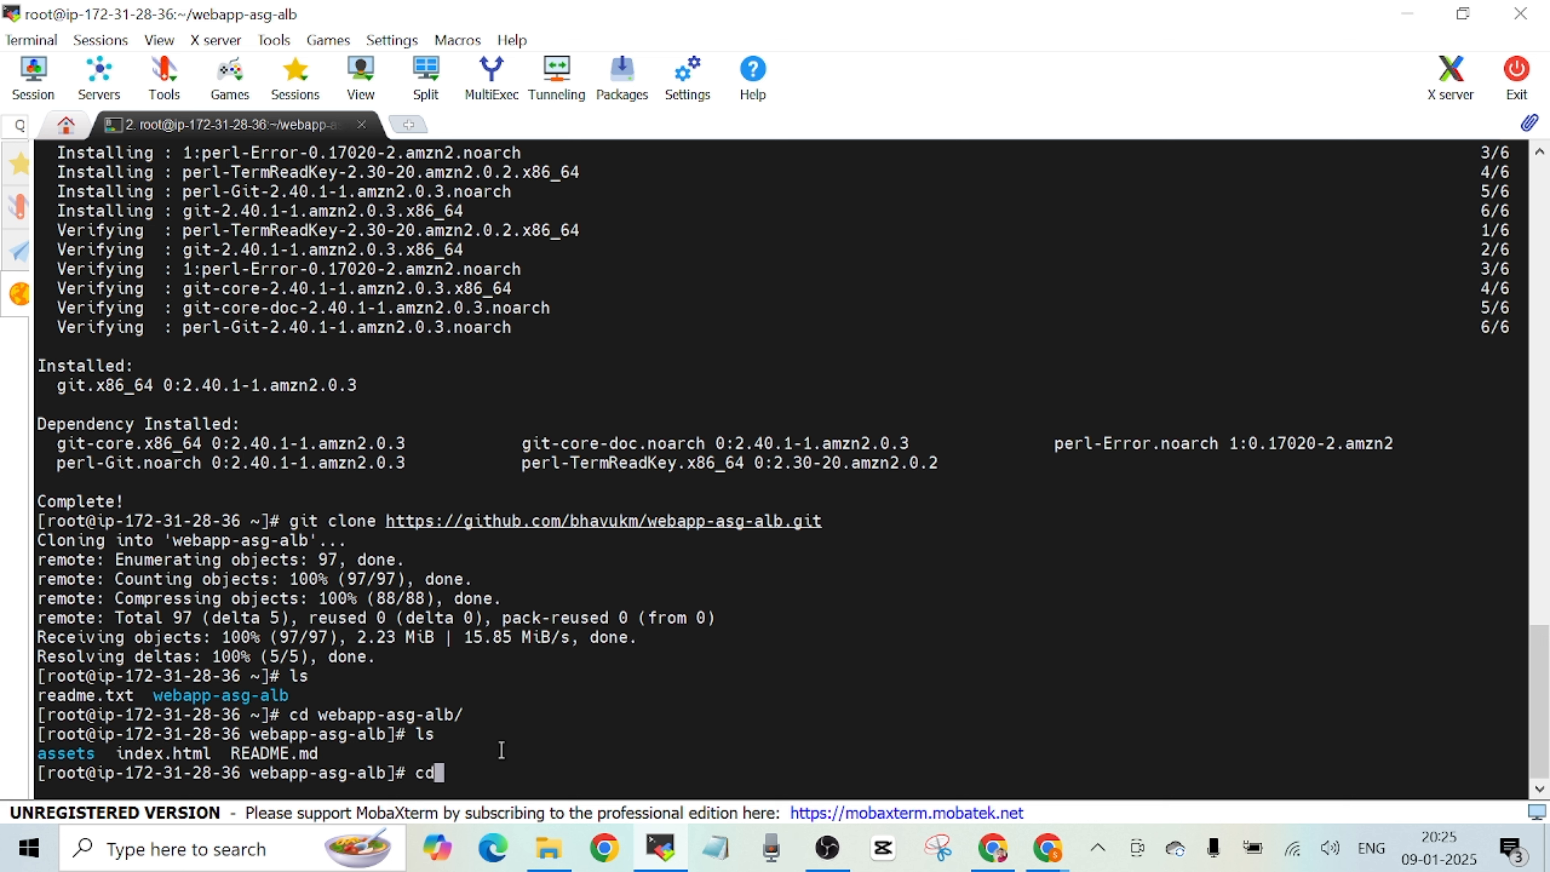
pyautogui.write(' ..')
pyautogui.press('Return')
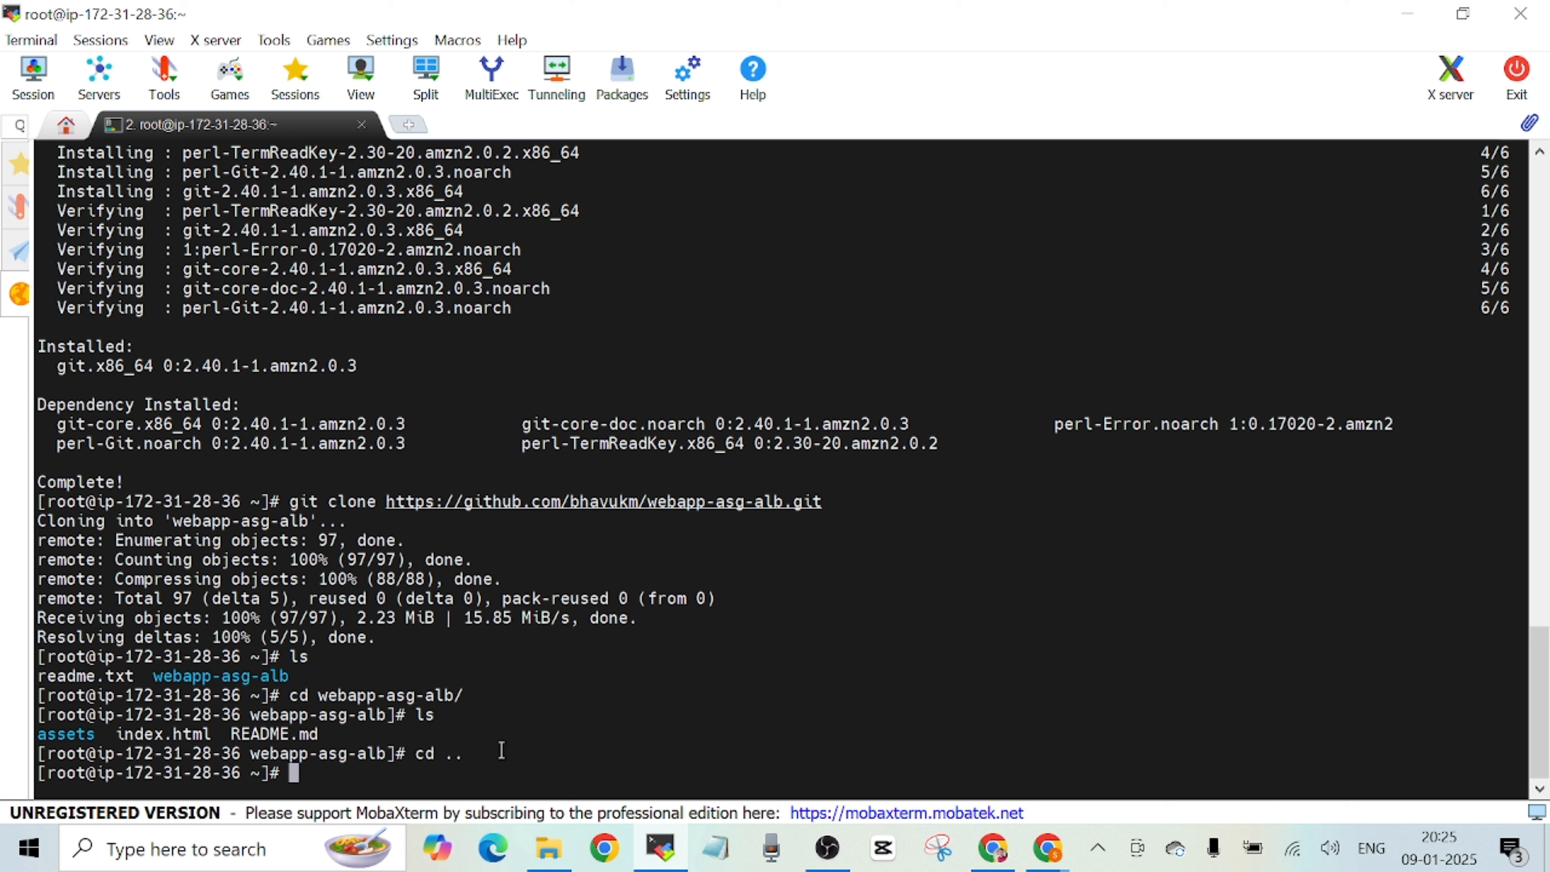
# Copy the webapp-asg-alb directory recursively into /var/www/html.
pyautogui.write('cp -r web')
pyautogui.press('Tab')
pyautogui.write('/var')
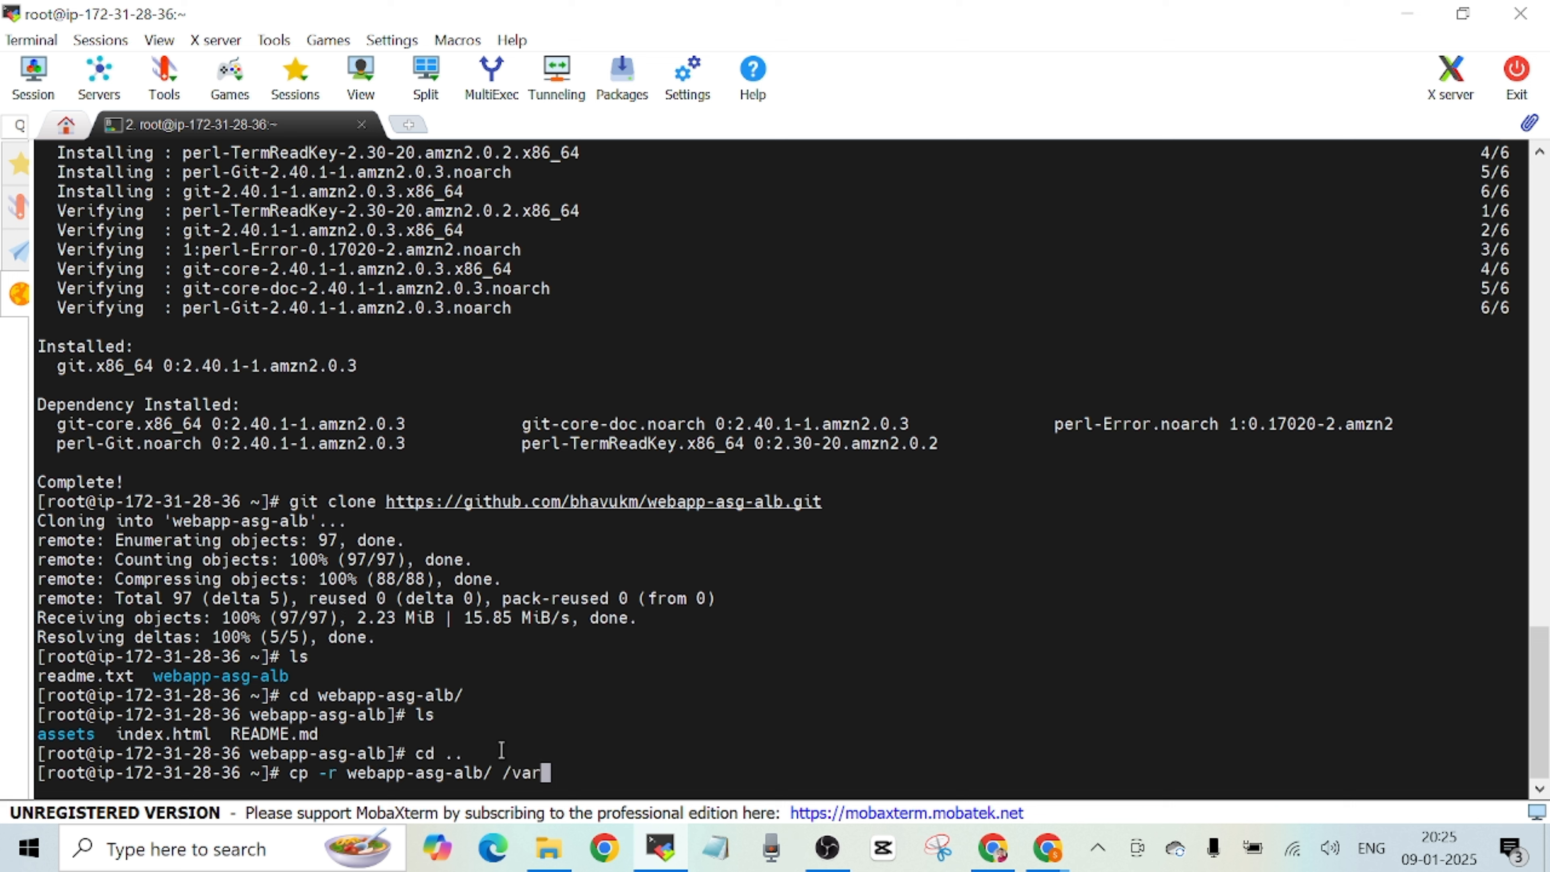
pyautogui.write('/www/html')
pyautogui.press('Return')
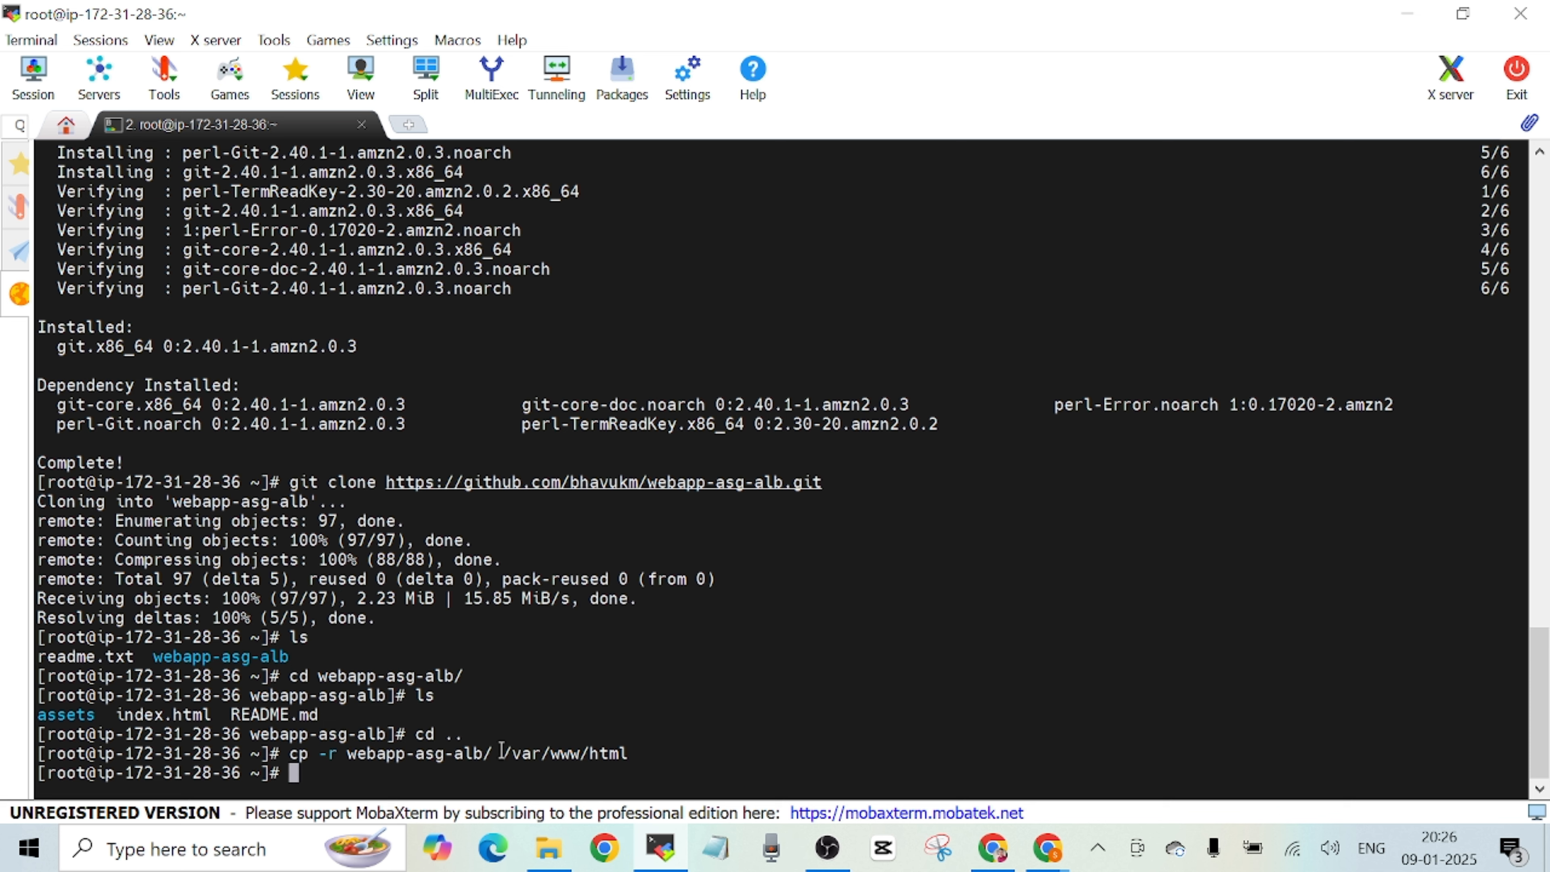
# Change to /var/www/html/, list its contents and print the working directory.
pyautogui.write('cd /var/www/html/')
pyautogui.press('Return')
pyautogui.write('ls')
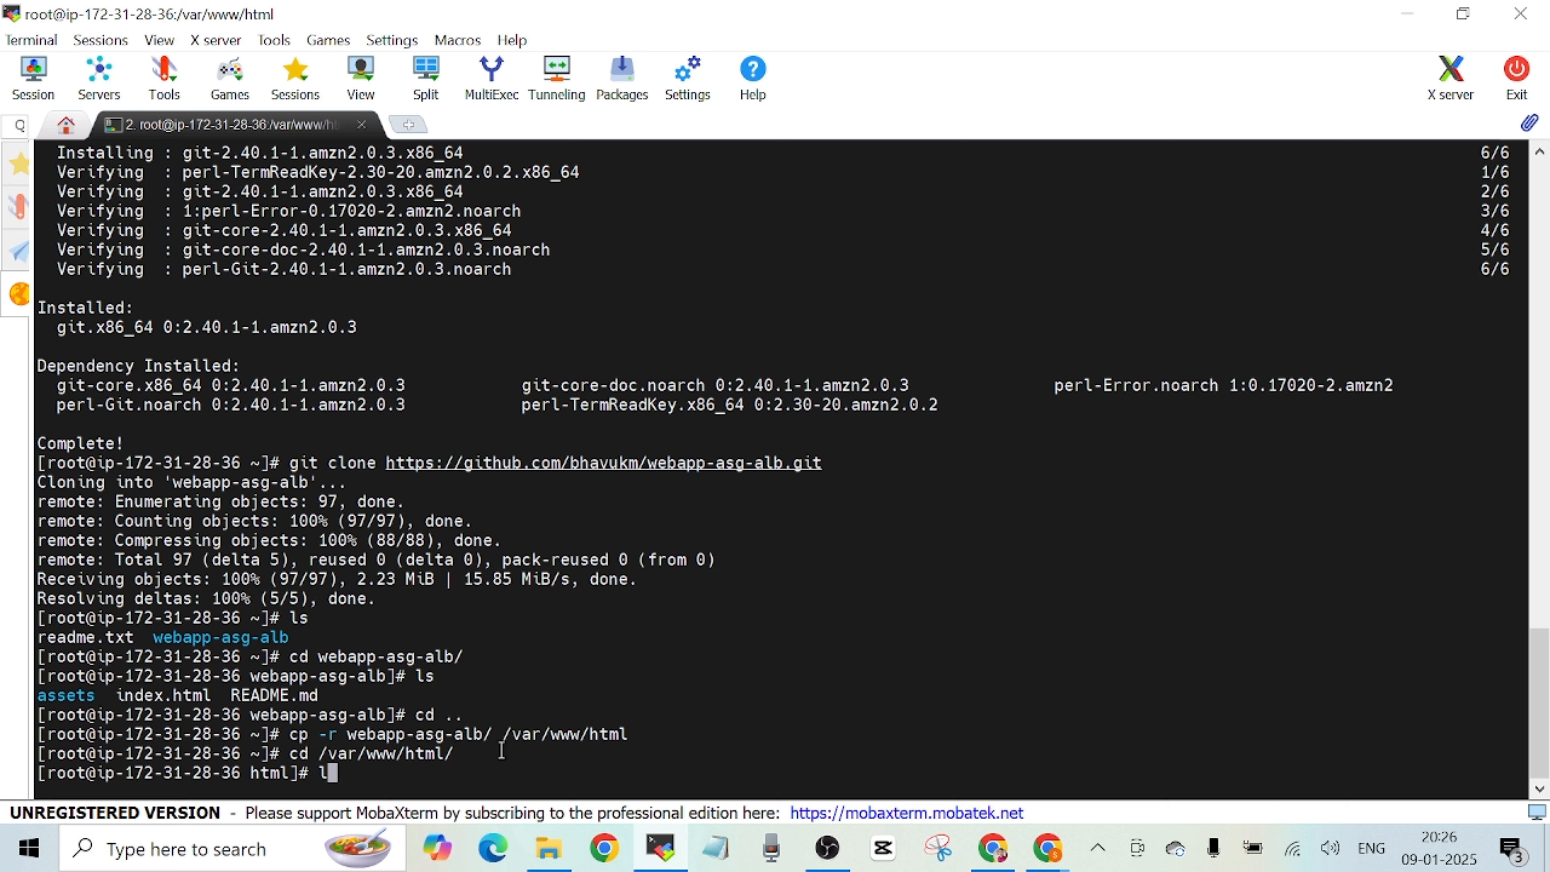
pyautogui.press('Return')
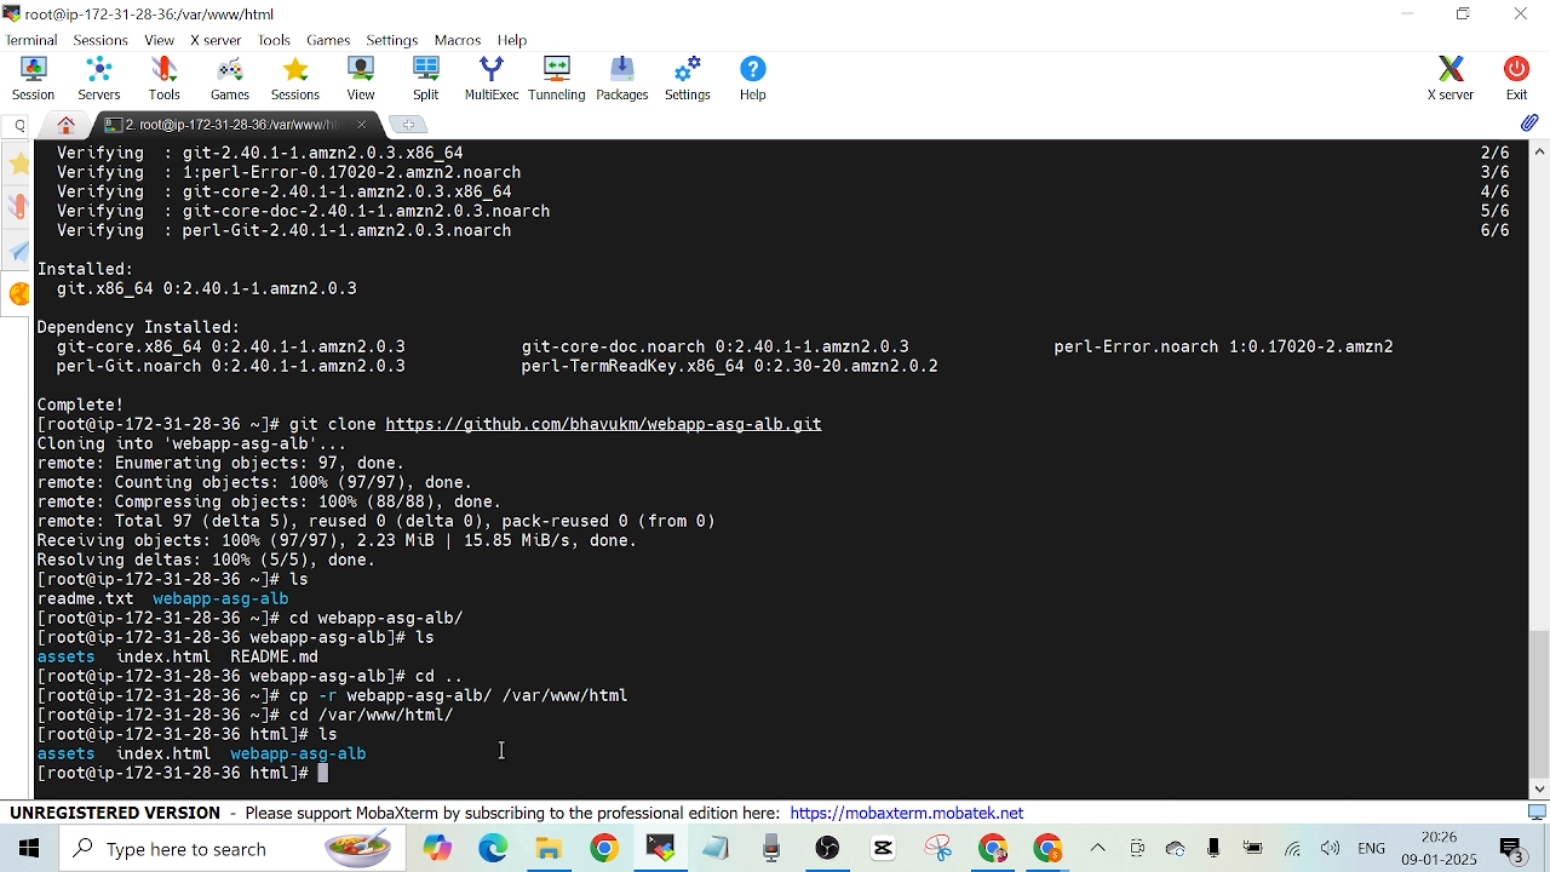
pyautogui.write('pwd')
pyautogui.press('Return')
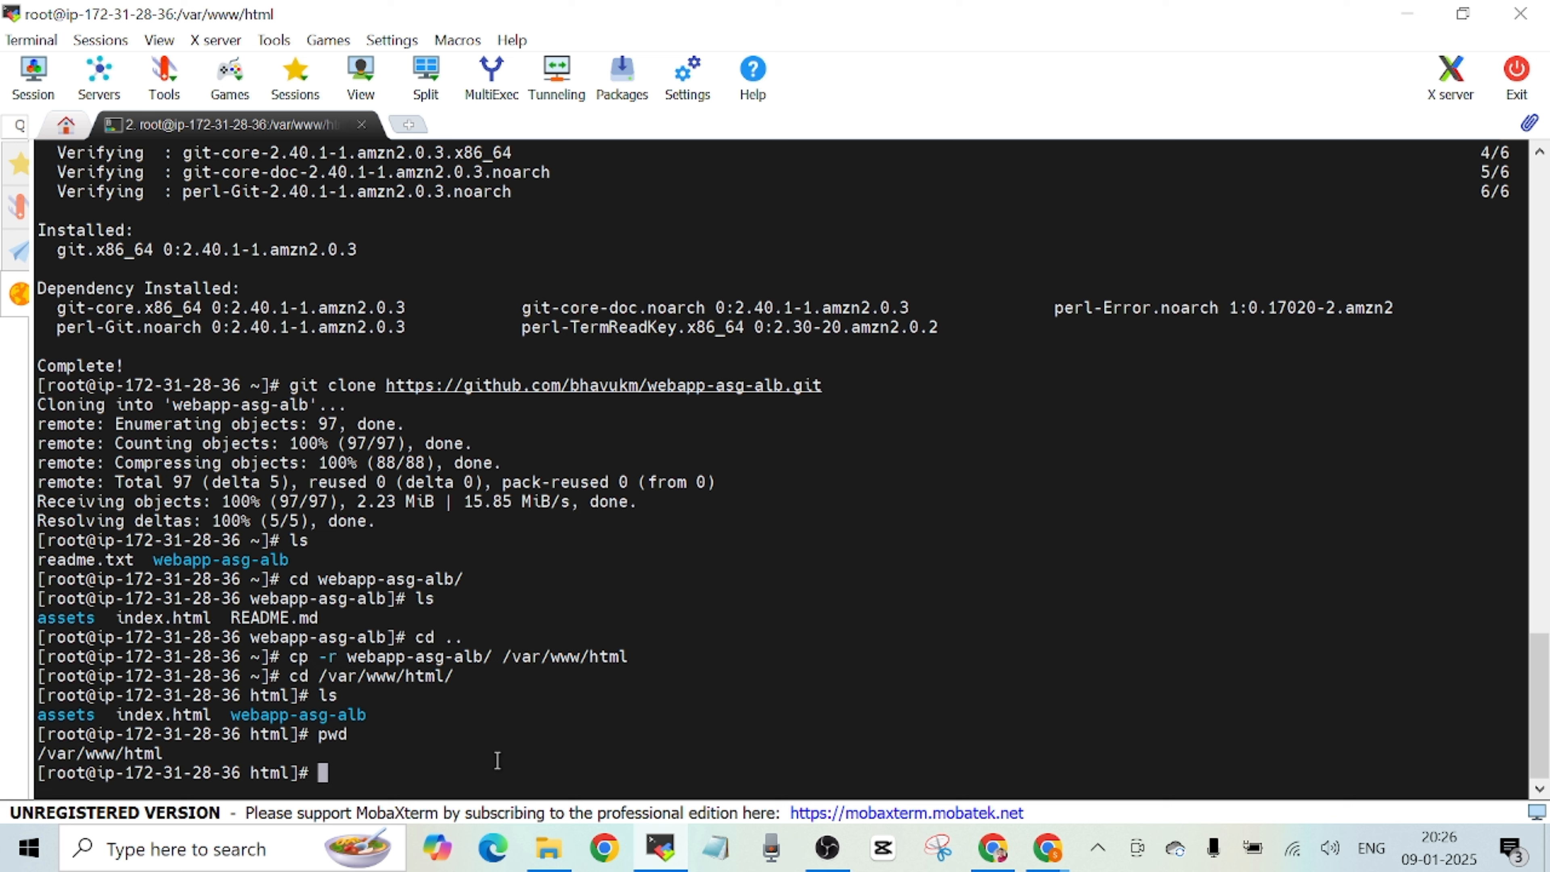
# Start the Apache web server service with systemctl start httpd.
pyautogui.write('systemctl start')
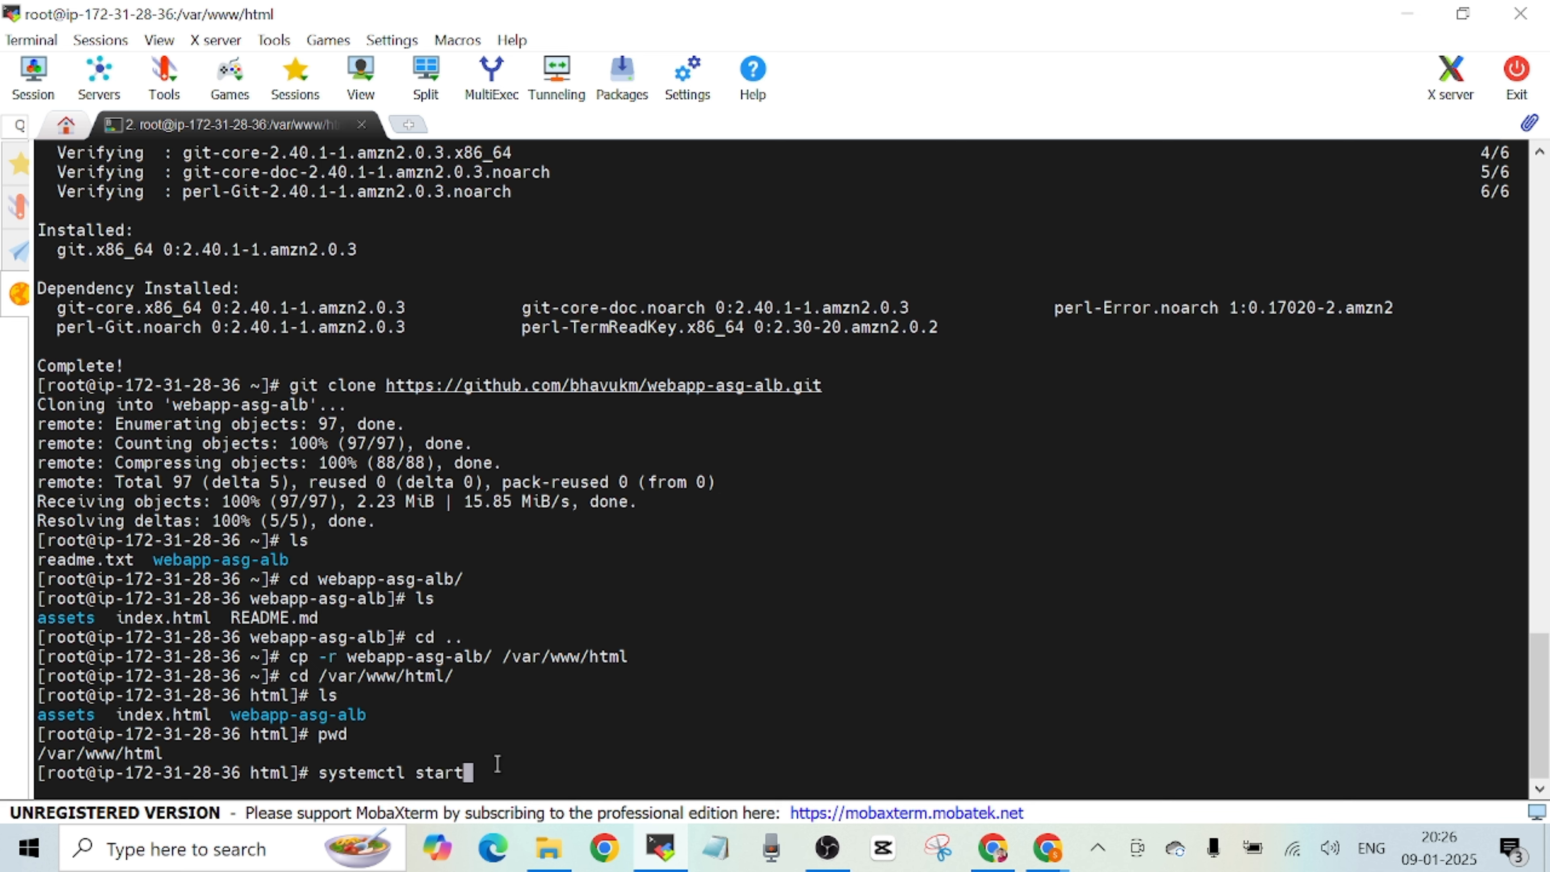
pyautogui.write(' httpd')
pyautogui.press('Return')
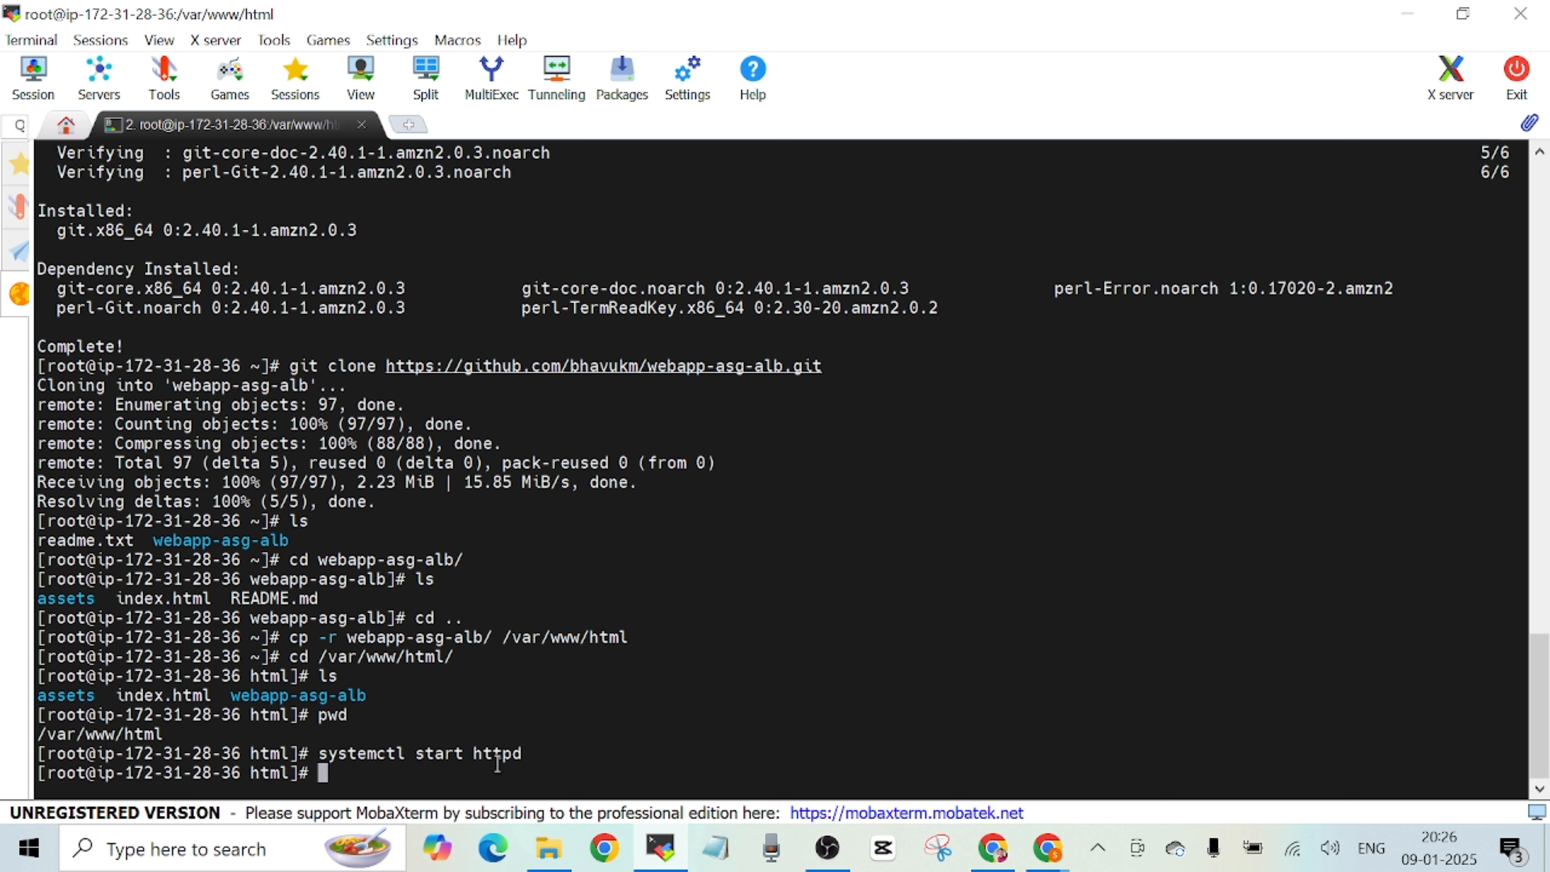
# Enable the httpd service at boot by reusing the previous command as systemctl enable httpd.
pyautogui.press('Up')
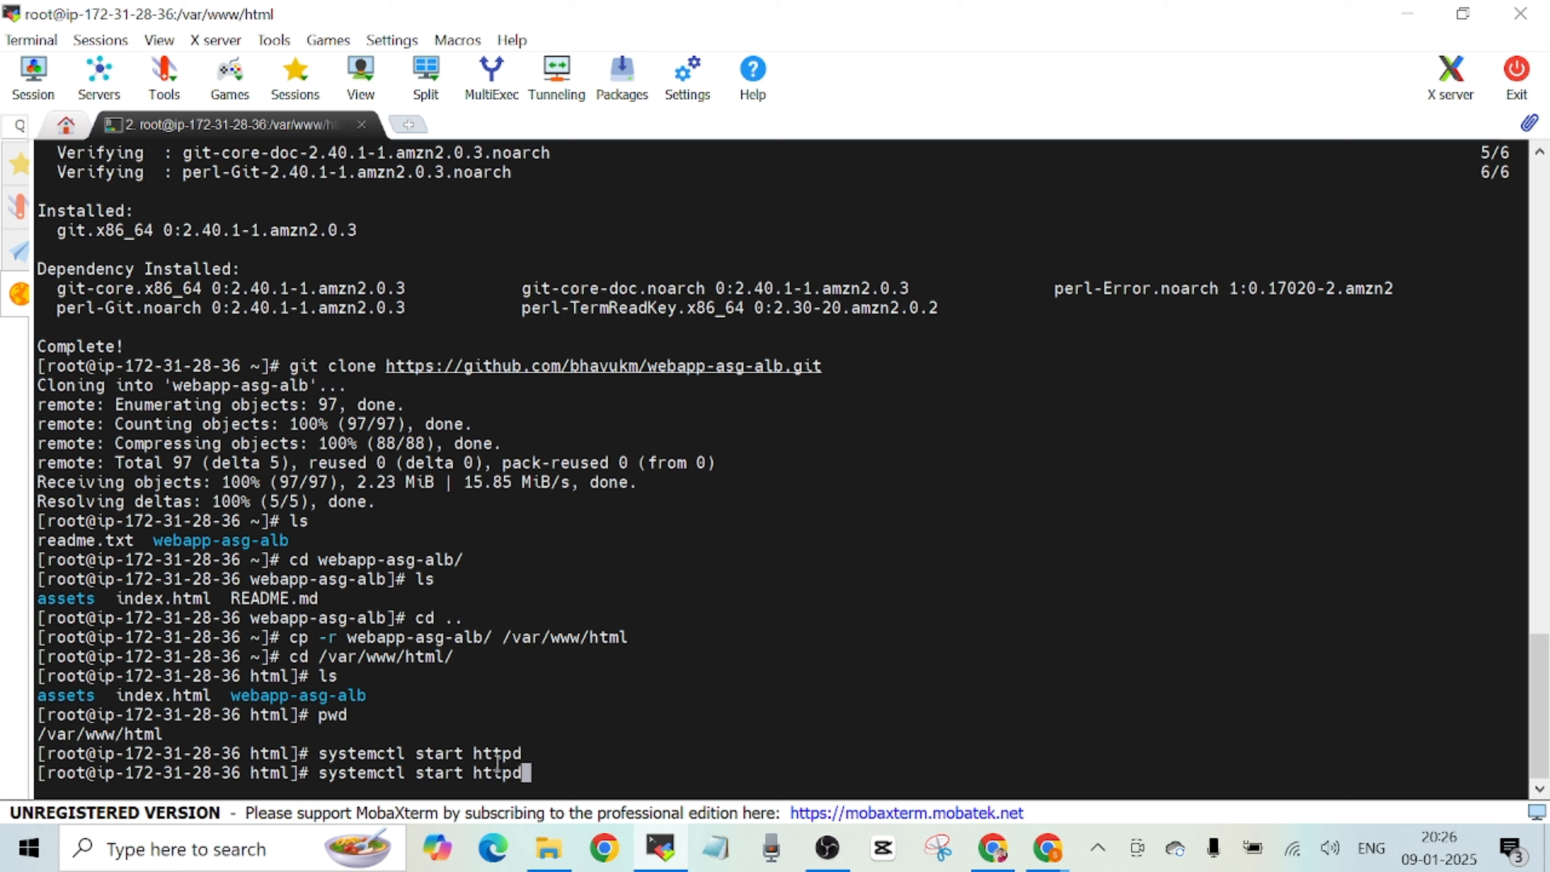
pyautogui.press('Left')
pyautogui.press('Left')
pyautogui.press('Left')
pyautogui.press('Left')
pyautogui.press('Left')
pyautogui.press('Left')
pyautogui.press('Left')
pyautogui.press('Right')
pyautogui.press('BackSpace')
pyautogui.press('BackSpace')
pyautogui.press('BackSpace')
pyautogui.press('BackSpace')
pyautogui.press('BackSpace')
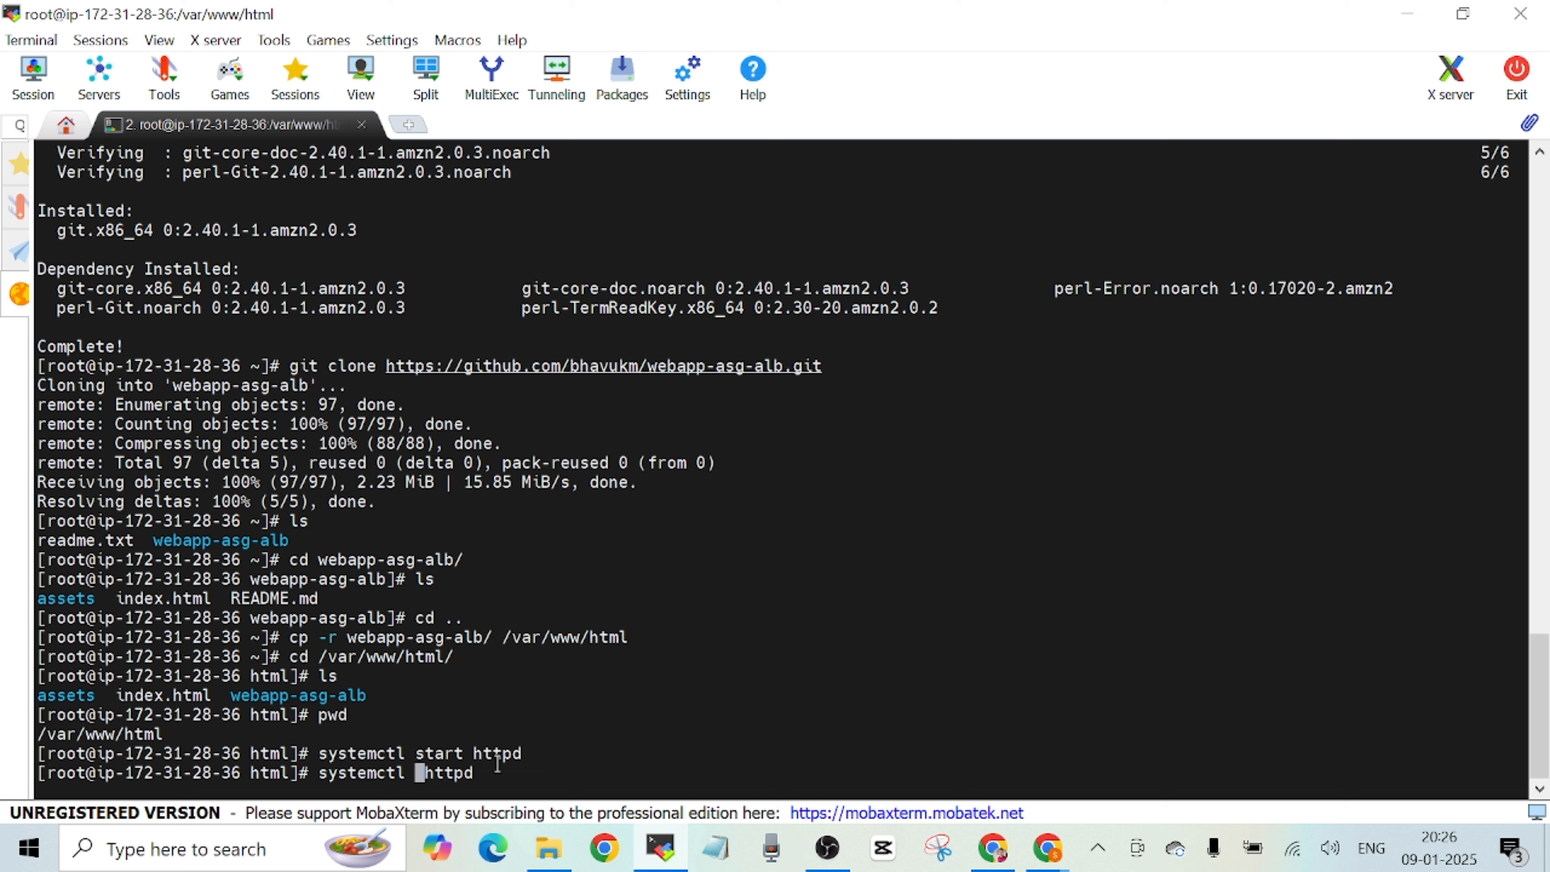
pyautogui.write('enable')
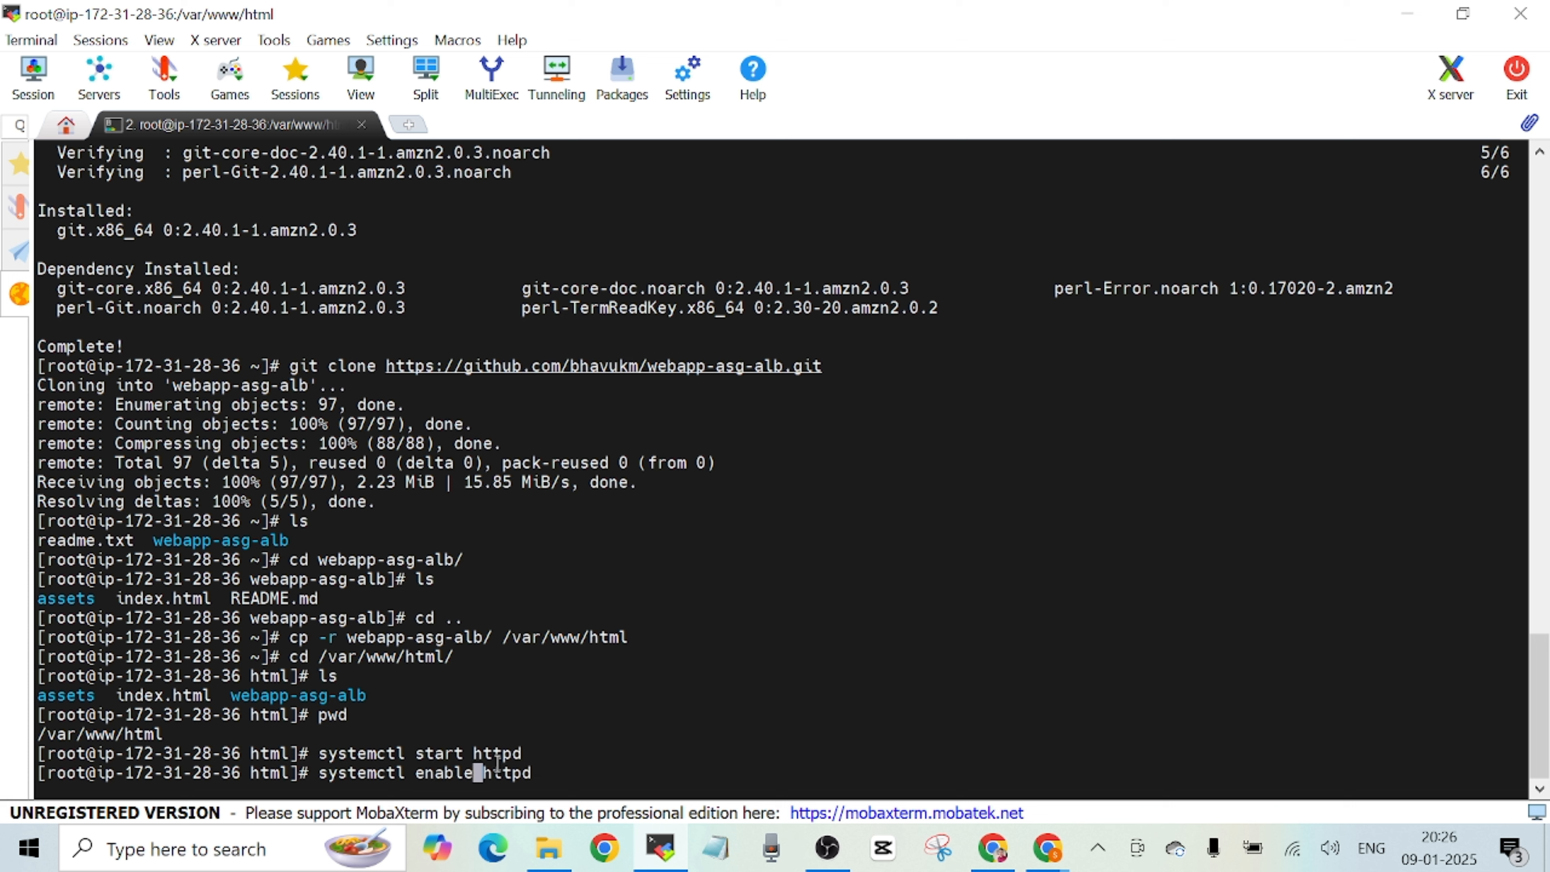
pyautogui.press('Return')
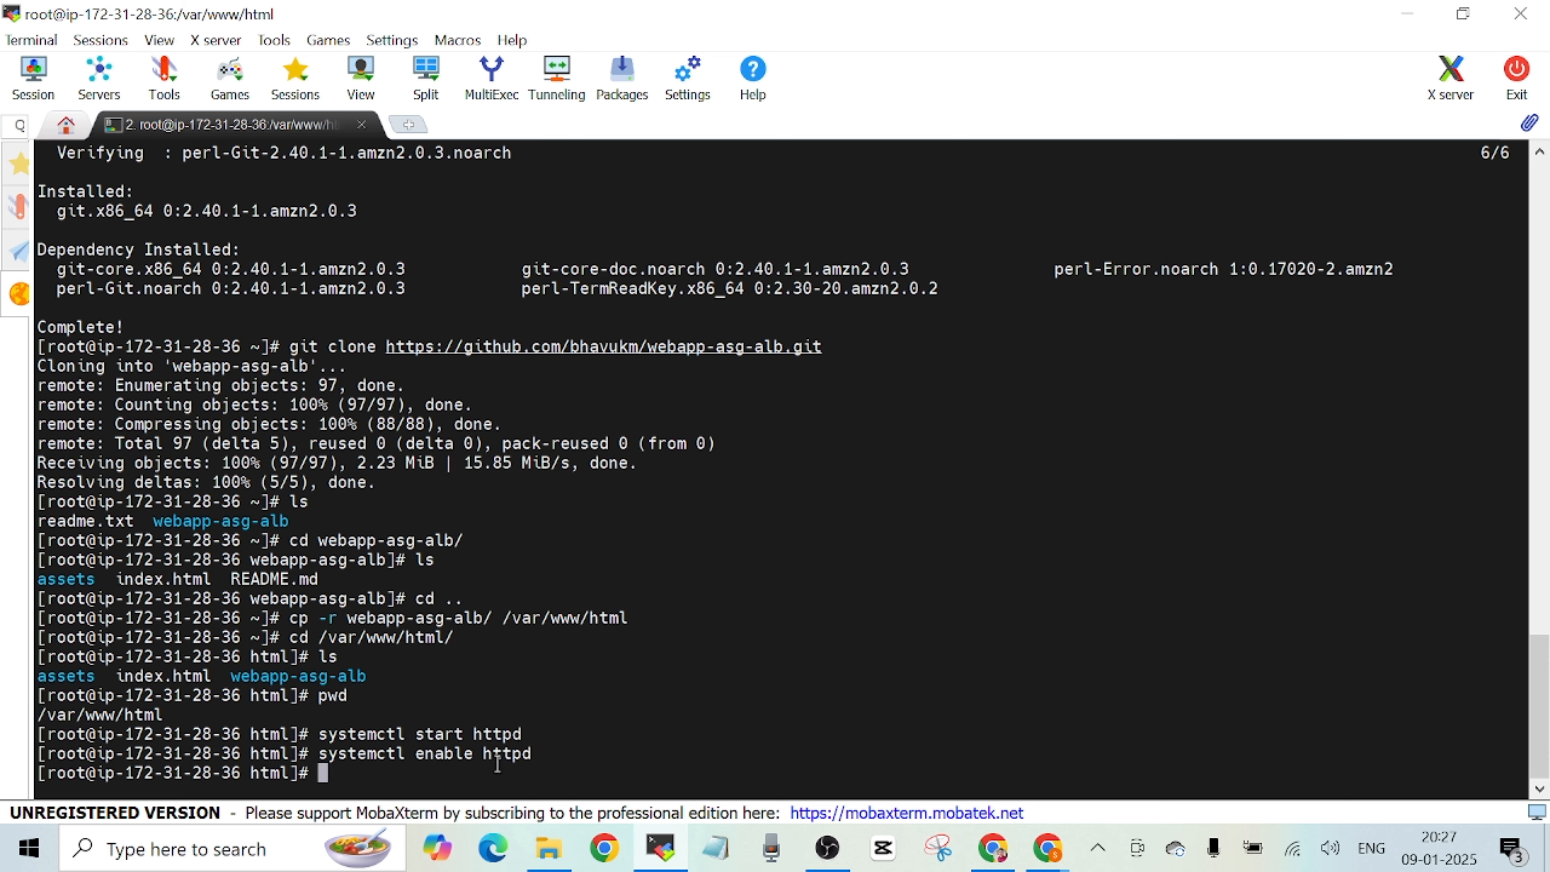
# Check the state of the web server service with systemctl status httpd.
pyautogui.press('Up')
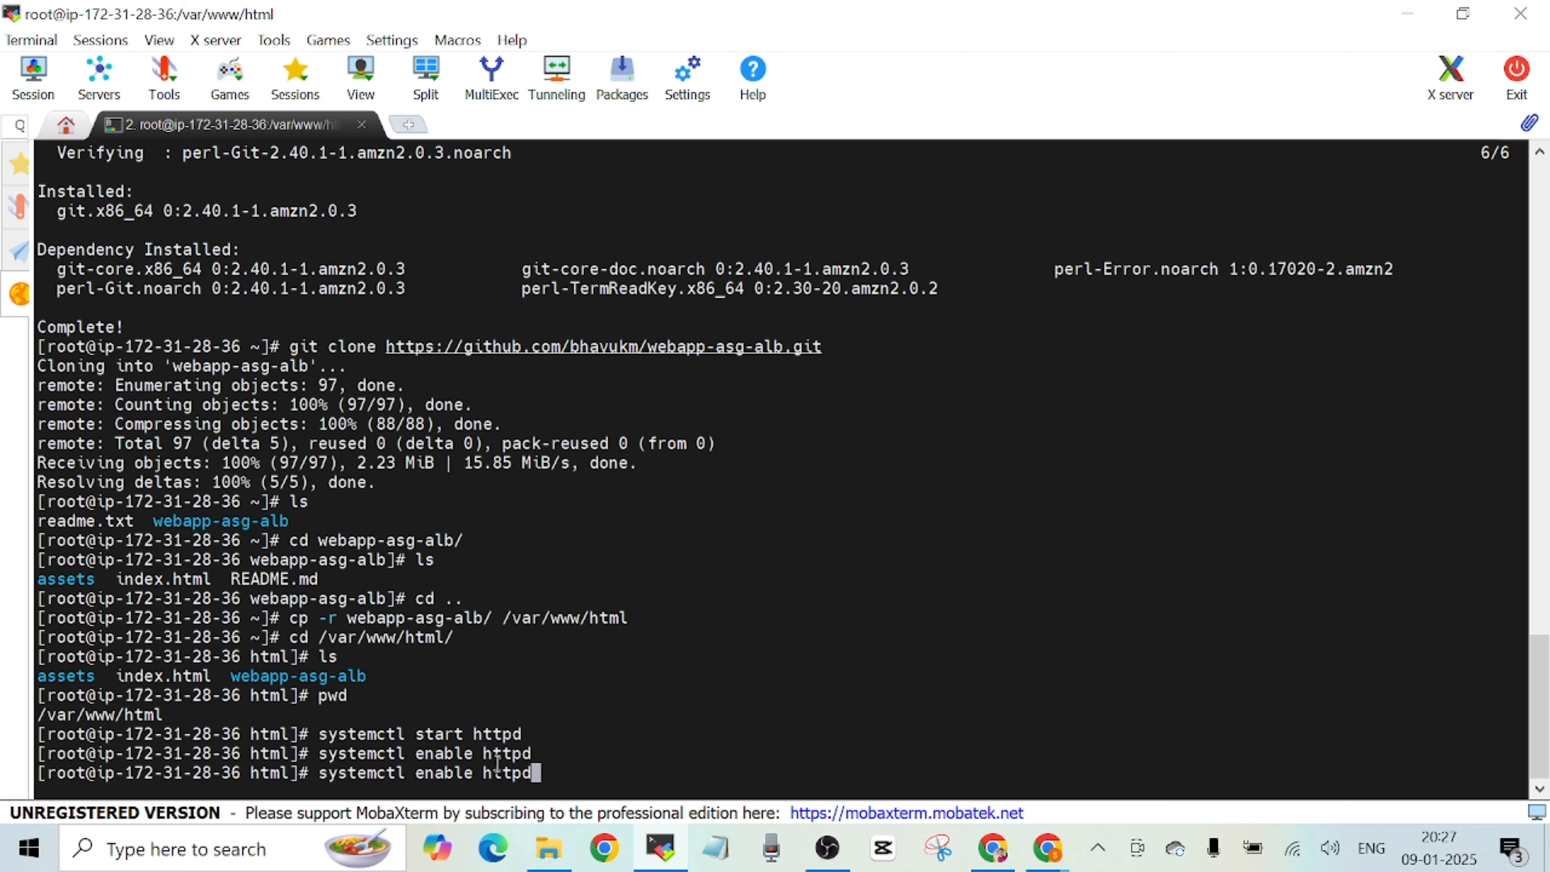
pyautogui.press('Left')
pyautogui.press('Left')
pyautogui.press('Left')
pyautogui.press('Left')
pyautogui.press('Left')
pyautogui.press('Left')
pyautogui.press('BackSpace')
pyautogui.press('BackSpace')
pyautogui.press('BackSpace')
pyautogui.press('BackSpace')
pyautogui.press('BackSpace')
pyautogui.press('BackSpace')
pyautogui.write('sta')
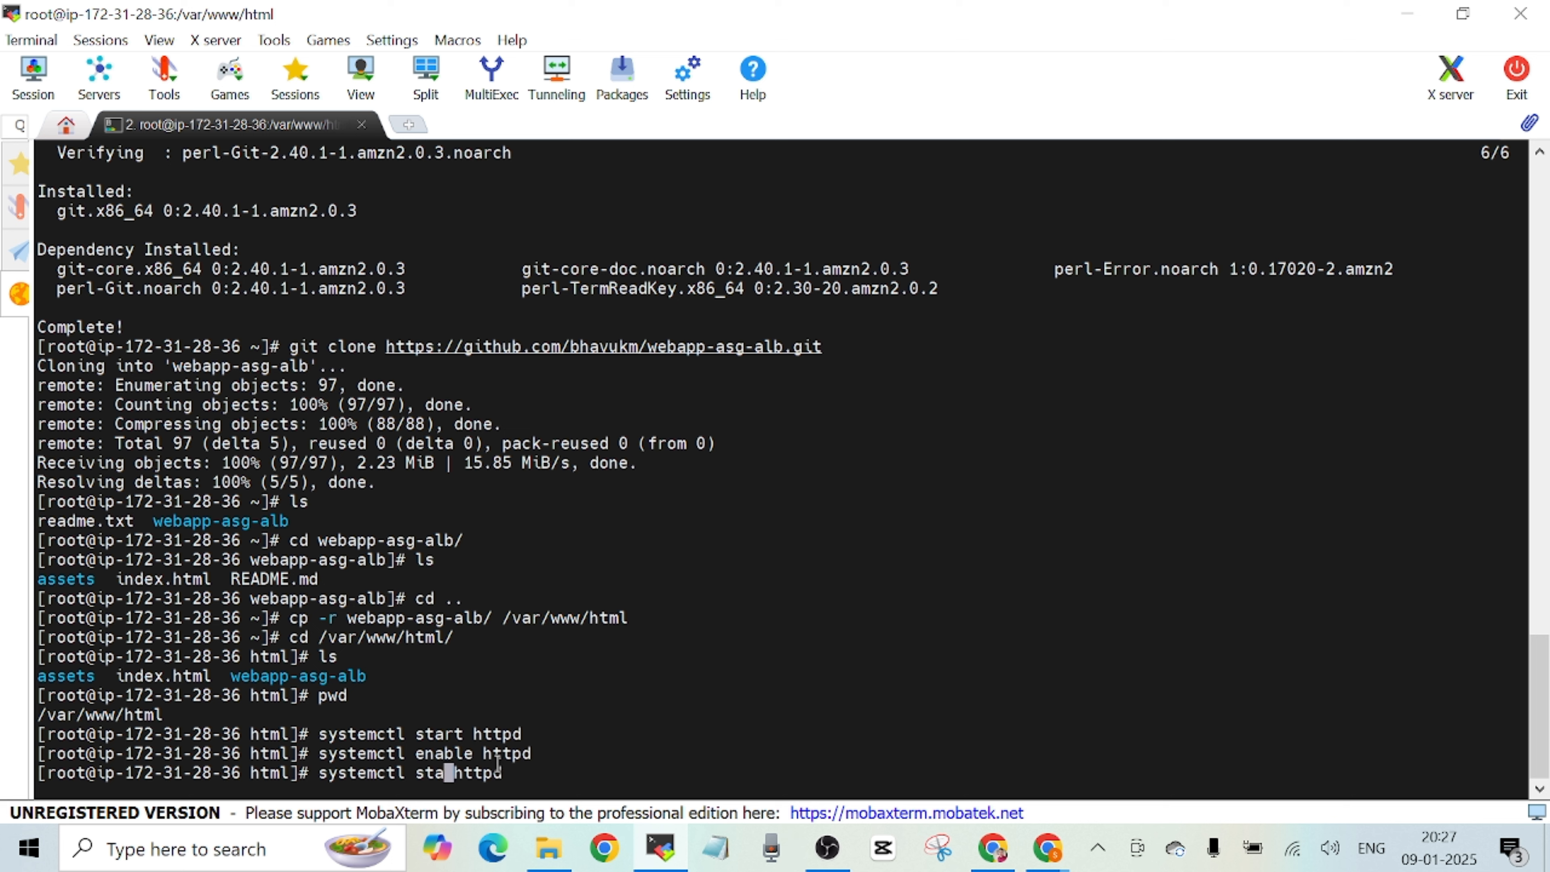
pyautogui.write('tus')
pyautogui.press('Return')
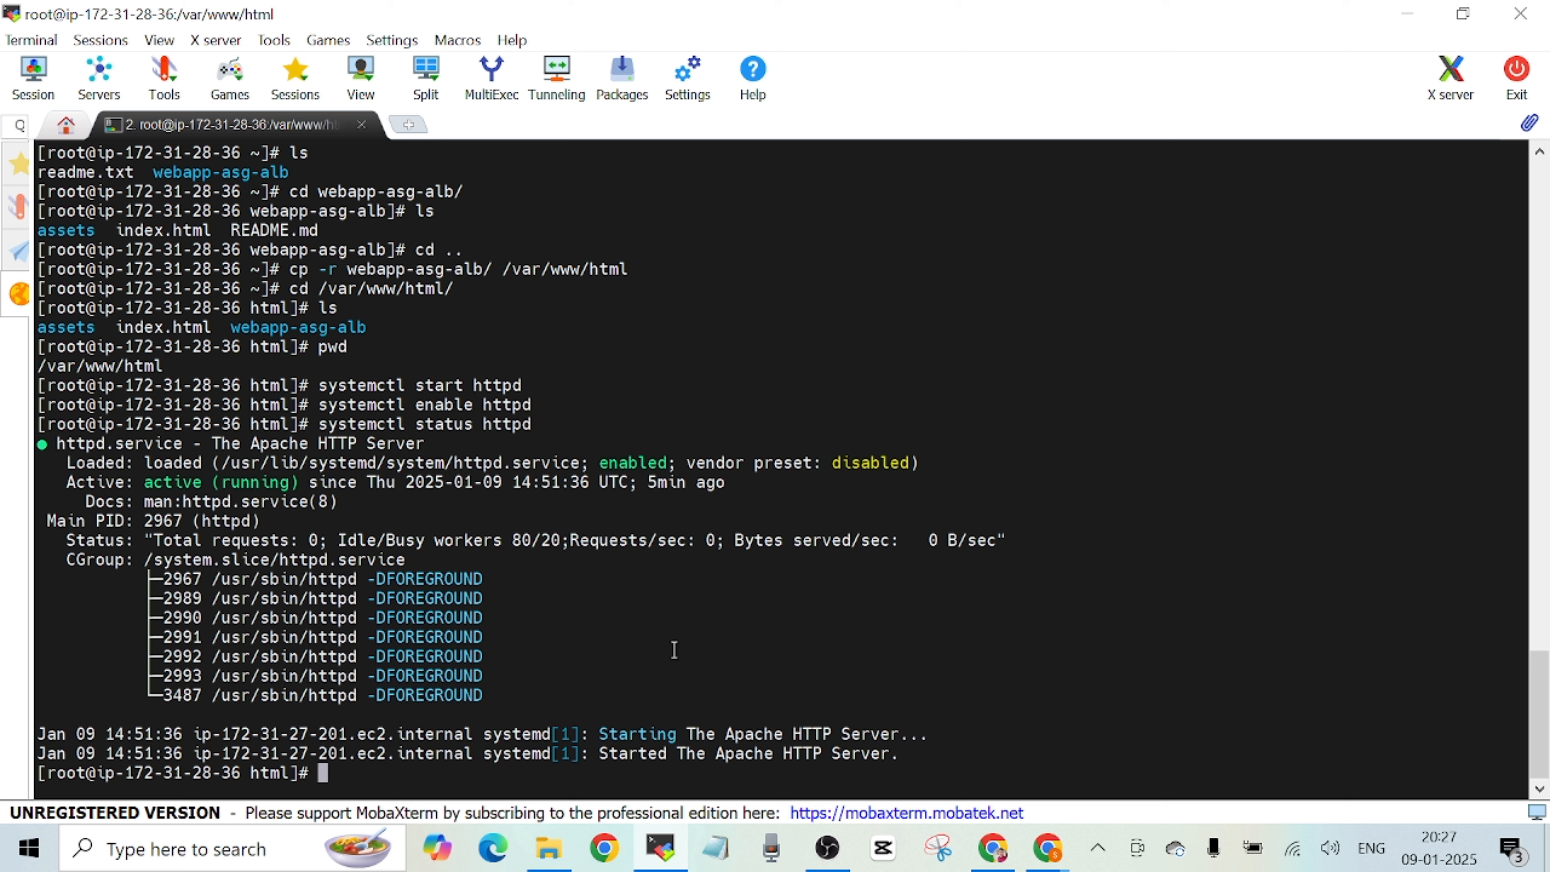
# Switch to Chrome and copy demo-ec2's public IPv4 address from its EC2 Instance Connect details.
pyautogui.click(1048, 848)
pyautogui.click(116, 337)
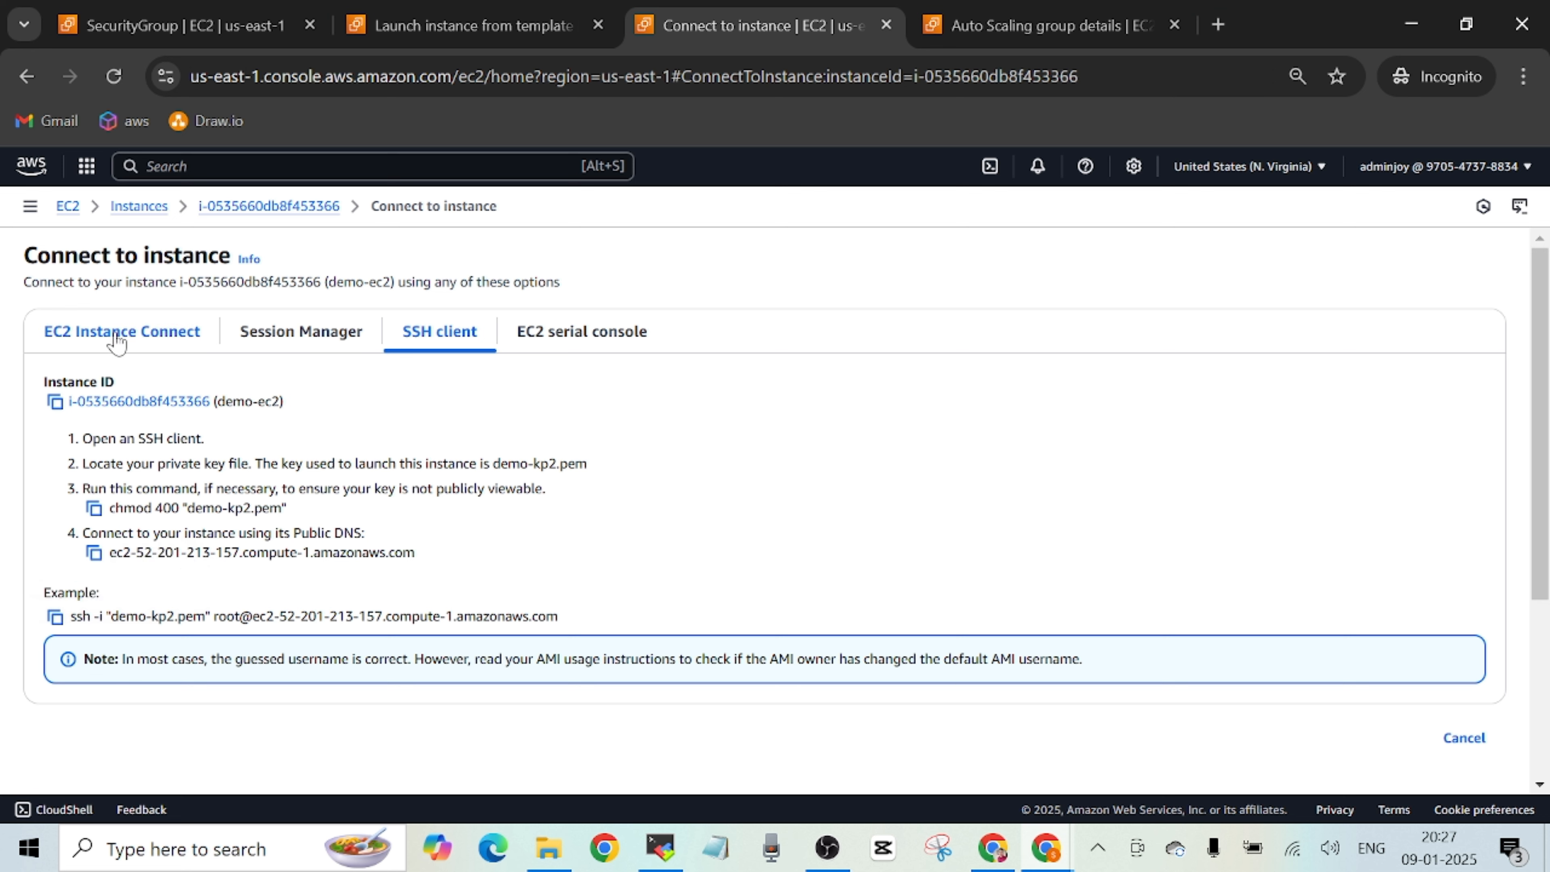
pyautogui.click(116, 338)
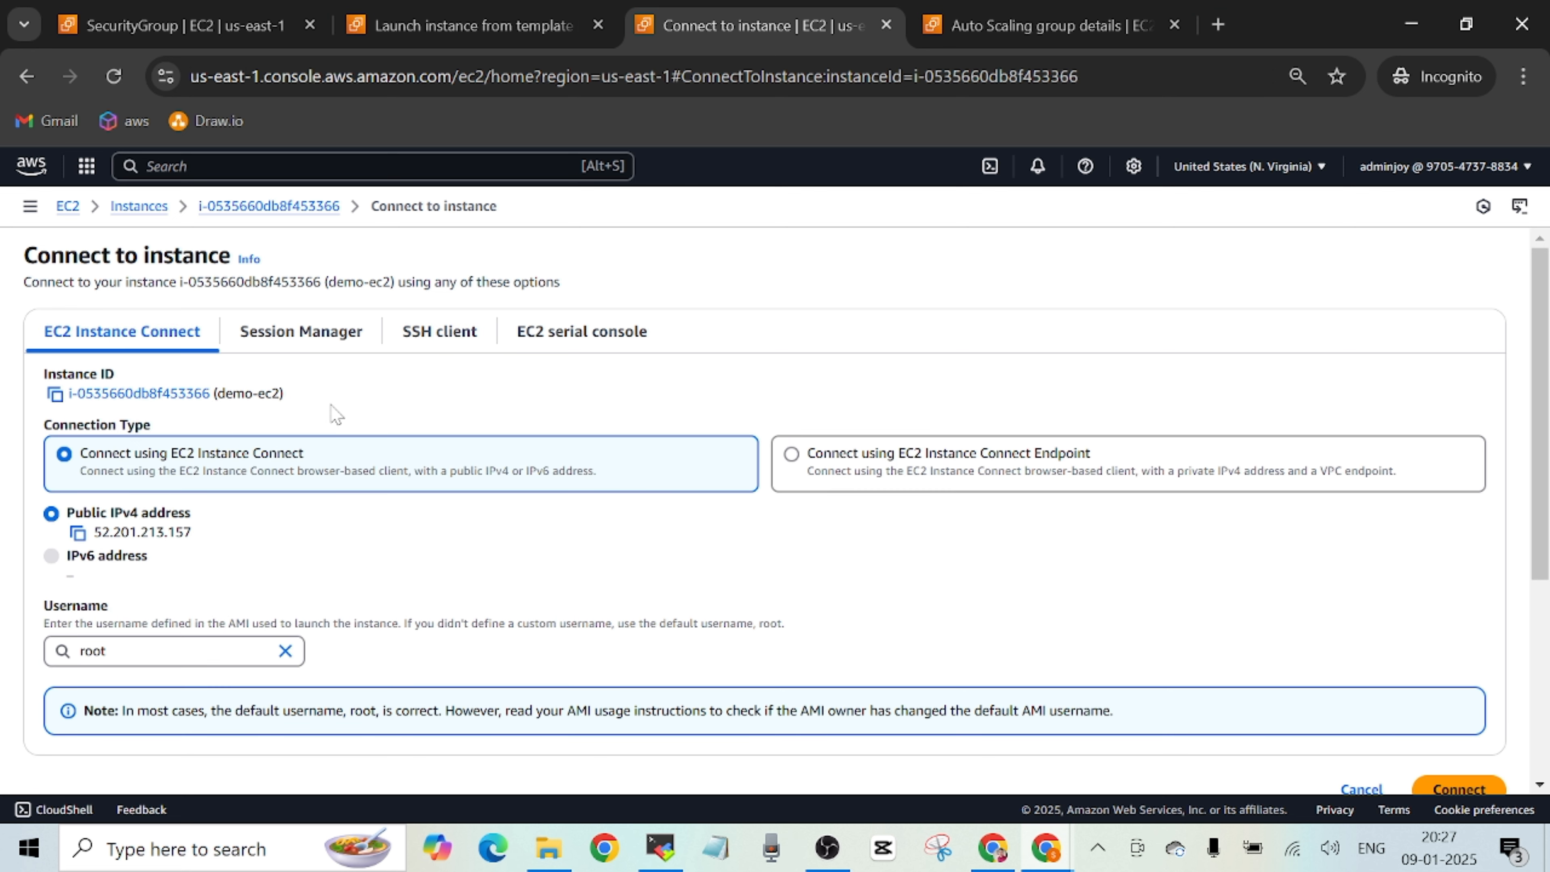
pyautogui.click(77, 533)
# Open the copied IP address in a new browser tab, continue to the site without HTTPS and look over the web app's landing page.
pyautogui.click(1218, 25)
pyautogui.hotkey('ctrl', 'v')
pyautogui.press('Return')
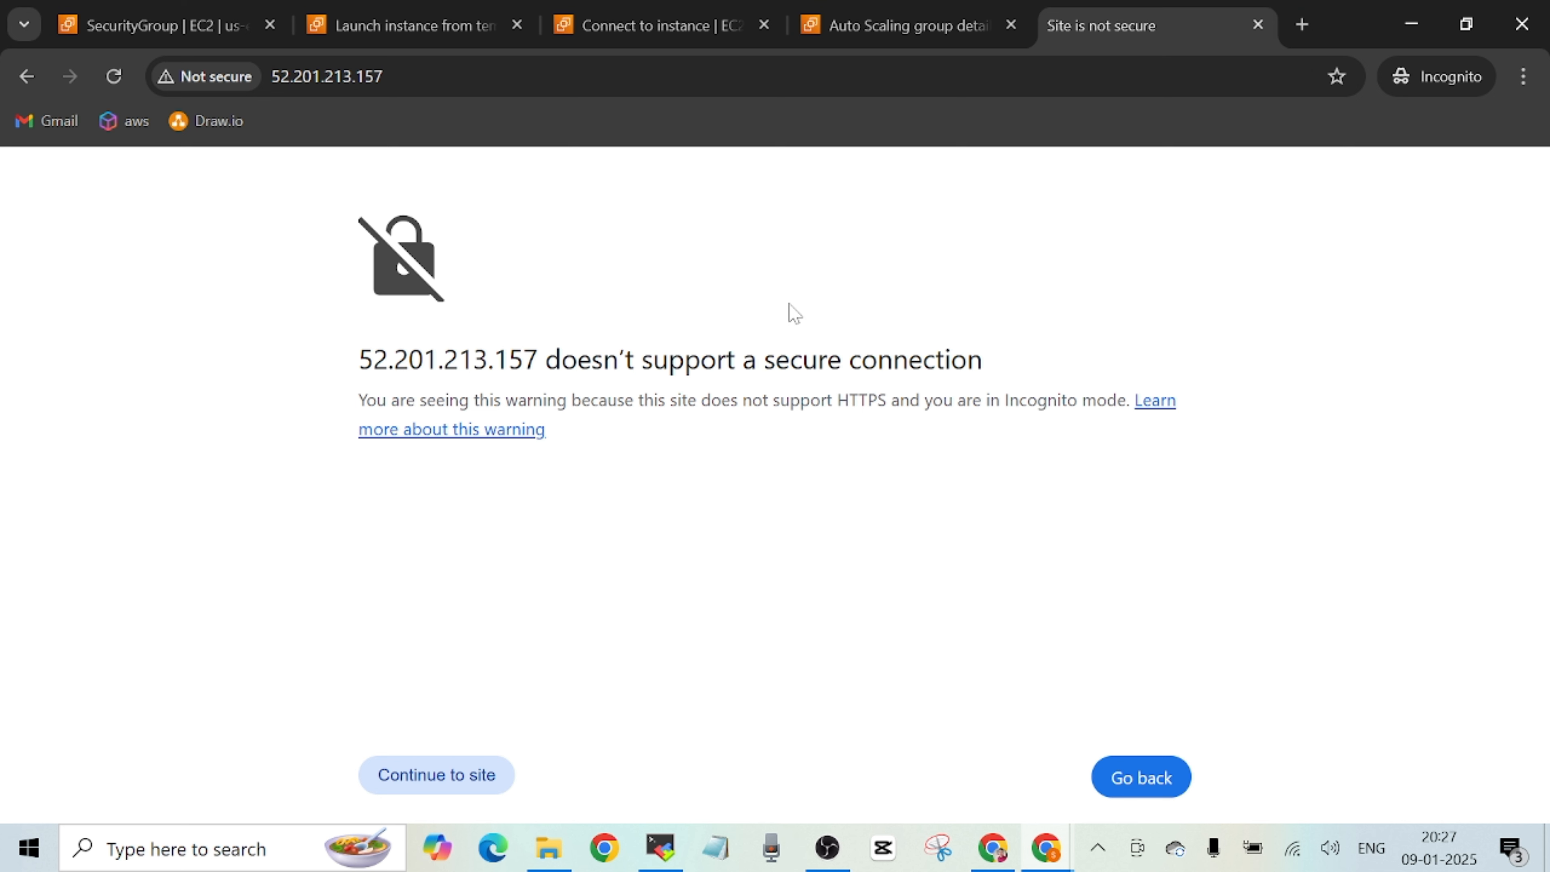
pyautogui.click(462, 785)
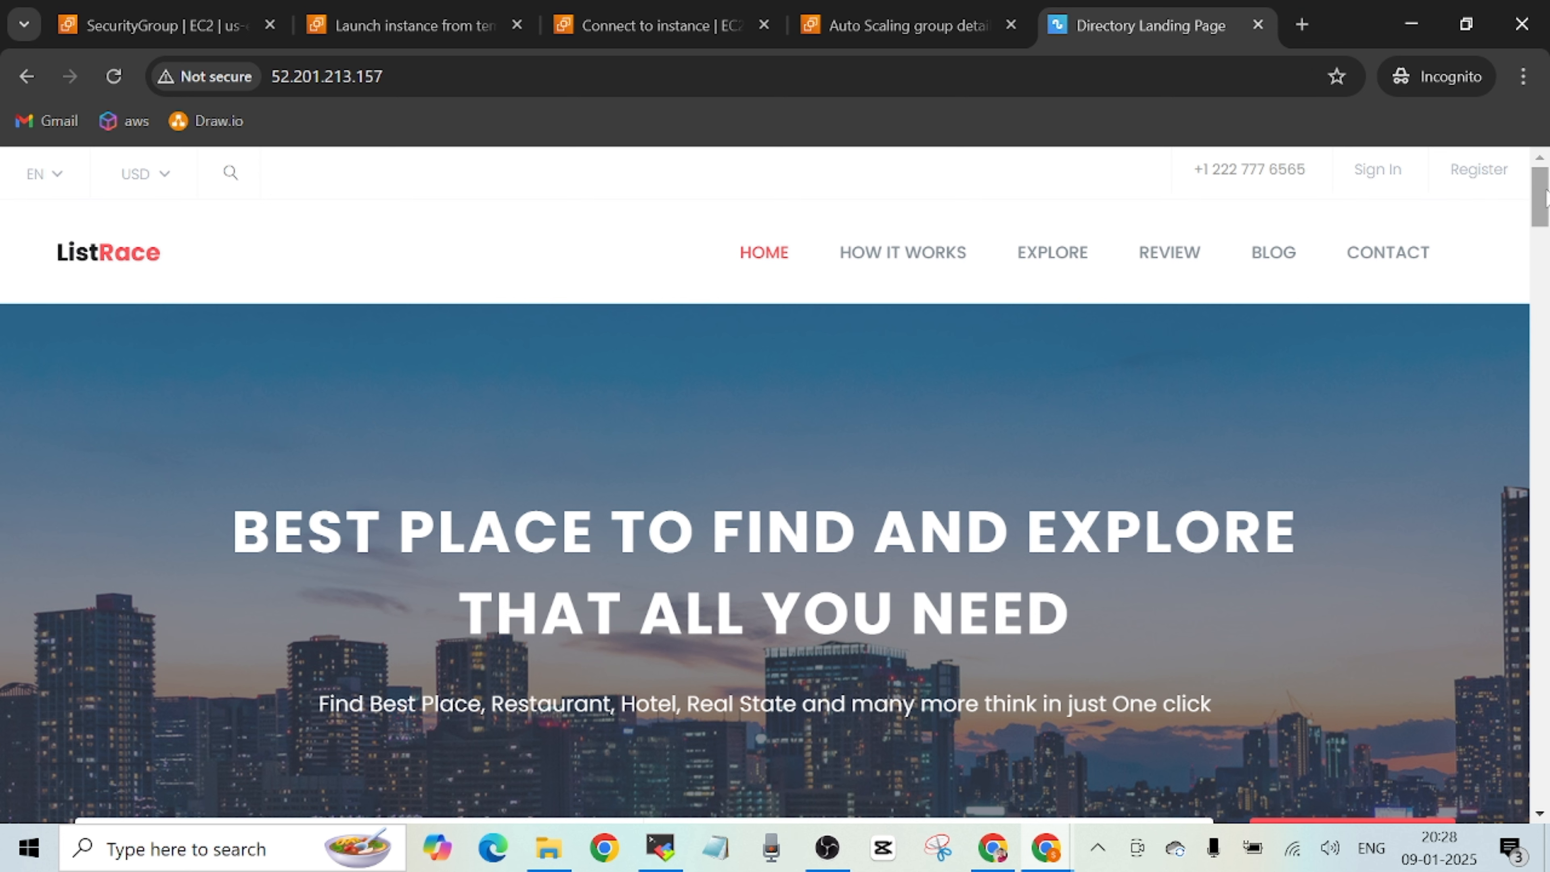
pyautogui.moveTo(1544, 195); pyautogui.dragTo(1543, 206)
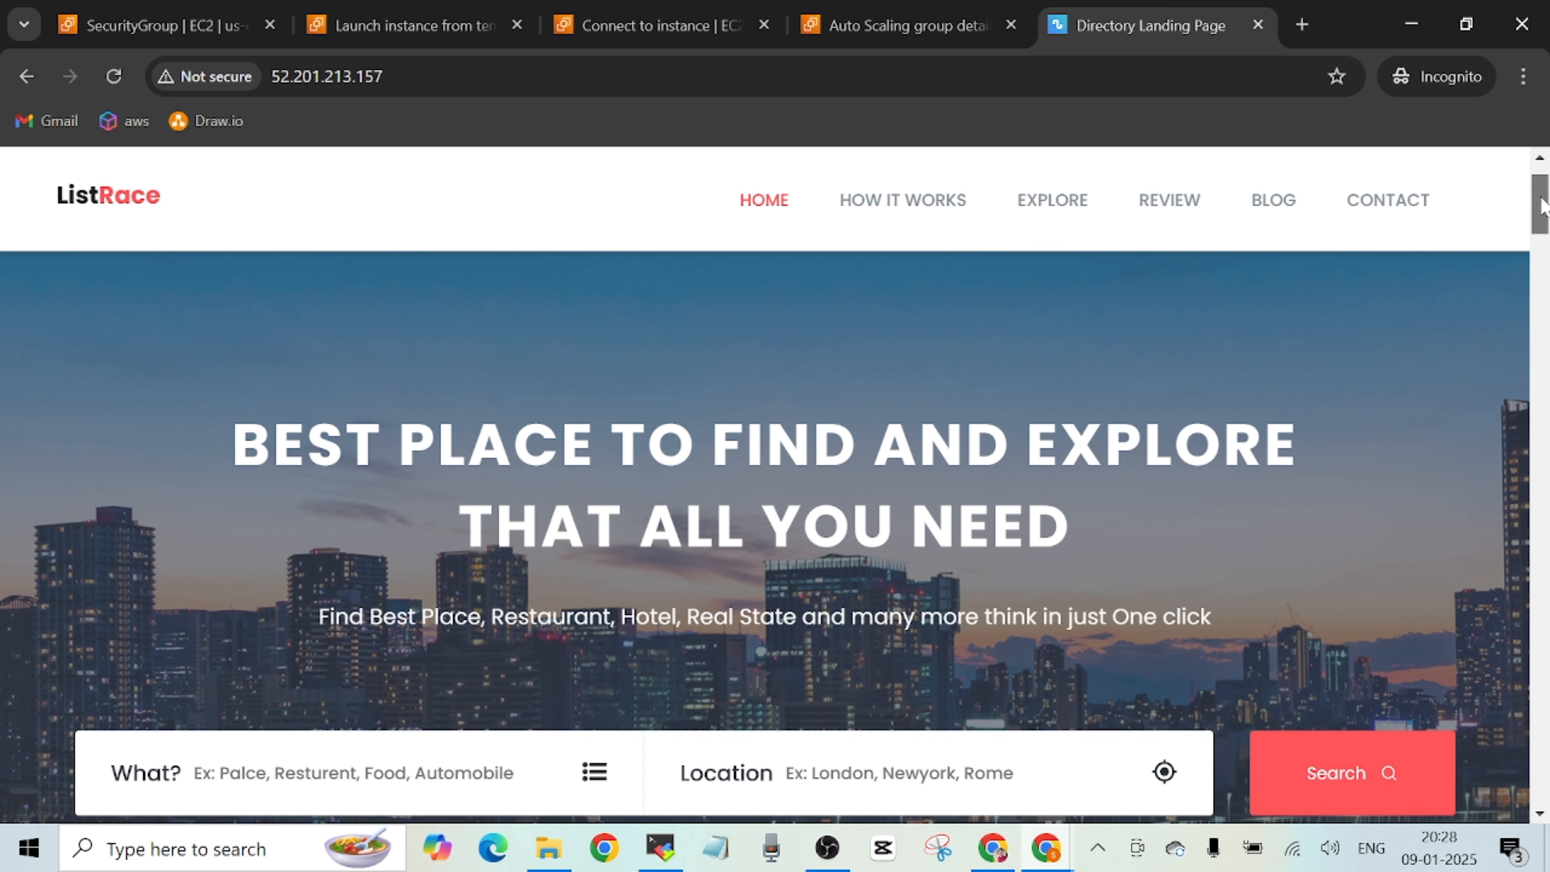
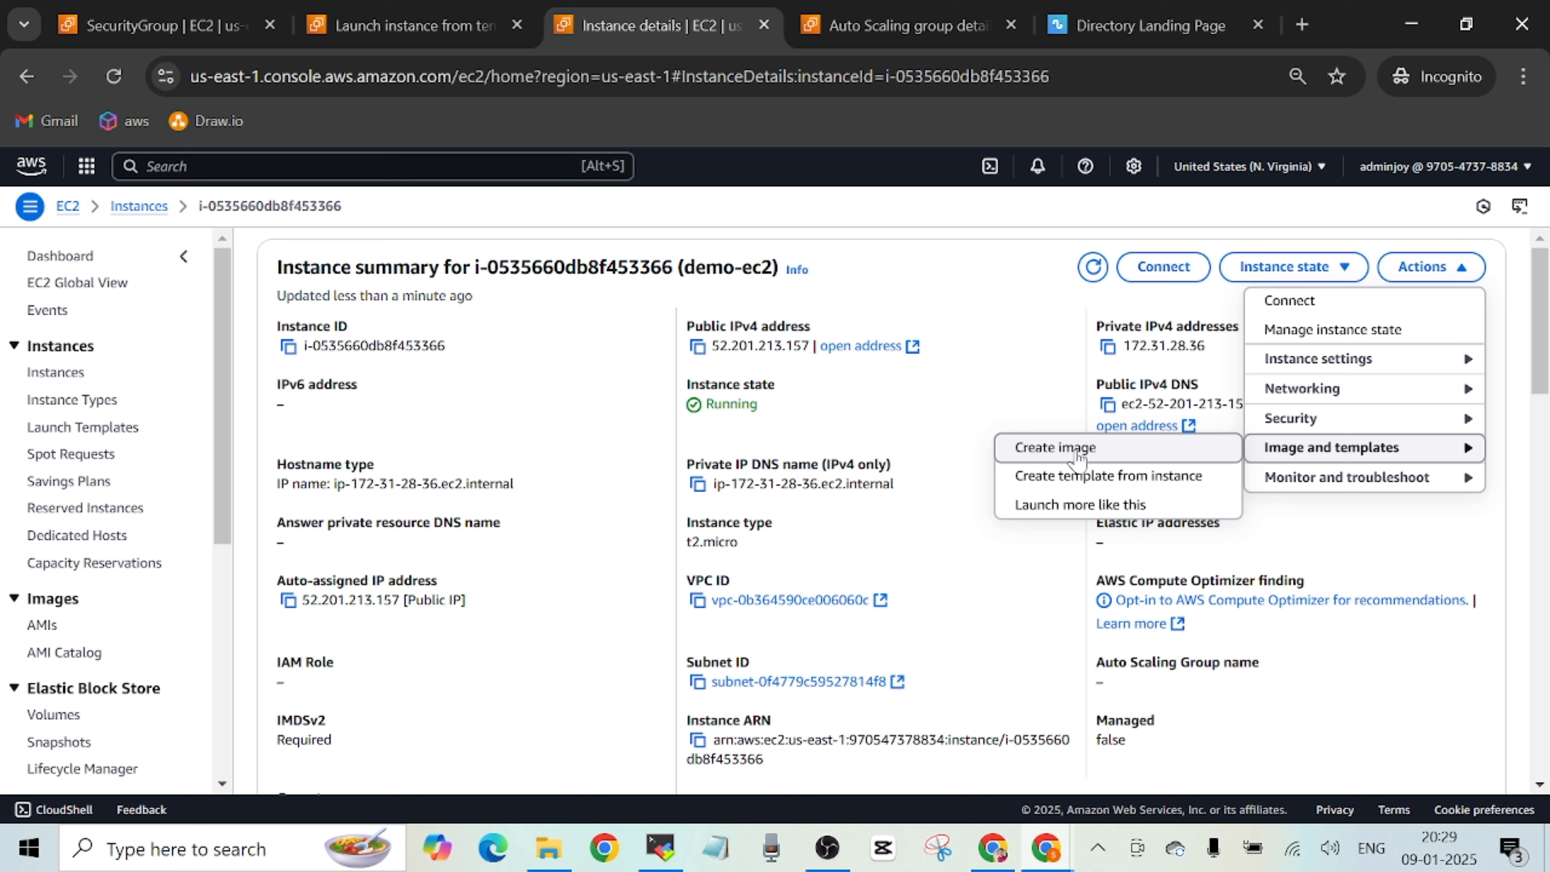
# Start creating an image from the demo-ec2 instance and name it webapp-apache.
pyautogui.click(1078, 450)
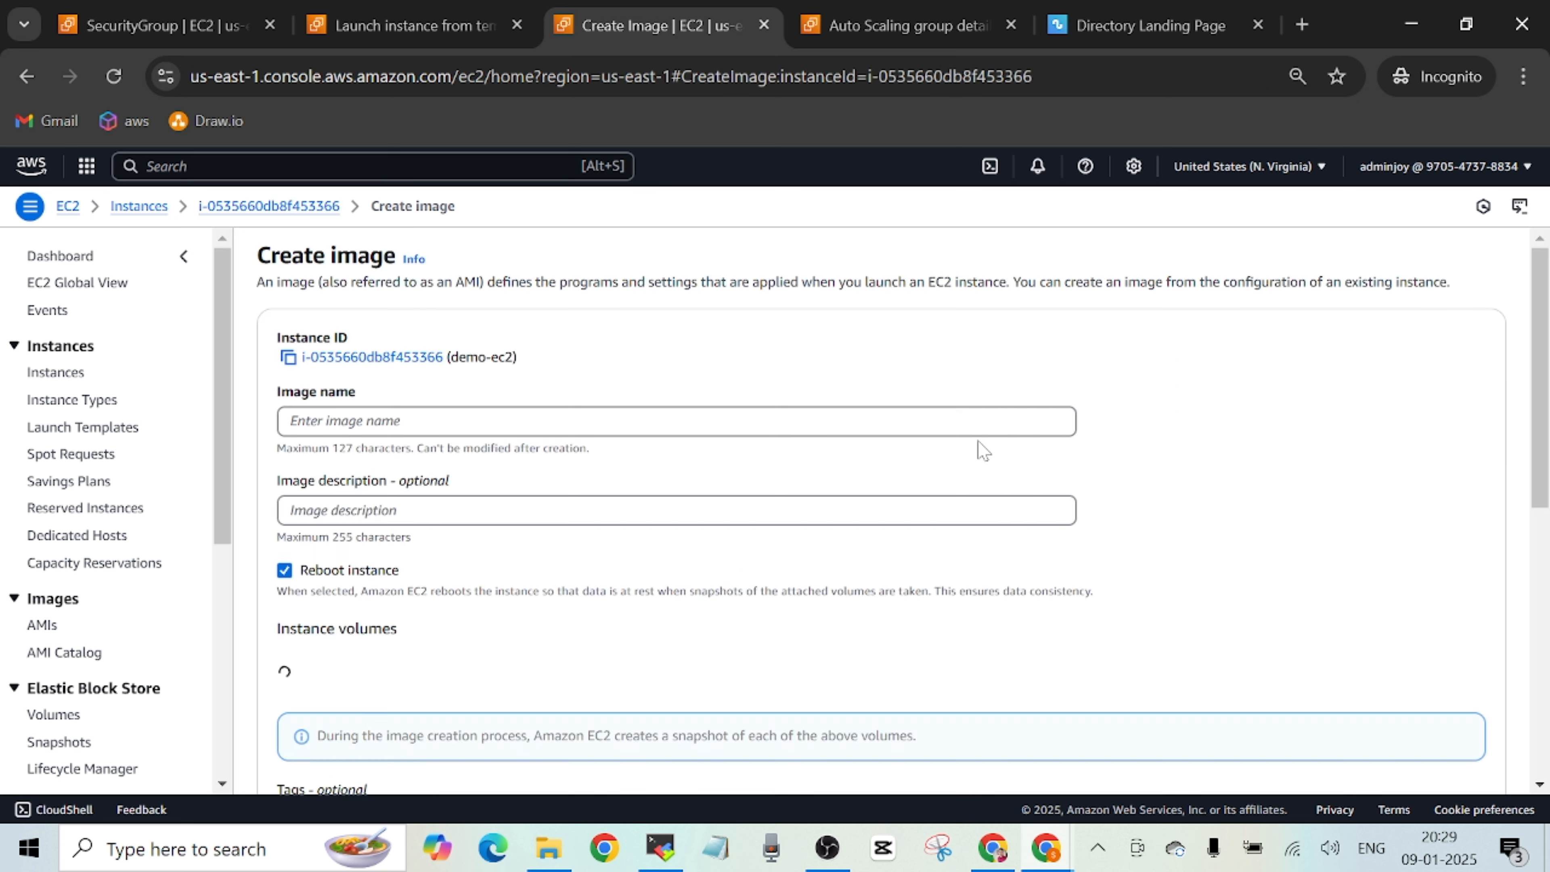
pyautogui.click(111, 422)
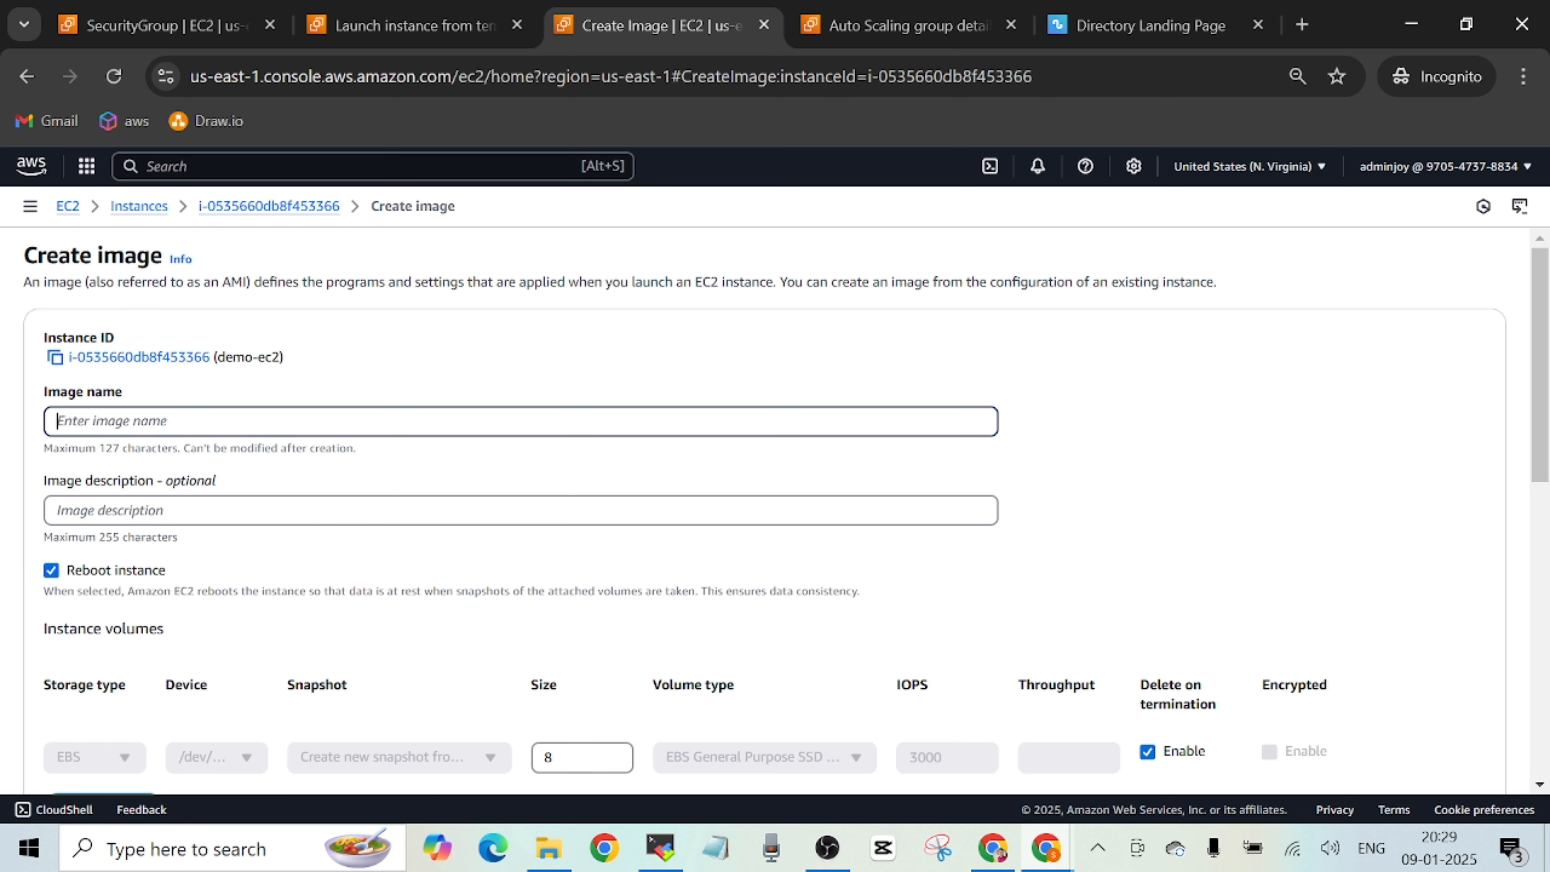
pyautogui.write('webapp-apache')
# Copy the image name webapp-apache into the optional image description.
pyautogui.tripleClick(107, 421)
pyautogui.rightClick(107, 421)
pyautogui.click(143, 122)
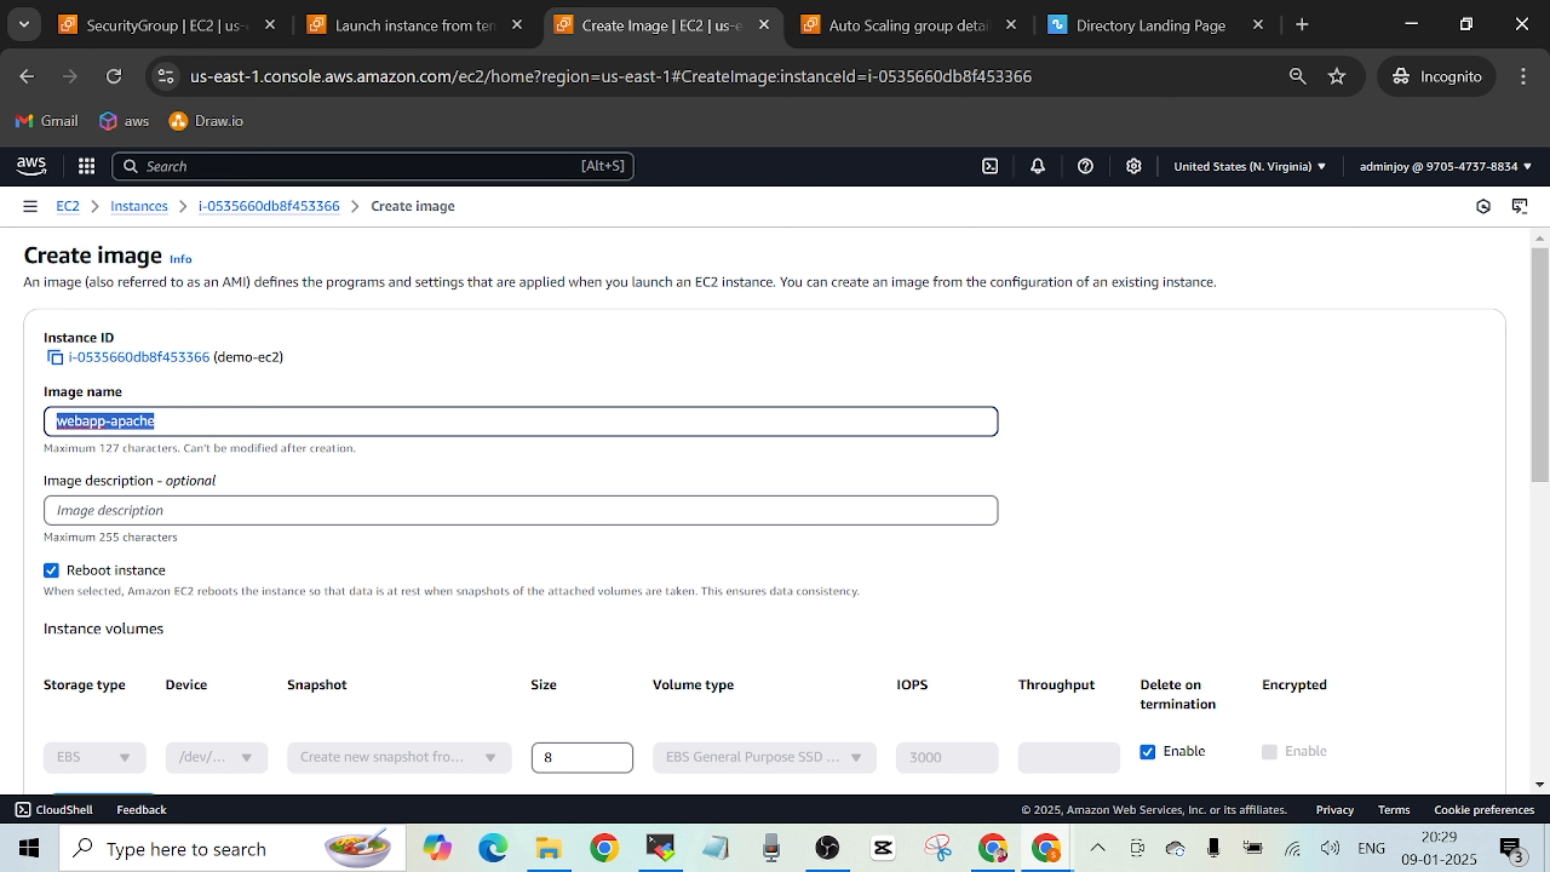
pyautogui.rightClick(164, 512)
pyautogui.click(206, 244)
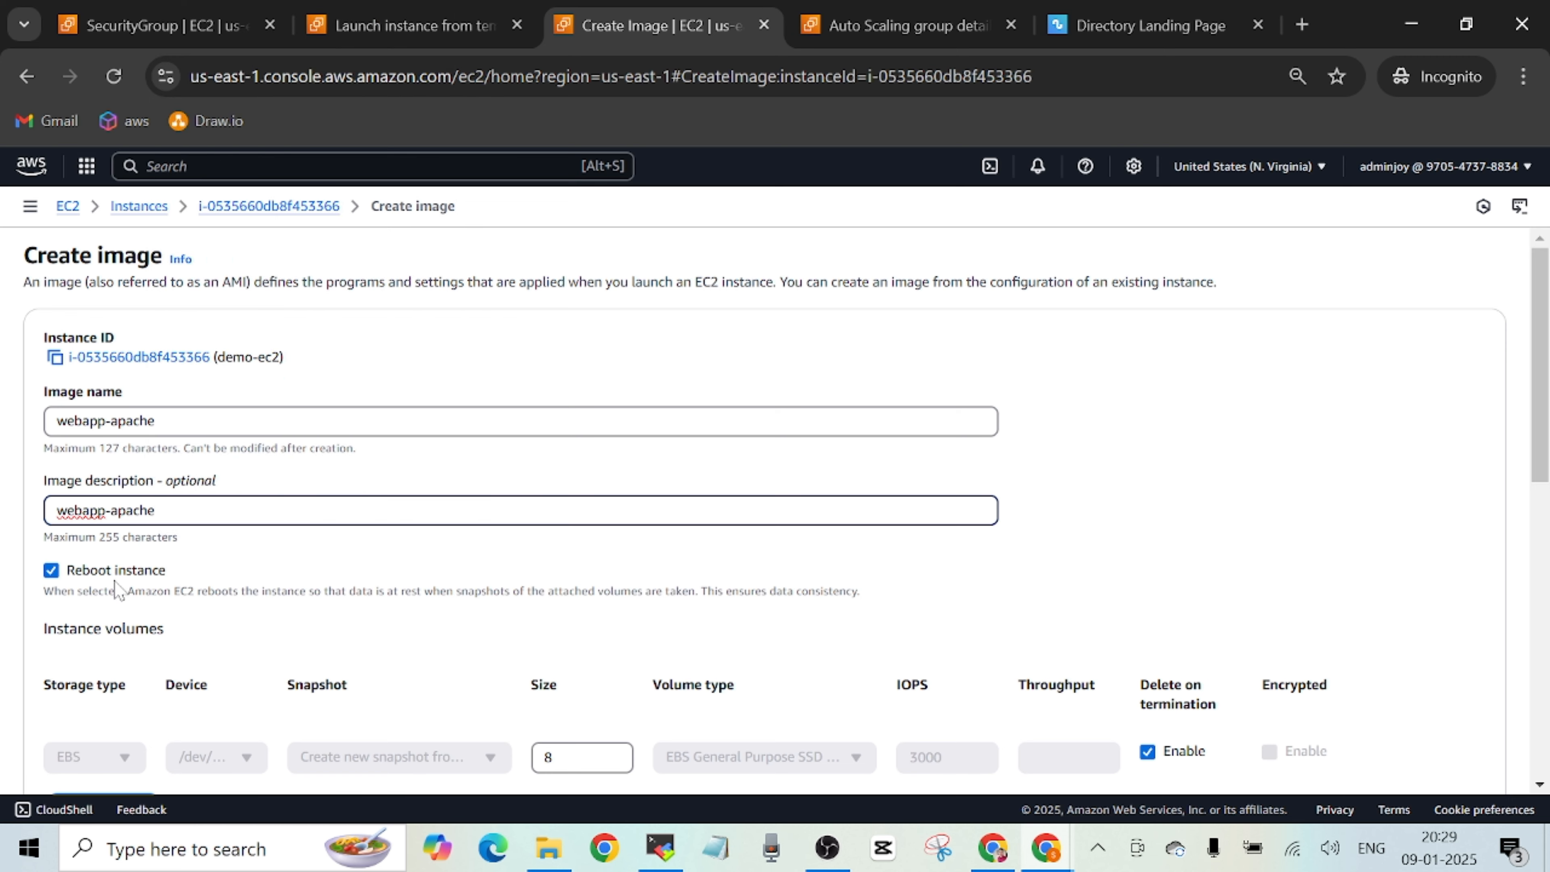
# Add a tag with key Name and value webapp-apache for the image and snapshots together, and create the image.
pyautogui.moveTo(1544, 415); pyautogui.dragTo(1533, 629)
pyautogui.click(116, 463)
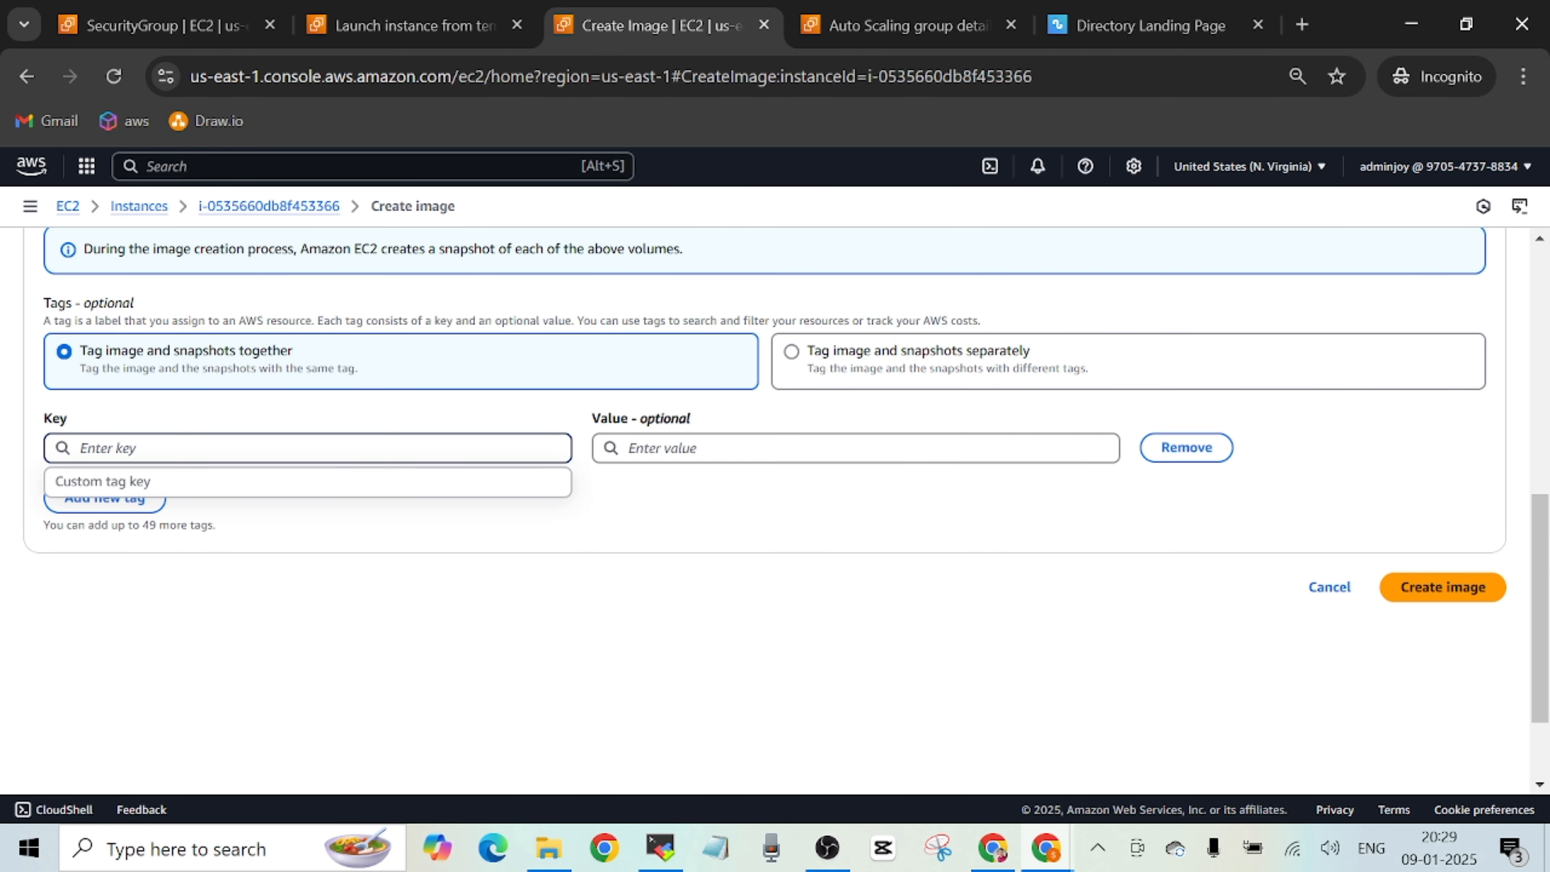
pyautogui.write('Name')
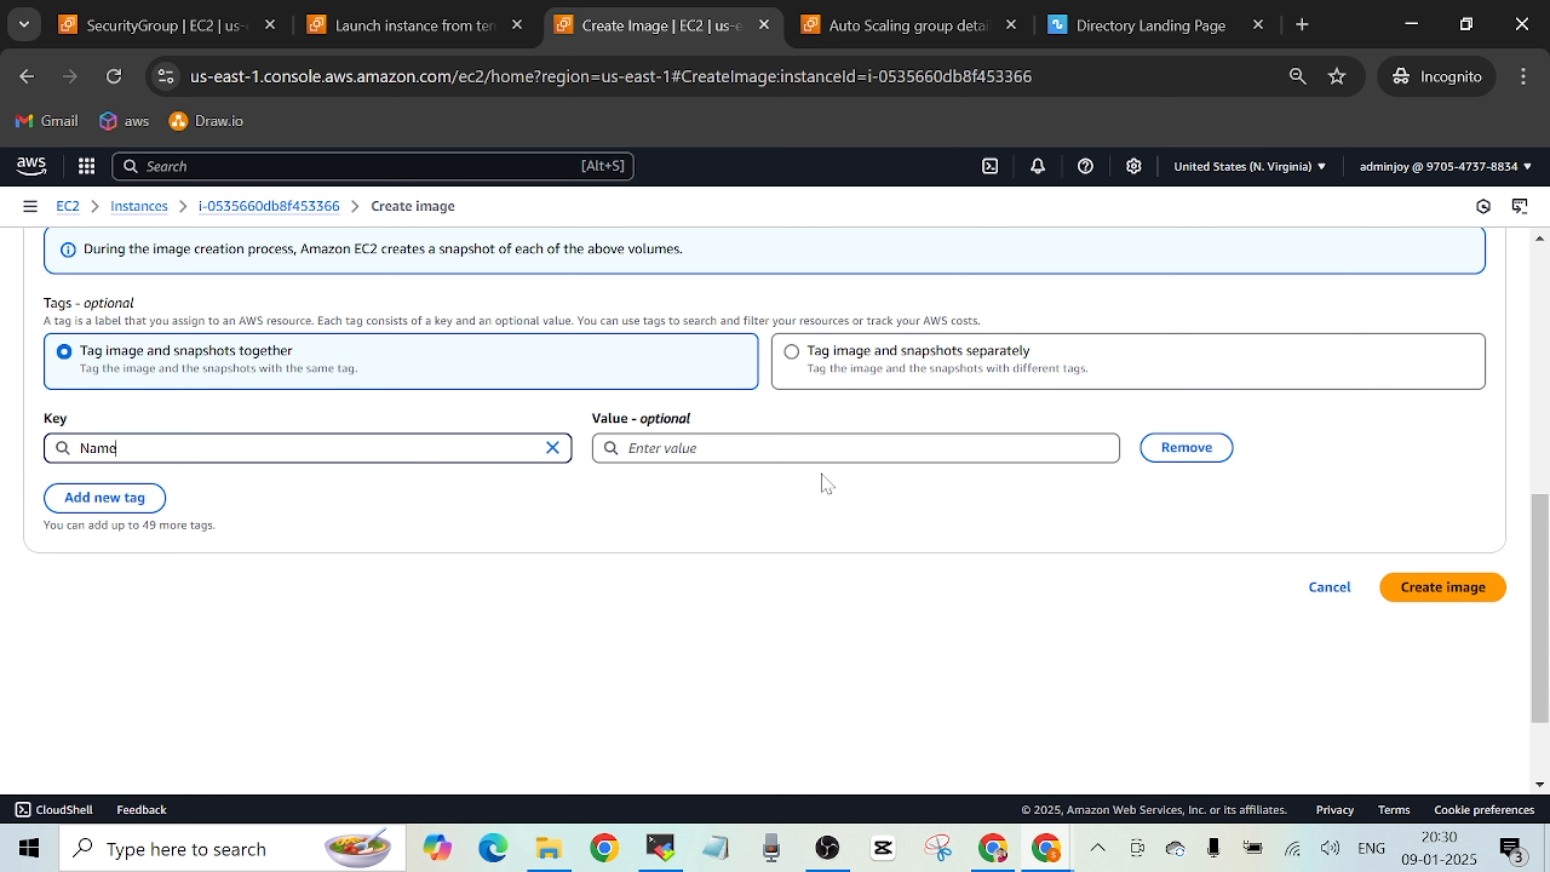
pyautogui.click(768, 455)
pyautogui.rightClick(768, 452)
pyautogui.click(824, 227)
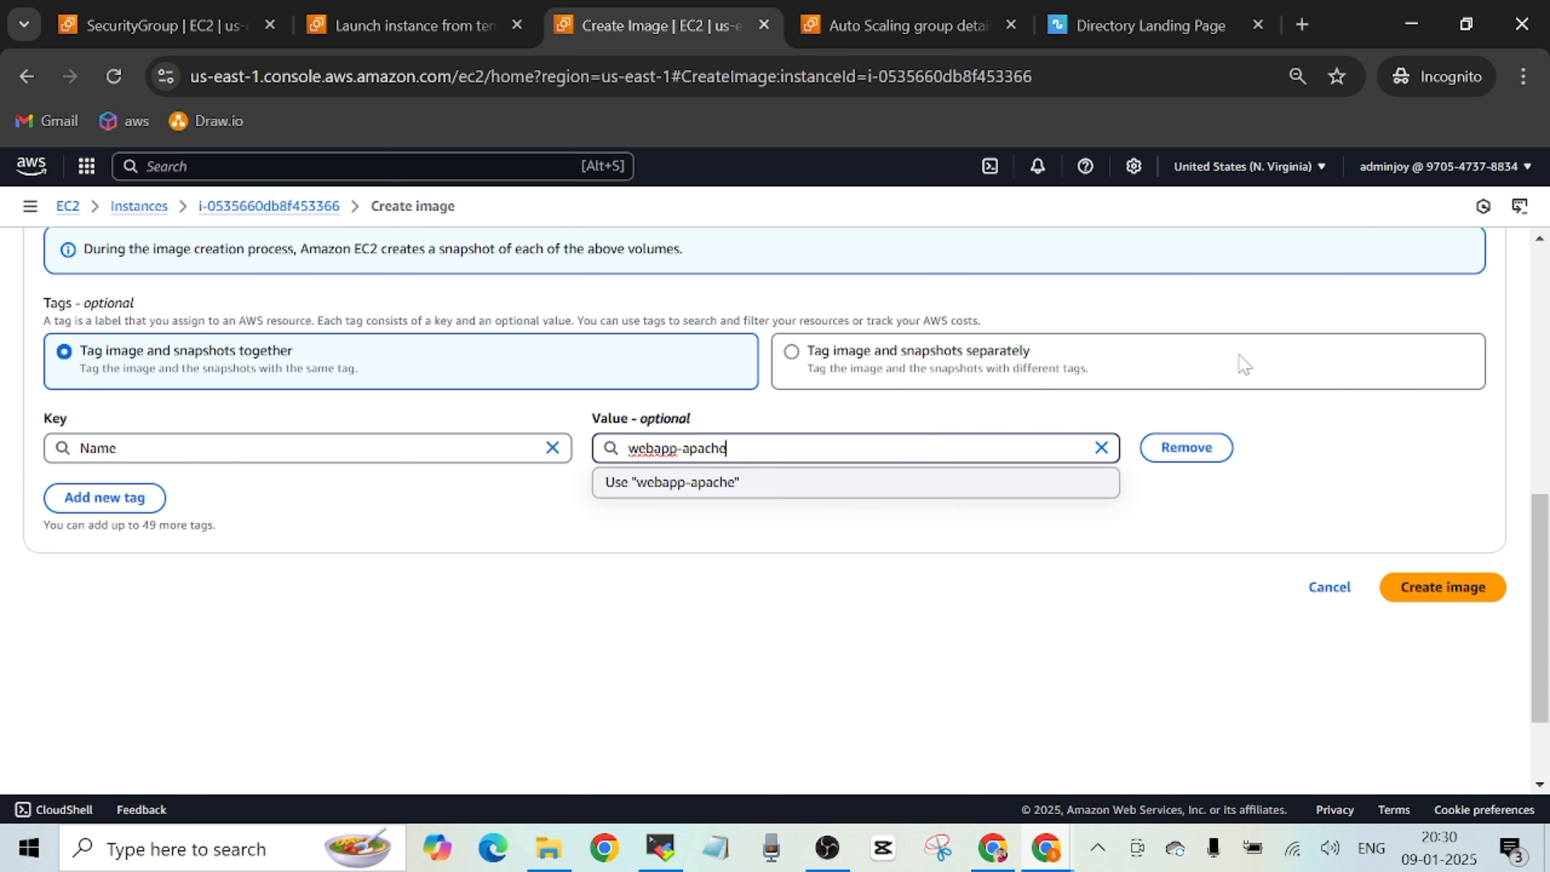
pyautogui.click(782, 495)
pyautogui.click(1447, 596)
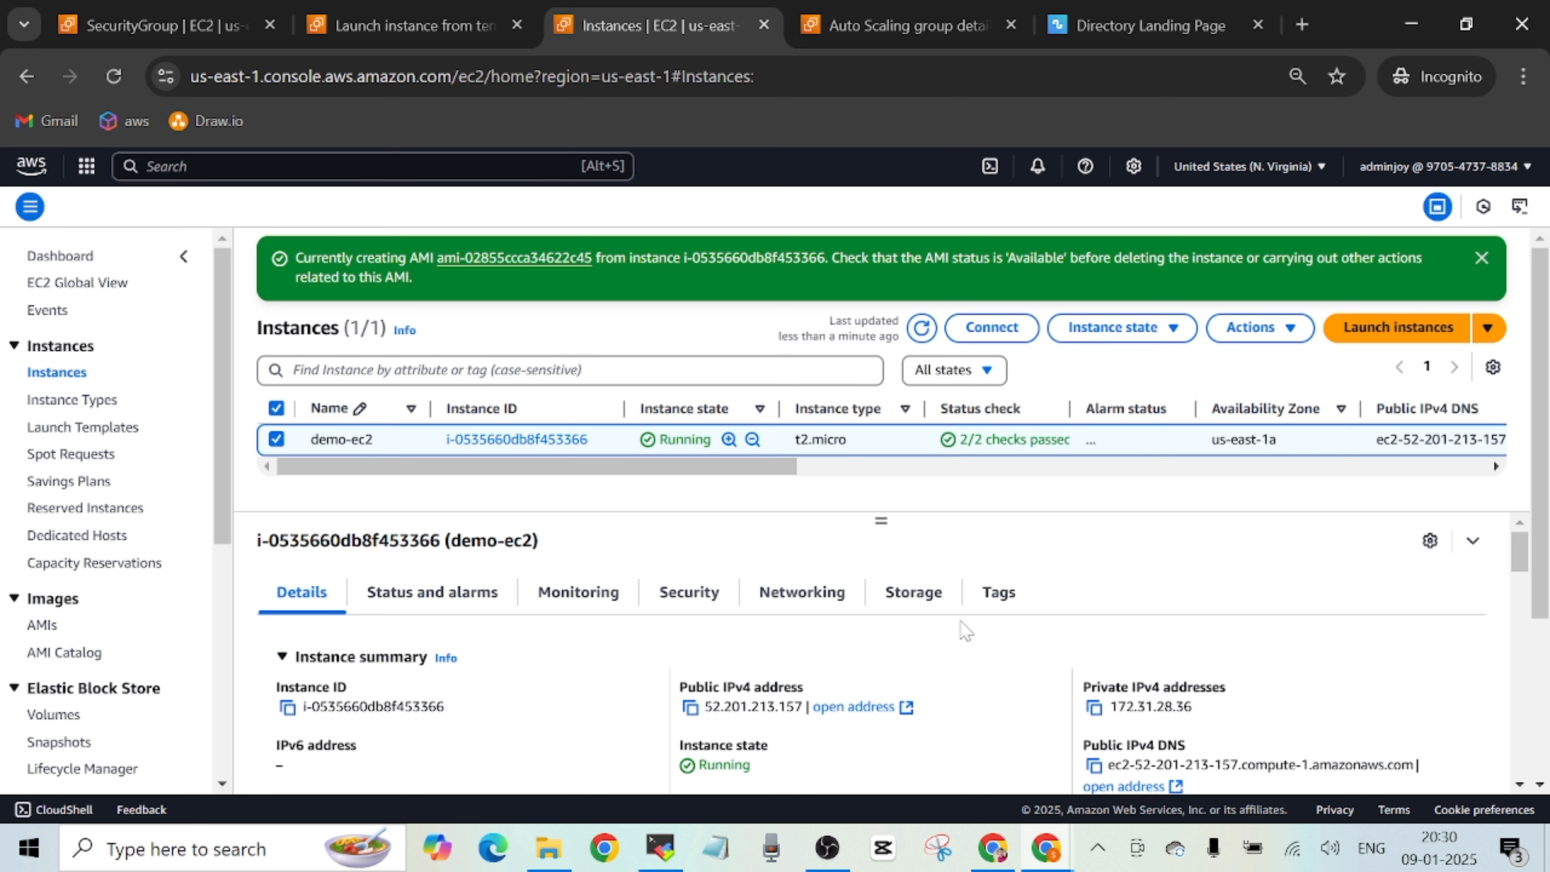
# Narrow the Instance ID, Availability Zone and Name columns of the instances list and open the newly created AMI from its notification.
pyautogui.moveTo(623, 409); pyautogui.dragTo(583, 409)
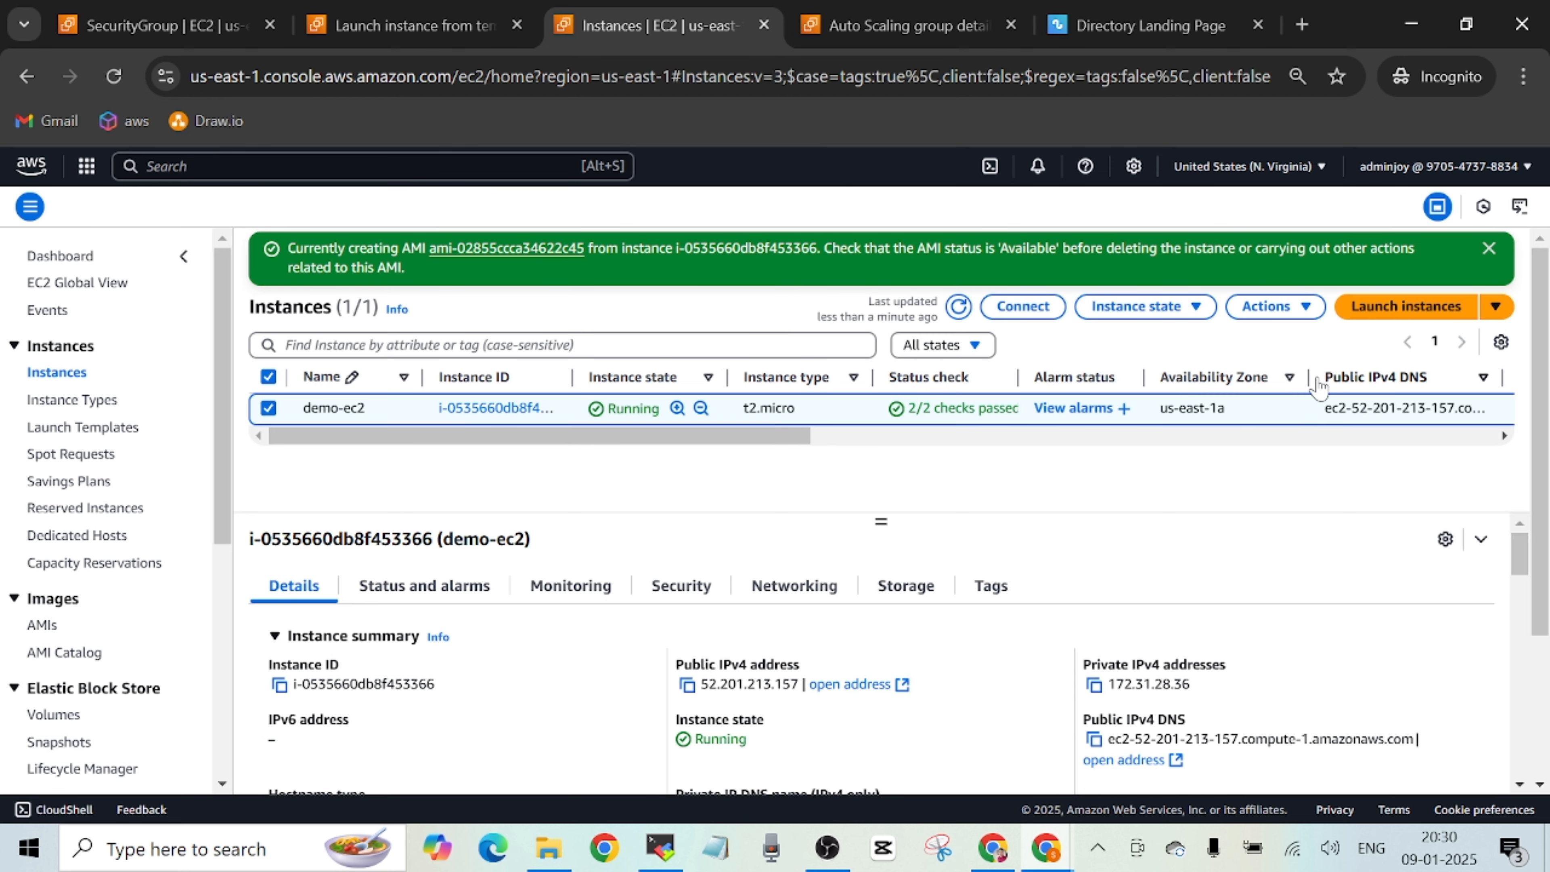
pyautogui.moveTo(1309, 376); pyautogui.dragTo(1205, 373)
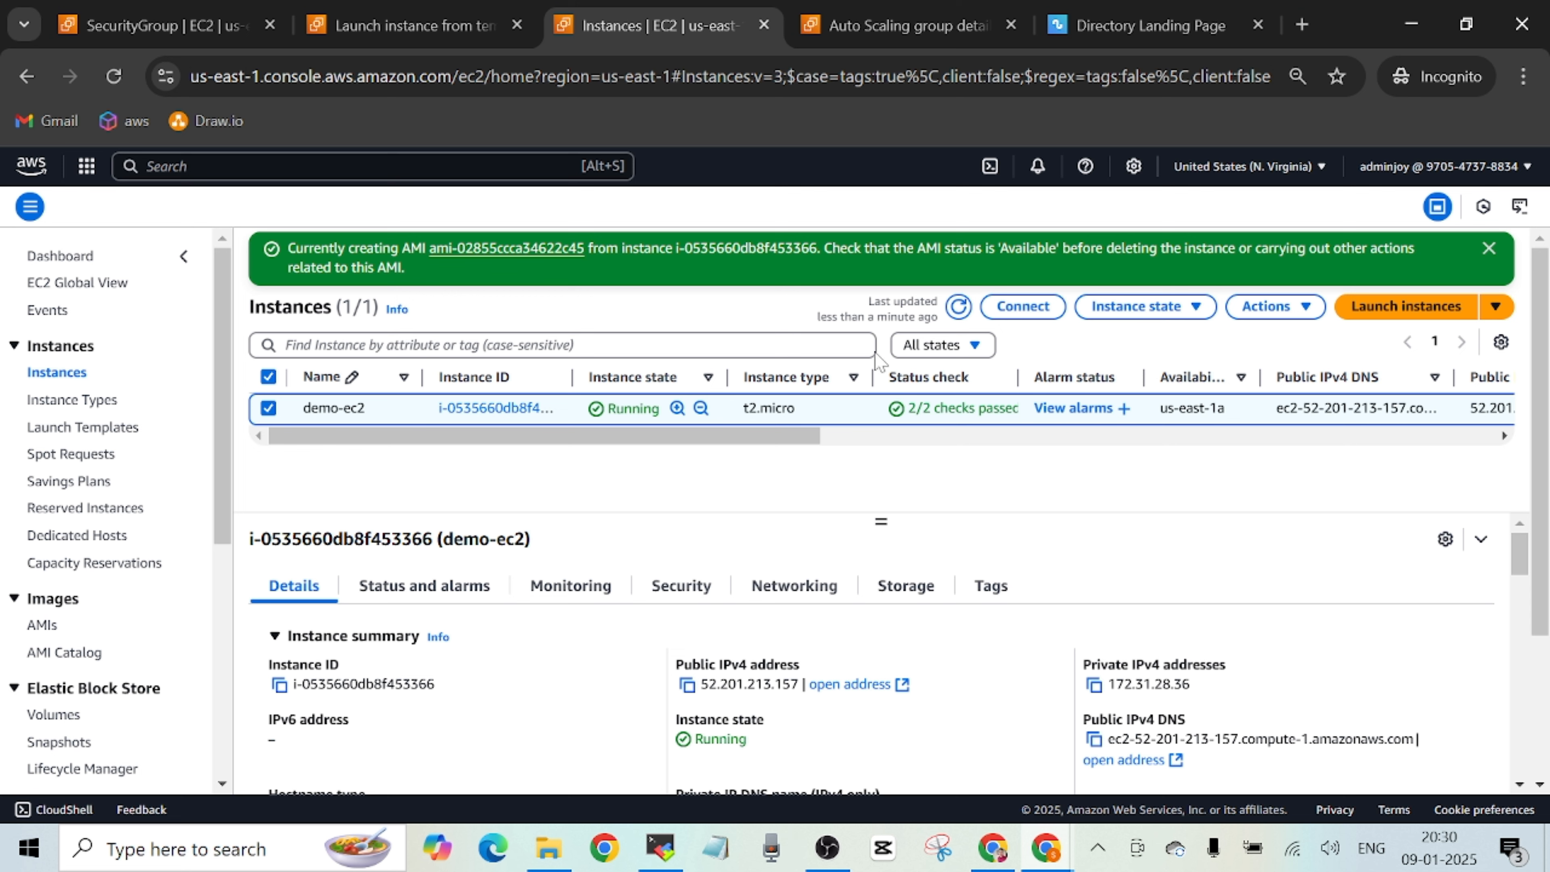
pyautogui.moveTo(422, 377); pyautogui.dragTo(399, 376)
pyautogui.click(498, 249)
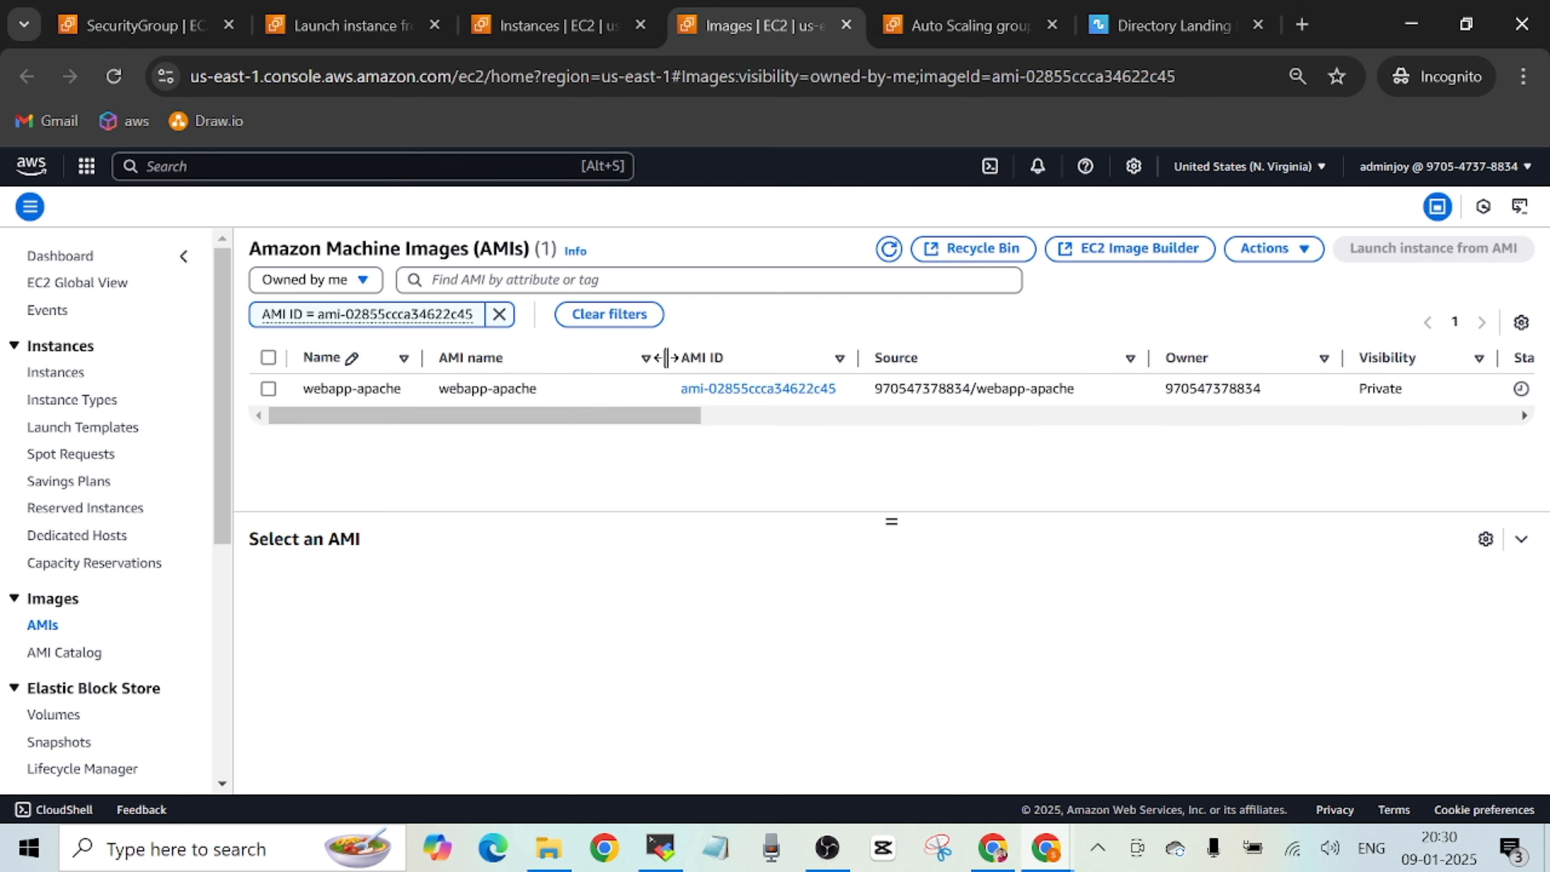
# Narrow the AMI name column, refresh the AMI list and select webapp-apache to check its status.
pyautogui.moveTo(663, 357); pyautogui.dragTo(542, 354)
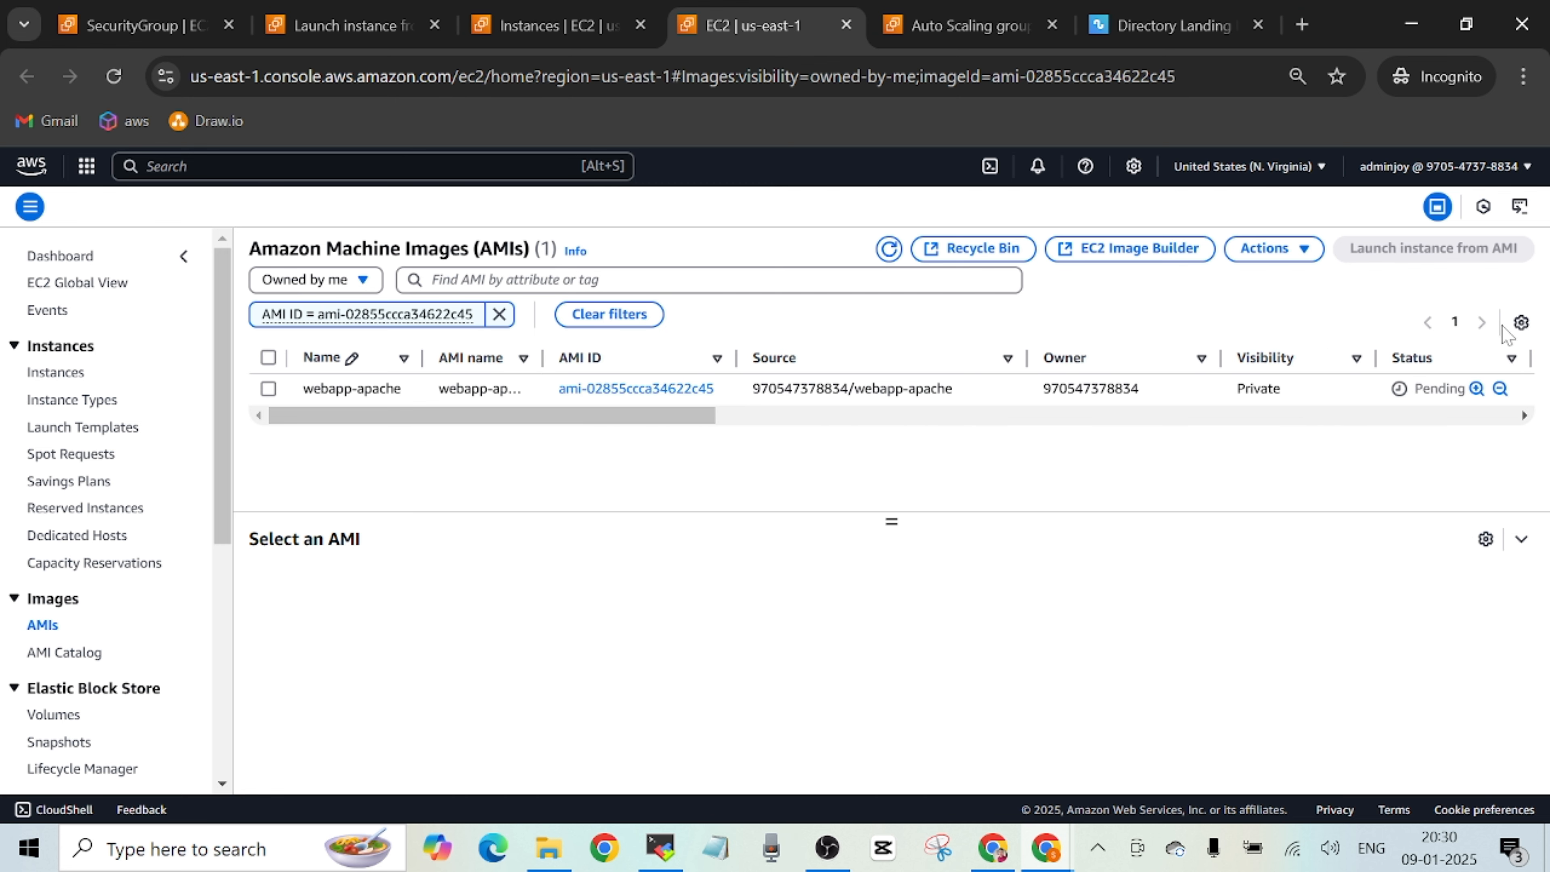
pyautogui.click(888, 247)
pyautogui.click(889, 257)
pyautogui.click(272, 395)
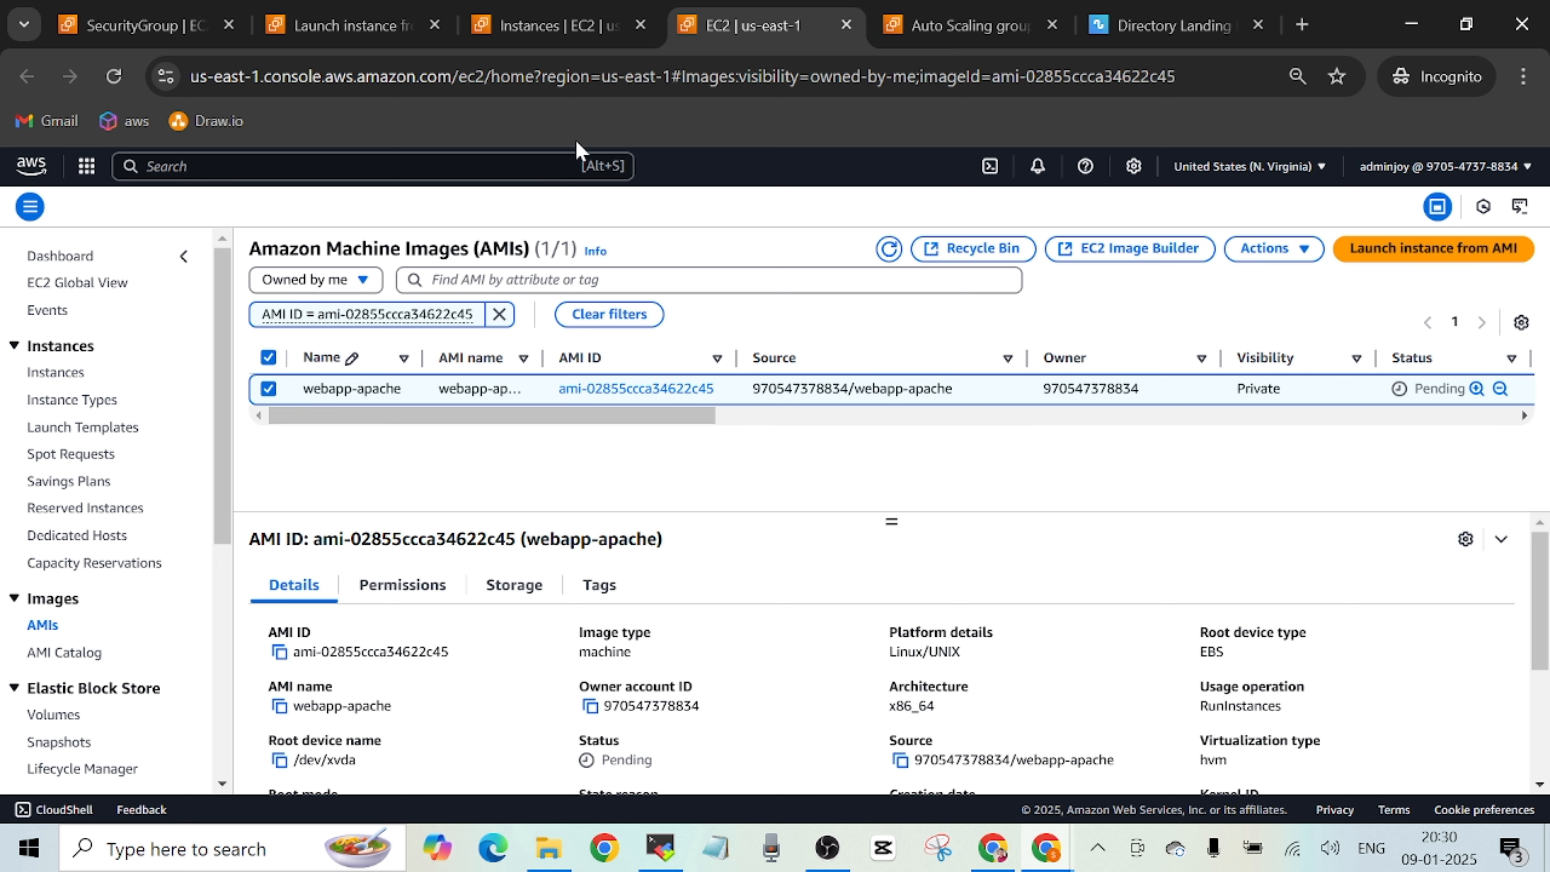
# Open the demo-lt launch template and start modifying it to create a new version.
pyautogui.click(342, 30)
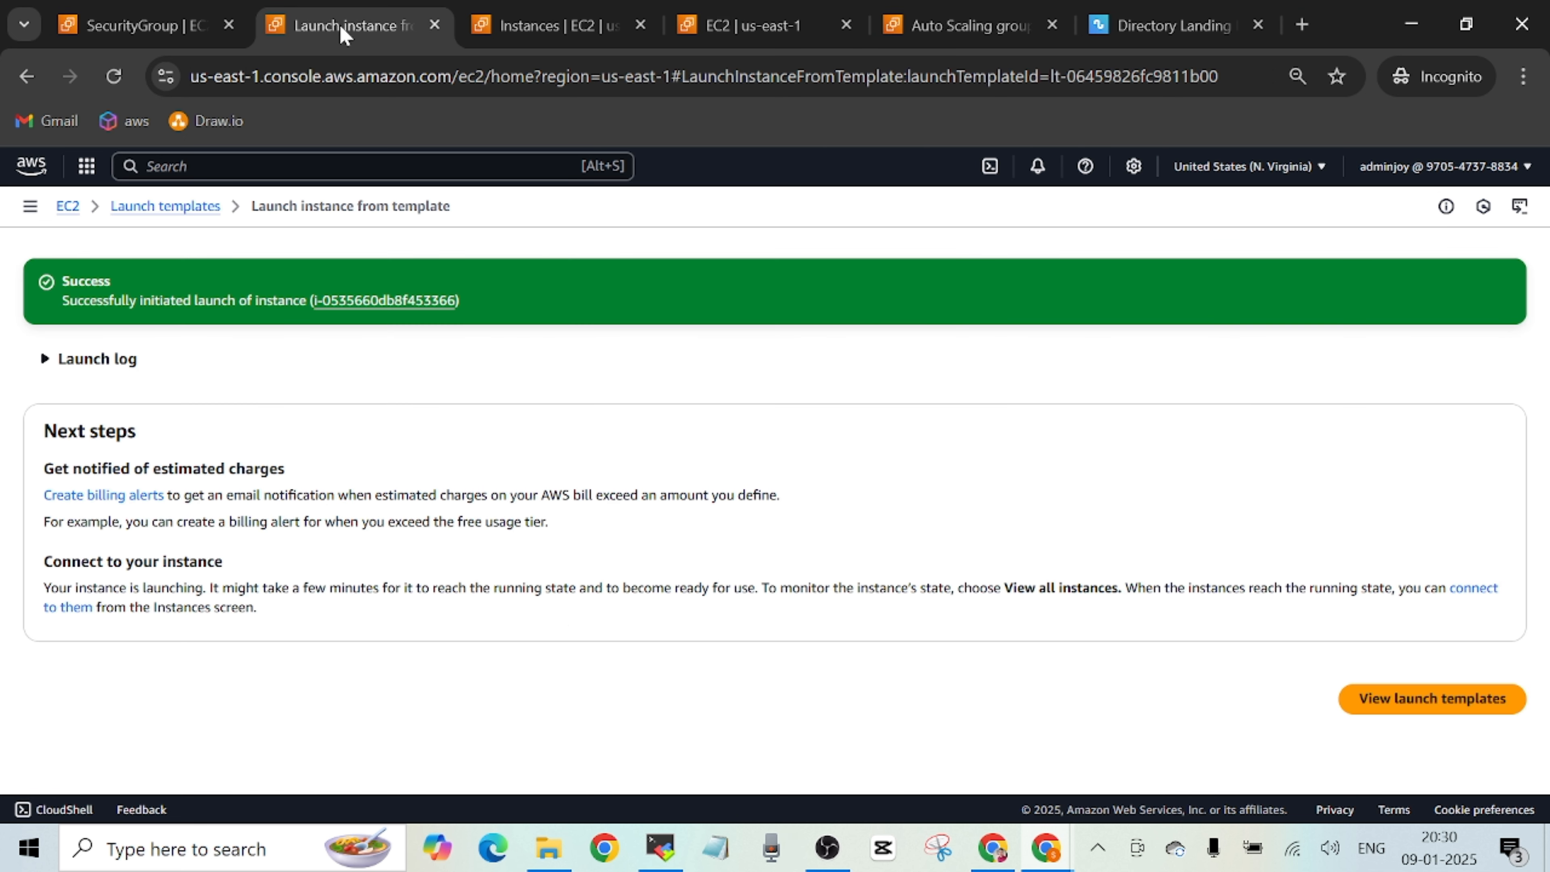
pyautogui.click(211, 208)
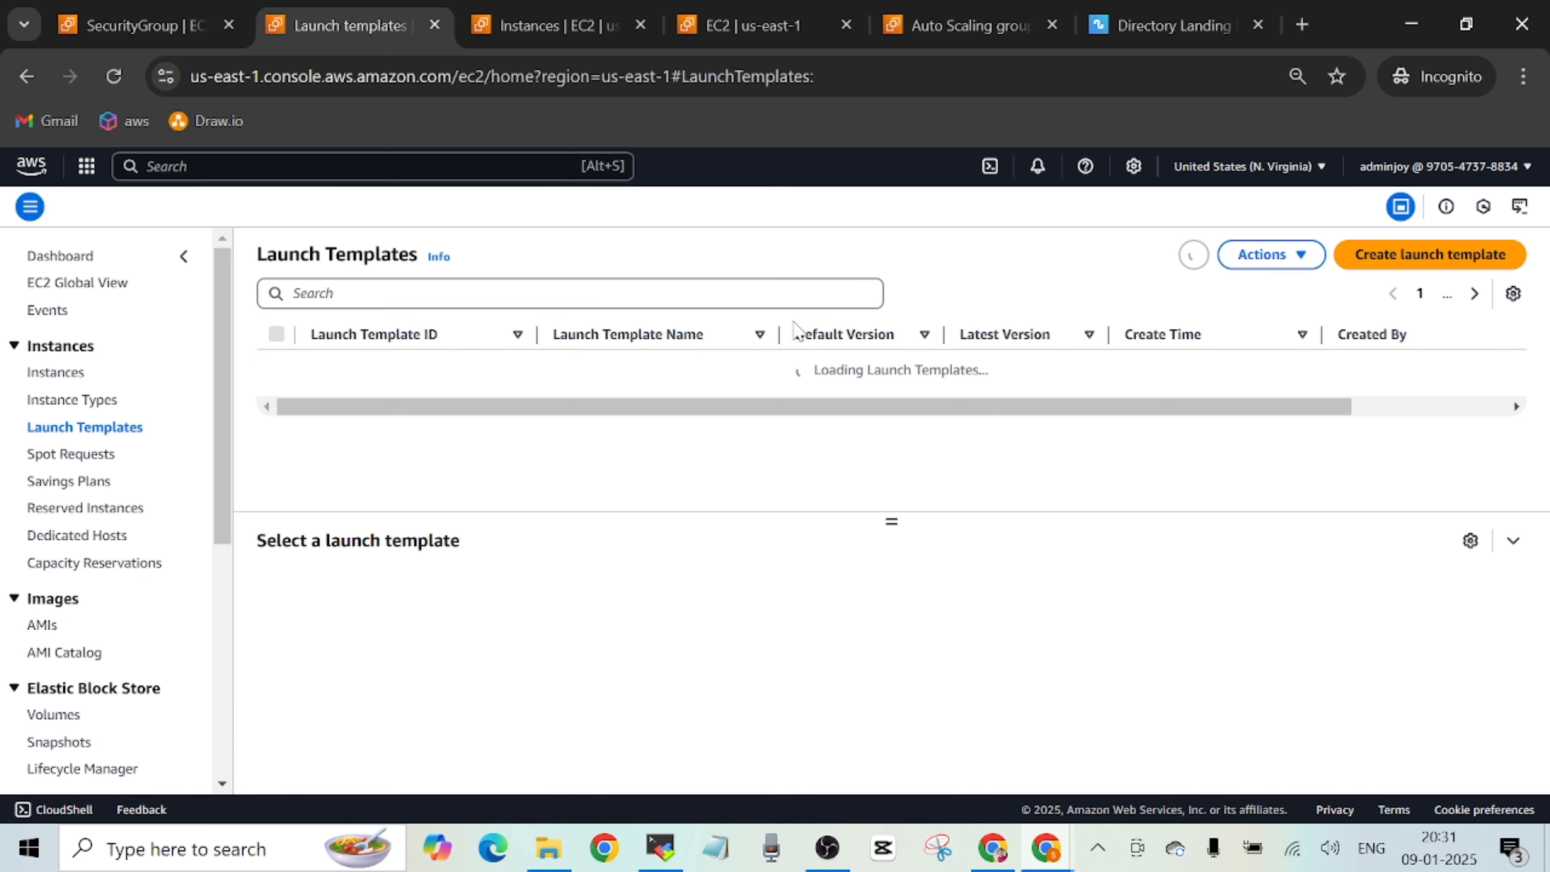
pyautogui.click(403, 361)
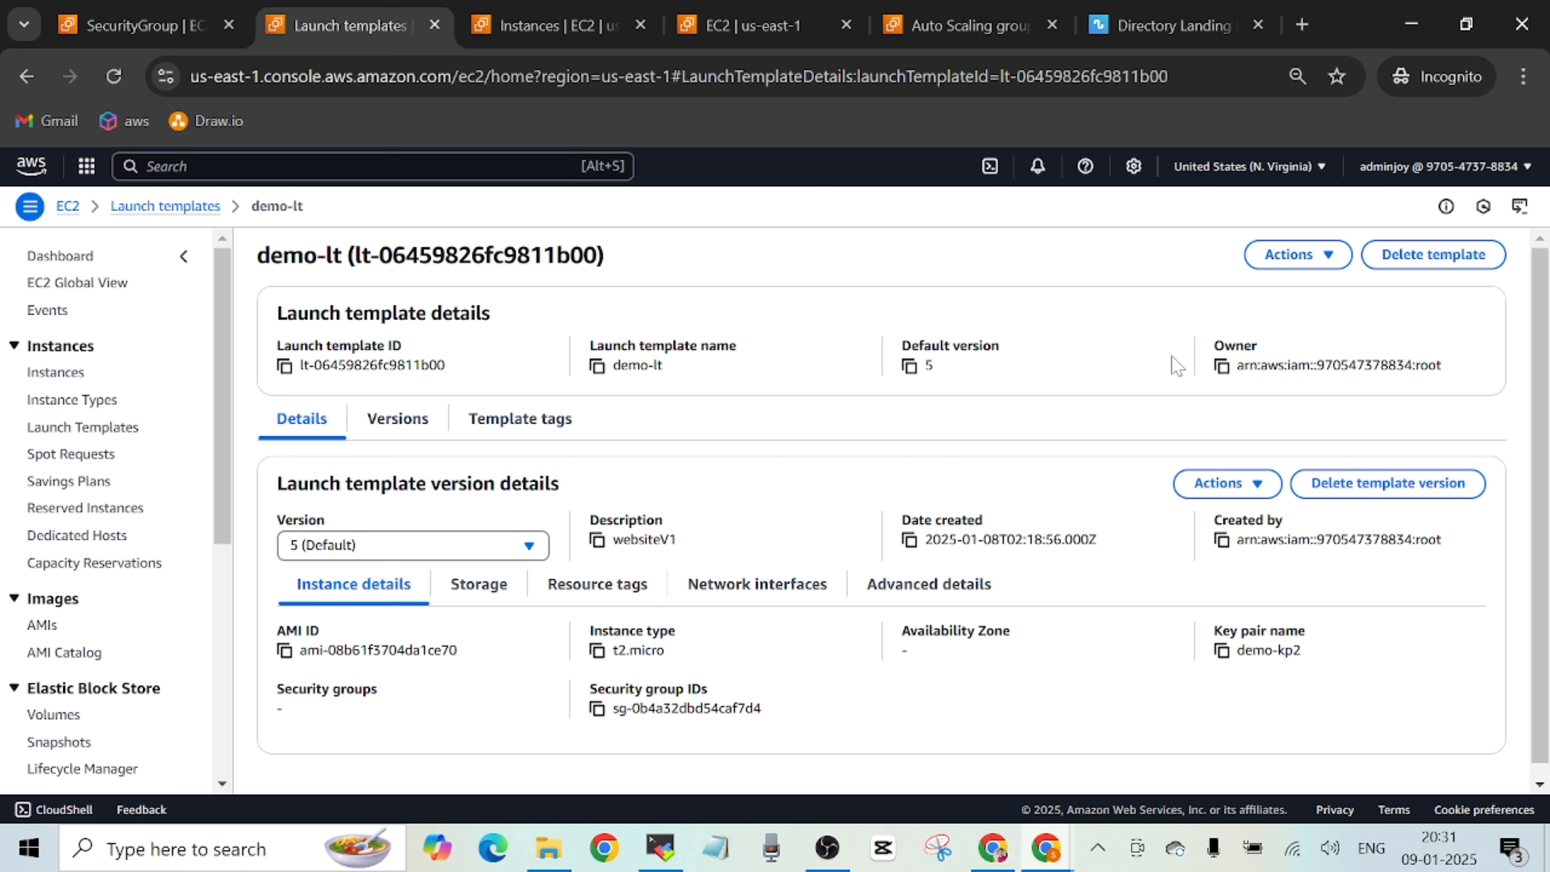
pyautogui.click(1330, 256)
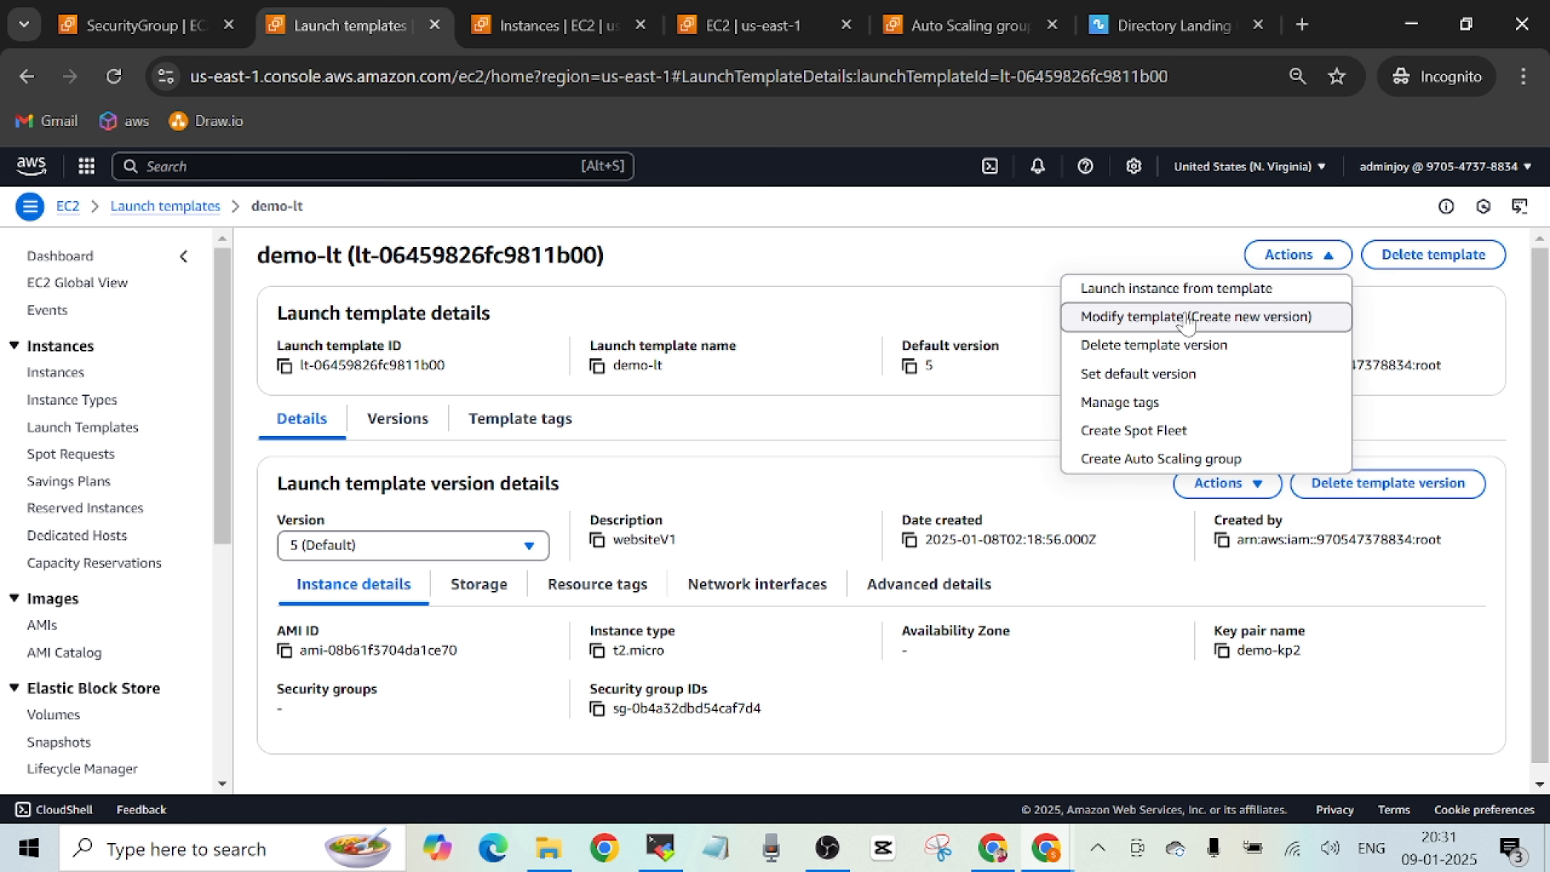
pyautogui.click(1282, 330)
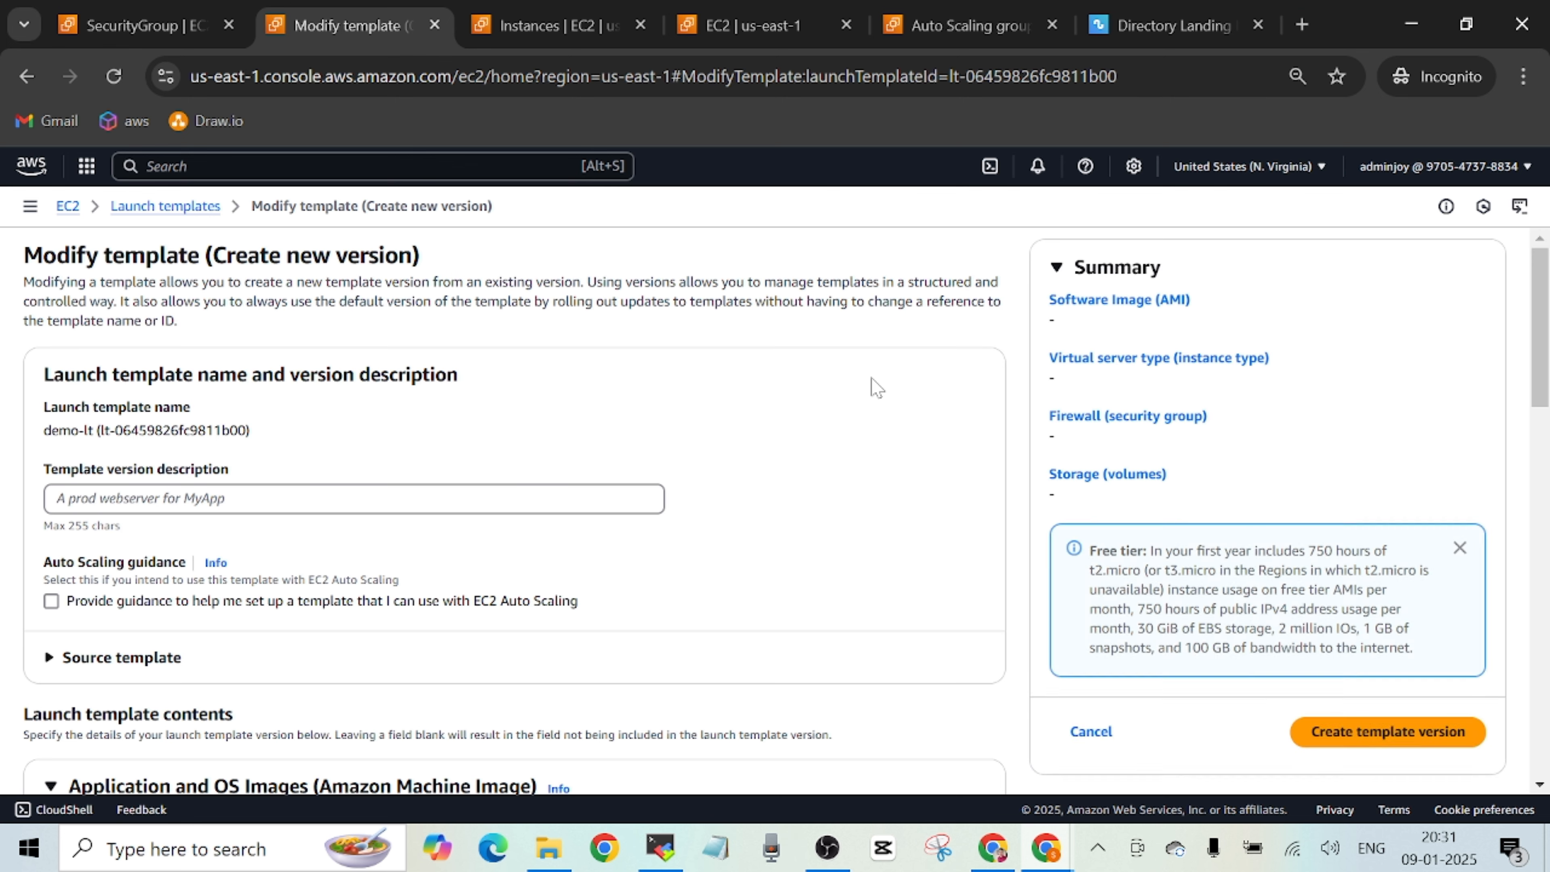
# Describe the template version as webapp-apache, enable the EC2 Auto Scaling guidance and expand the source template section.
pyautogui.click(592, 498)
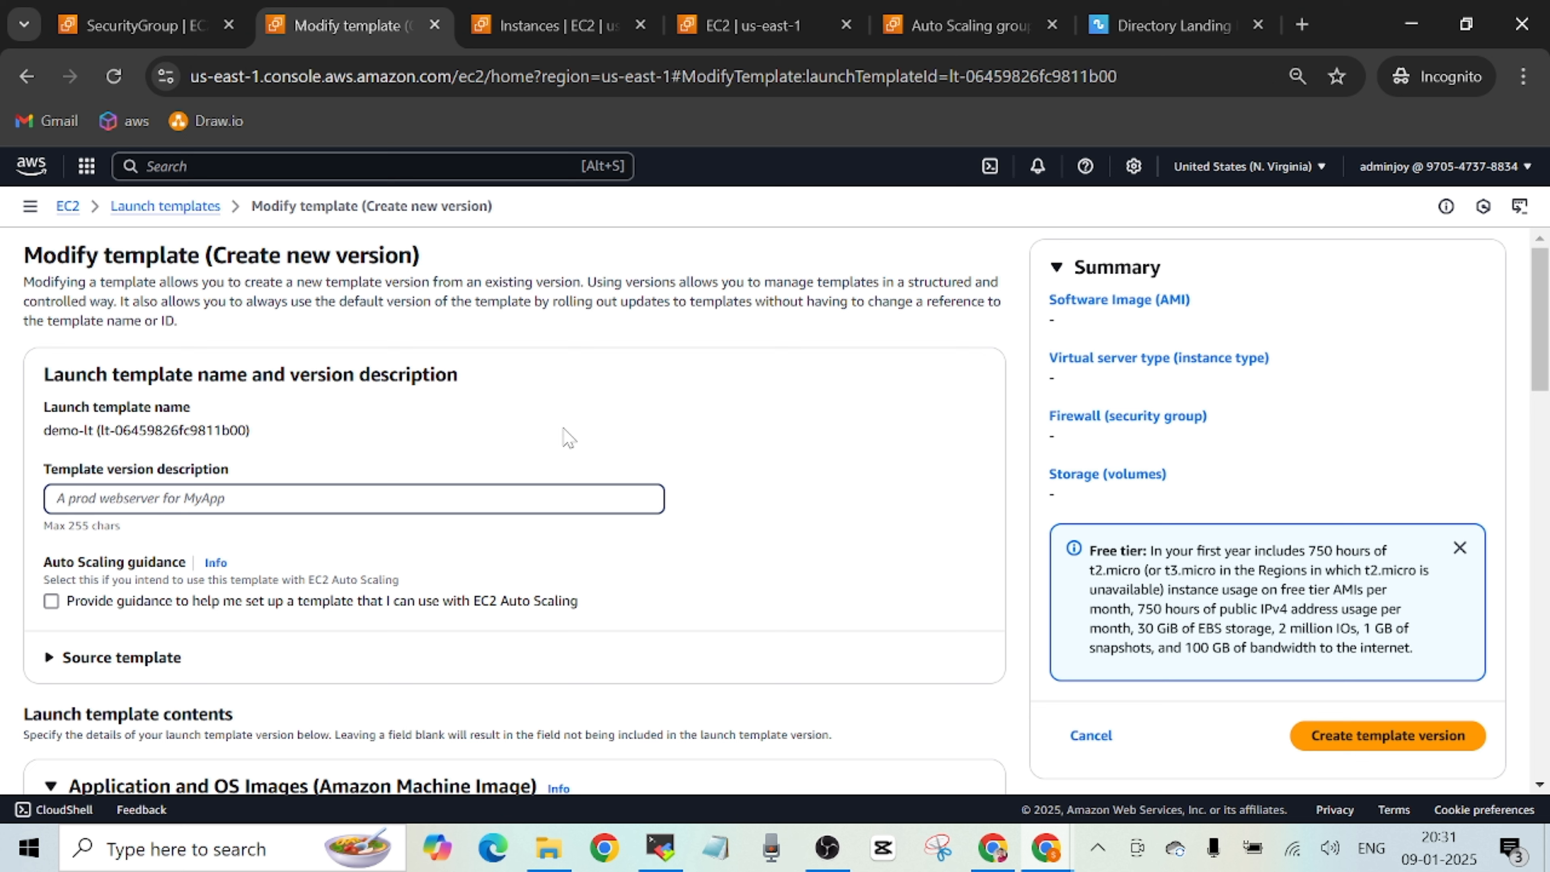
pyautogui.write('webapp-apache')
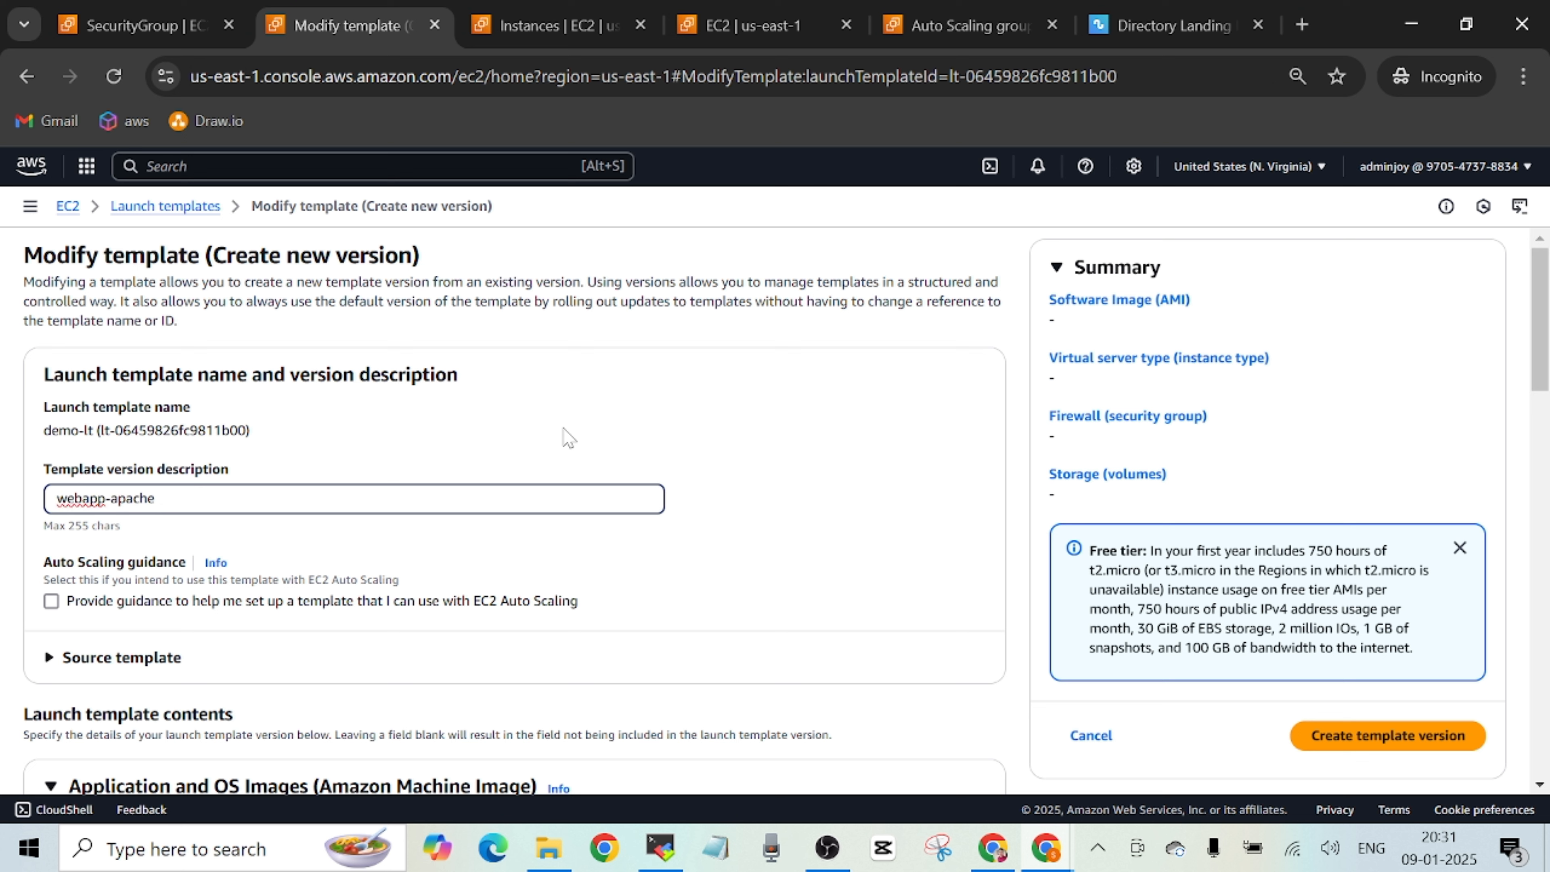
pyautogui.scroll(-1, 1540, 366)
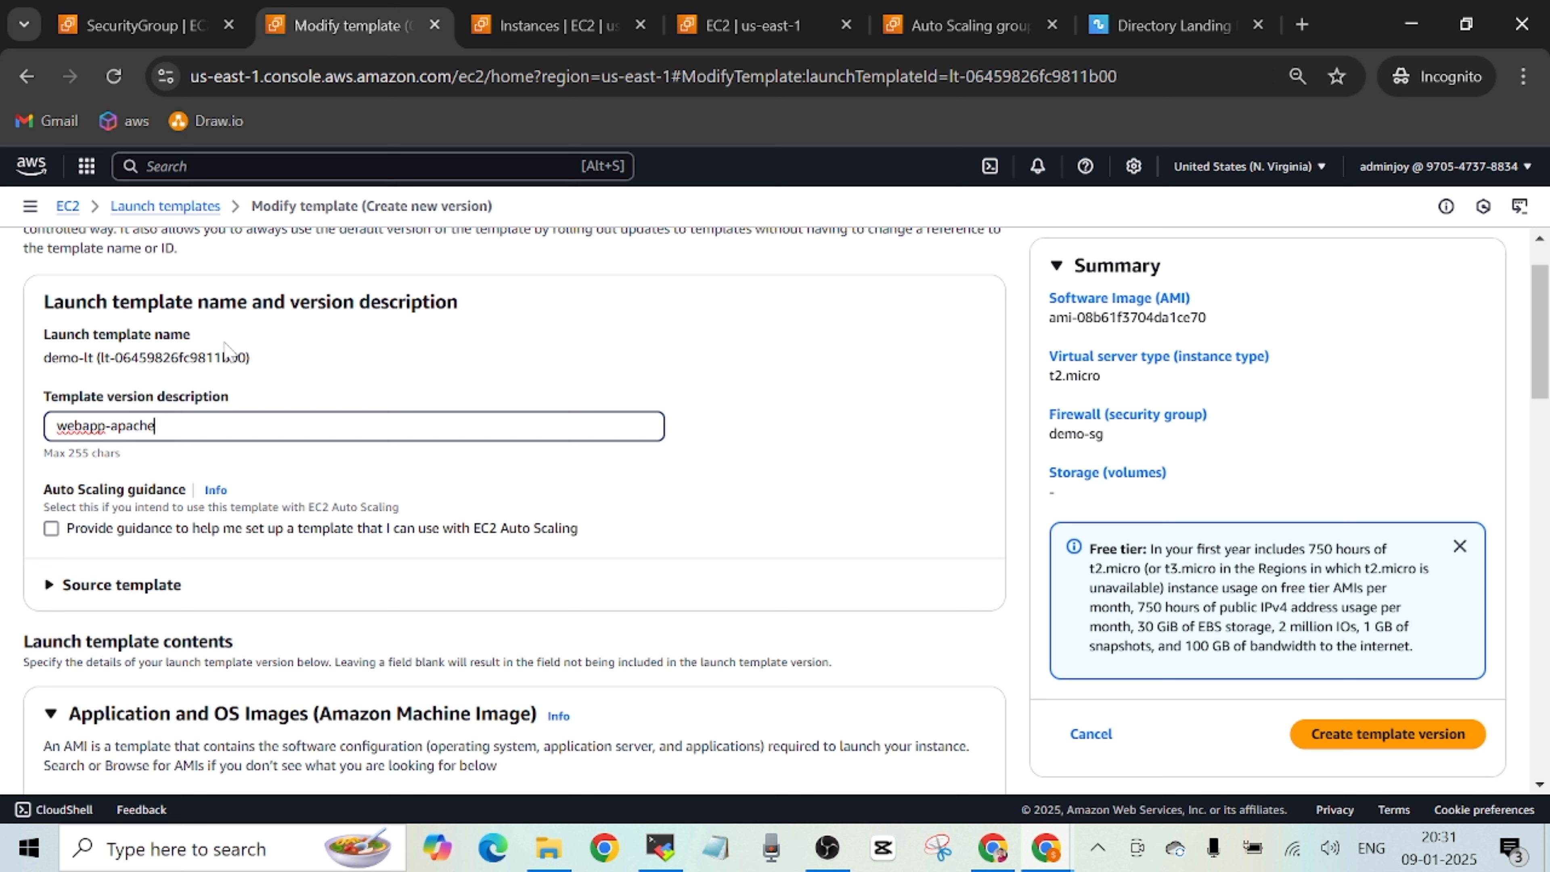
pyautogui.click(51, 529)
pyautogui.click(50, 585)
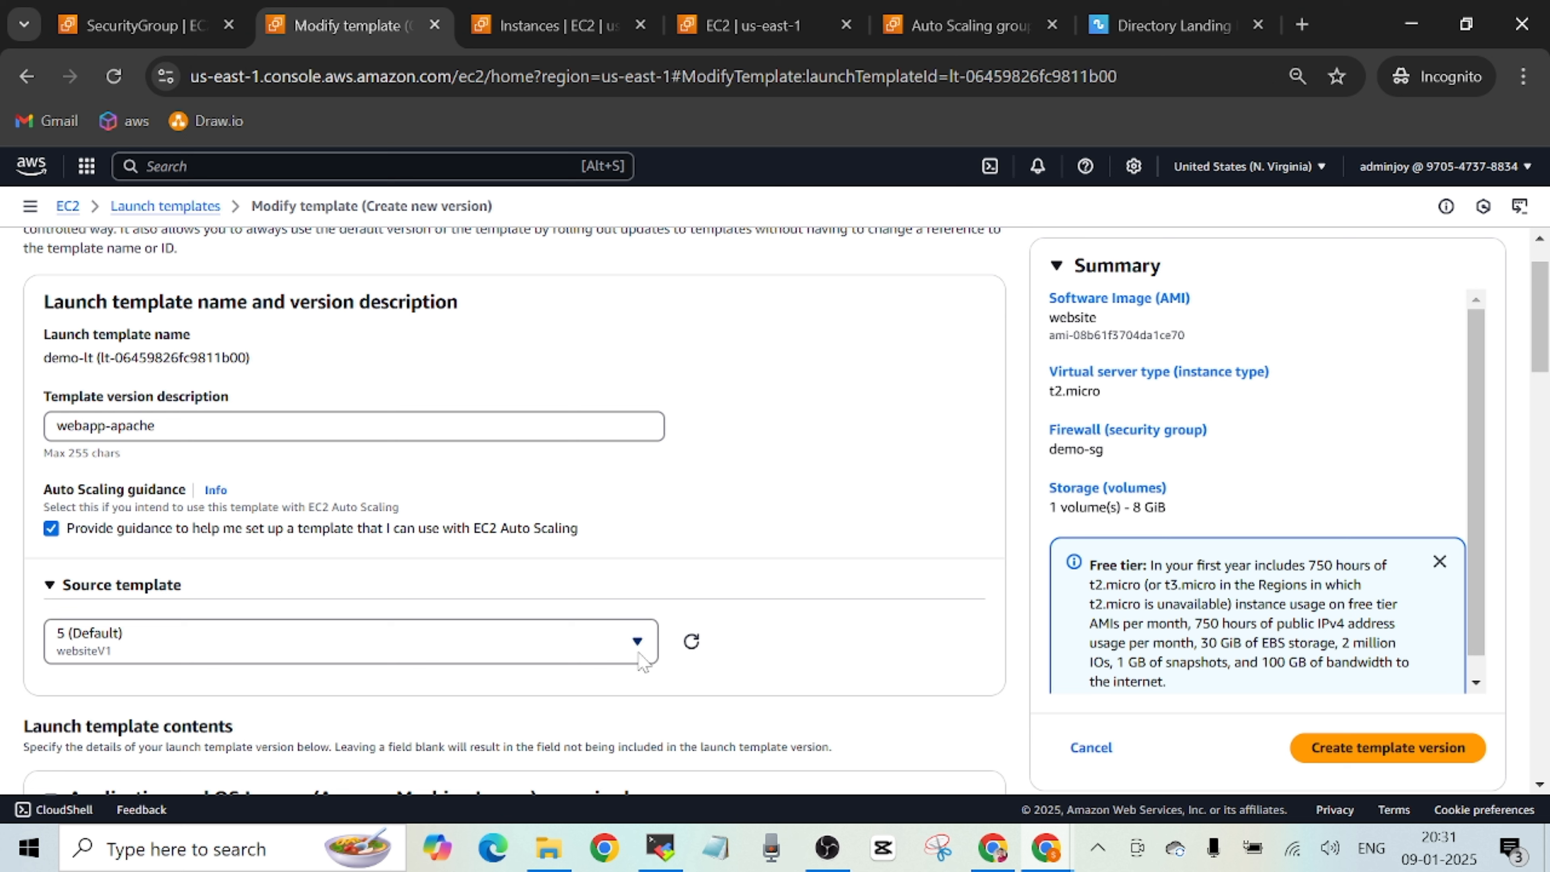
# Review the AMI currently used by the template version, and refresh the AMI list to recheck webapp-apache's status.
pyautogui.scroll(-6, 122, 656)
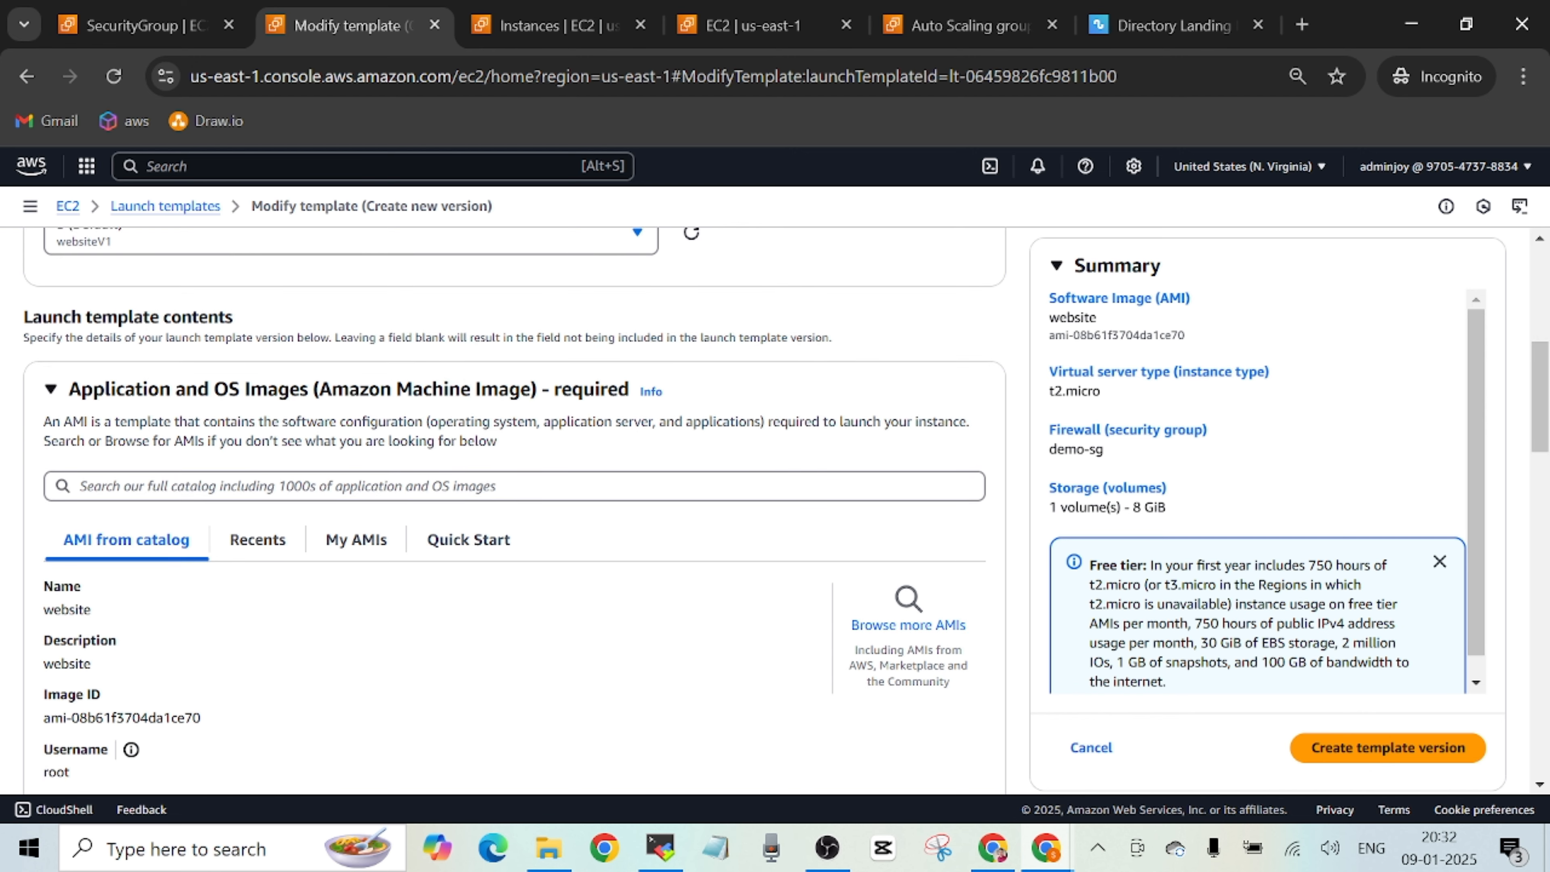
pyautogui.moveTo(1539, 403); pyautogui.dragTo(1535, 430)
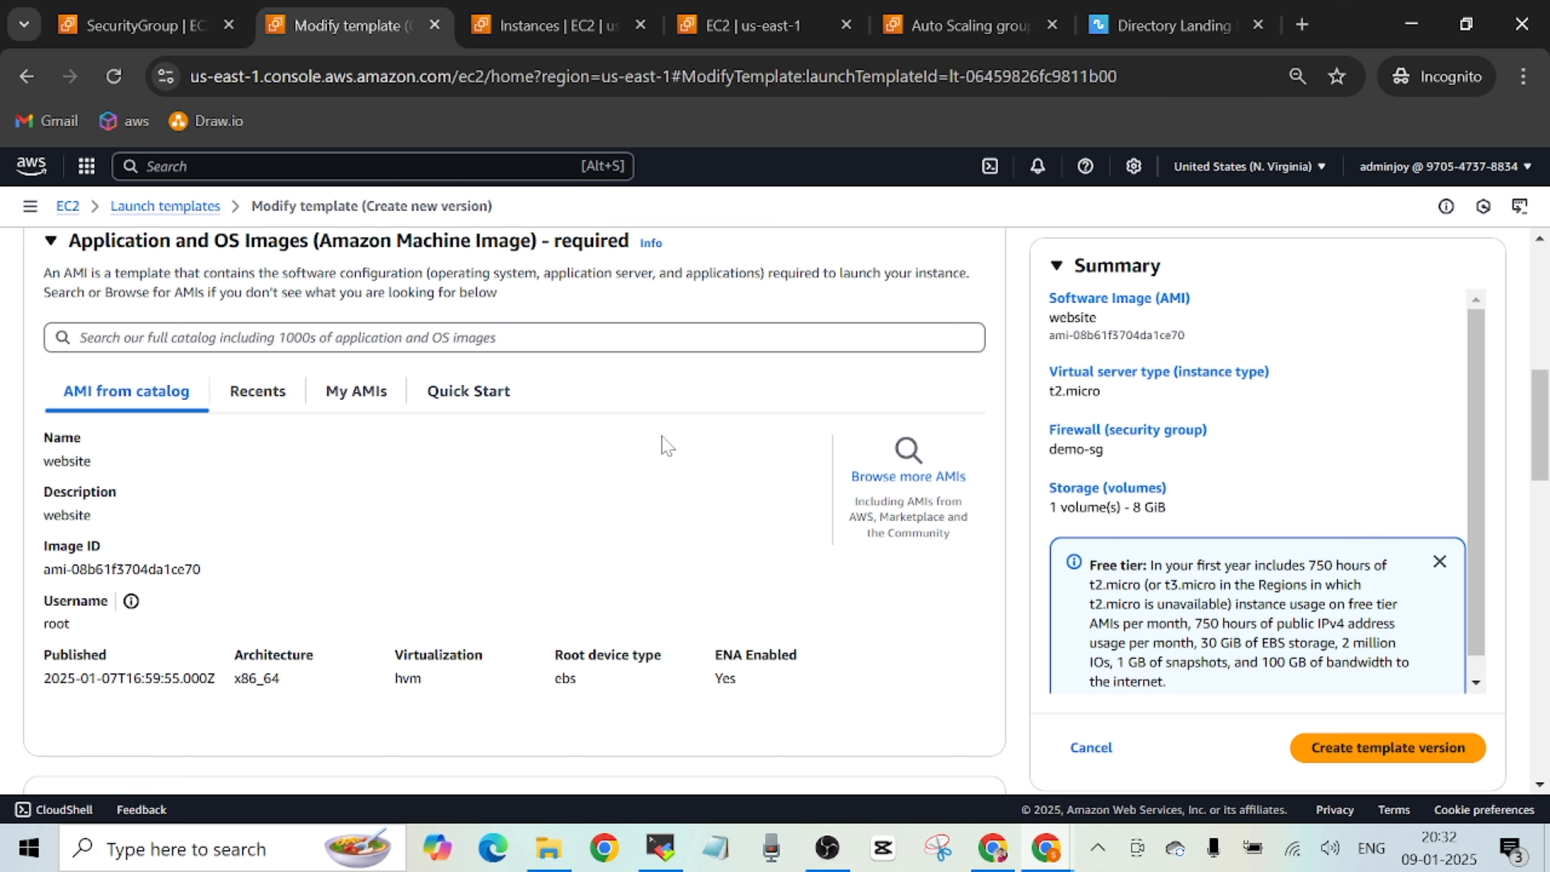
pyautogui.click(568, 33)
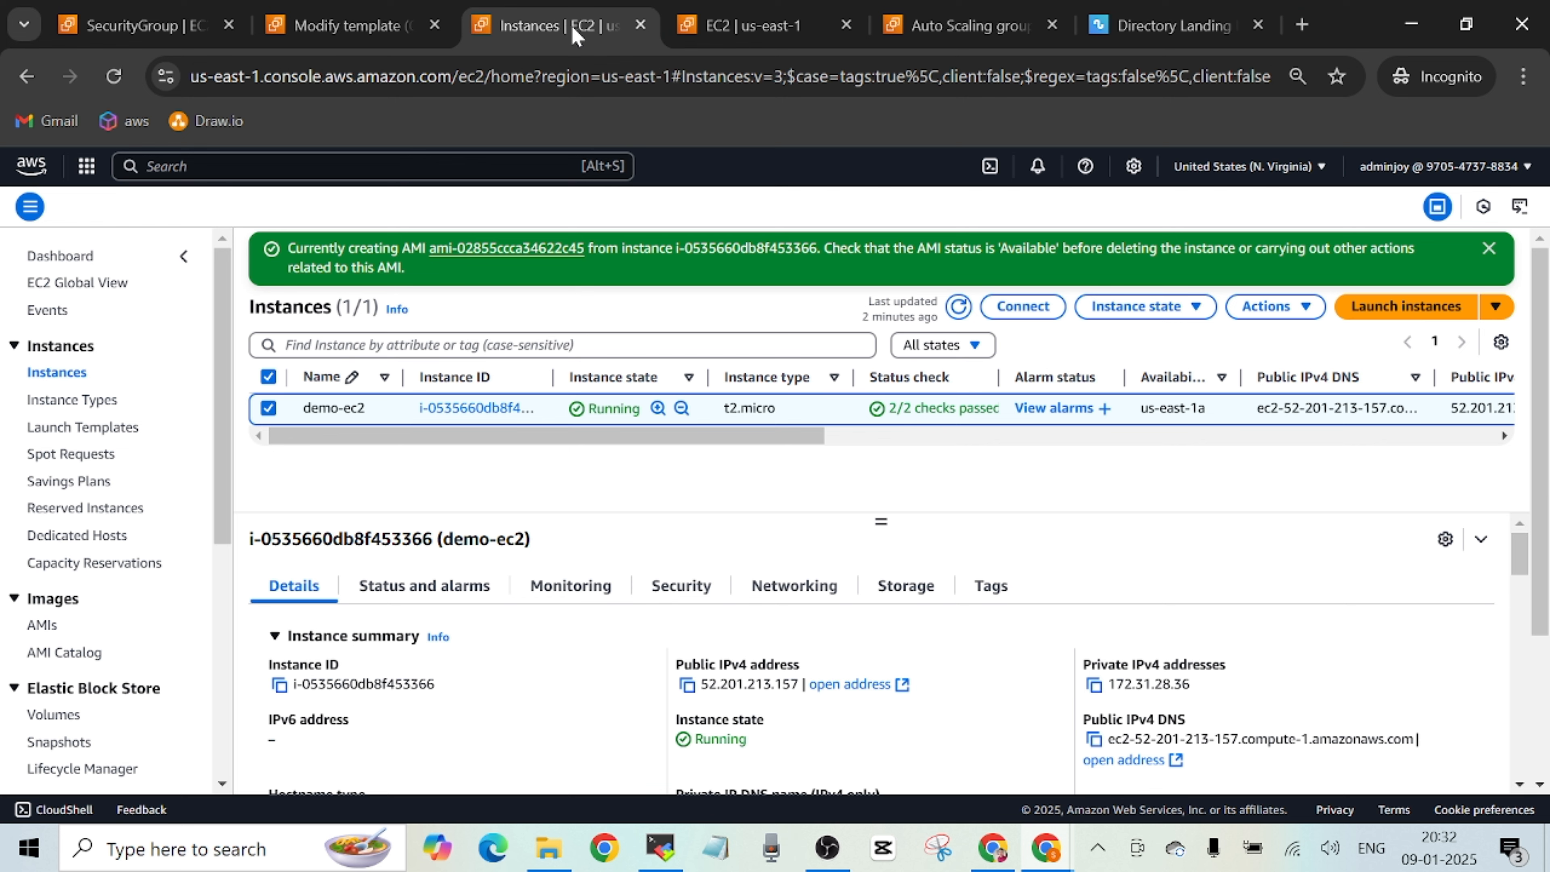
pyautogui.click(732, 26)
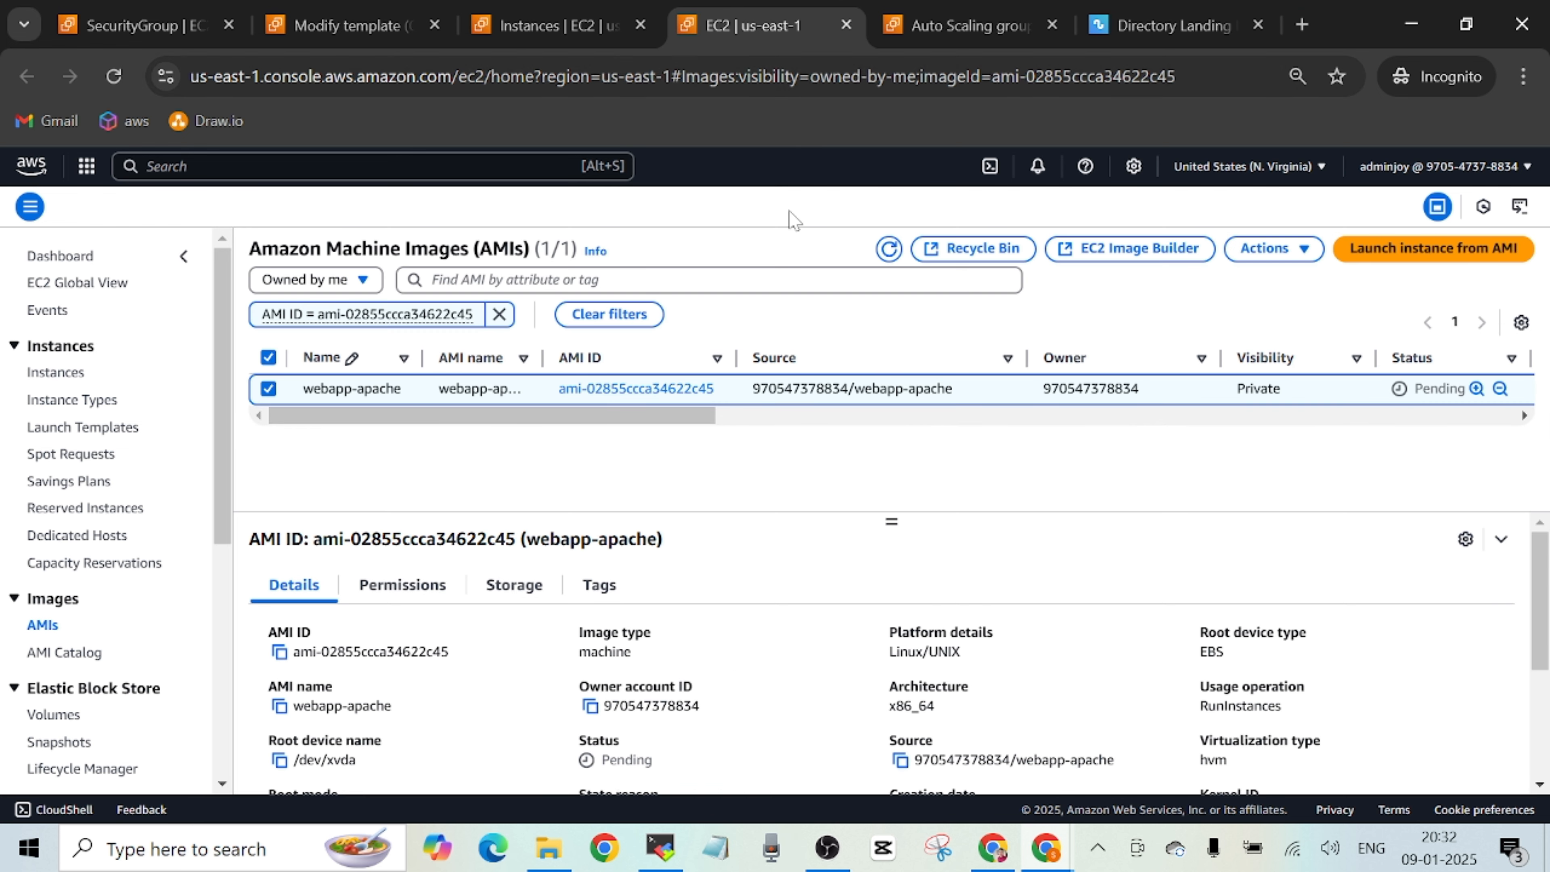
pyautogui.click(889, 249)
pyautogui.click(889, 249)
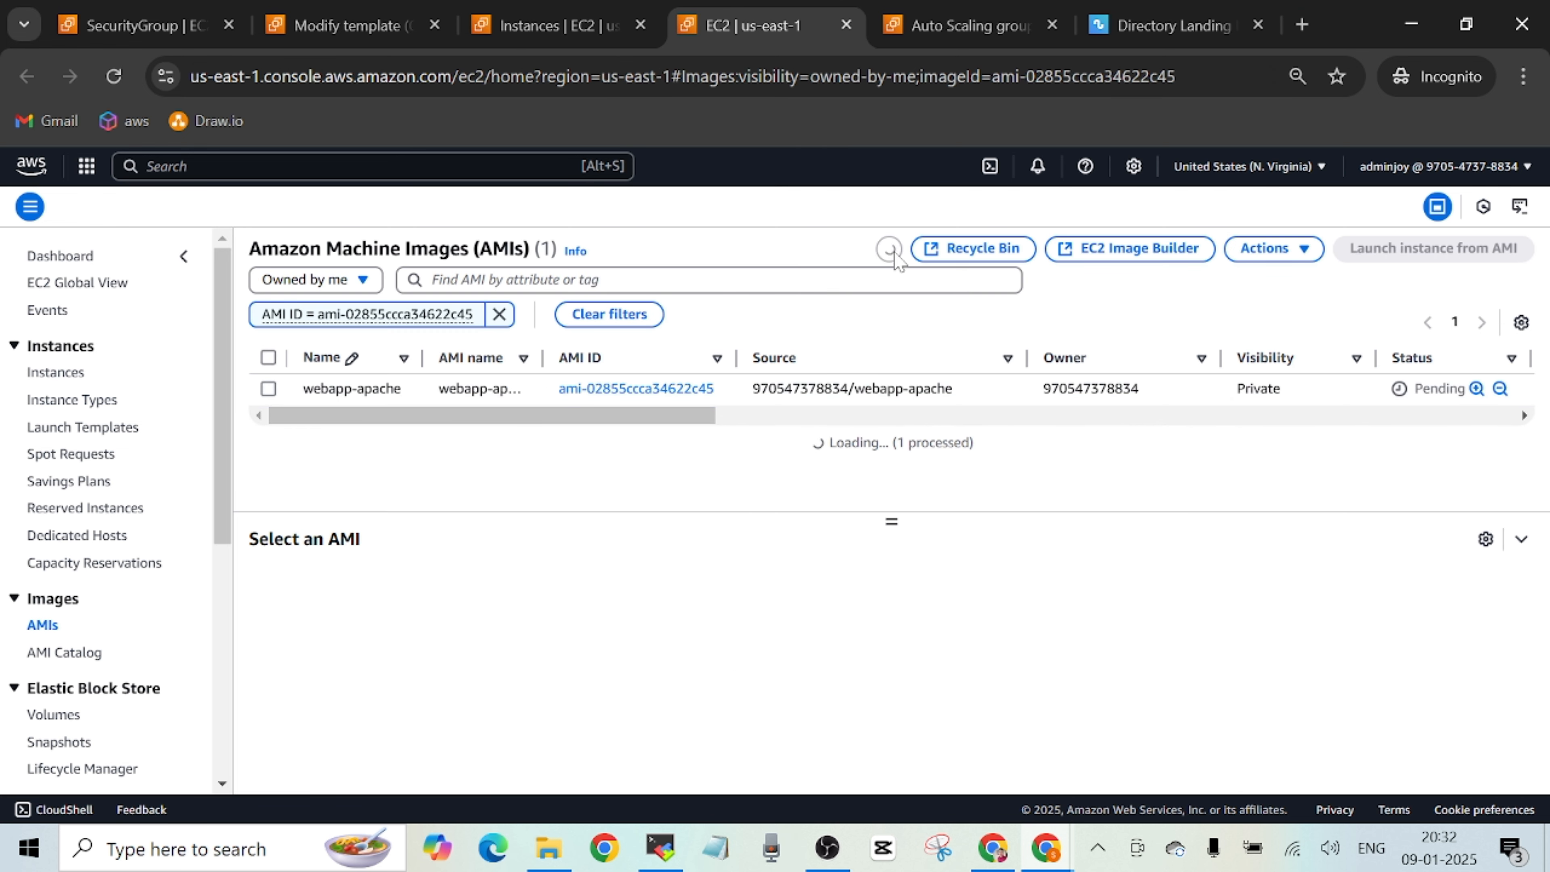
# Return to the template version, browse more AMIs and look for webapp-apache among the account's own AMIs.
pyautogui.click(342, 26)
pyautogui.click(900, 477)
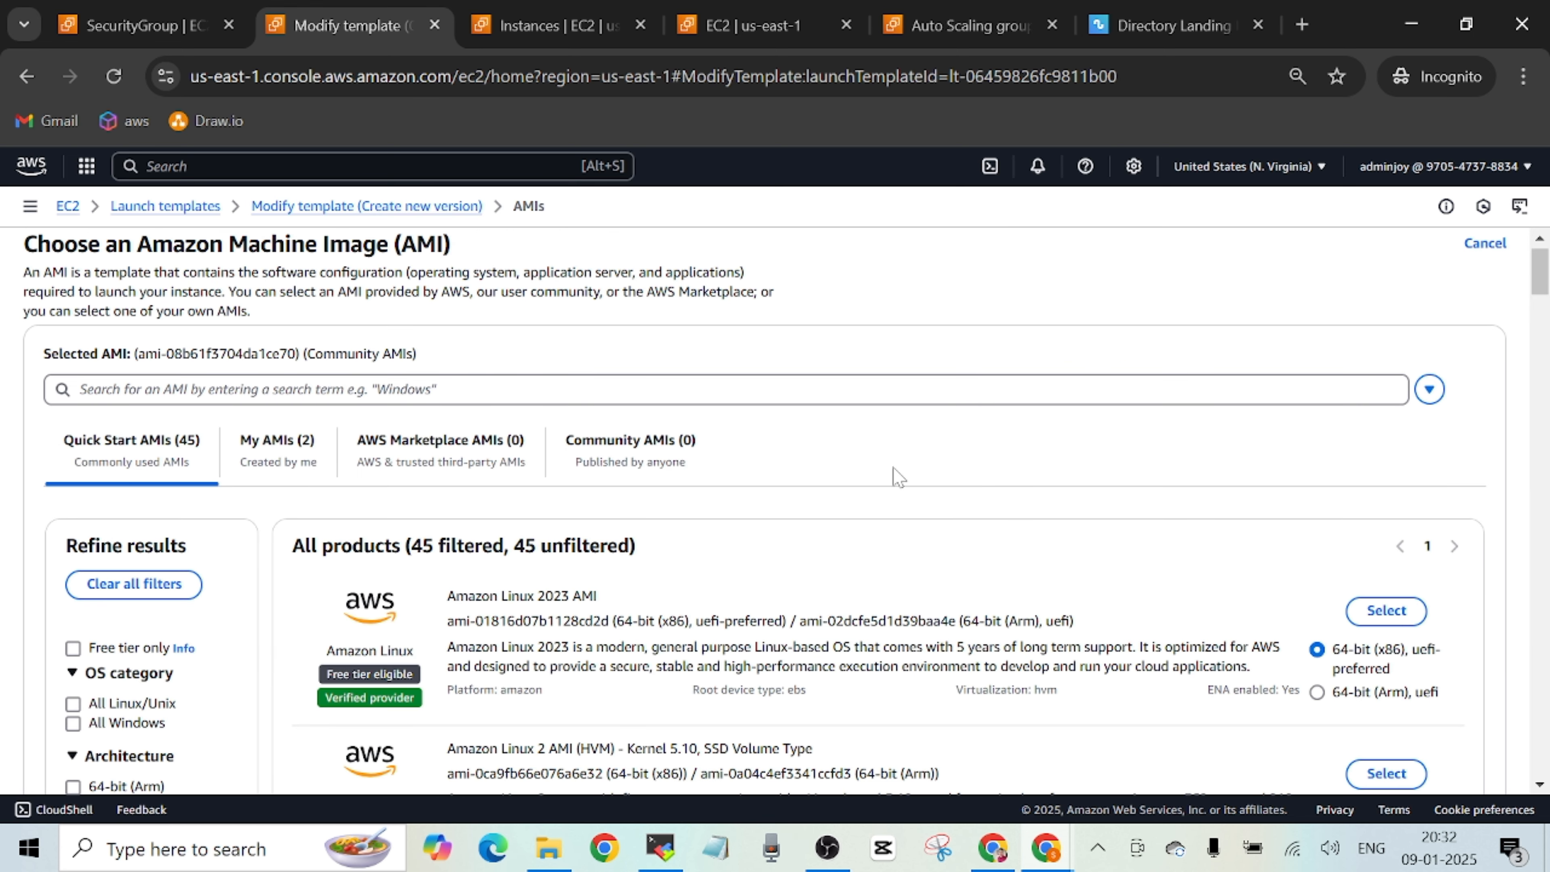
pyautogui.scroll(-1, 1542, 275)
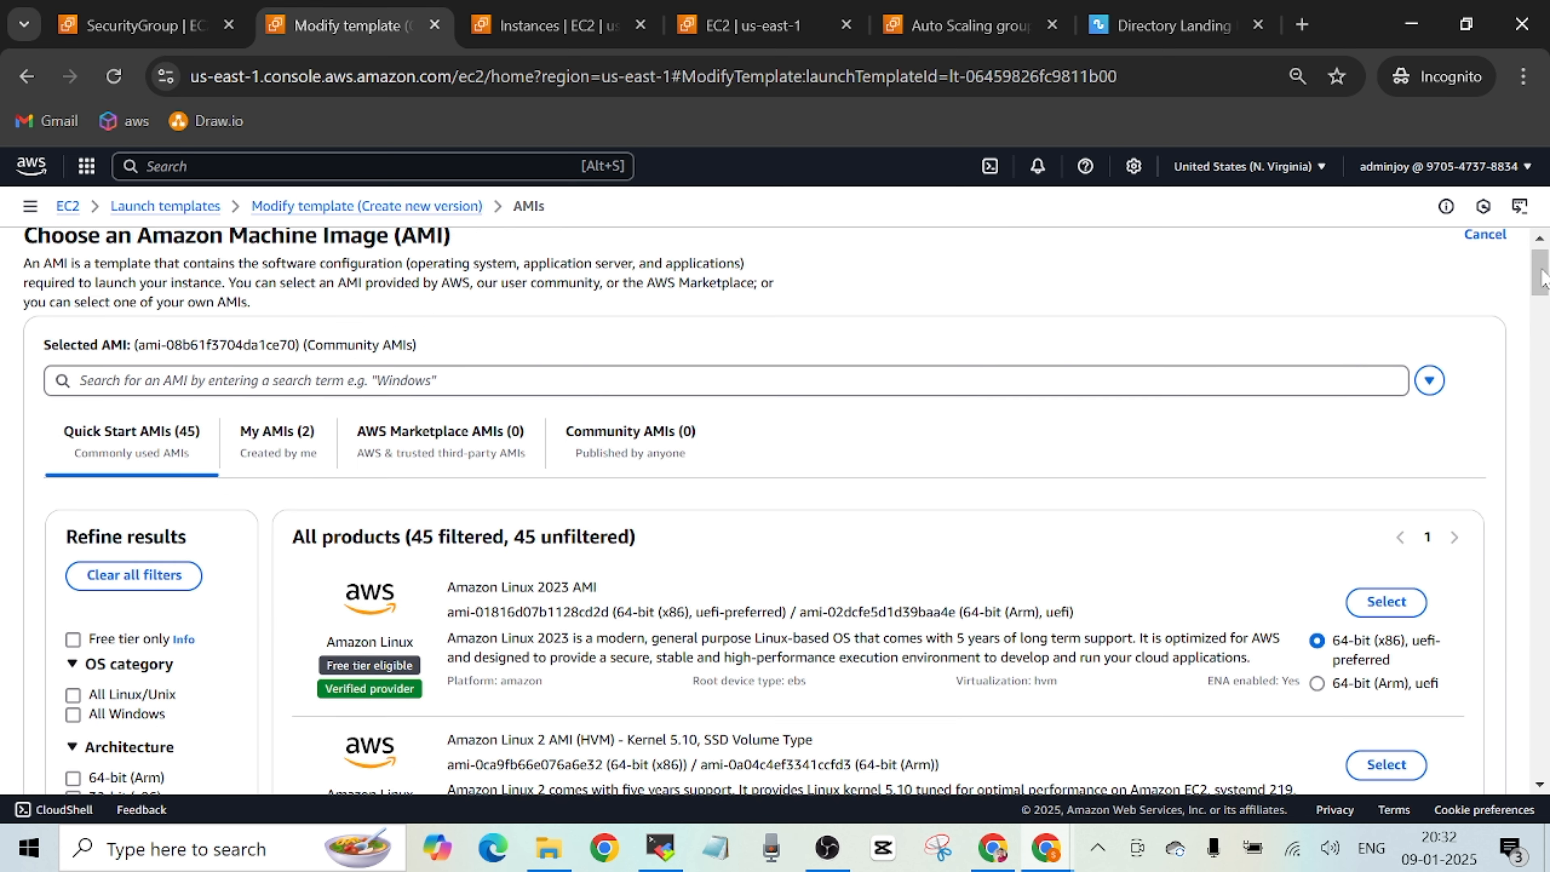
pyautogui.scroll(1, 1543, 277)
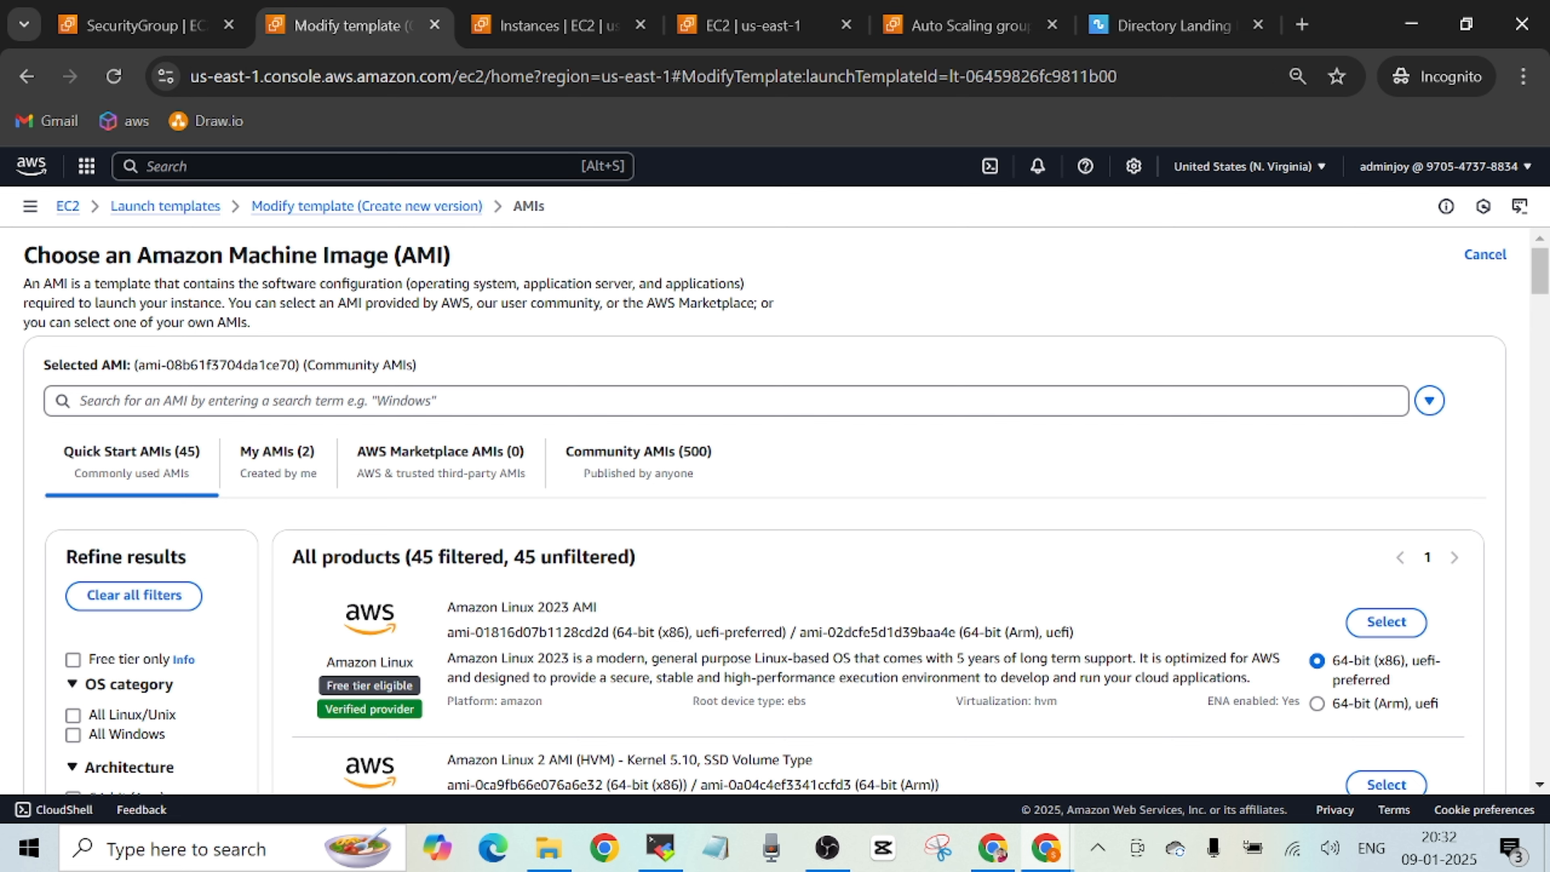
pyautogui.click(282, 455)
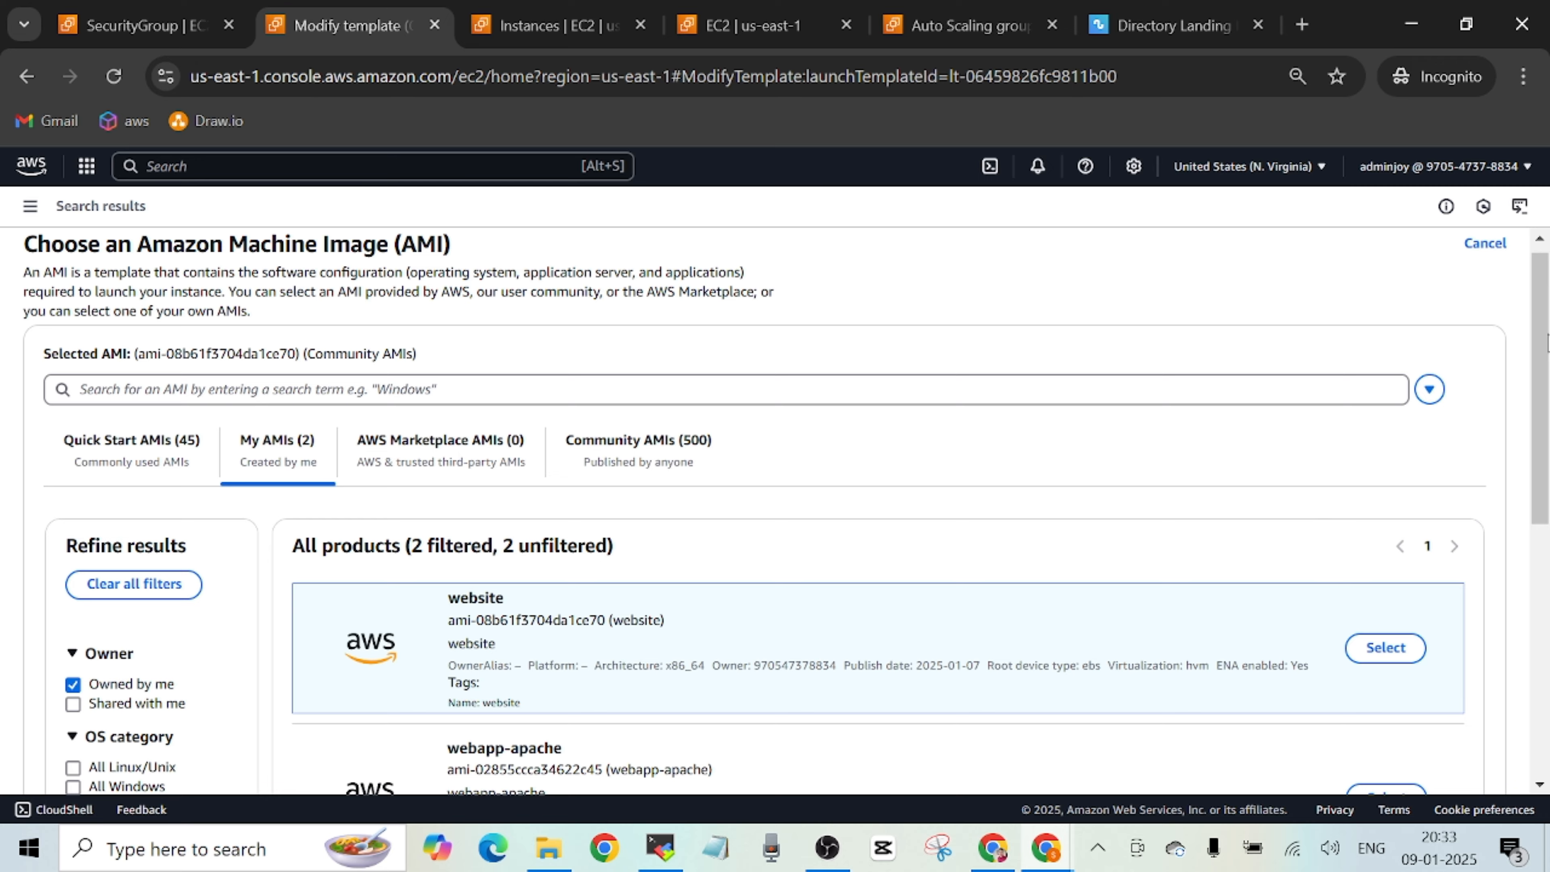
pyautogui.scroll(-4, 1547, 342)
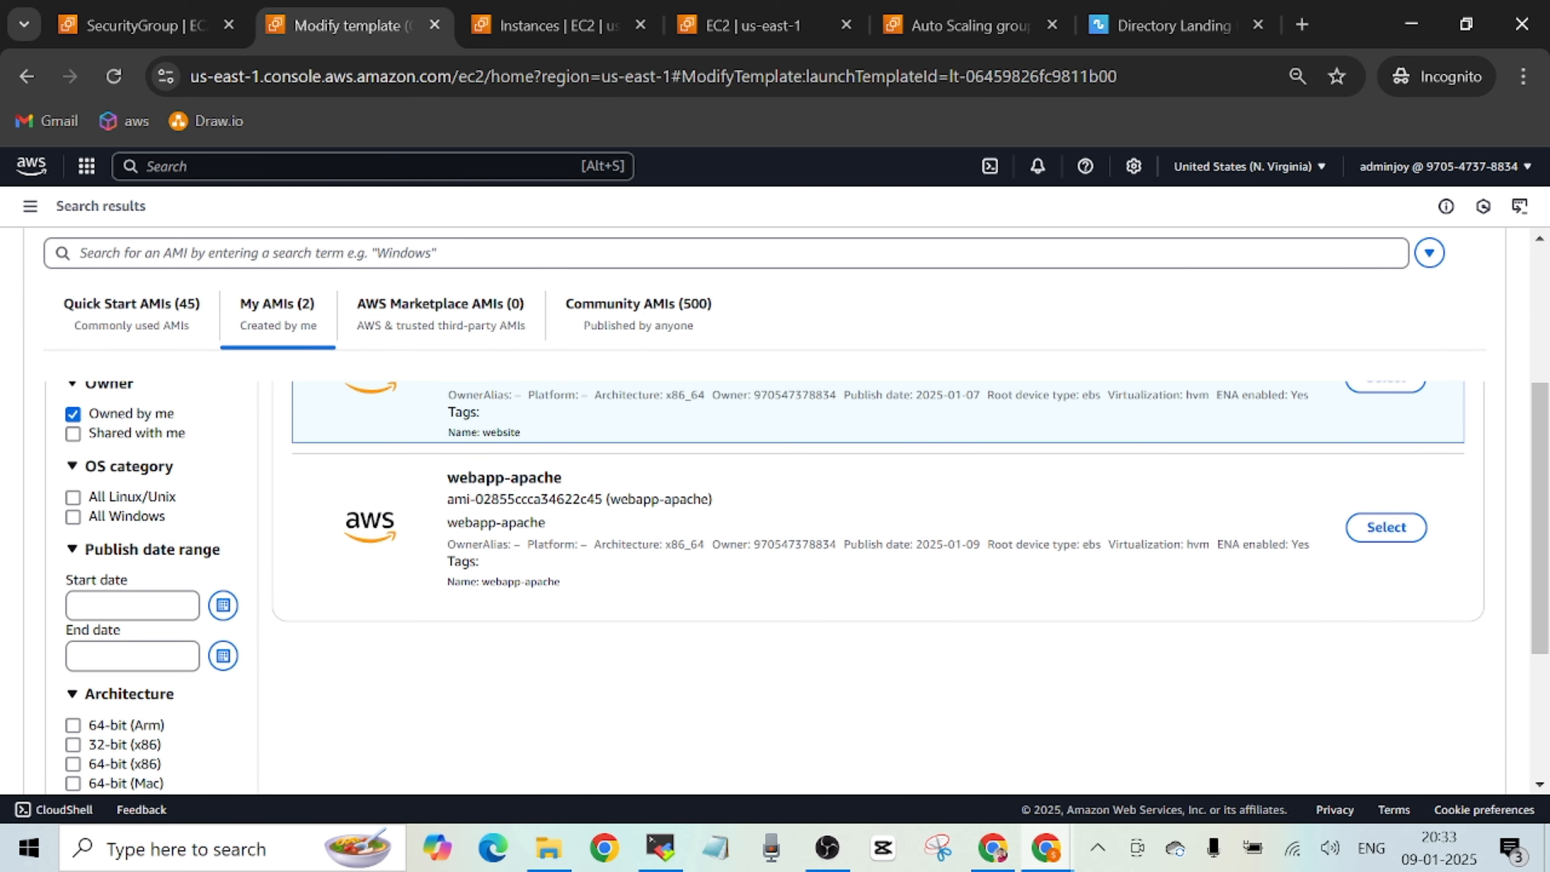
pyautogui.moveTo(1541, 494); pyautogui.dragTo(1548, 383)
pyautogui.scroll(-1, 786, 513)
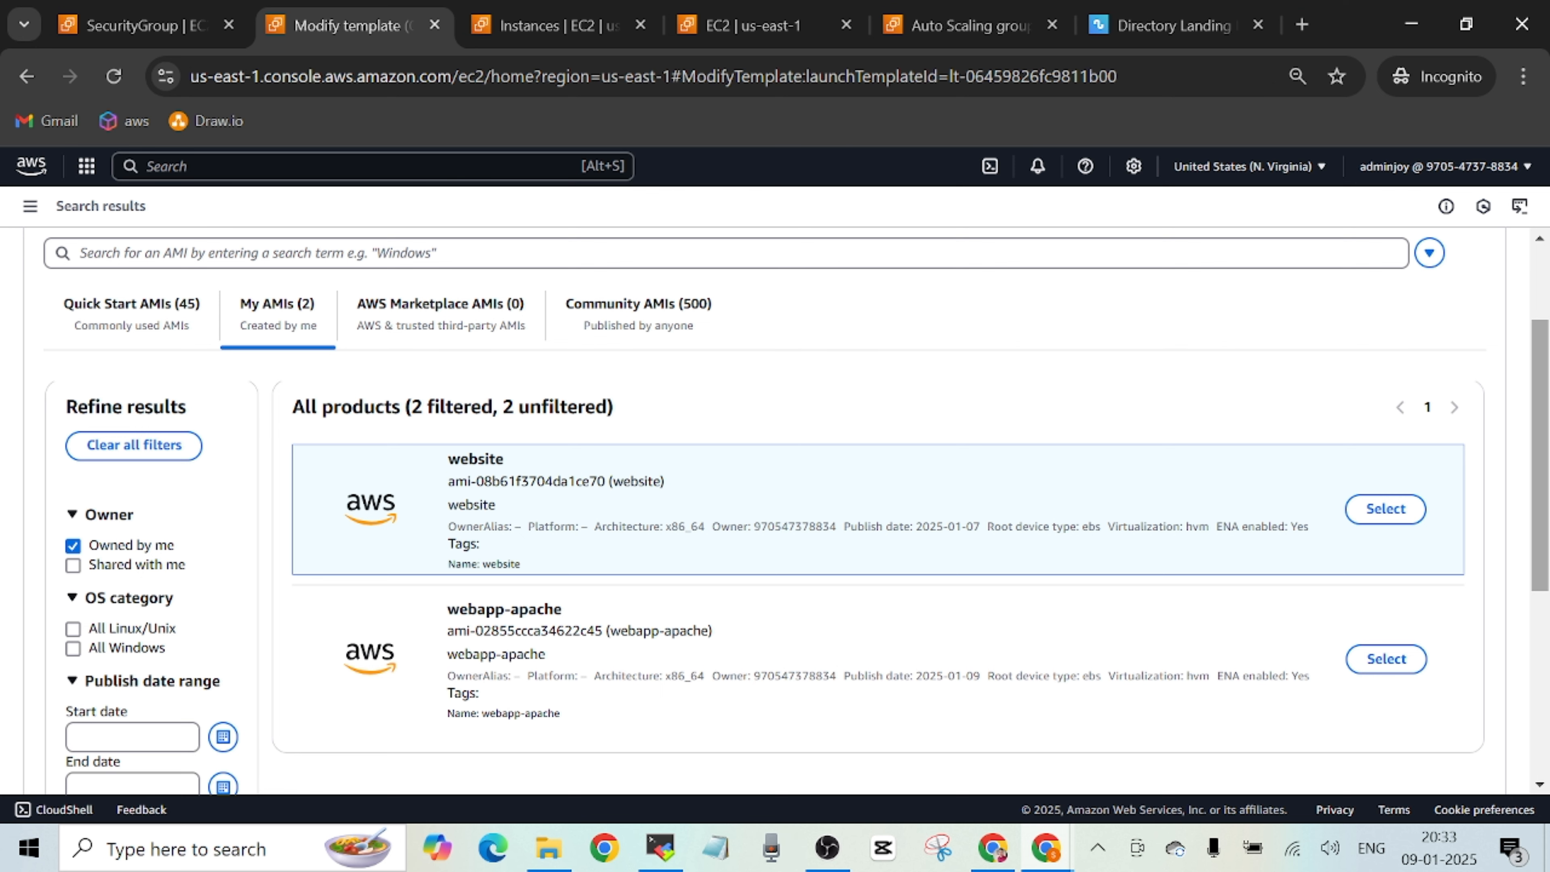
# Switch to the AMI list and refresh it to recheck the status of the webapp-apache image.
pyautogui.click(569, 29)
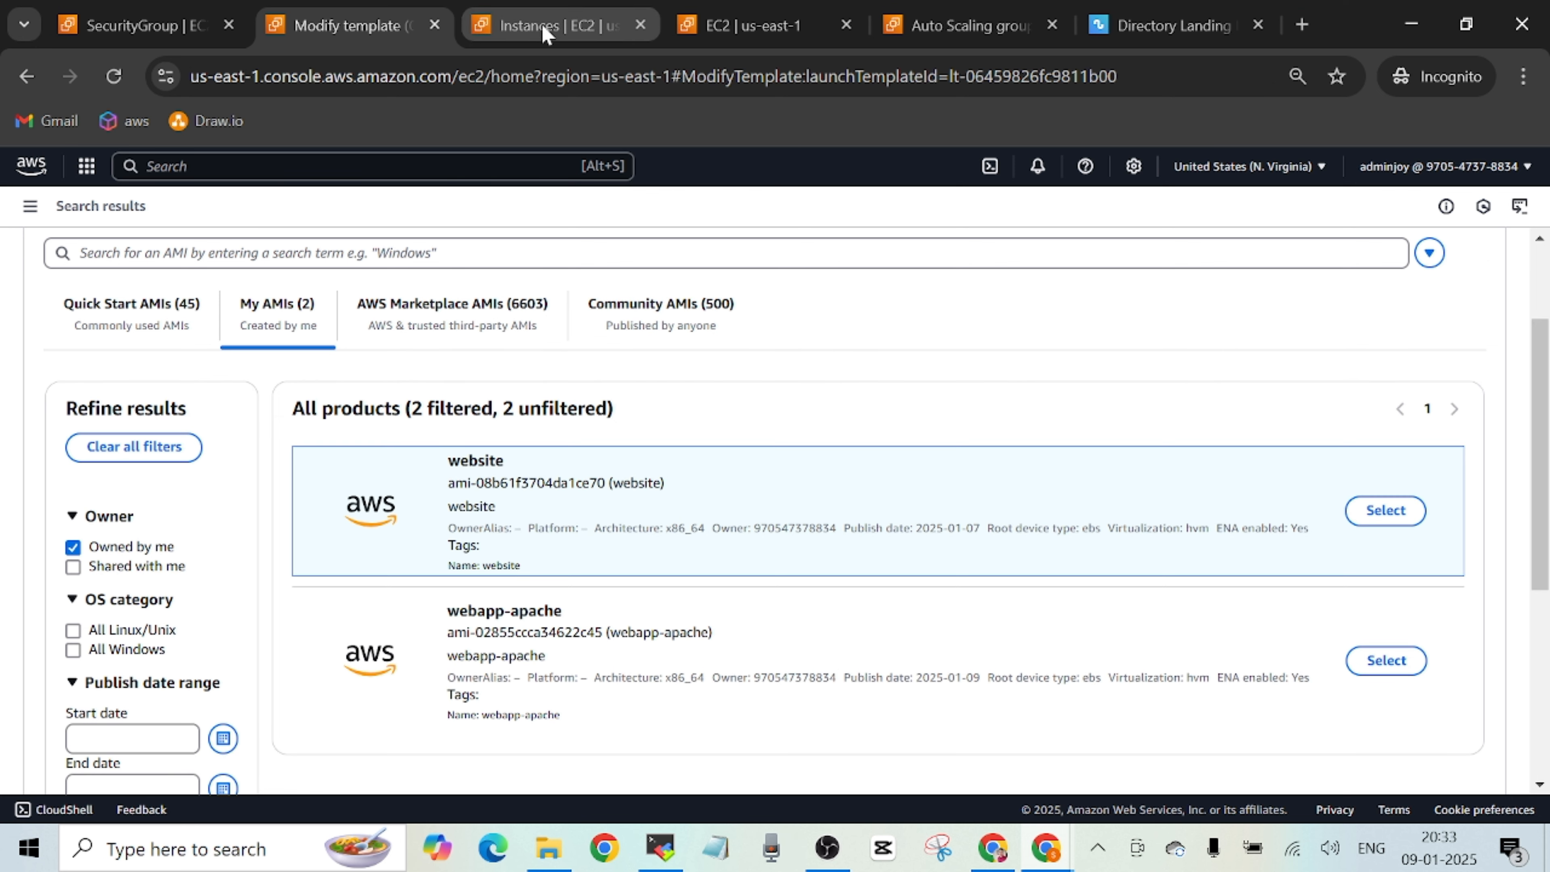
pyautogui.click(744, 30)
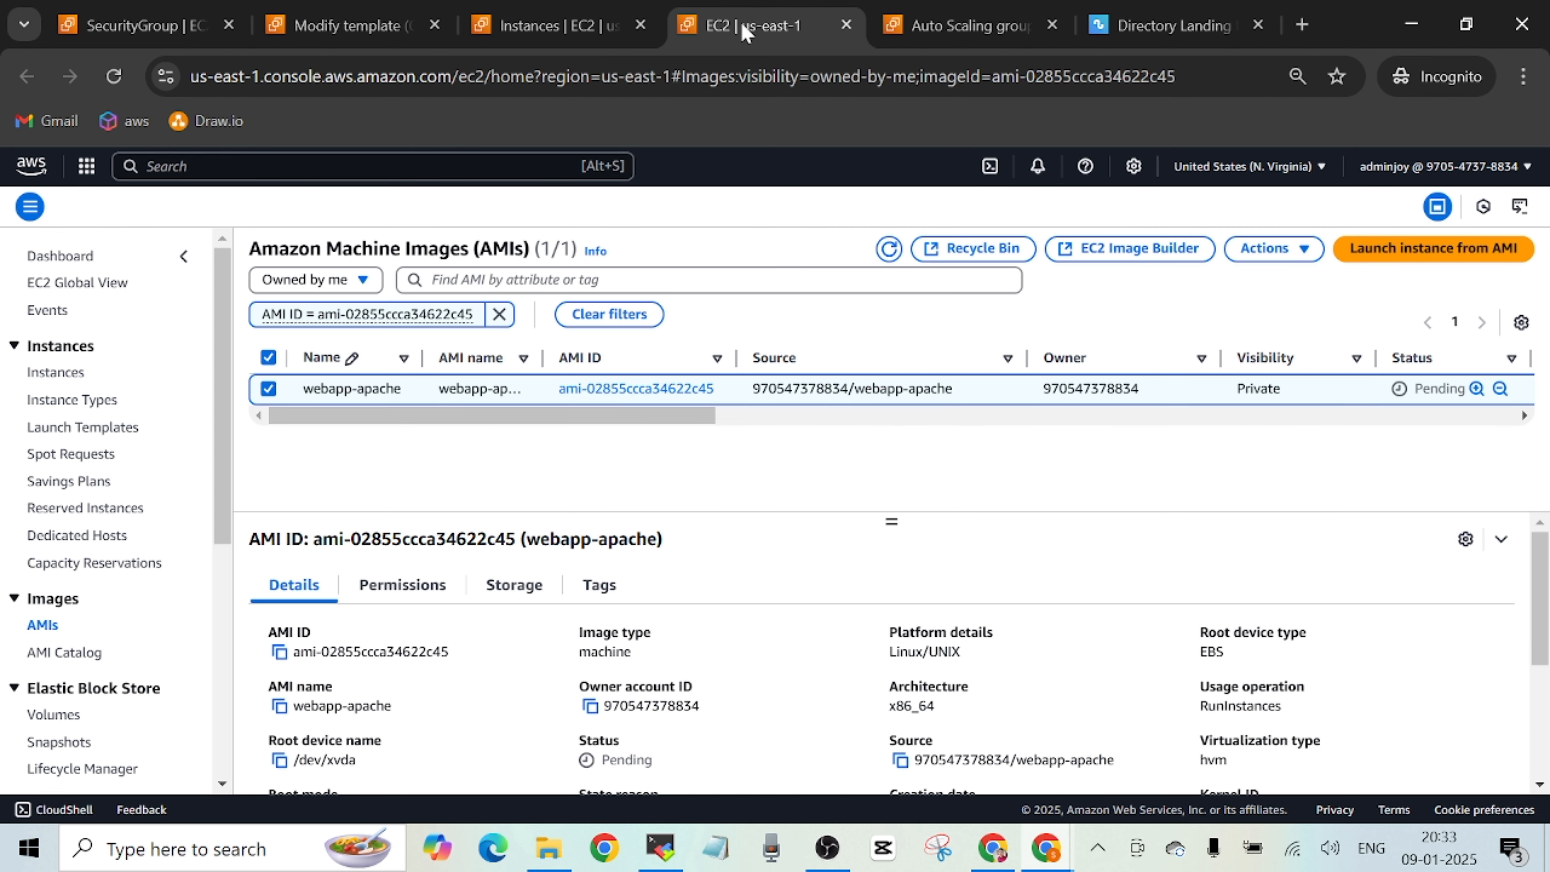
pyautogui.click(888, 249)
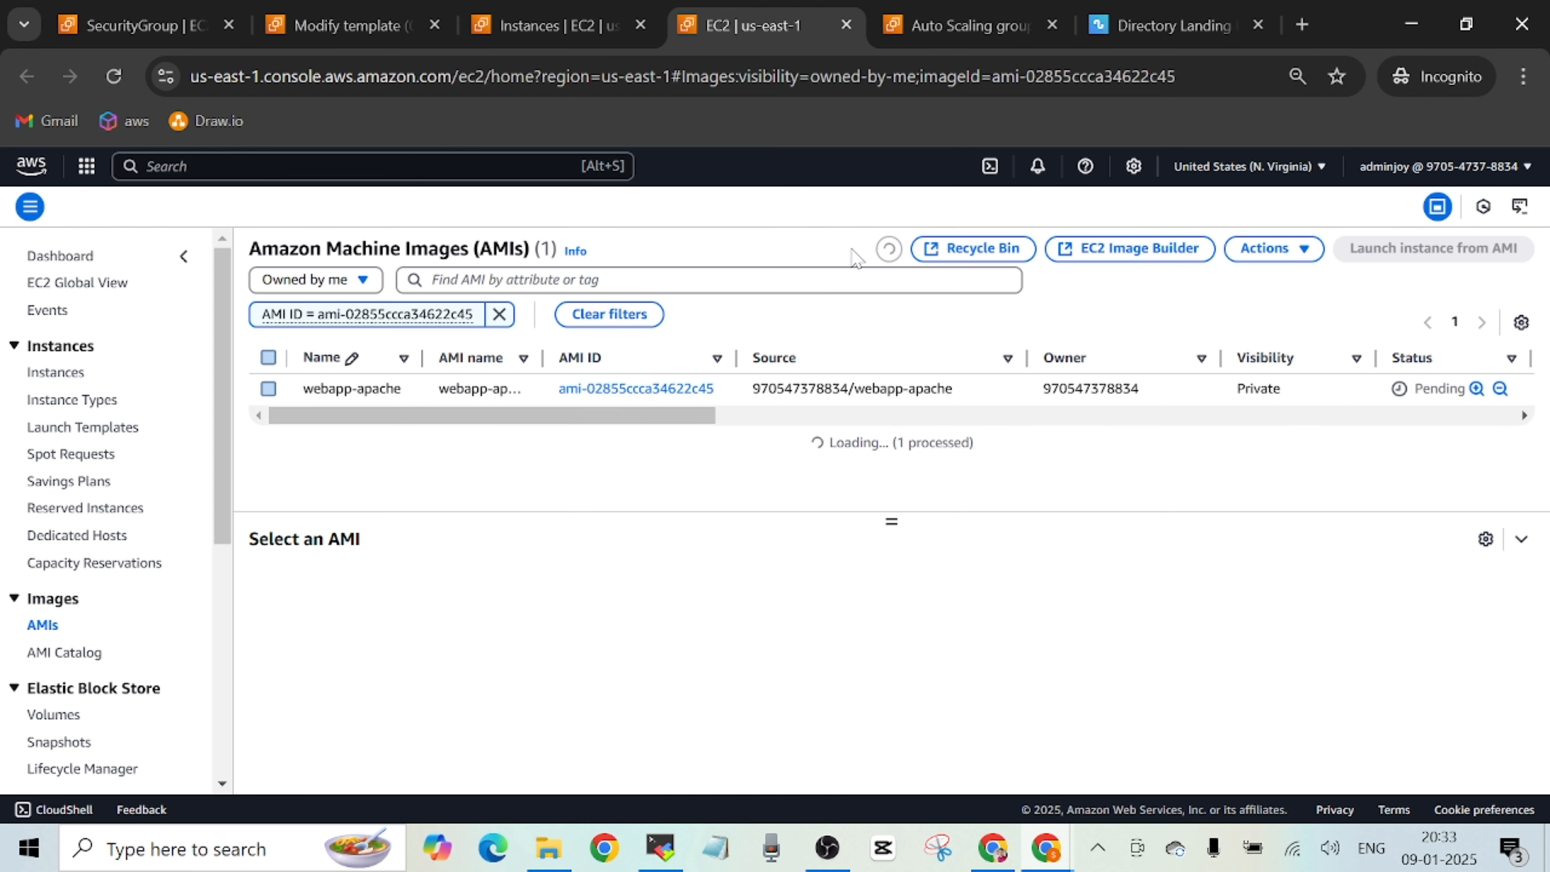
pyautogui.click(889, 249)
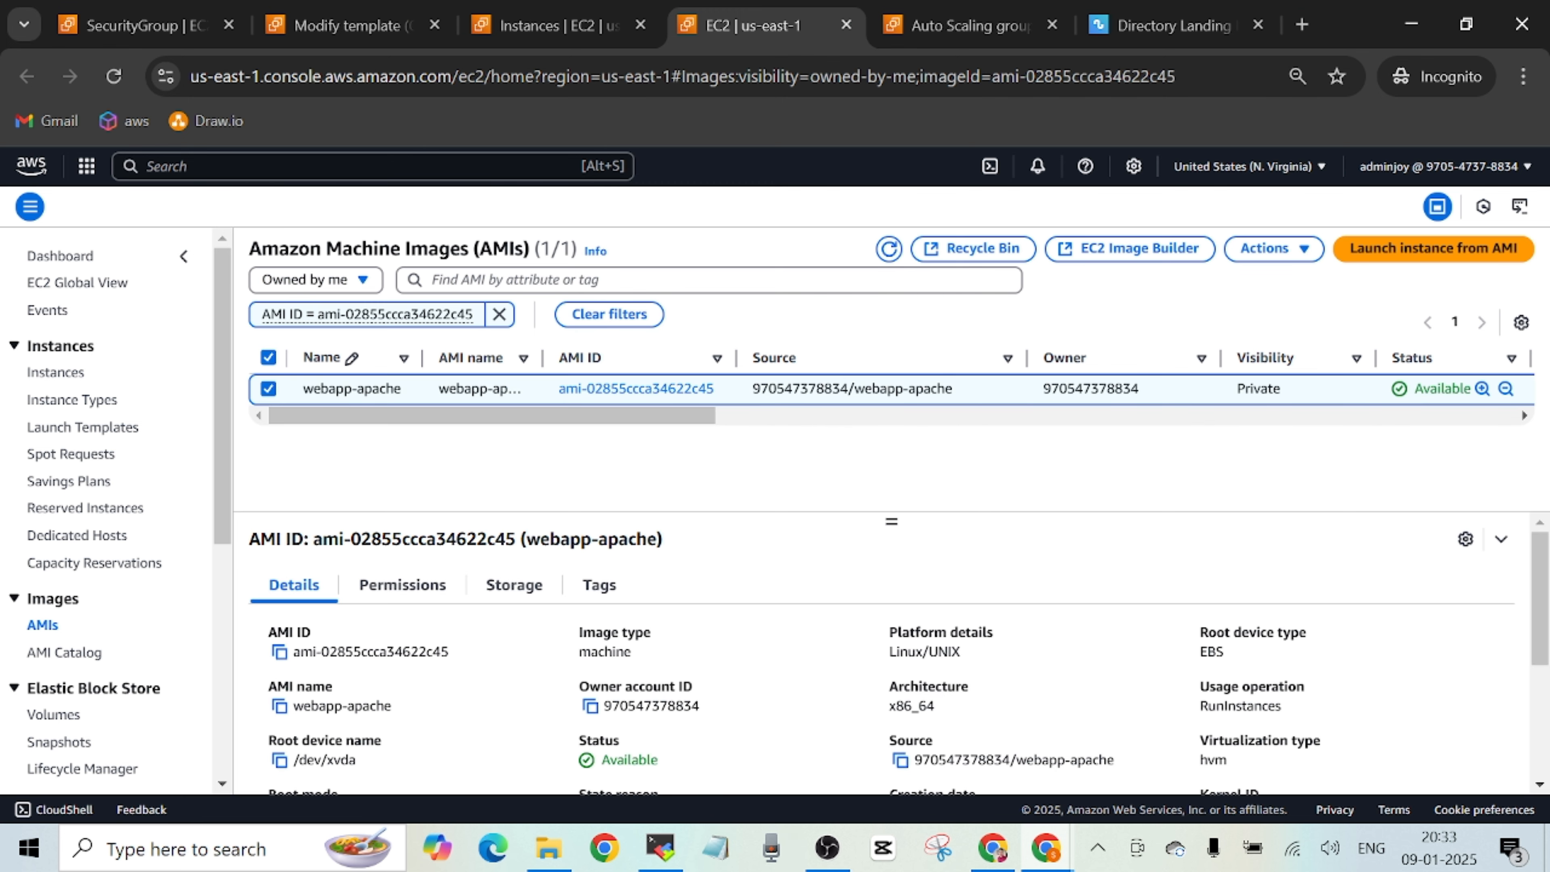
# Select the webapp-apache AMI for the new template version and compare its image ID with the AMI list.
pyautogui.click(367, 28)
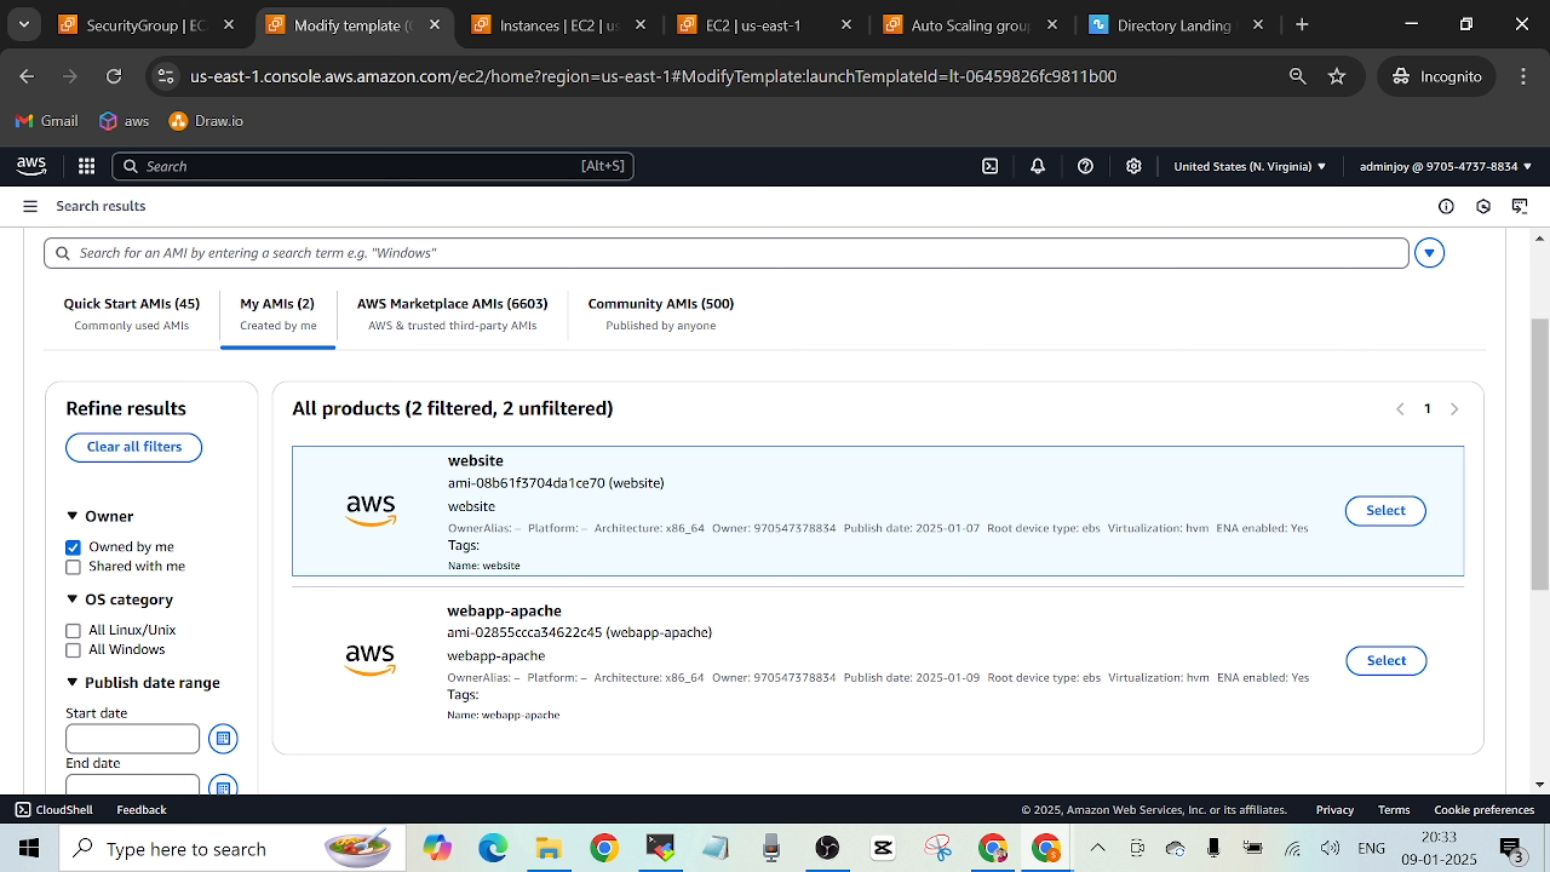
pyautogui.click(1387, 661)
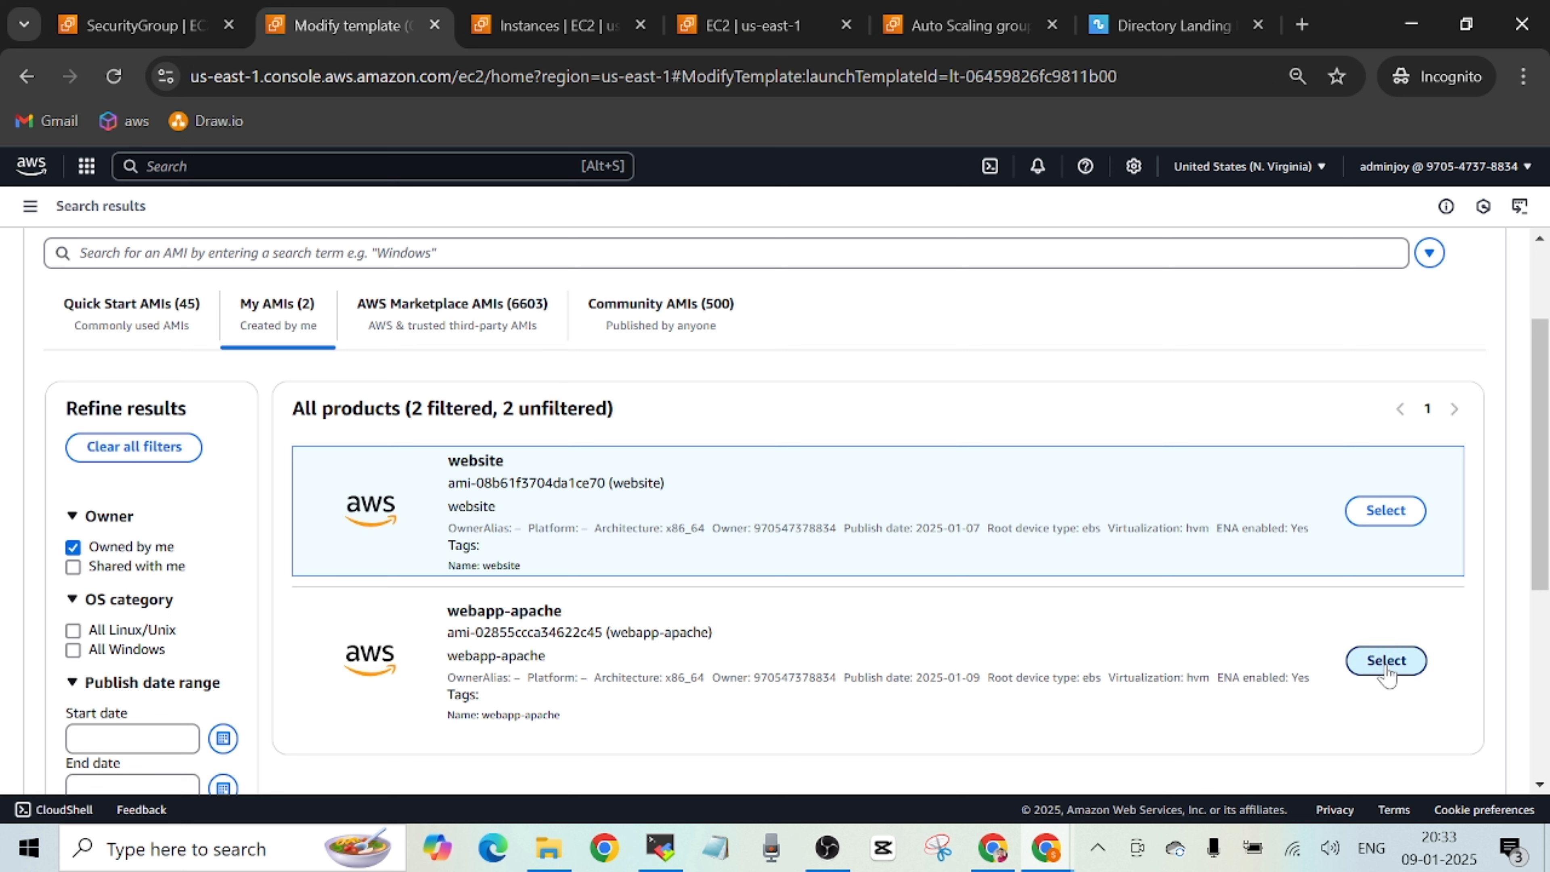
pyautogui.click(1387, 661)
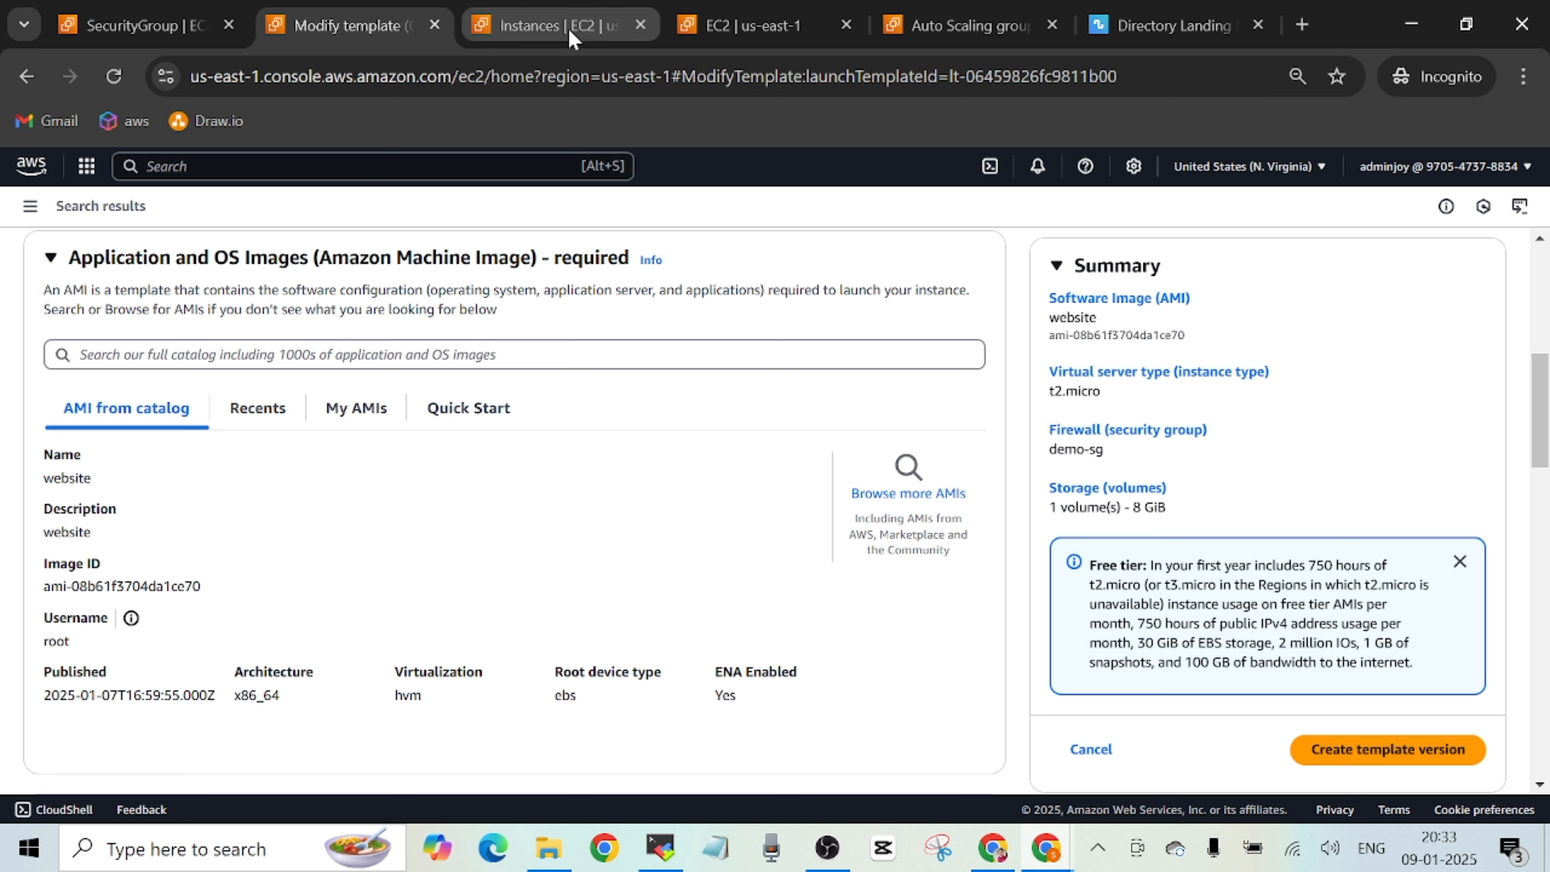
pyautogui.click(758, 27)
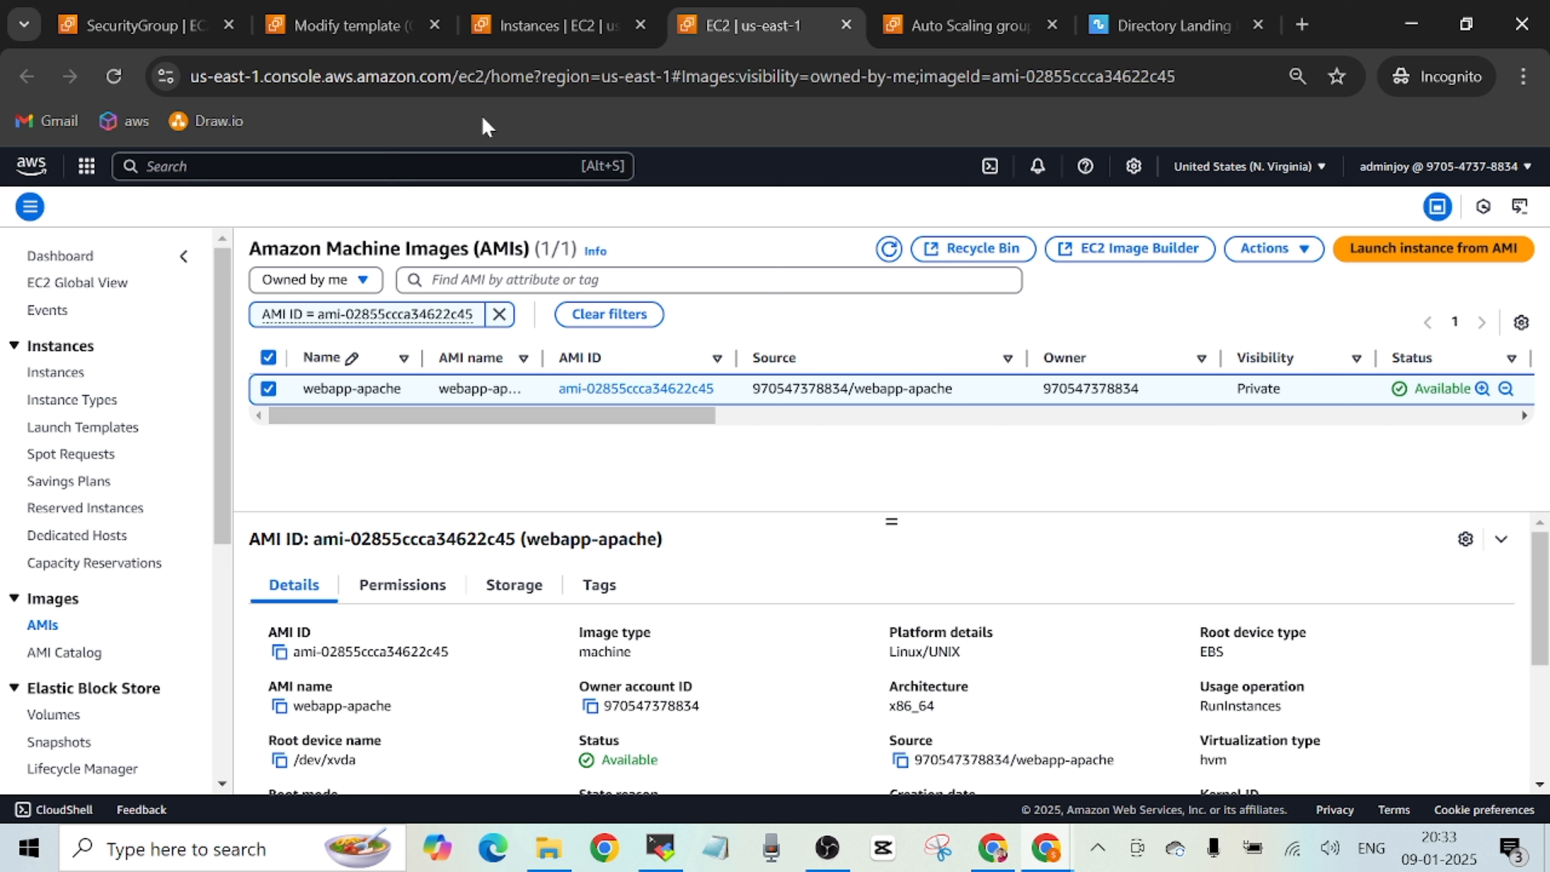
pyautogui.click(369, 28)
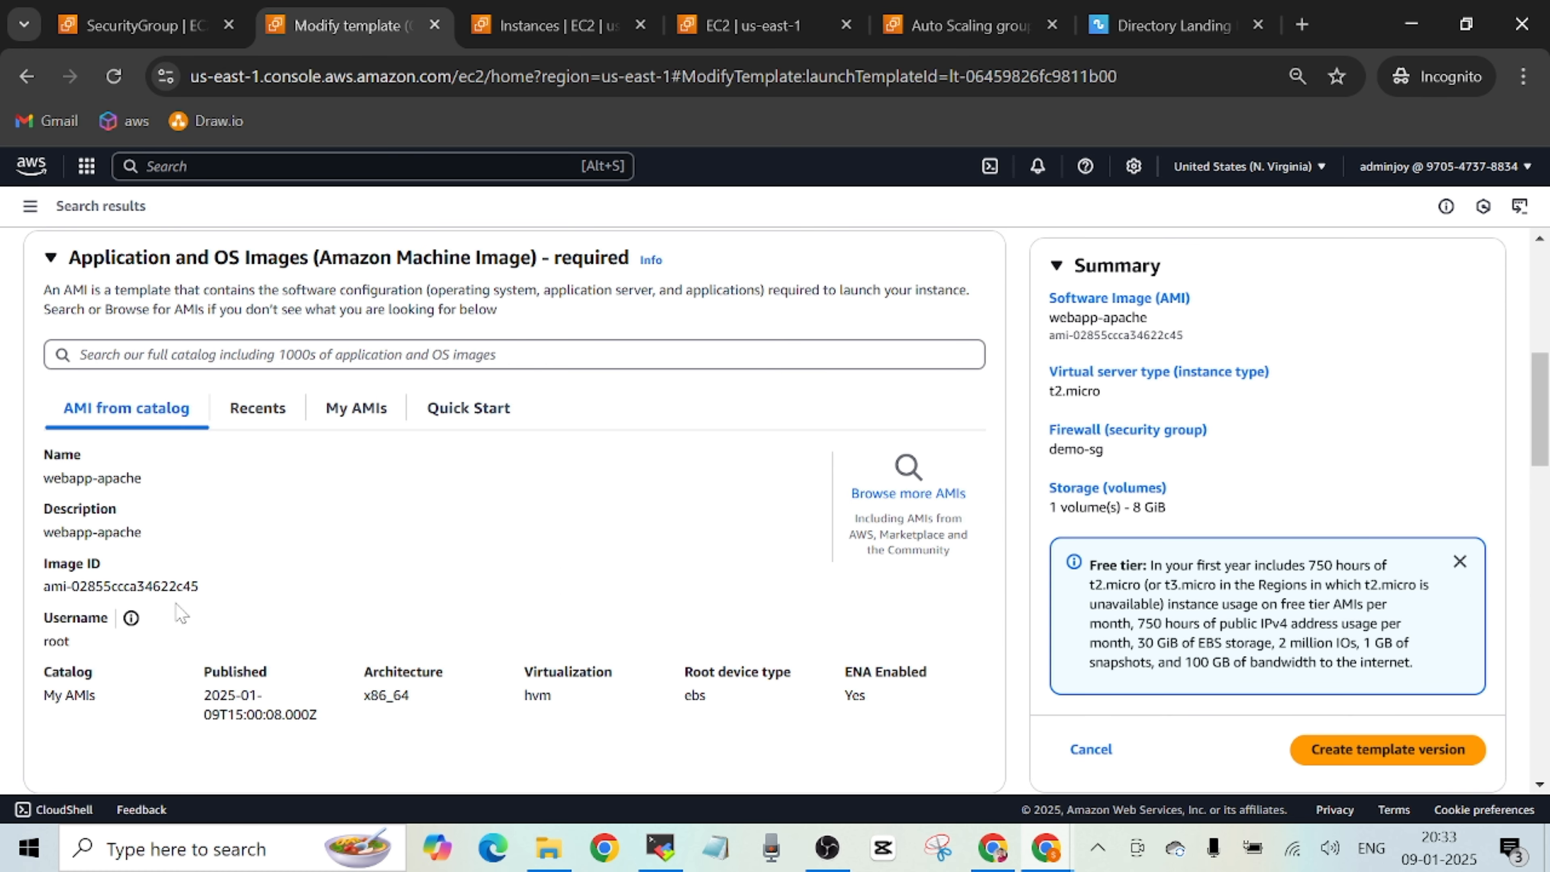
# Review the key pair and network settings, create the template version and open the demo-lt launch template.
pyautogui.moveTo(1541, 403); pyautogui.dragTo(1533, 577)
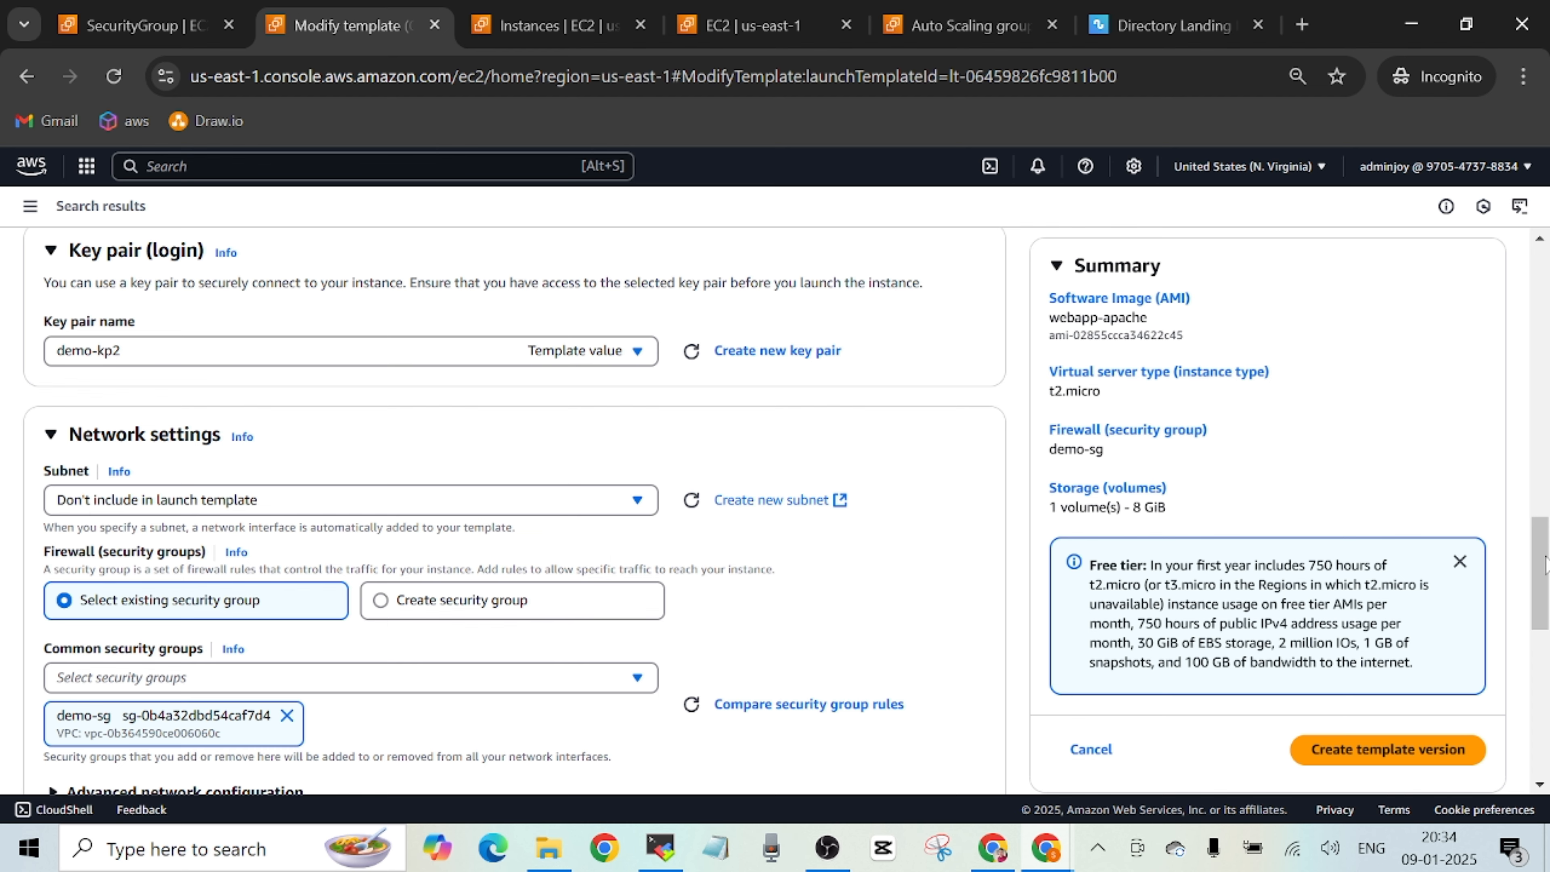
pyautogui.moveTo(1542, 569); pyautogui.dragTo(1544, 713)
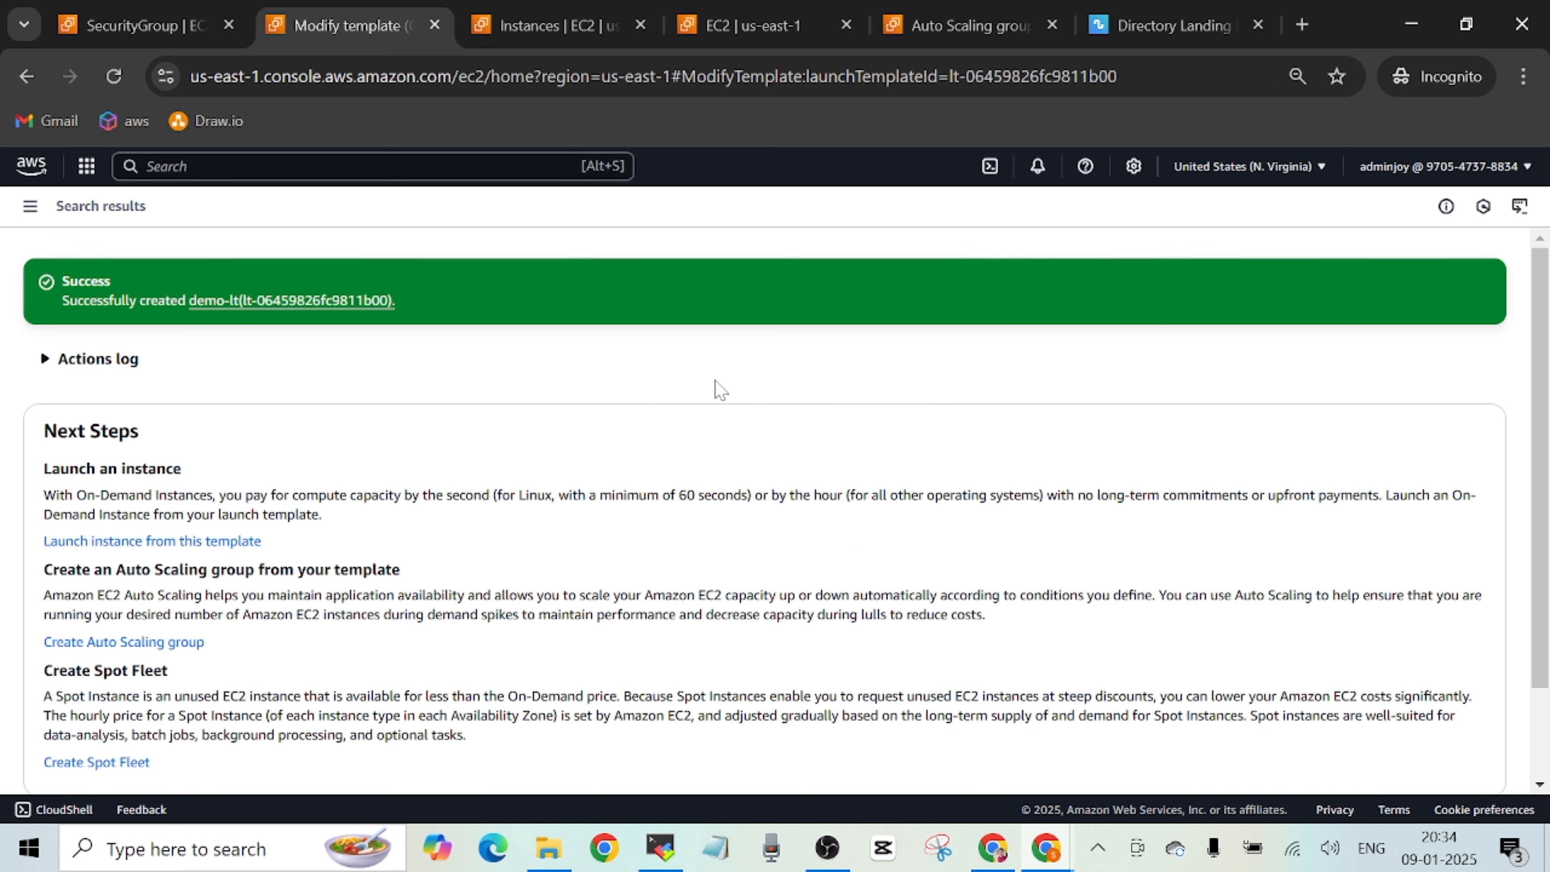
pyautogui.click(318, 305)
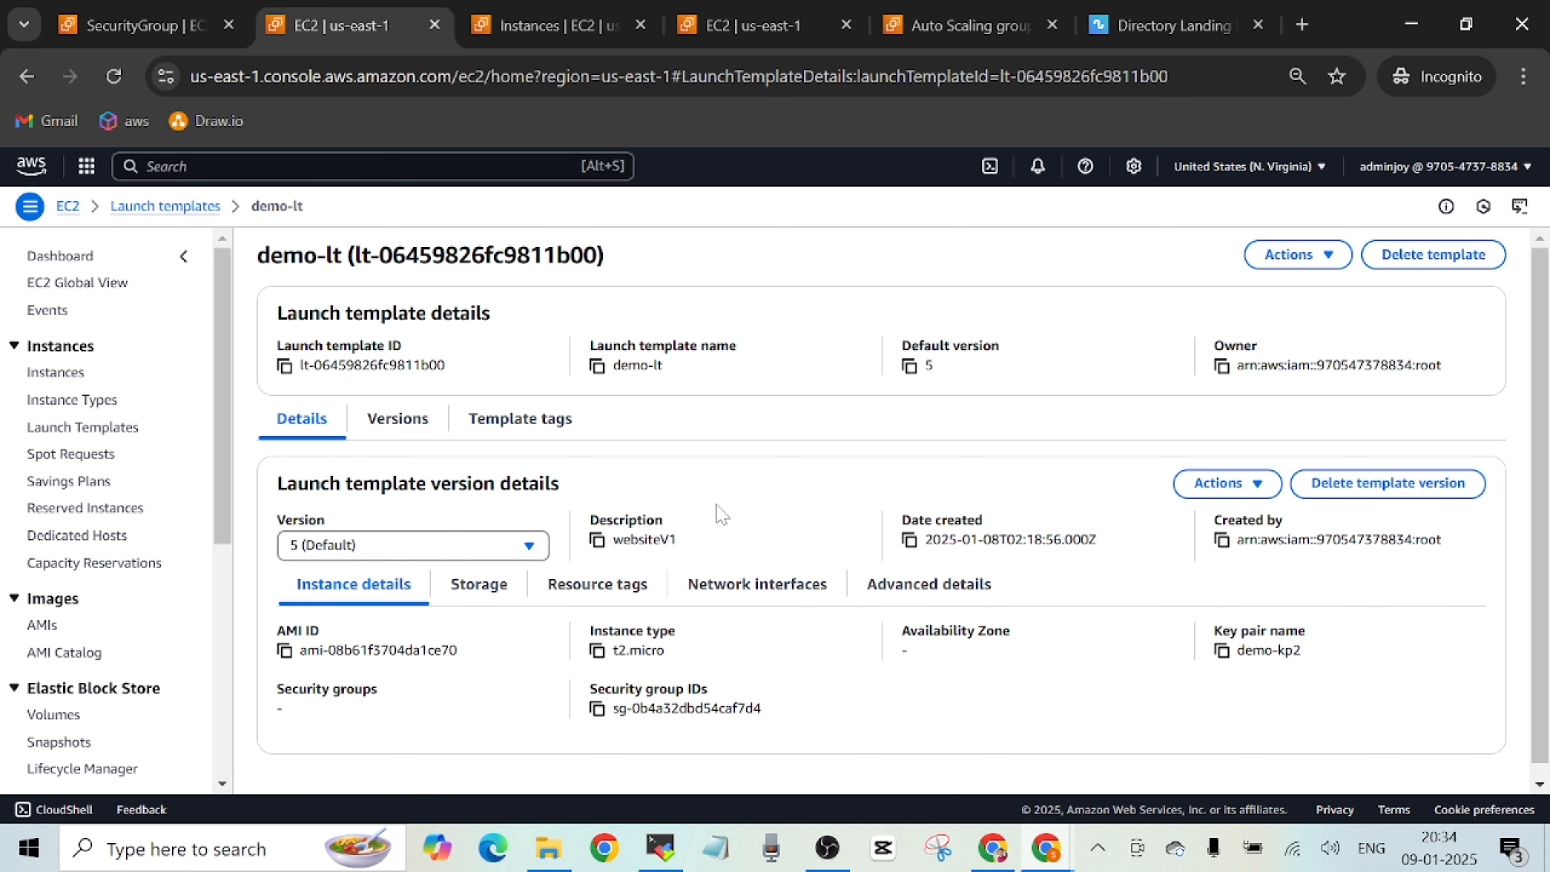
# Look through demo-lt's versions and set version 6 (webapp-apache) as the template's default version.
pyautogui.click(528, 546)
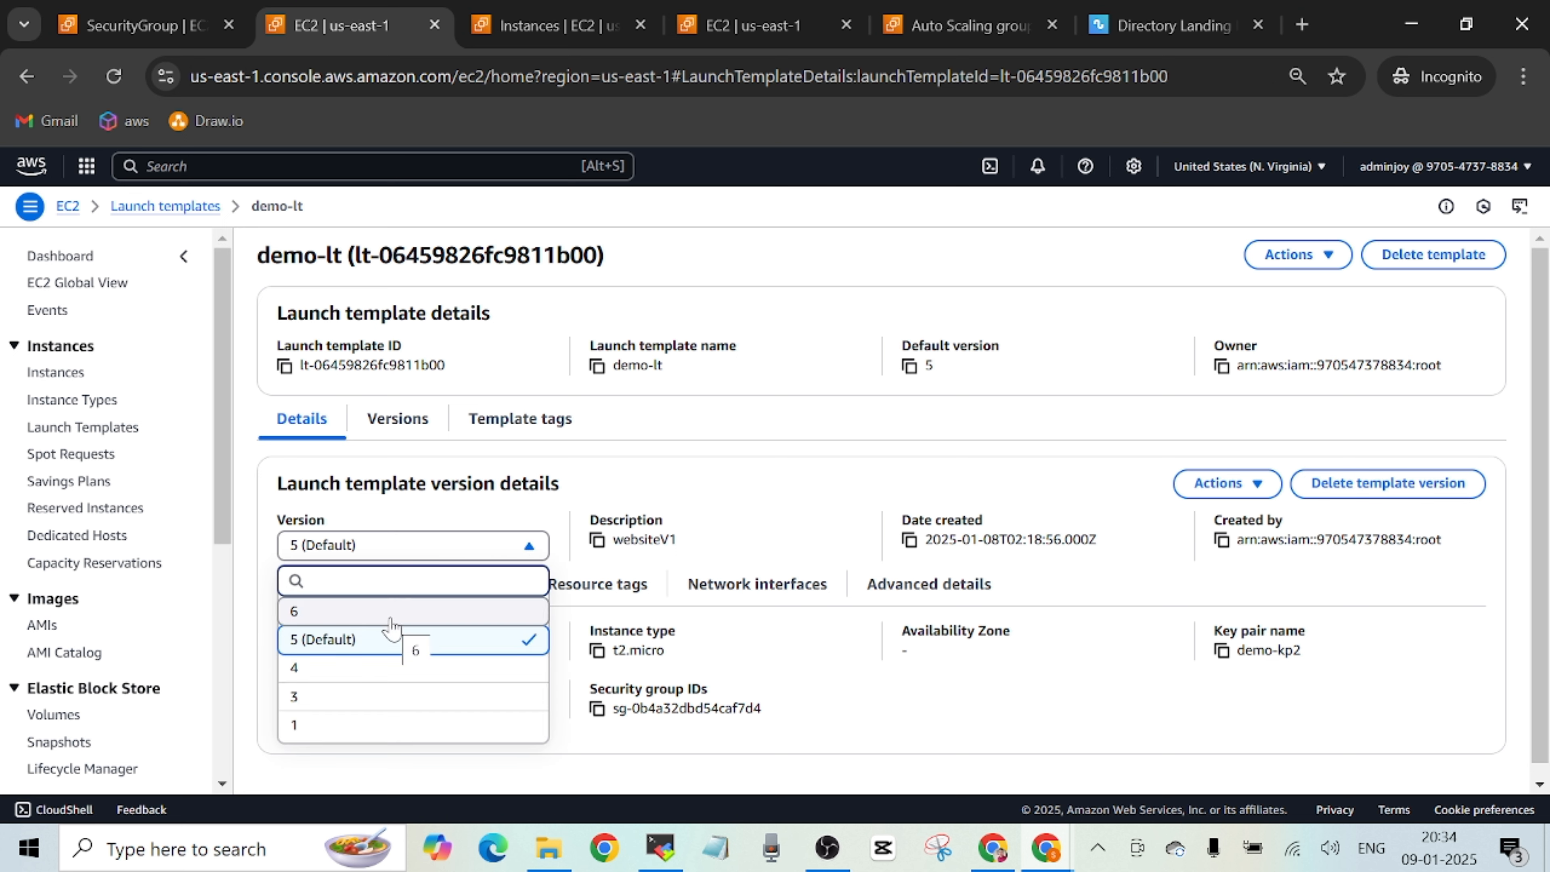
pyautogui.click(779, 488)
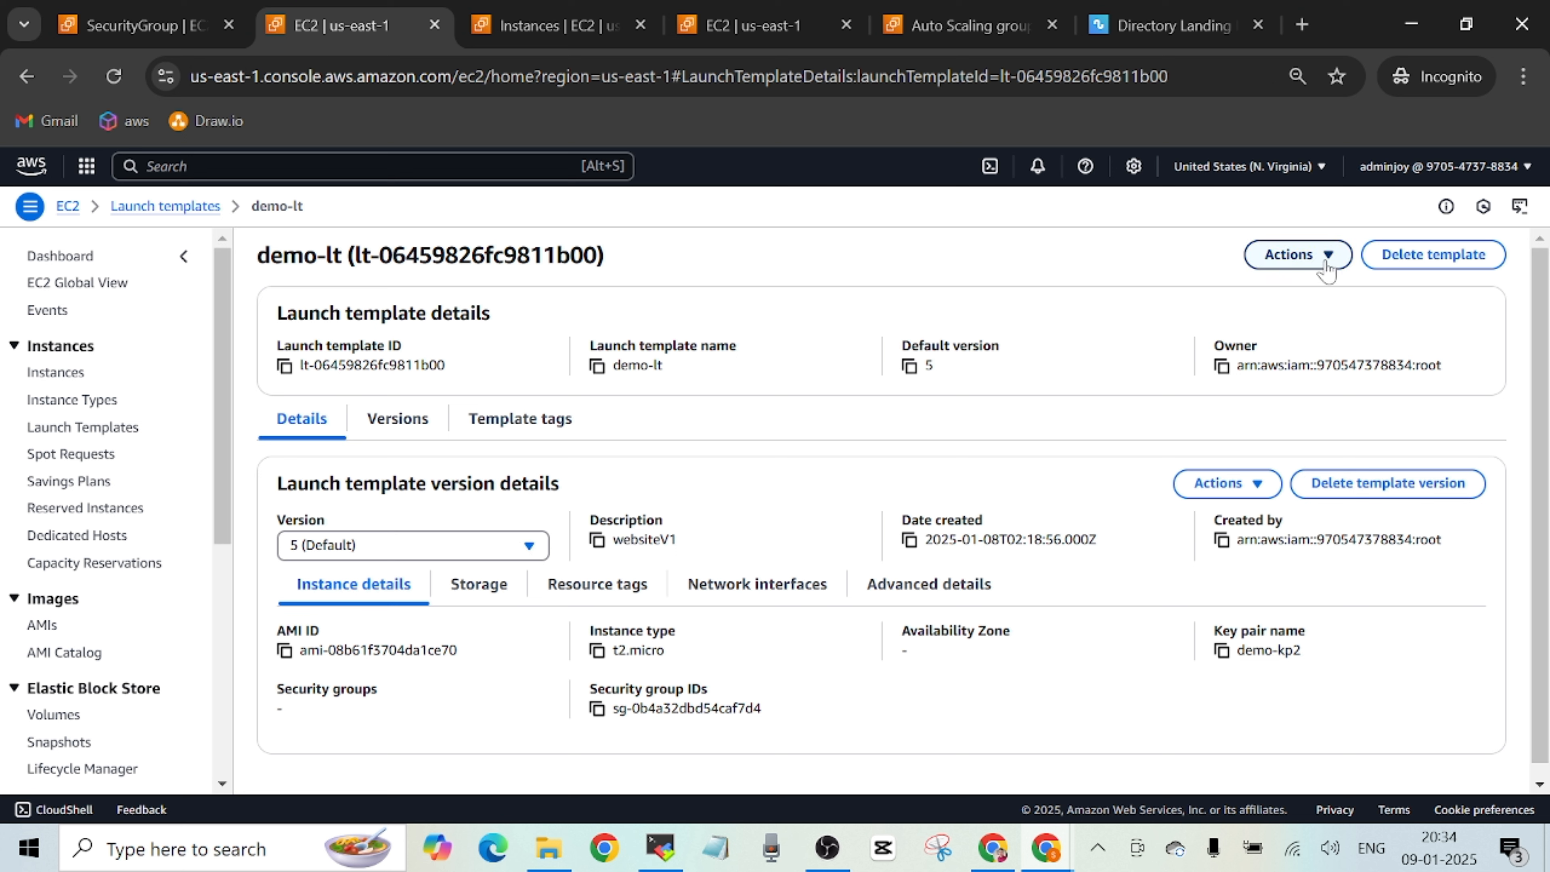
pyautogui.click(1258, 488)
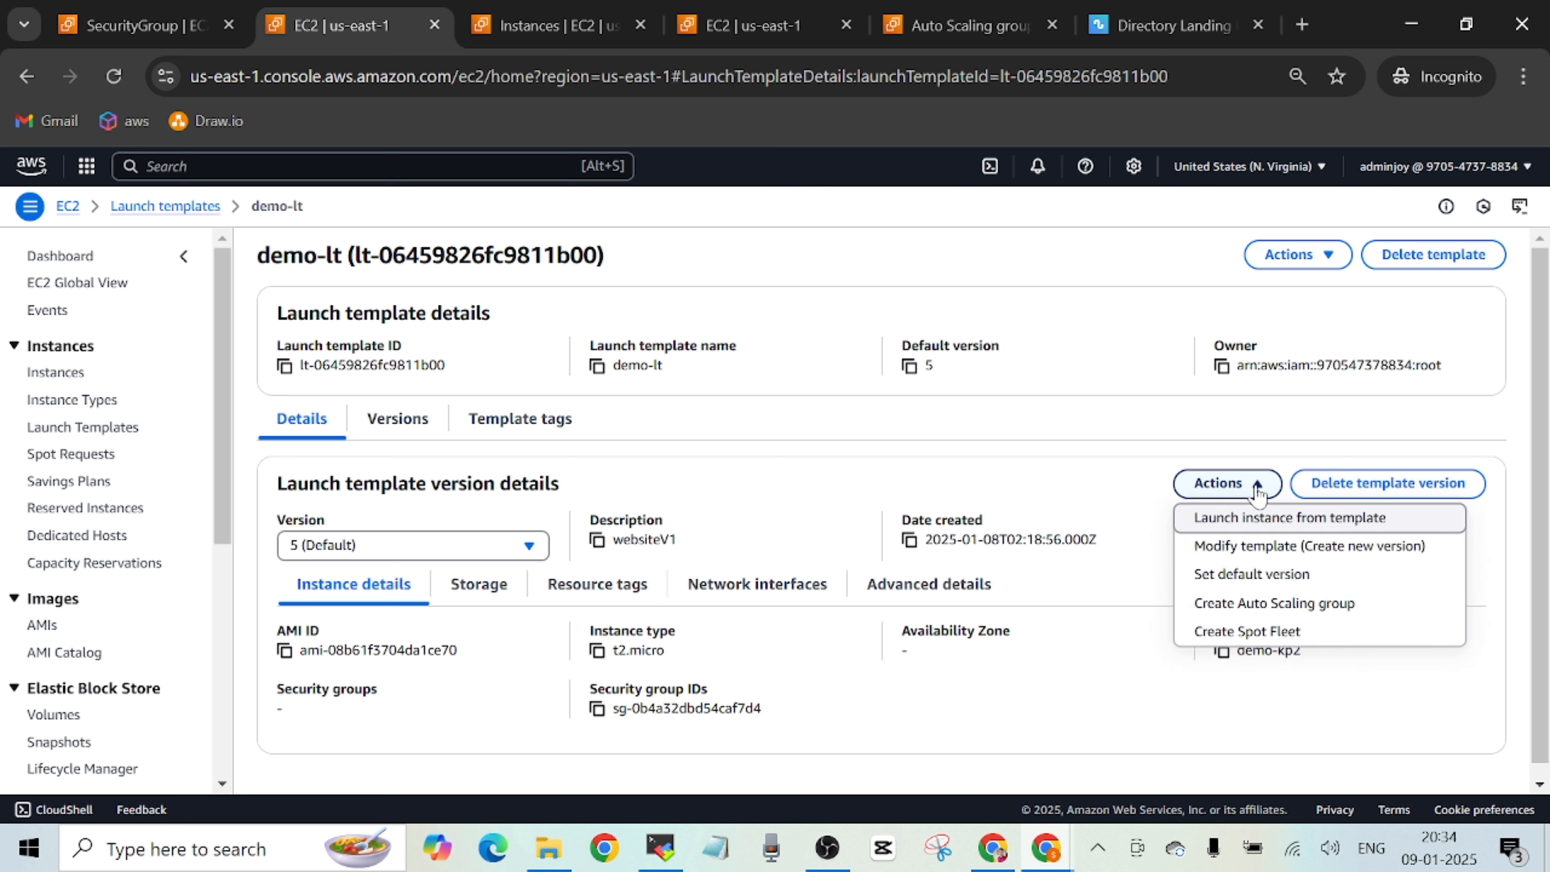
pyautogui.click(1274, 586)
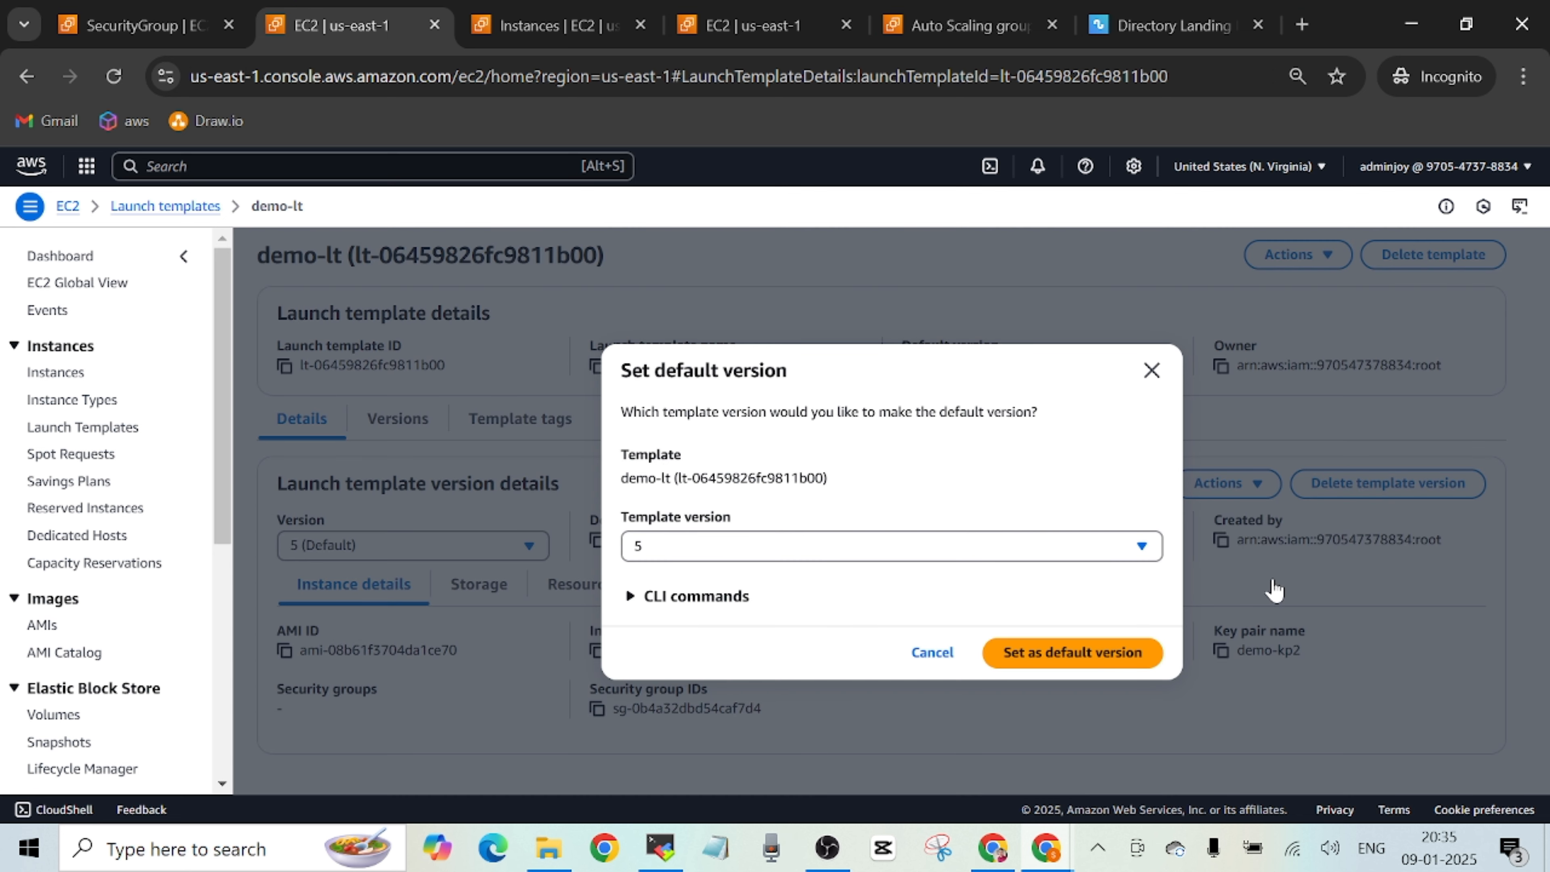
pyautogui.click(1146, 555)
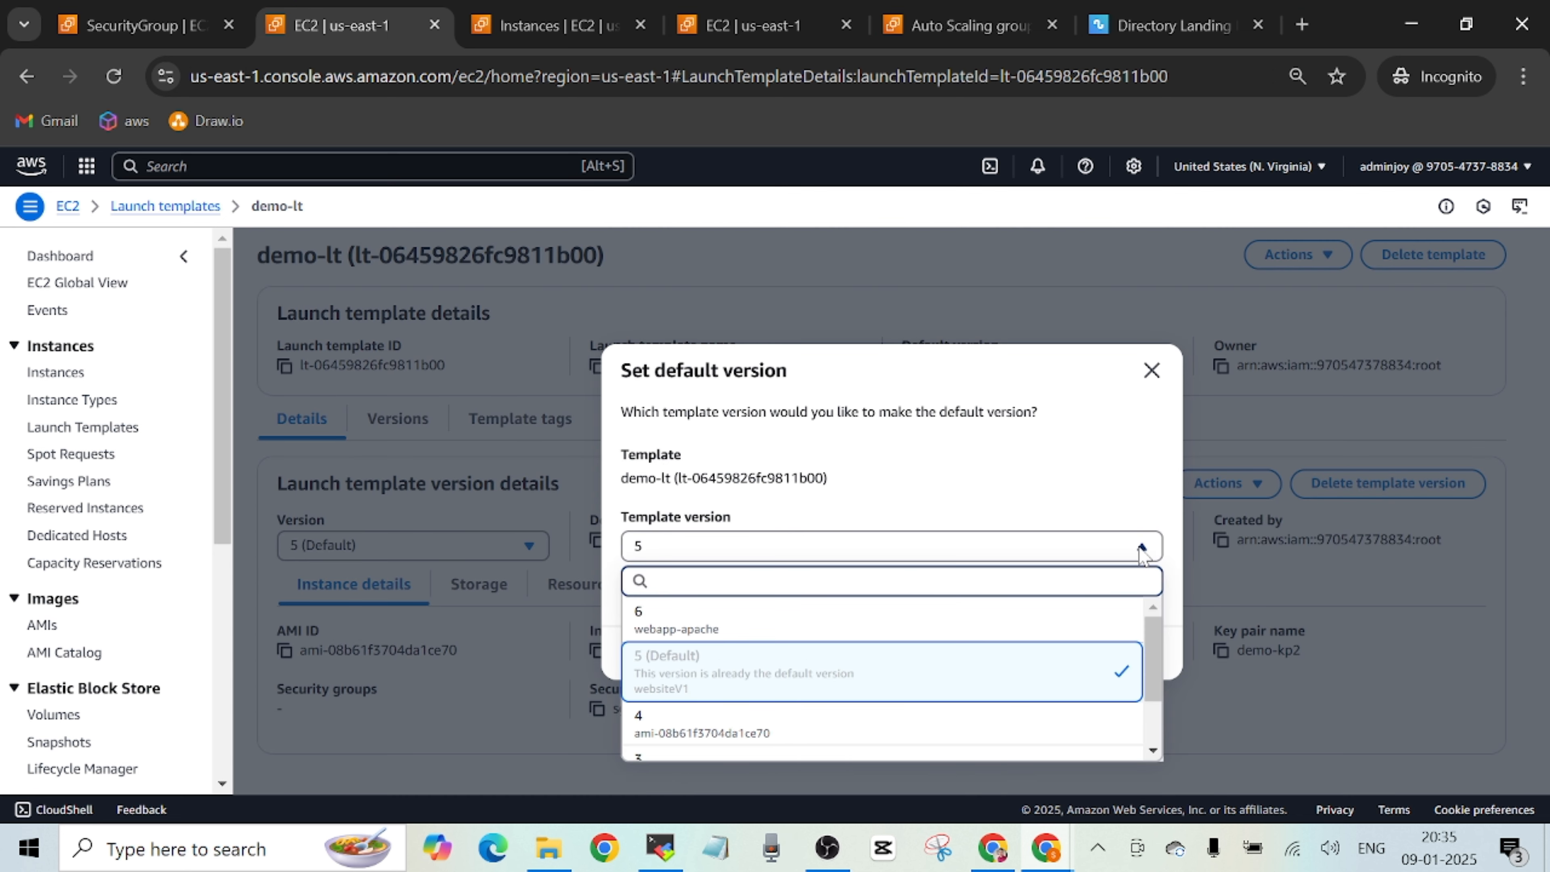
pyautogui.click(1016, 623)
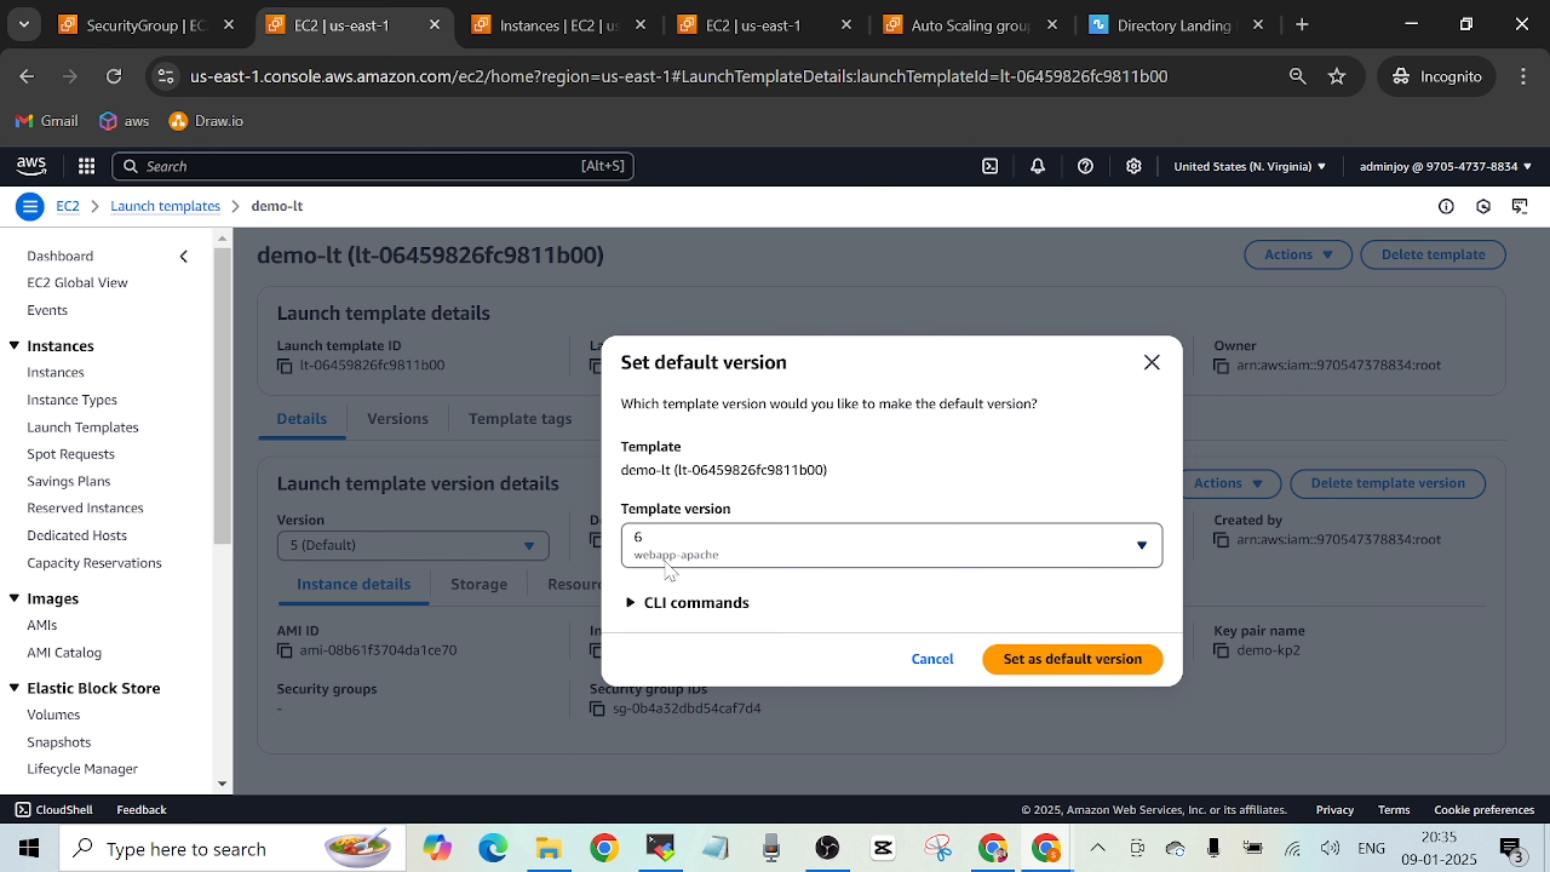
pyautogui.click(1093, 662)
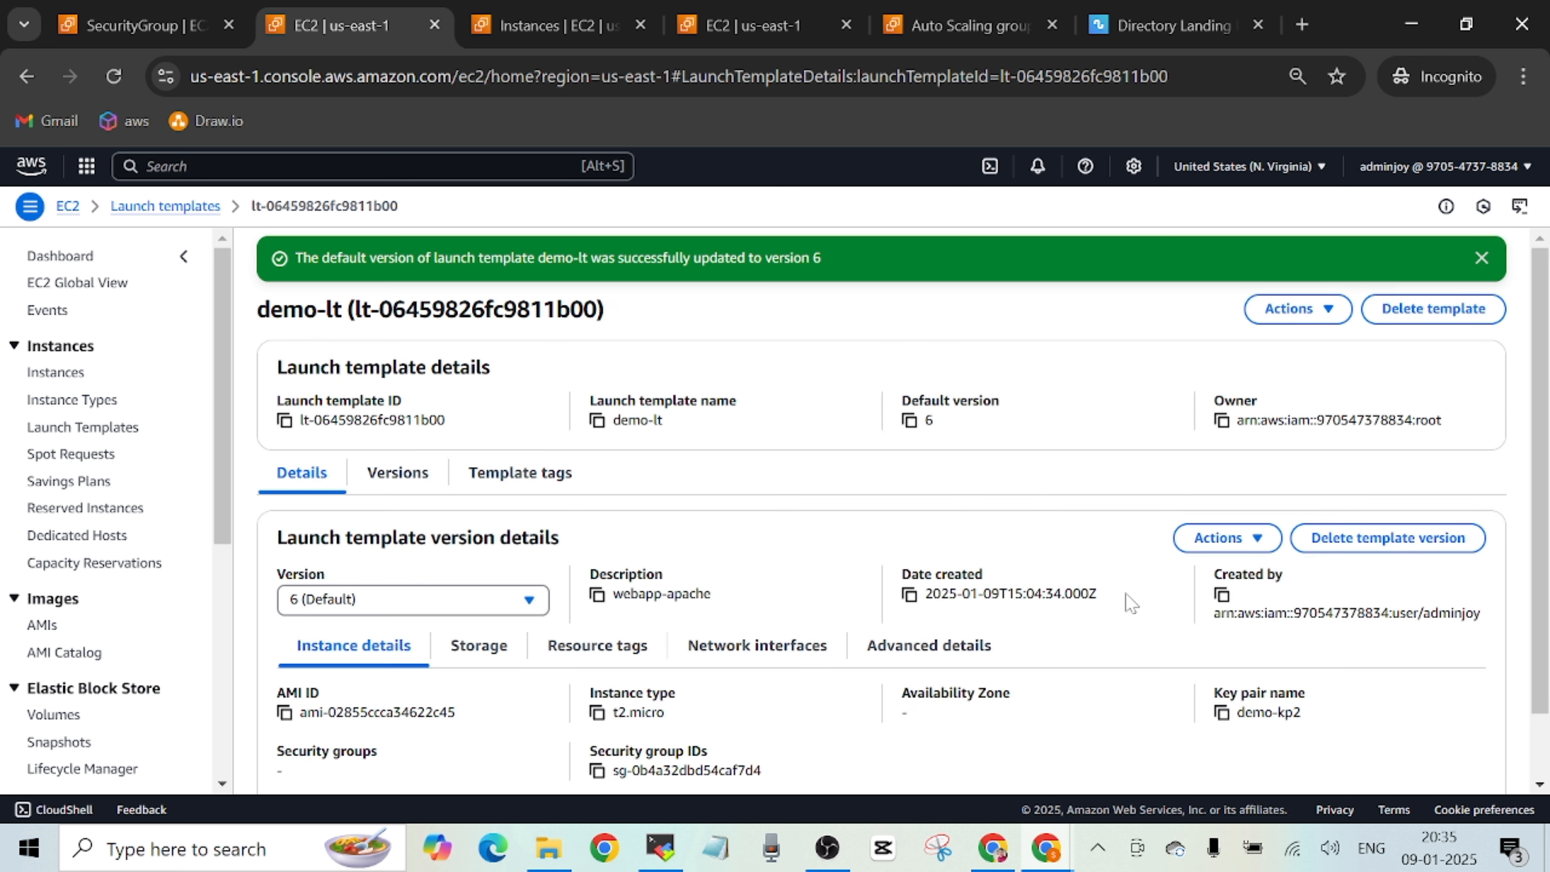
pyautogui.click(1482, 258)
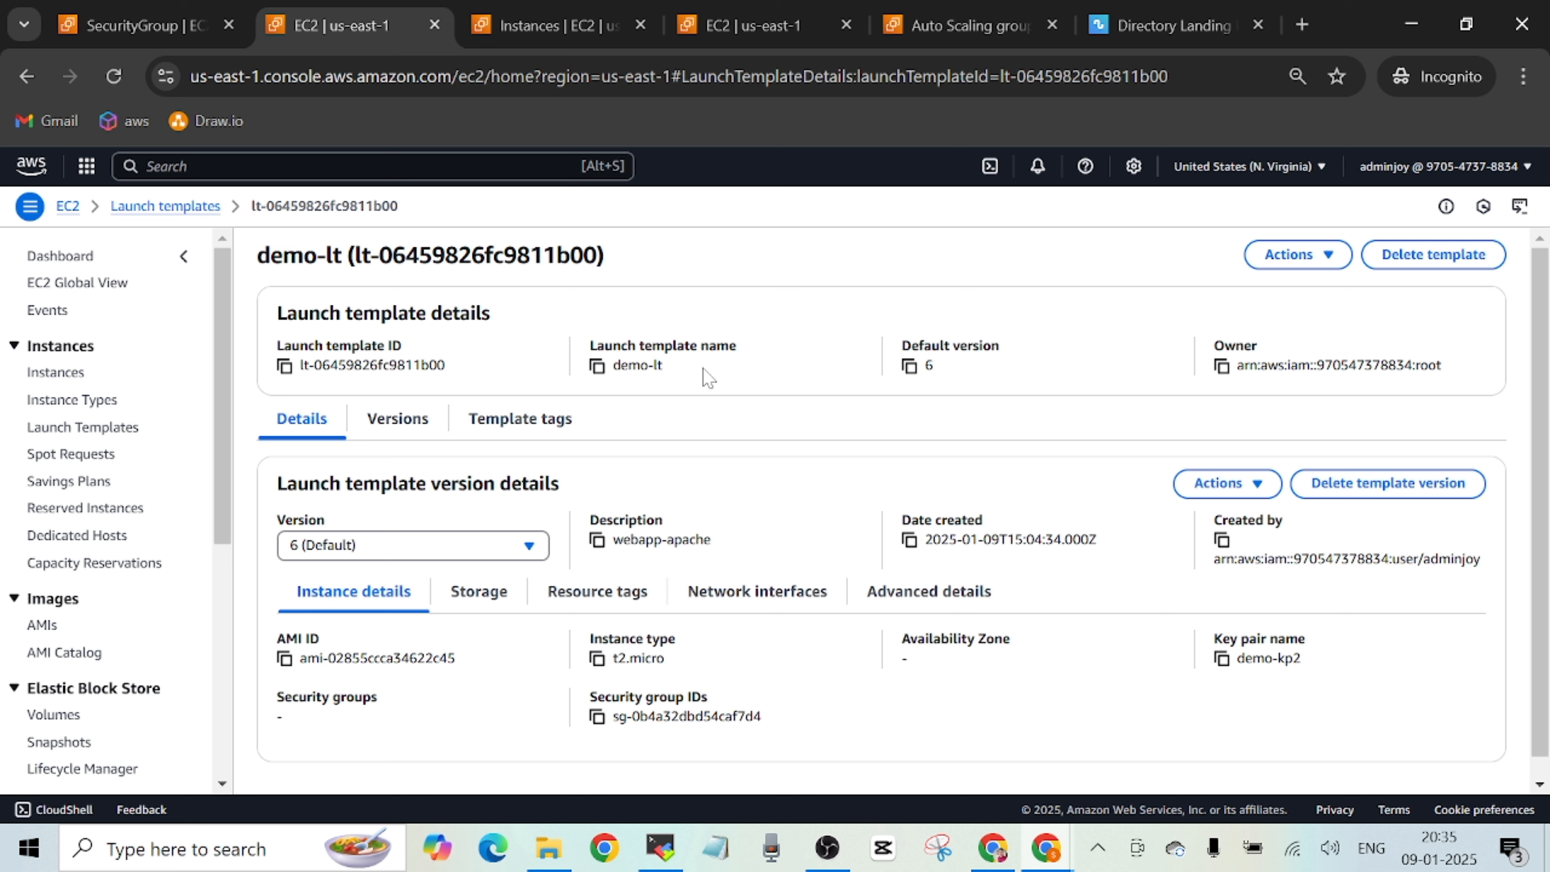
# Switch to the demo-asg Auto Scaling group and review its capacity overview and launch template details.
pyautogui.click(962, 29)
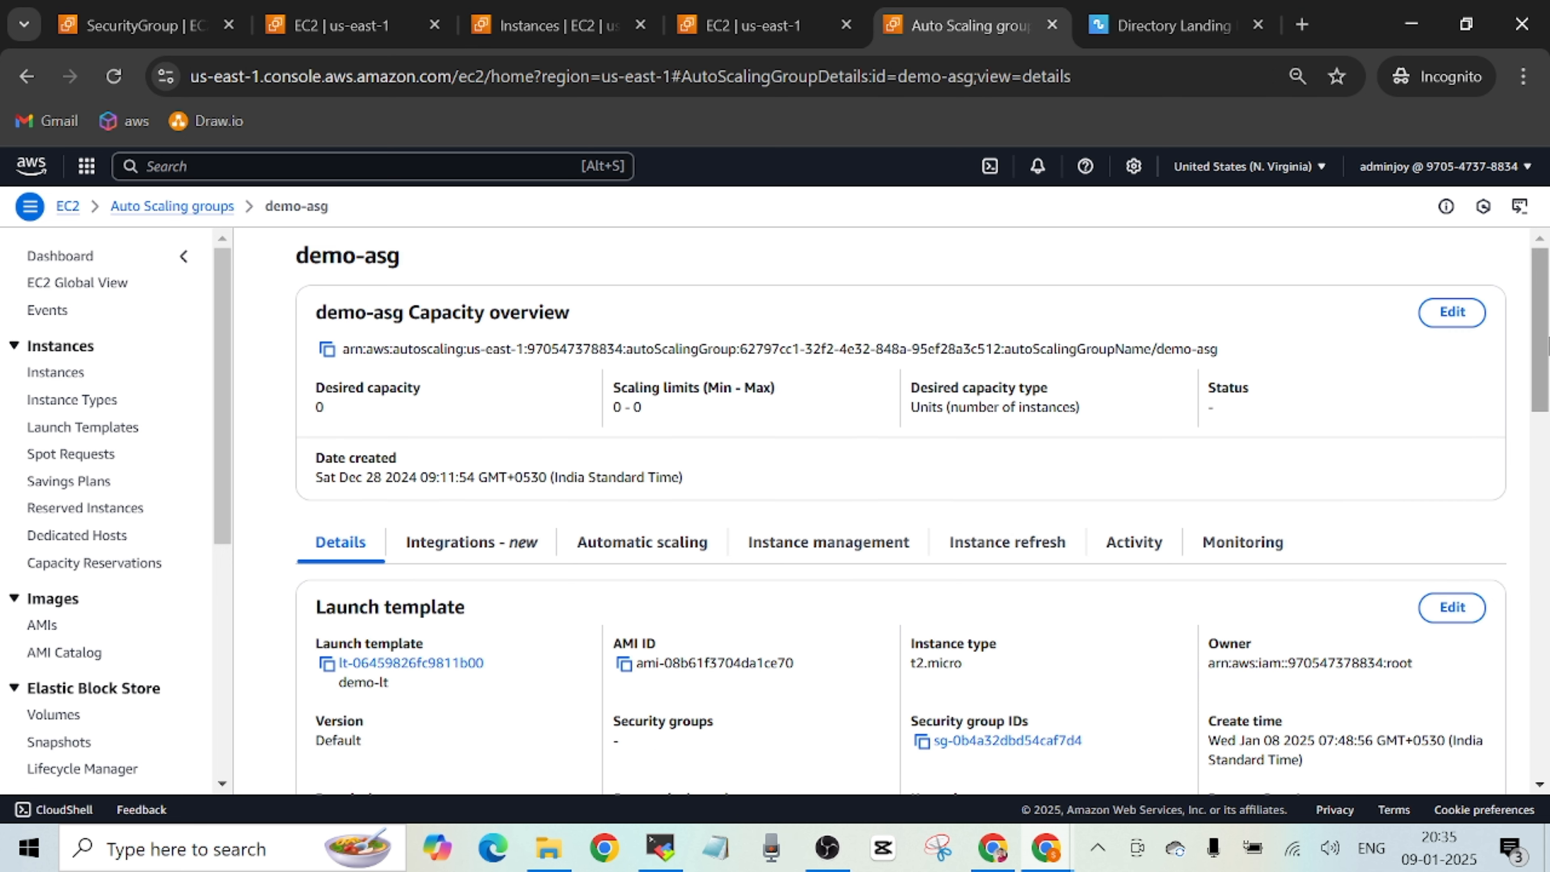
pyautogui.moveTo(1541, 333); pyautogui.dragTo(1540, 391)
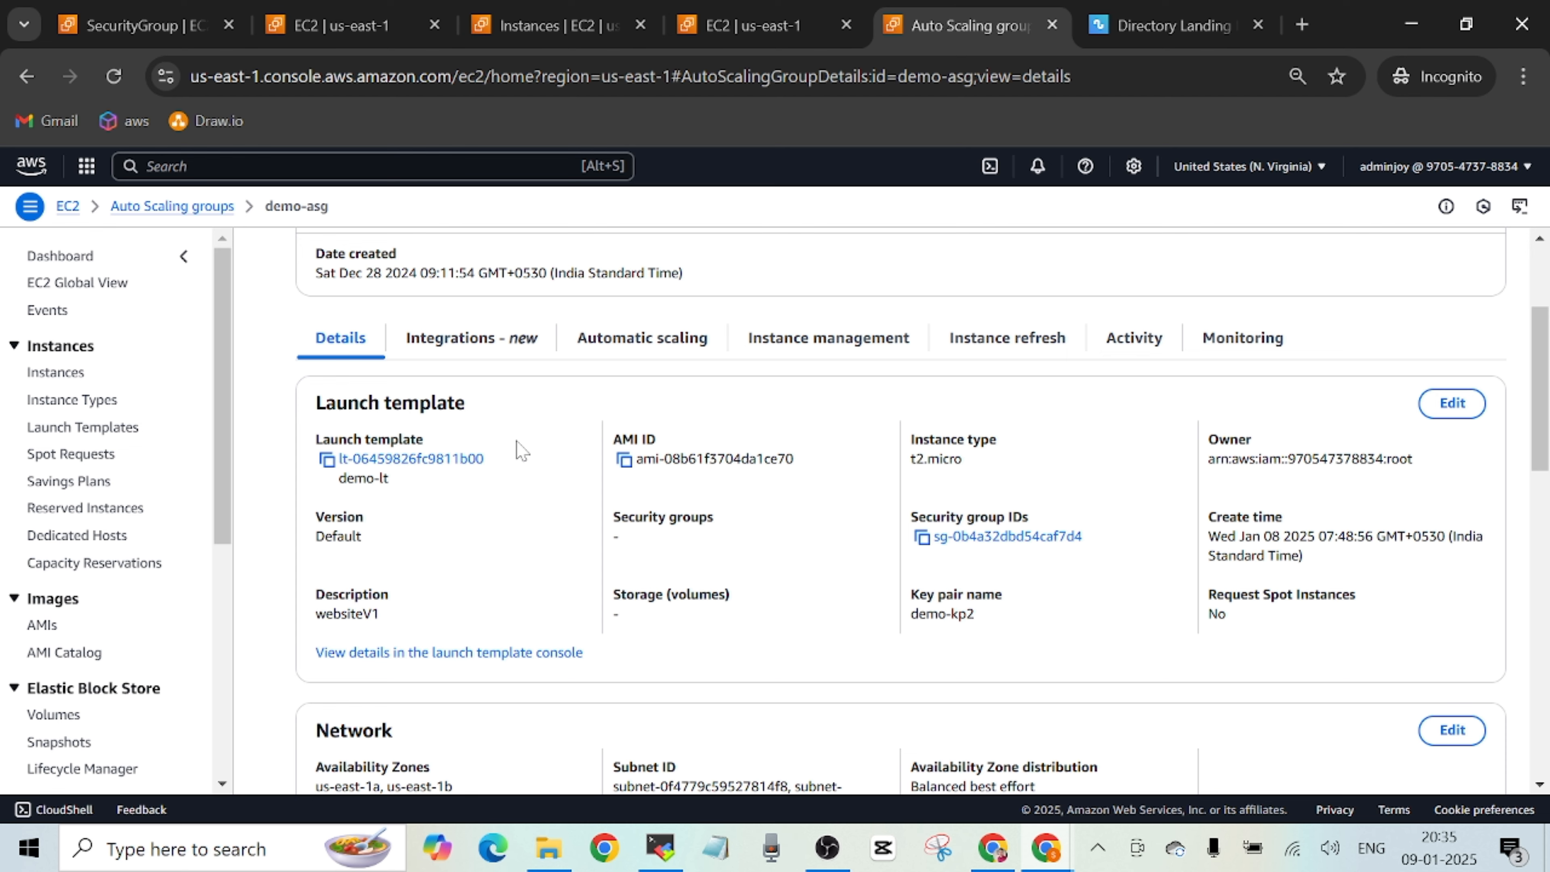
pyautogui.scroll(3, 1546, 365)
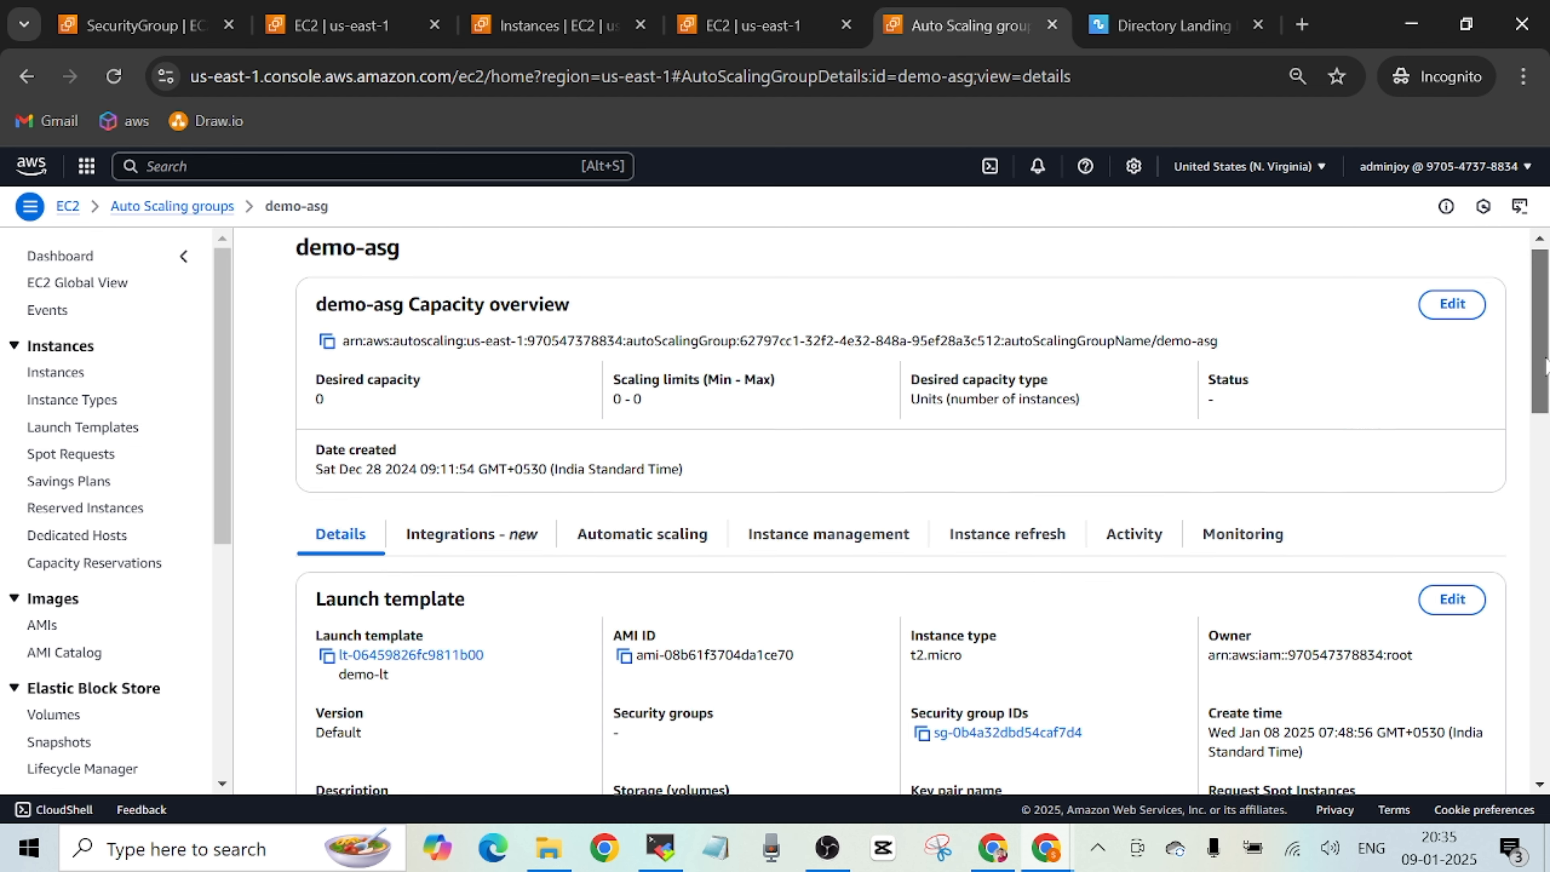
pyautogui.moveTo(1545, 366); pyautogui.dragTo(1544, 450)
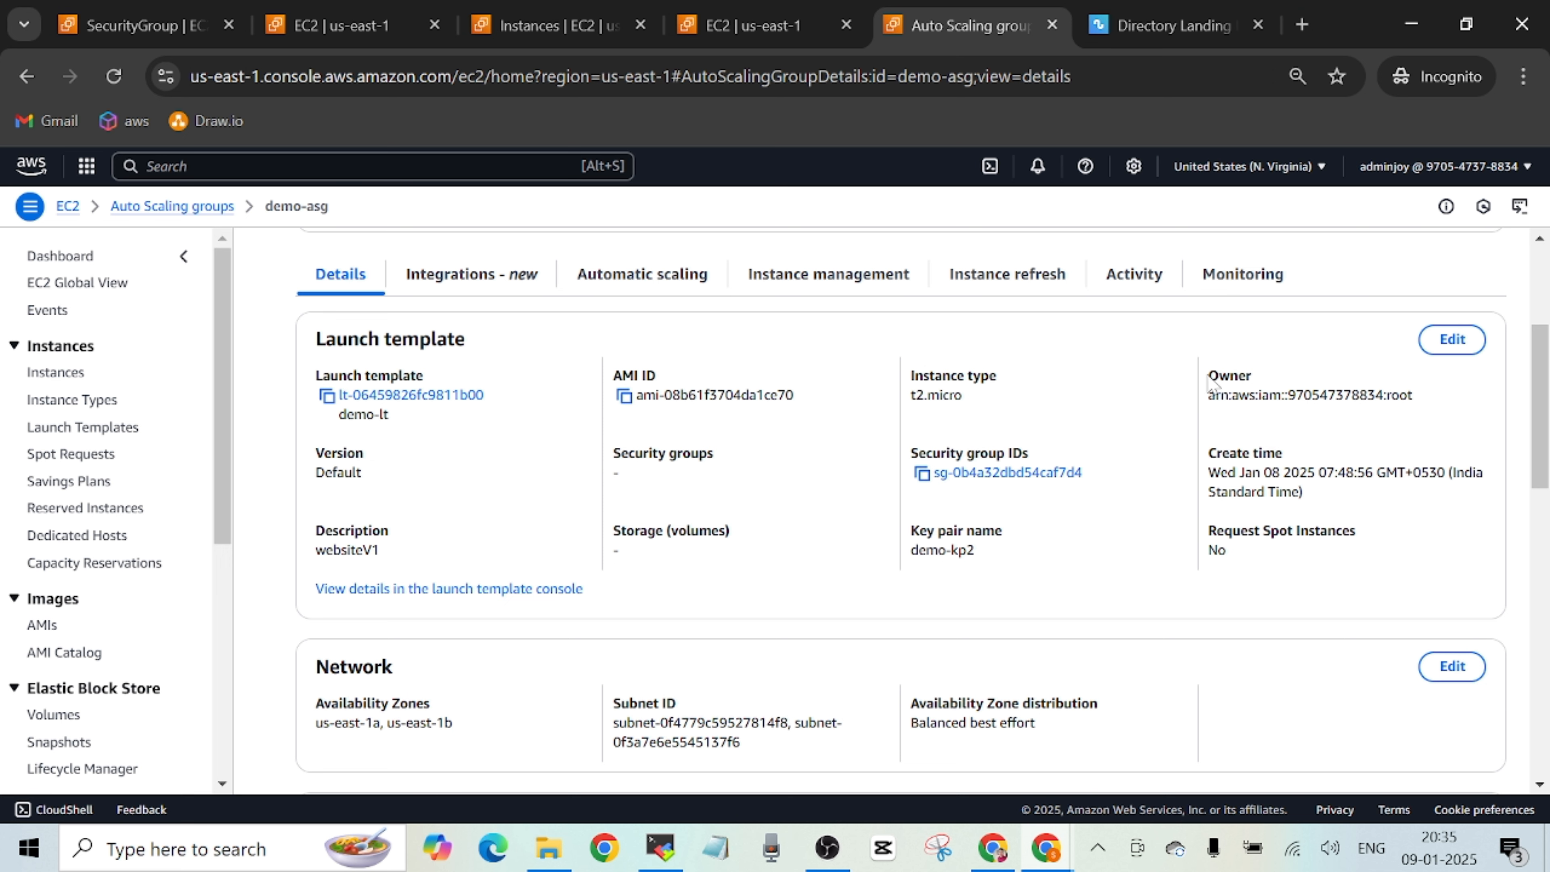
# Edit demo-asg to use the Latest (6) version of the demo-lt launch template and update the group.
pyautogui.click(1452, 340)
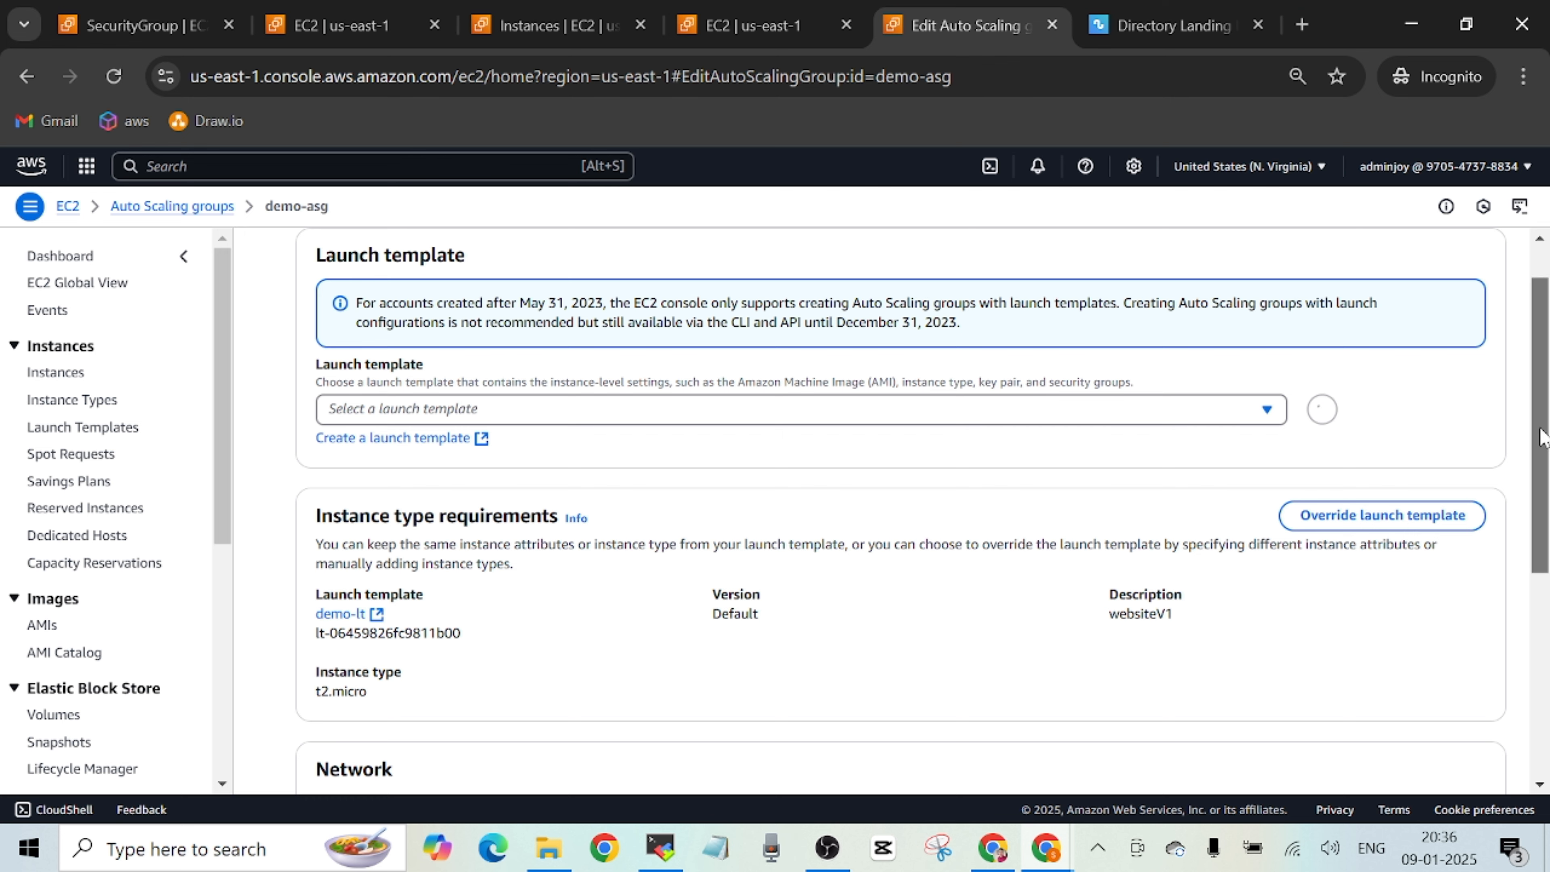
pyautogui.moveTo(1541, 419); pyautogui.dragTo(1540, 271)
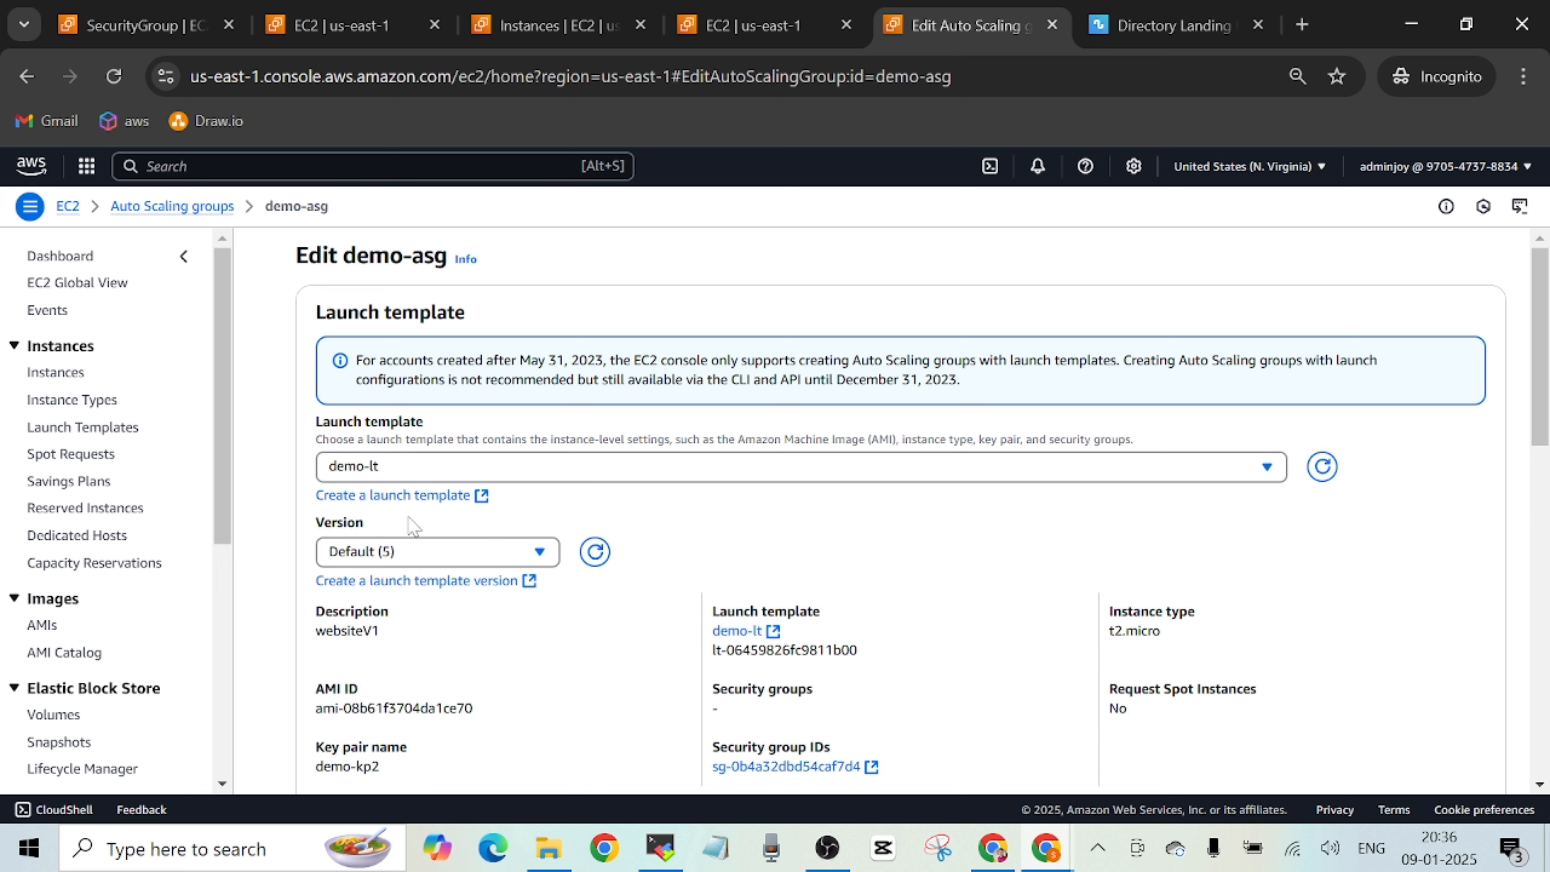
pyautogui.click(548, 559)
pyautogui.click(721, 540)
pyautogui.click(537, 554)
pyautogui.click(470, 344)
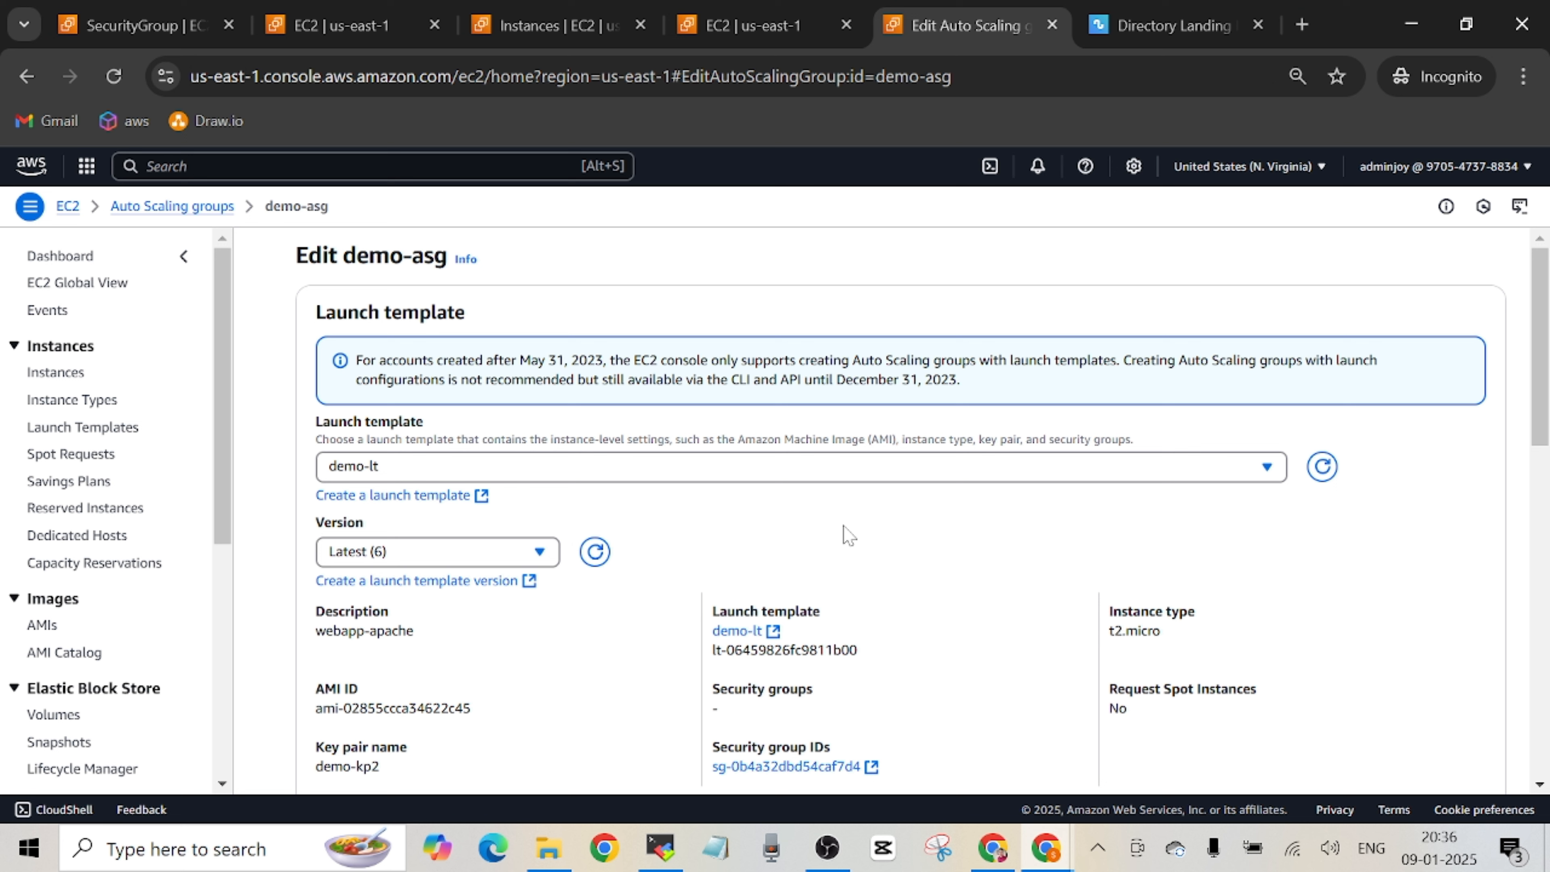
pyautogui.scroll(-10, 1270, 488)
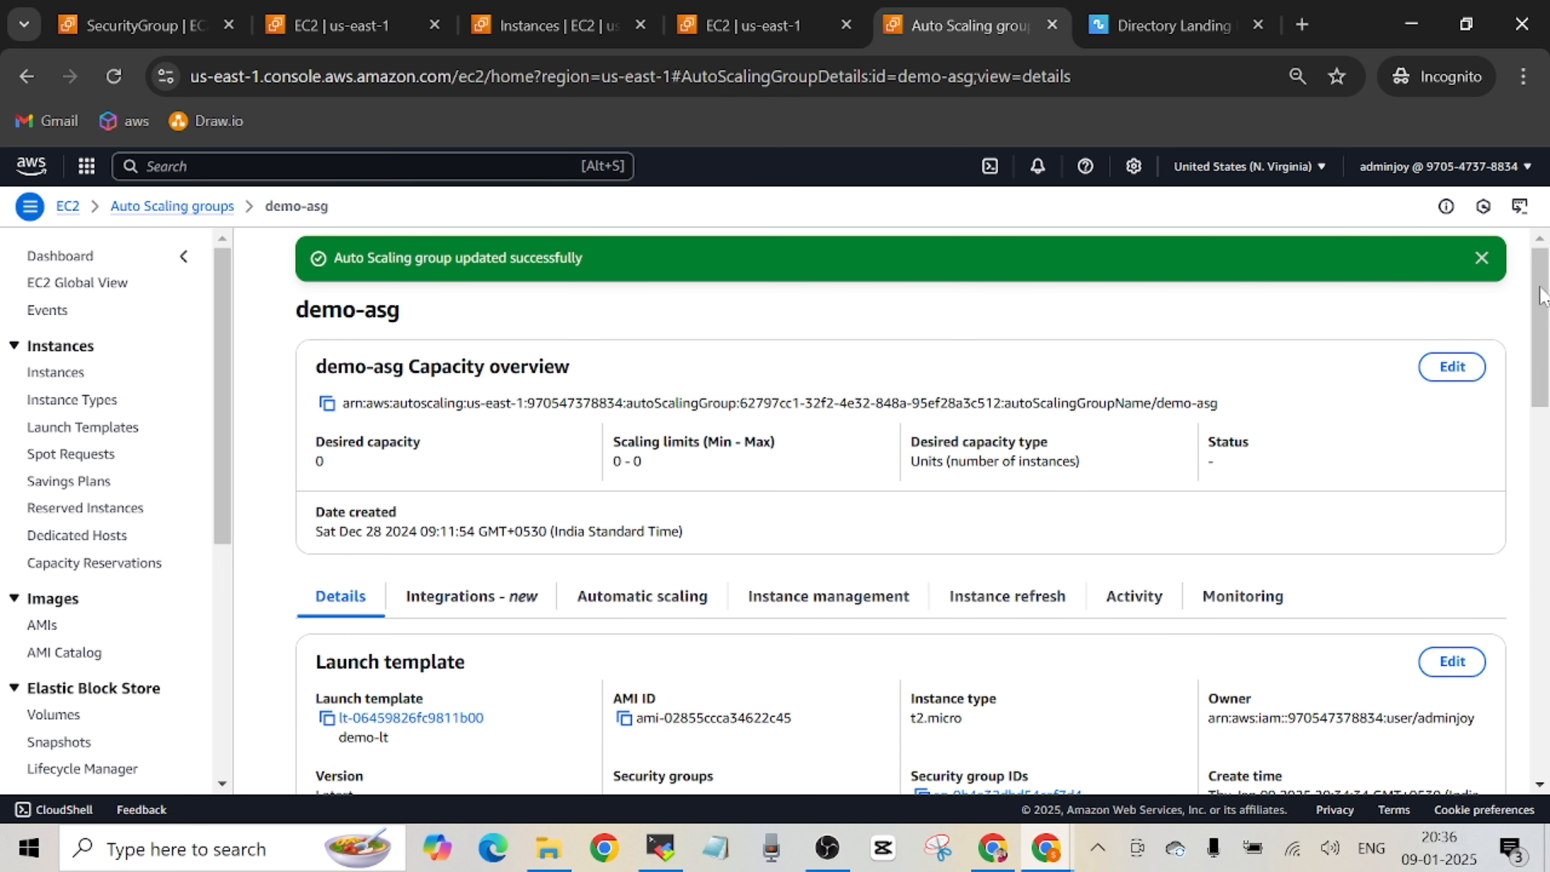
pyautogui.click(1481, 257)
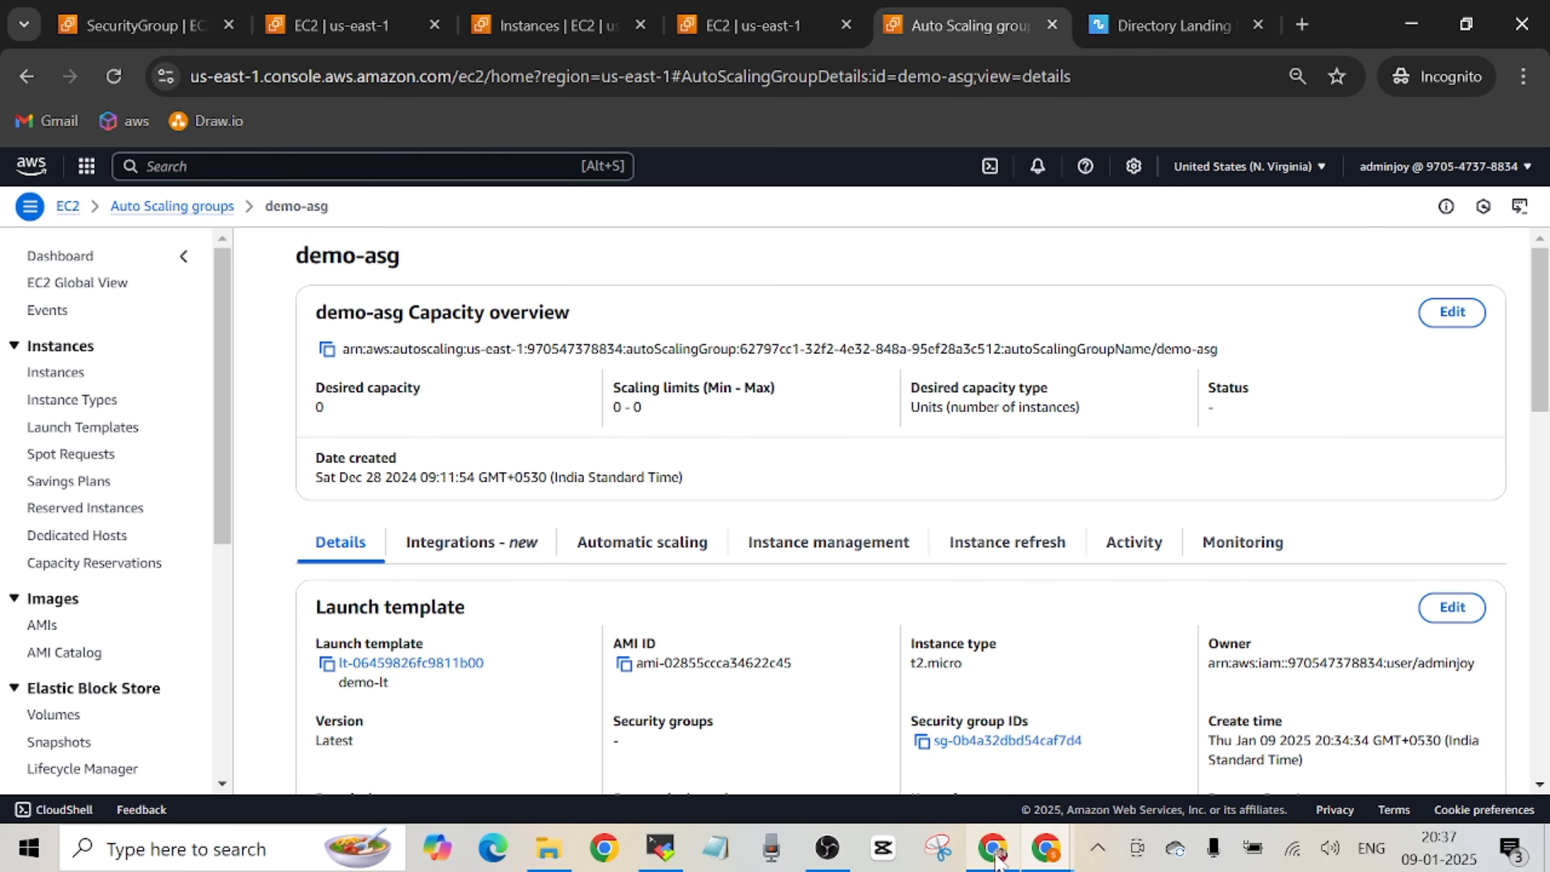
# Check the remaining deployment steps in the GitHub README, and return to demo-asg to look over its details.
pyautogui.click(1046, 849)
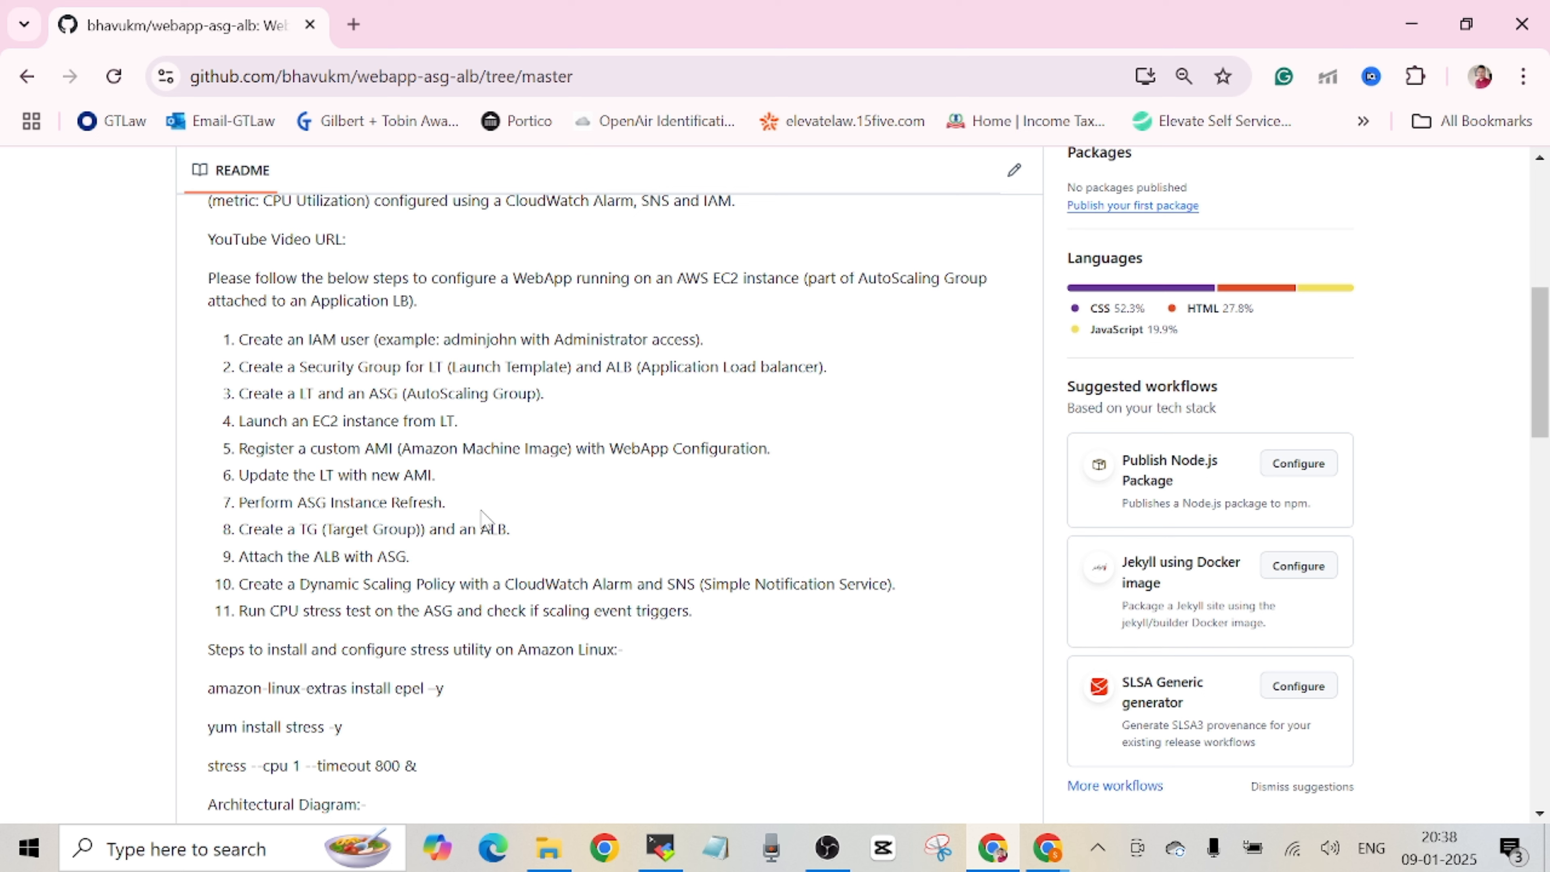
pyautogui.click(1047, 849)
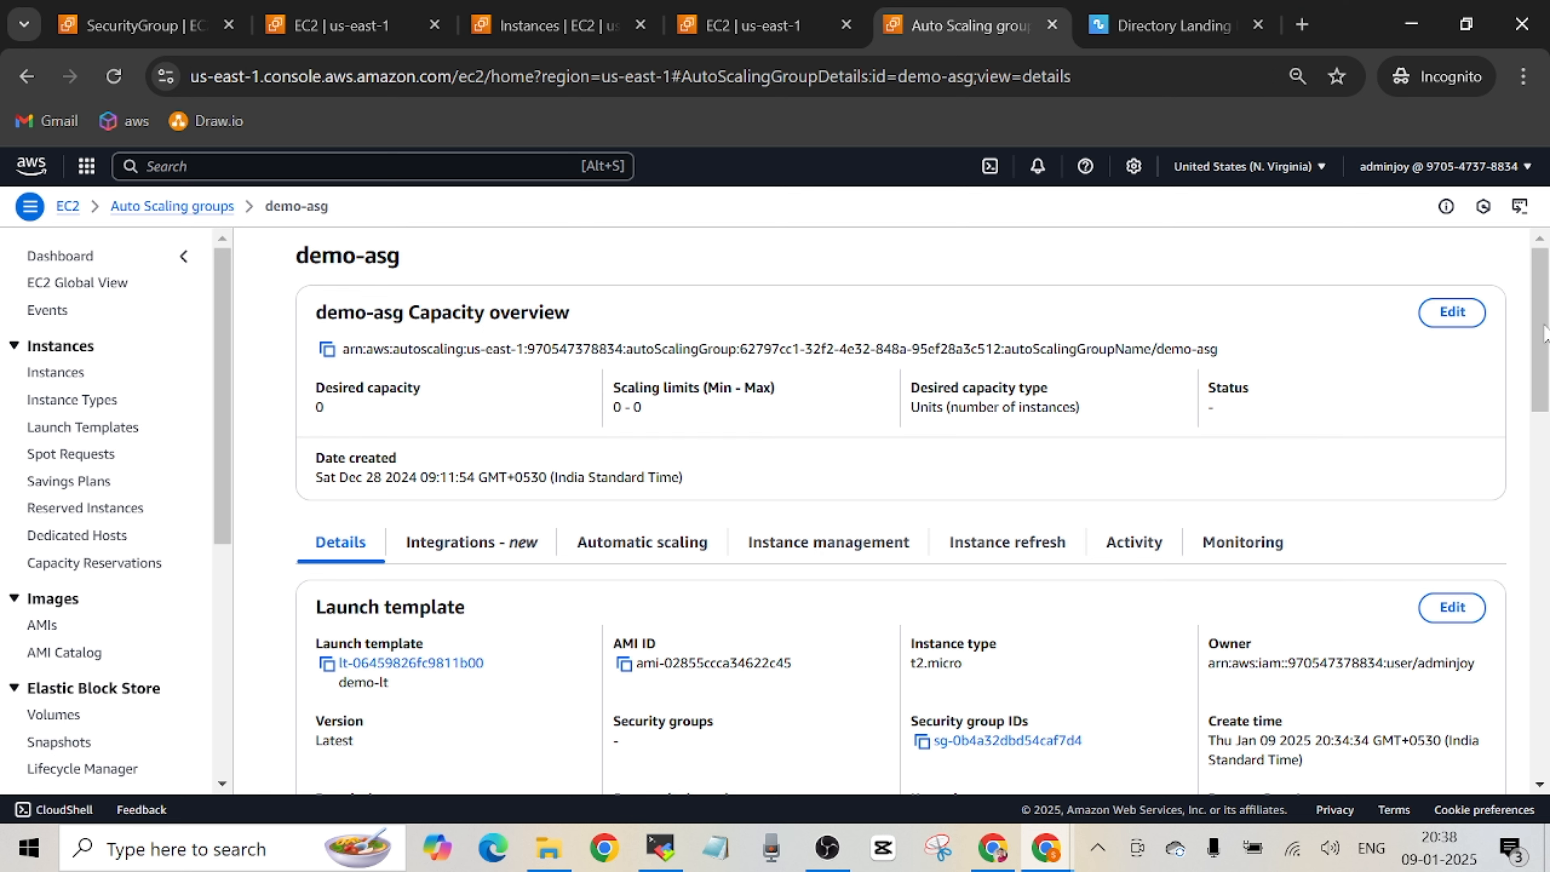
pyautogui.scroll(-1, 888, 390)
pyautogui.scroll(1, 888, 390)
# Set demo-asg's desired capacity to 2, minimum to 2 and maximum to 3, and update the group size.
pyautogui.click(1447, 324)
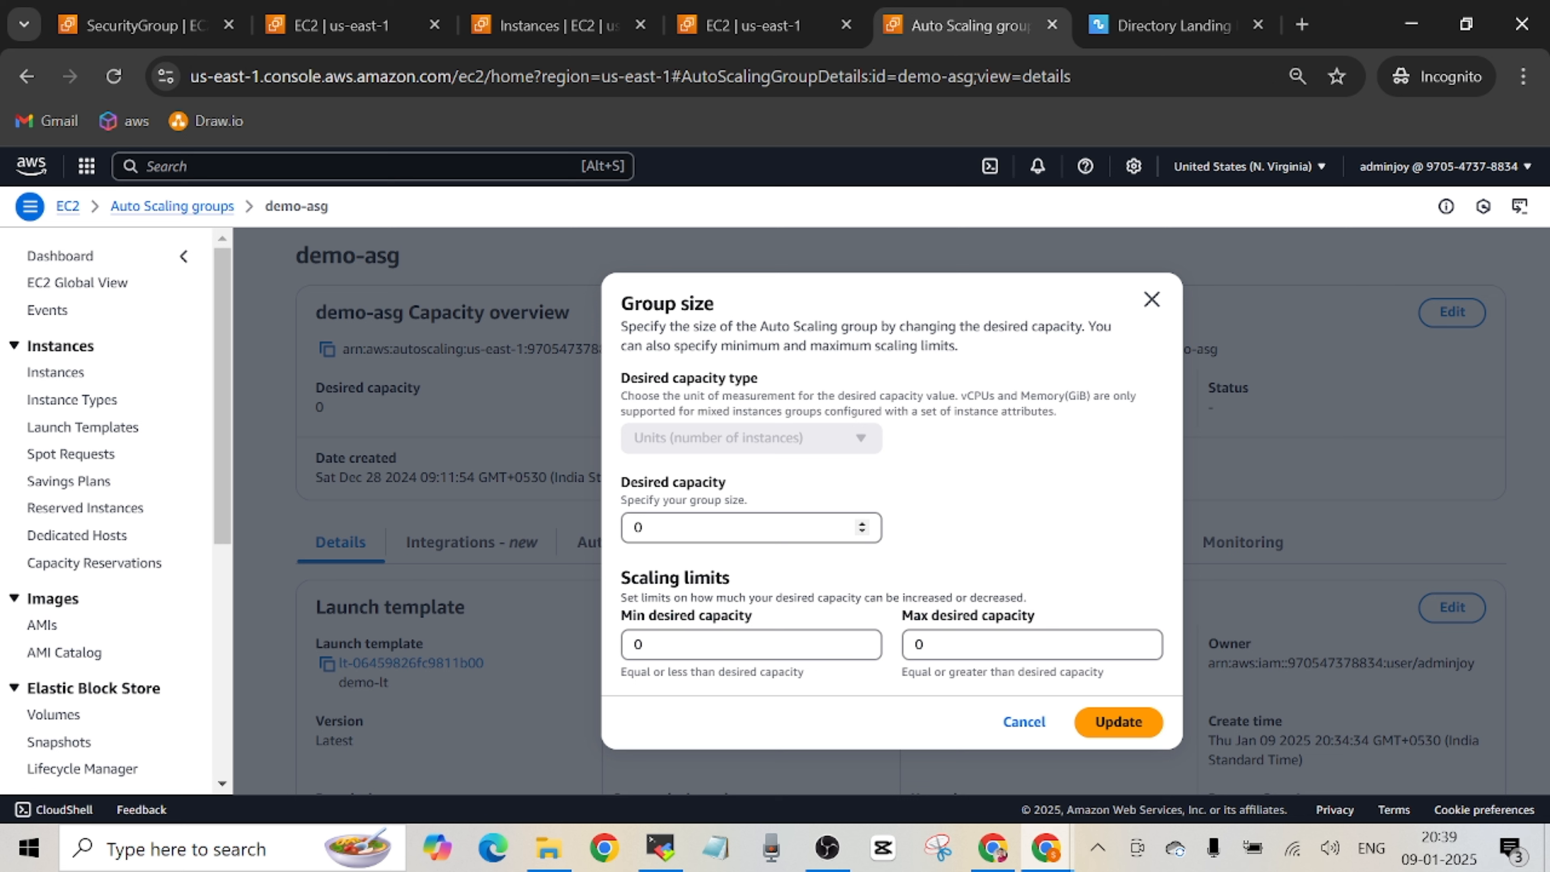
pyautogui.moveTo(678, 528); pyautogui.dragTo(605, 517)
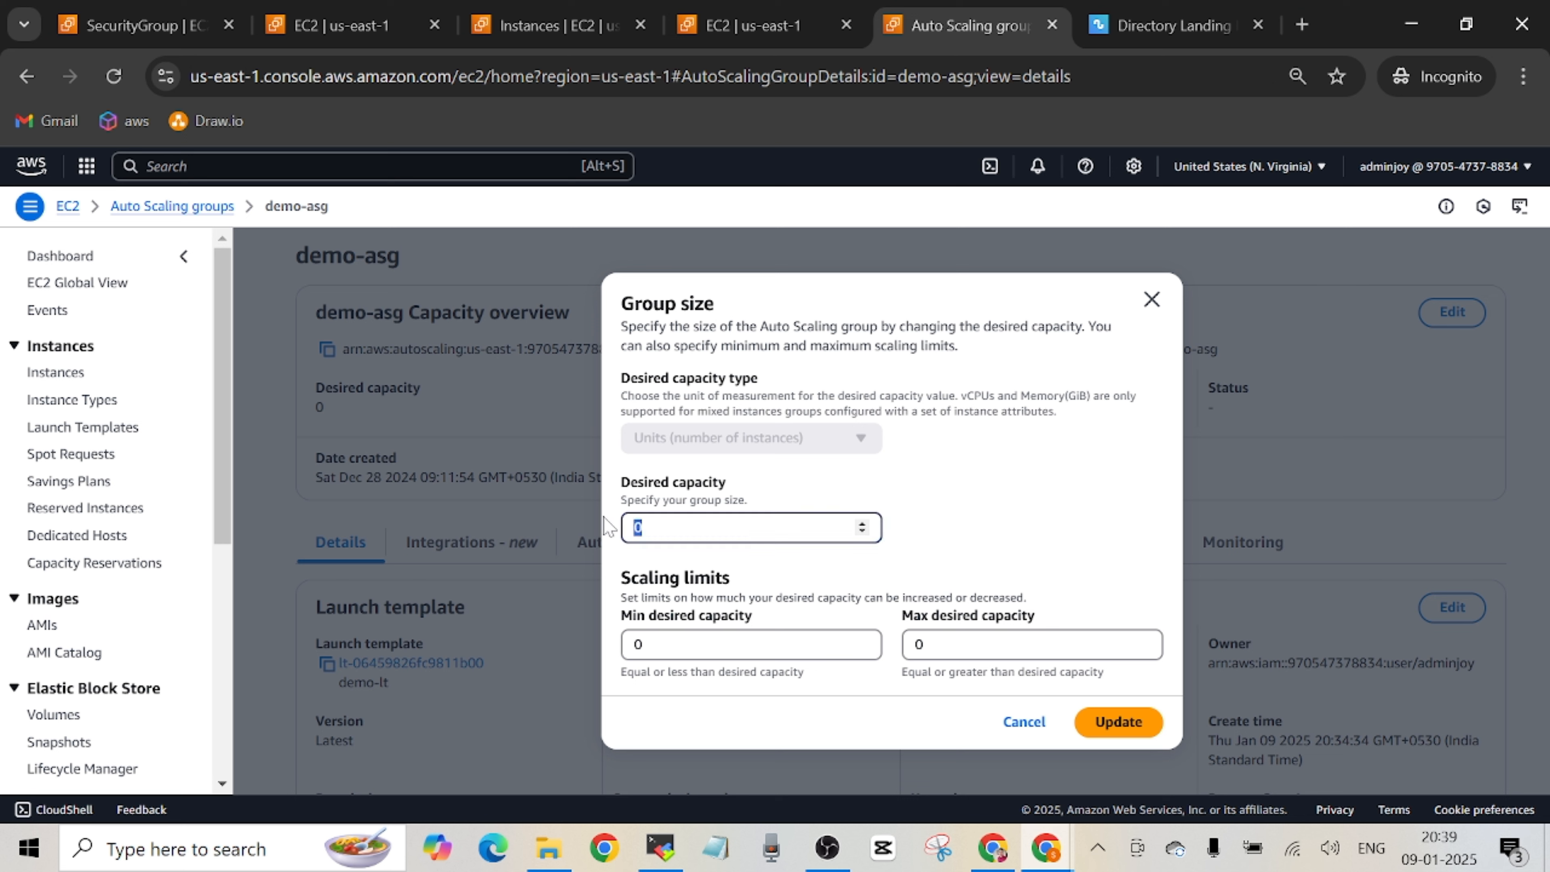
pyautogui.write('2')
pyautogui.press('Tab')
pyautogui.write('2')
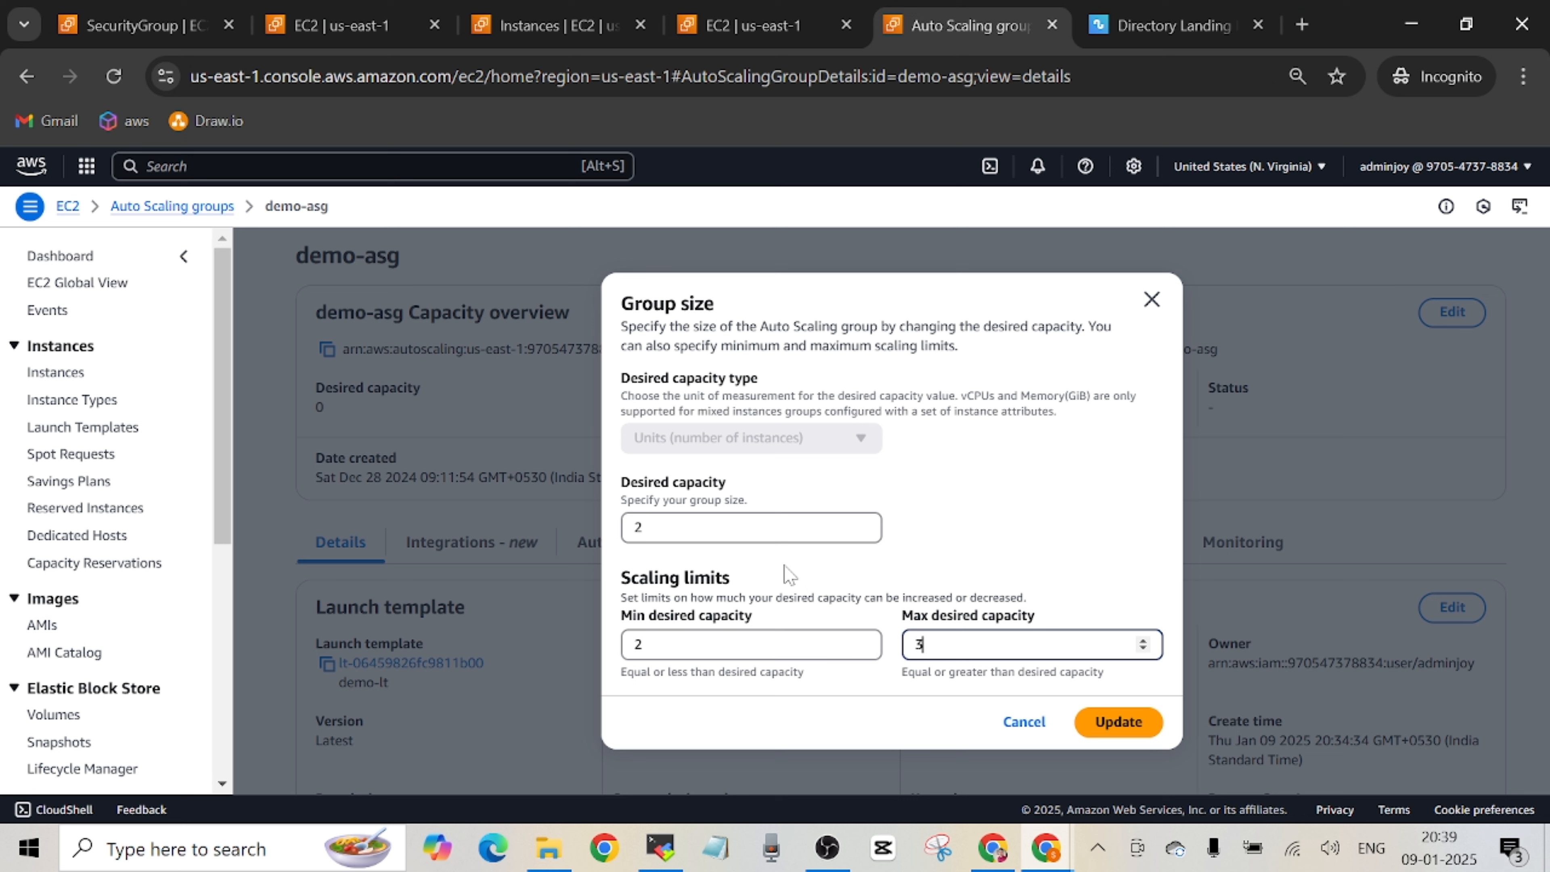
pyautogui.click(1117, 722)
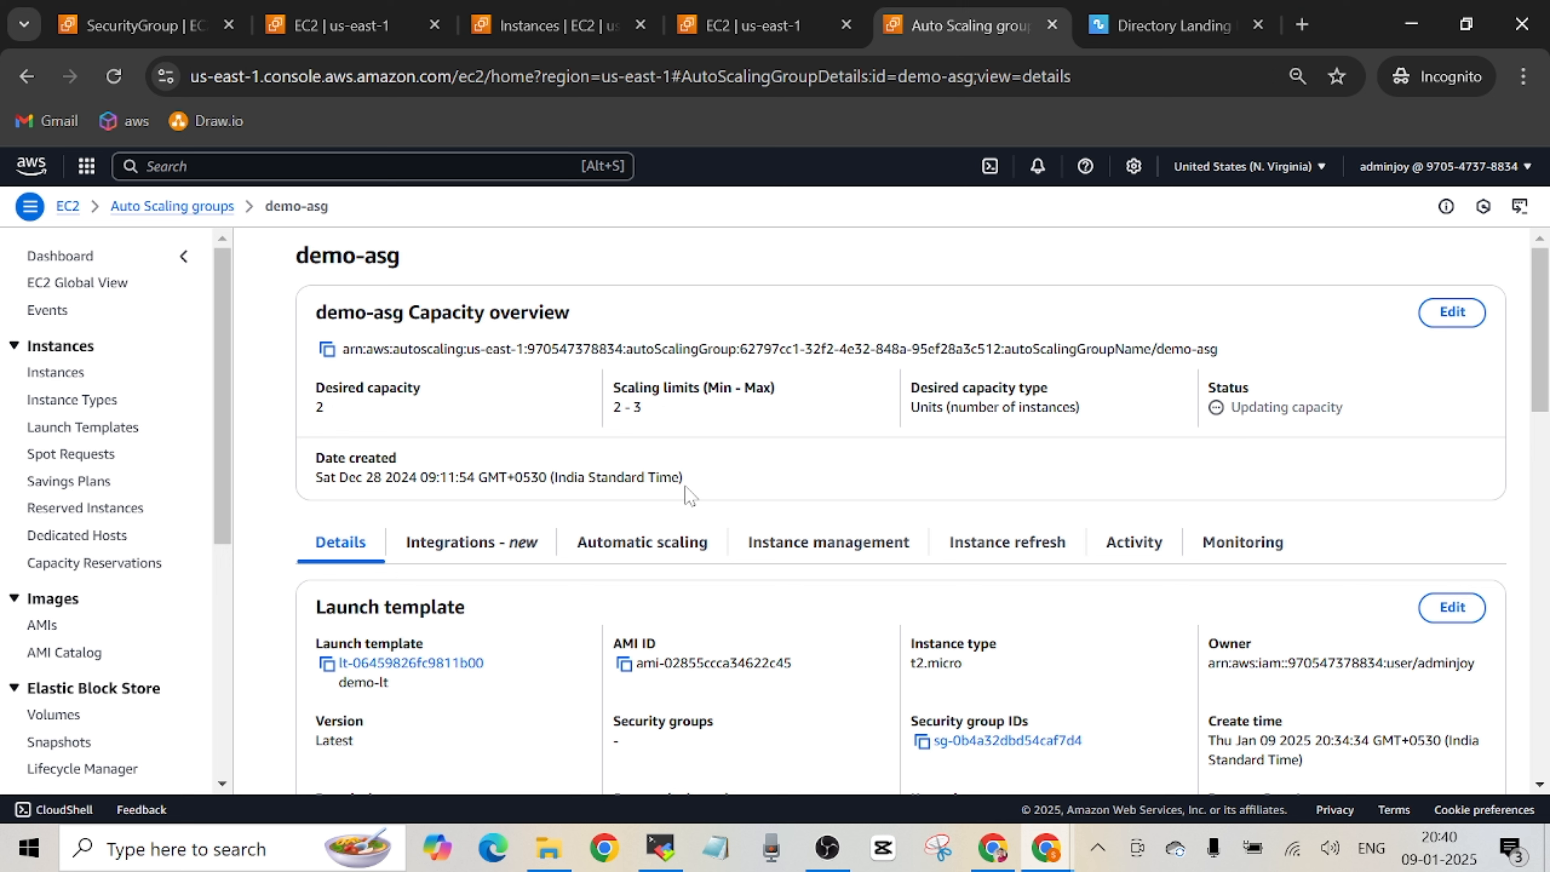
# Review the instances managed by demo-asg, check the next deployment steps in the GitHub README, and return to the AWS console.
pyautogui.click(840, 543)
pyautogui.hotkey('alt', 'Tab')
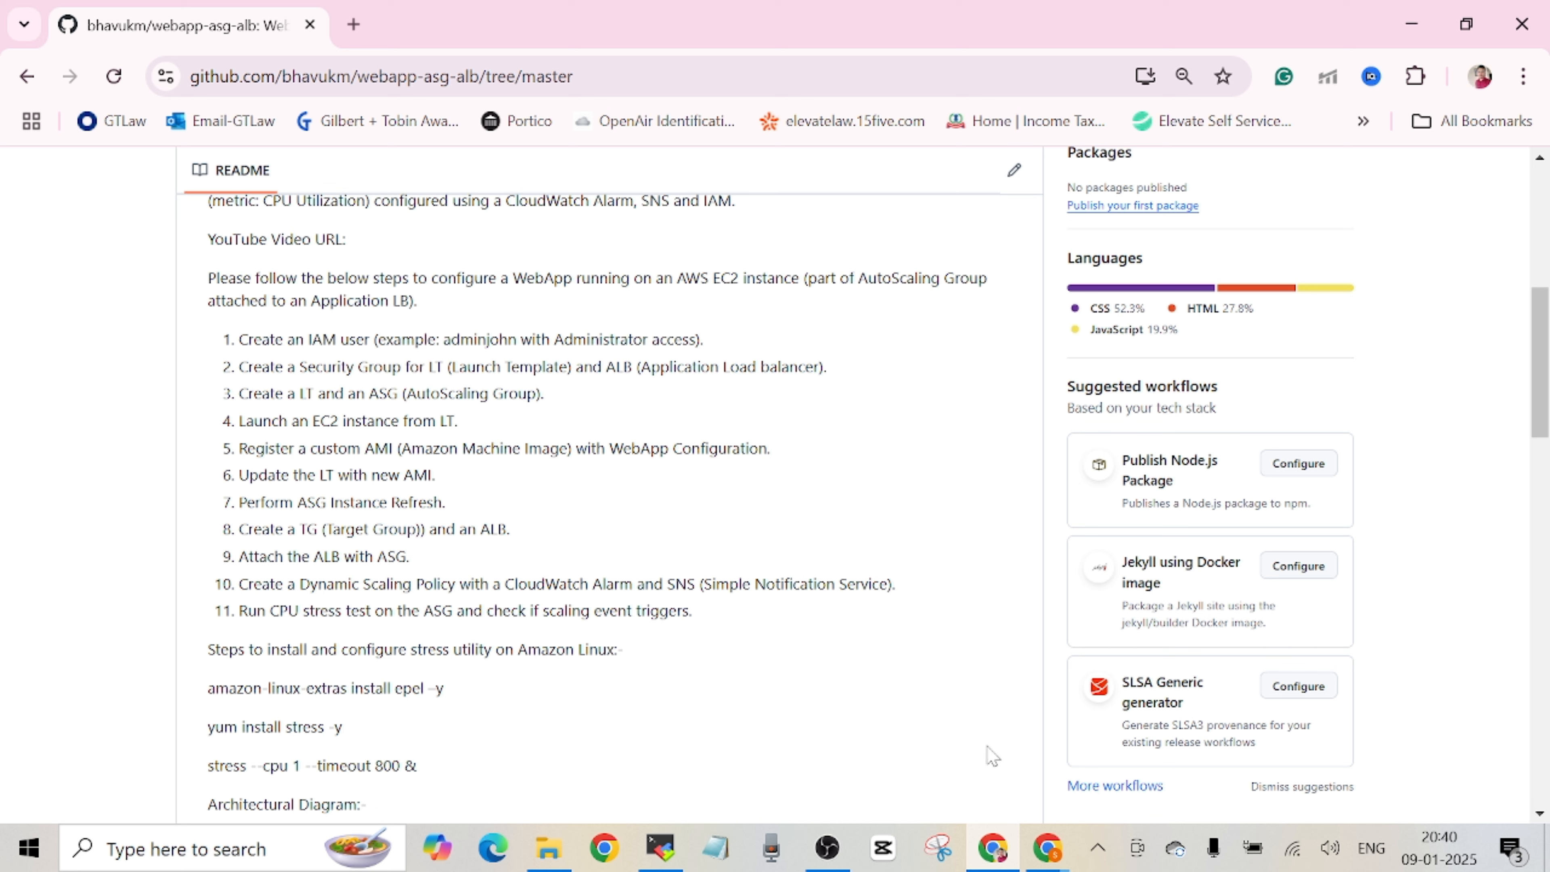
pyautogui.moveTo(1046, 849)
pyautogui.click(1162, 771)
pyautogui.scroll(1, 66, 611)
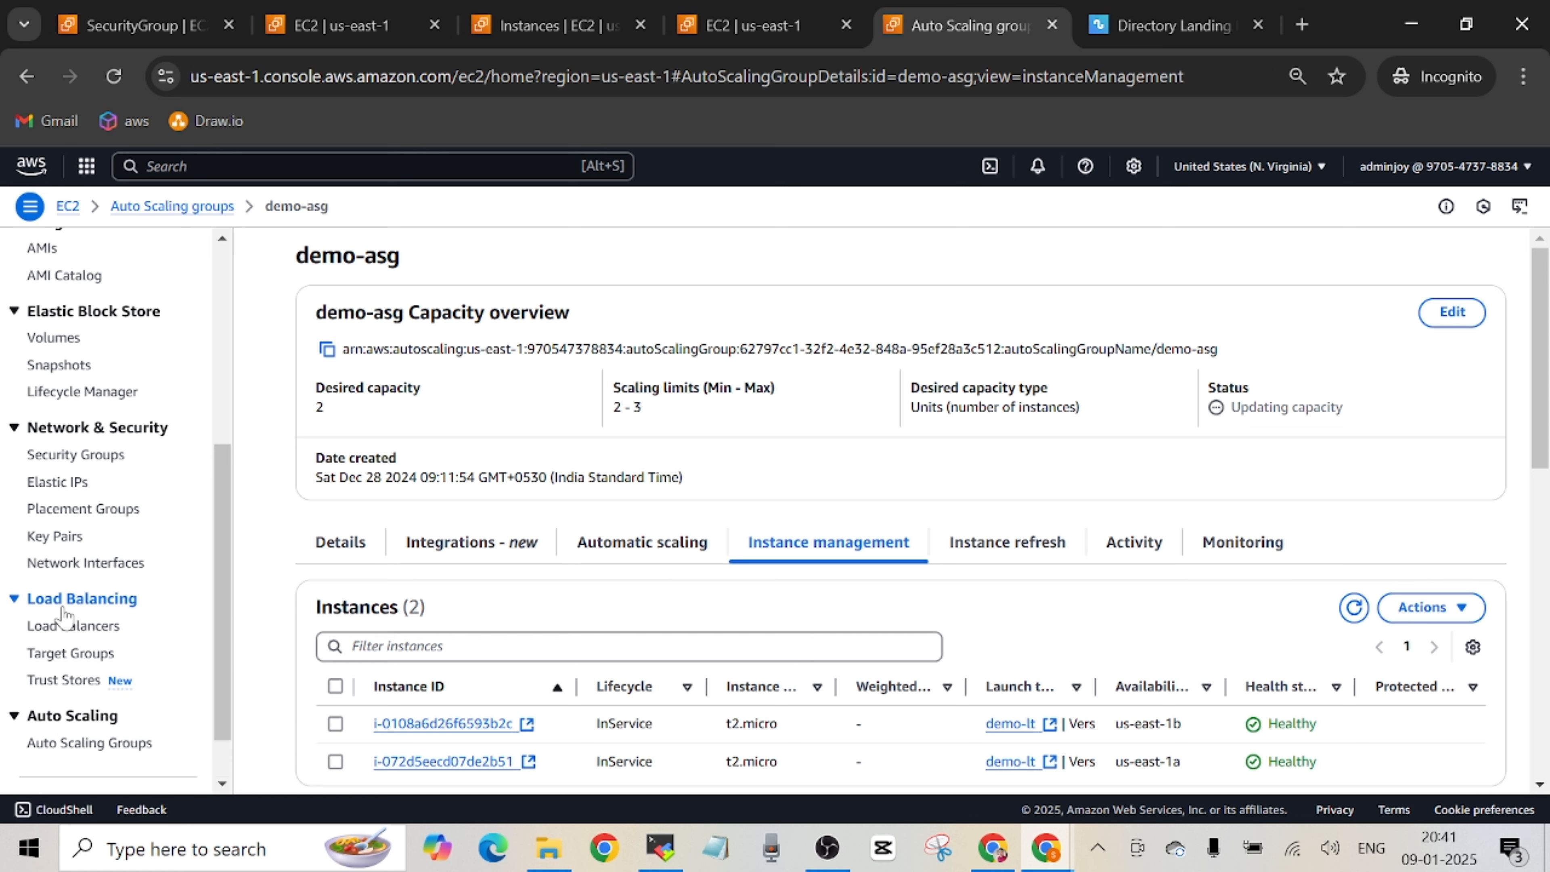
# Open the EC2 load balancers list and collapse the empty details pane to see the existing load balancer.
pyautogui.click(91, 625)
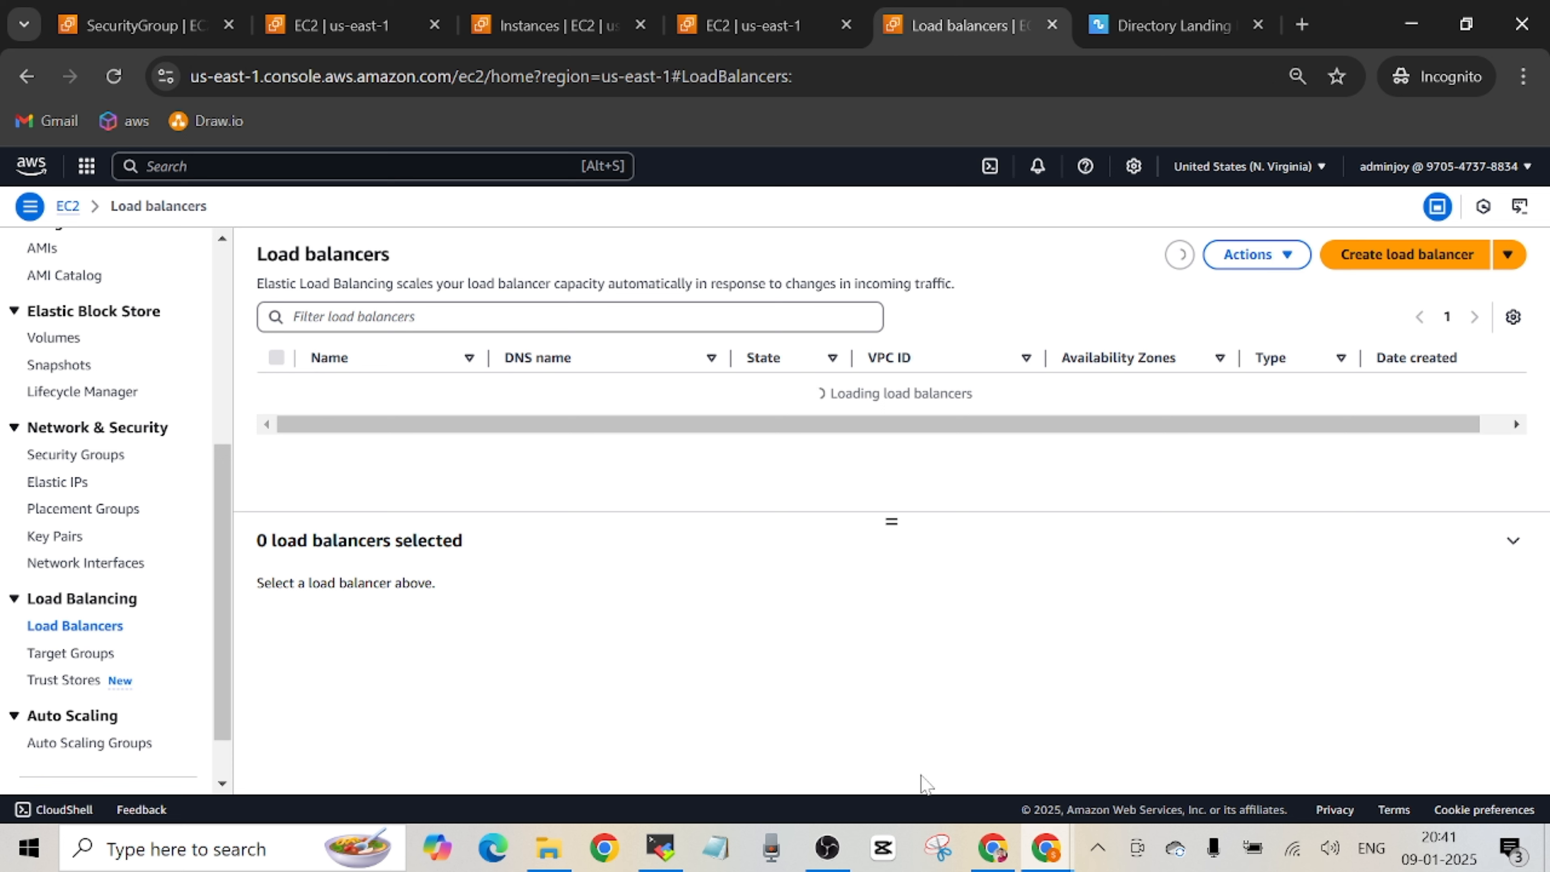
pyautogui.moveTo(1004, 866)
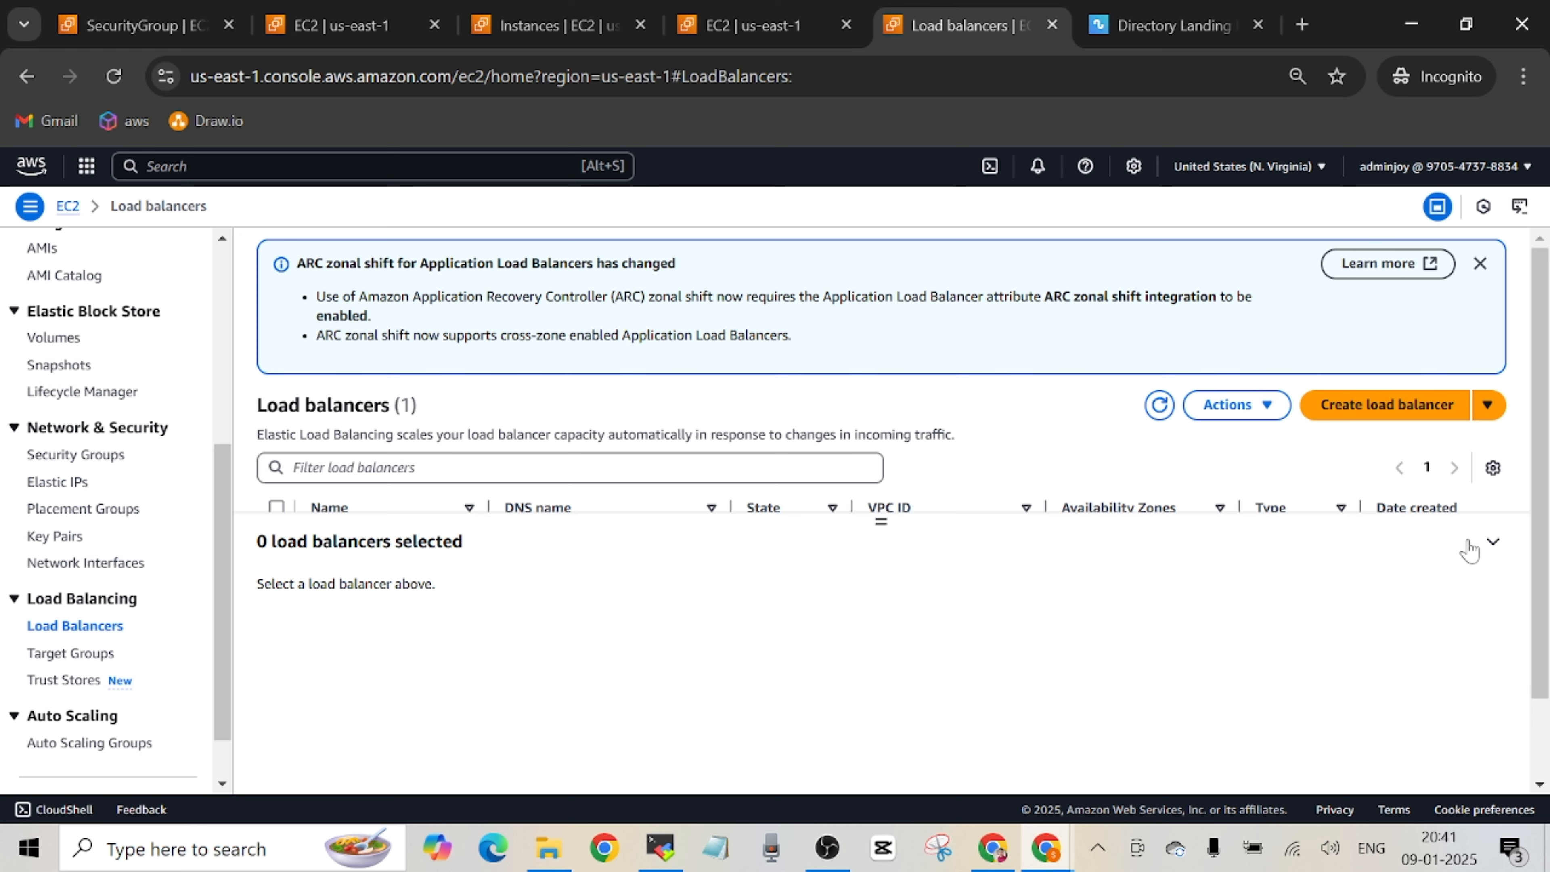
pyautogui.click(1513, 541)
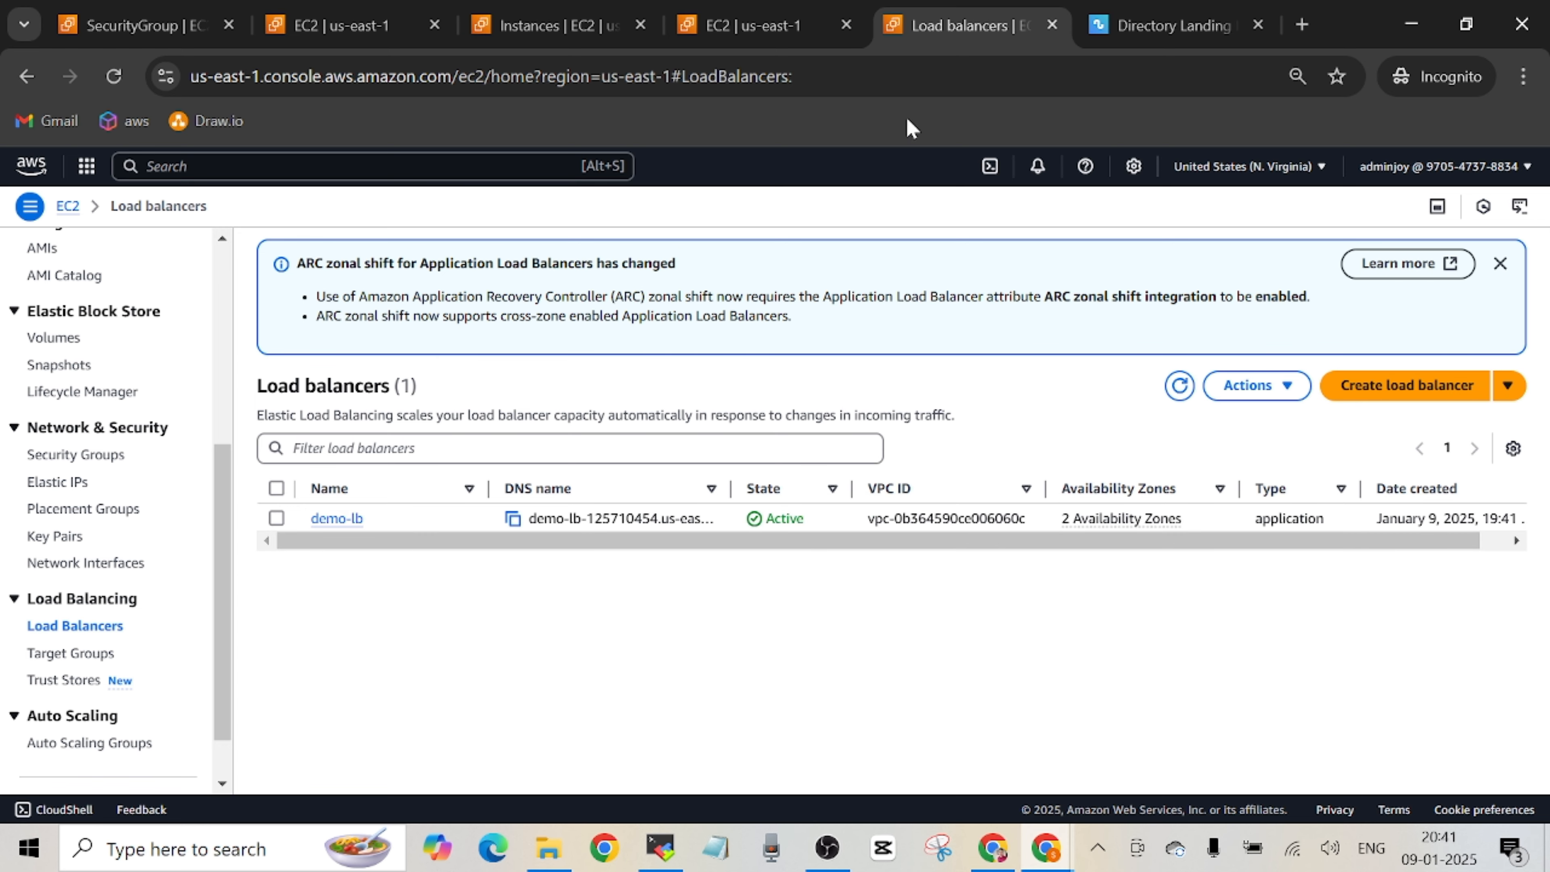
# In the second EC2 browser tab, open the integrations settings of the demo-asg Auto Scaling group.
pyautogui.click(615, 36)
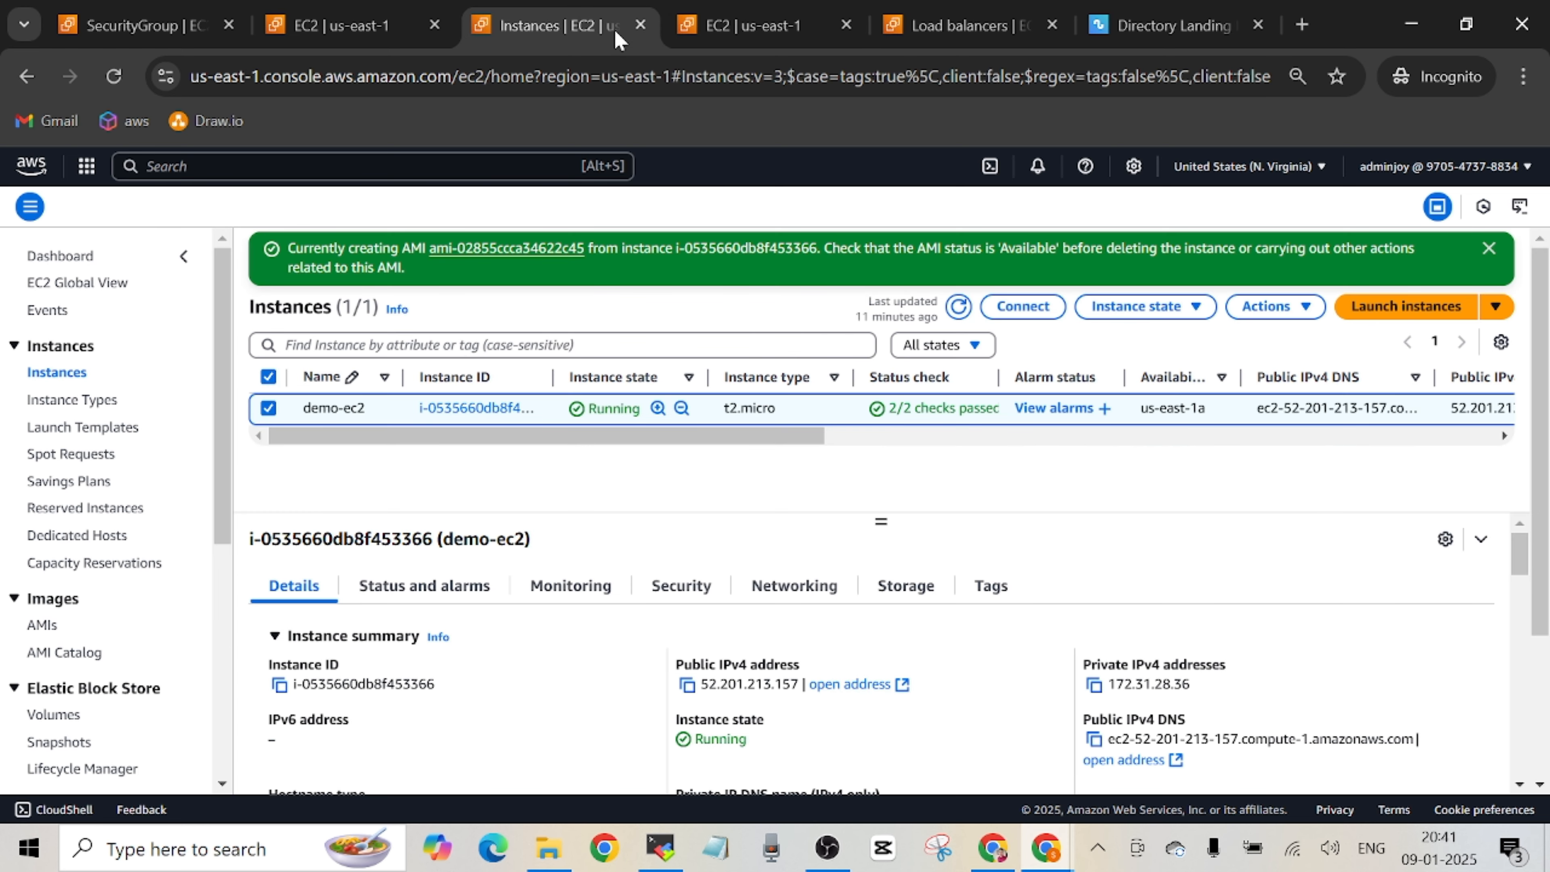
pyautogui.click(342, 25)
pyautogui.click(92, 679)
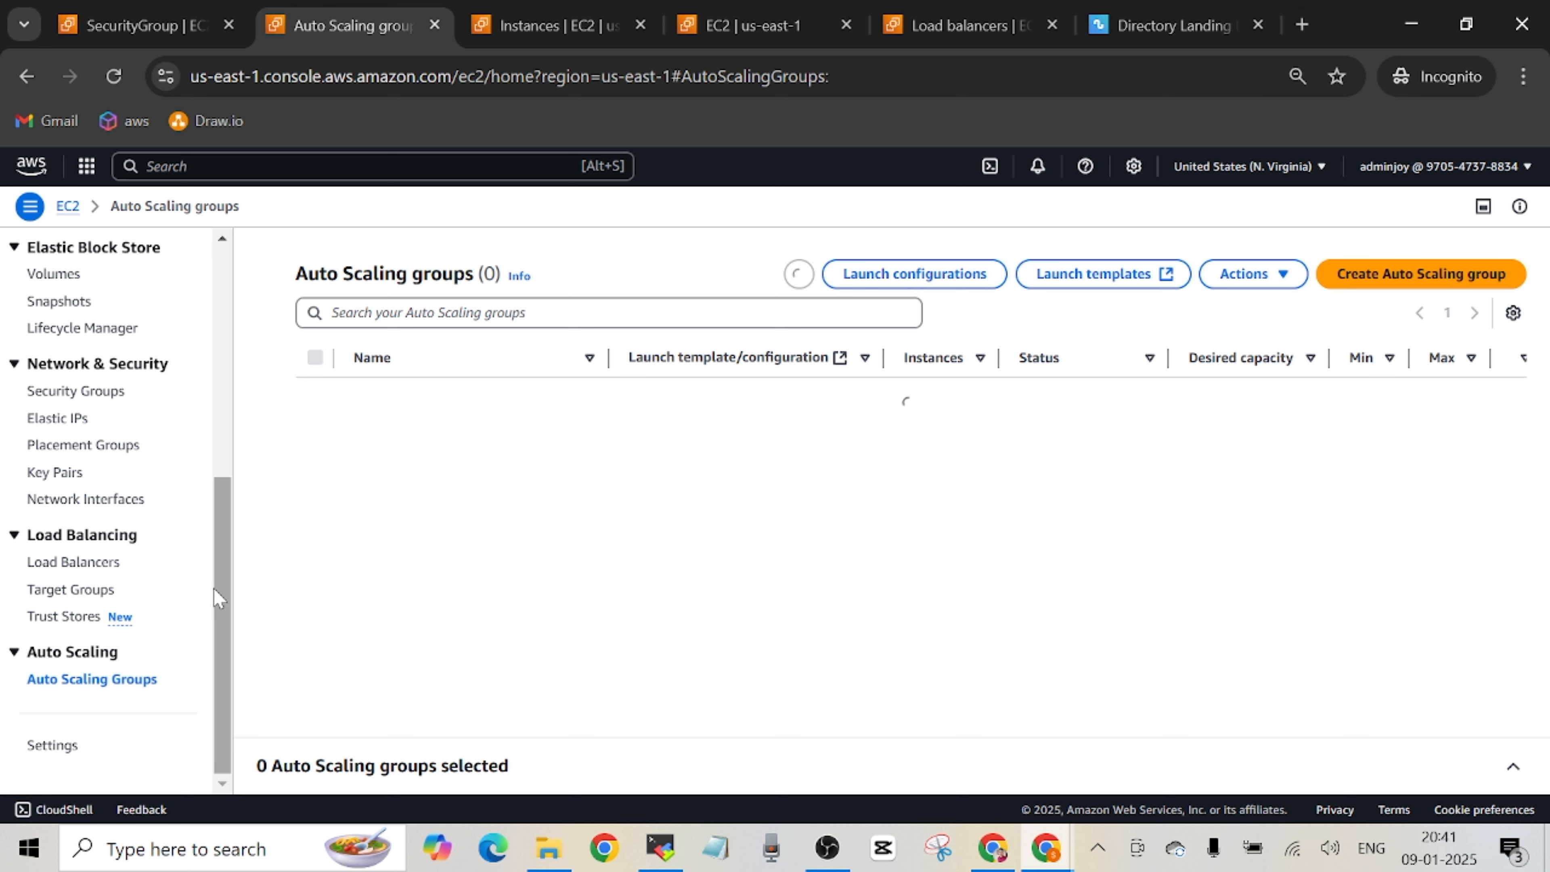
pyautogui.moveTo(221, 591); pyautogui.dragTo(243, 336)
pyautogui.click(378, 398)
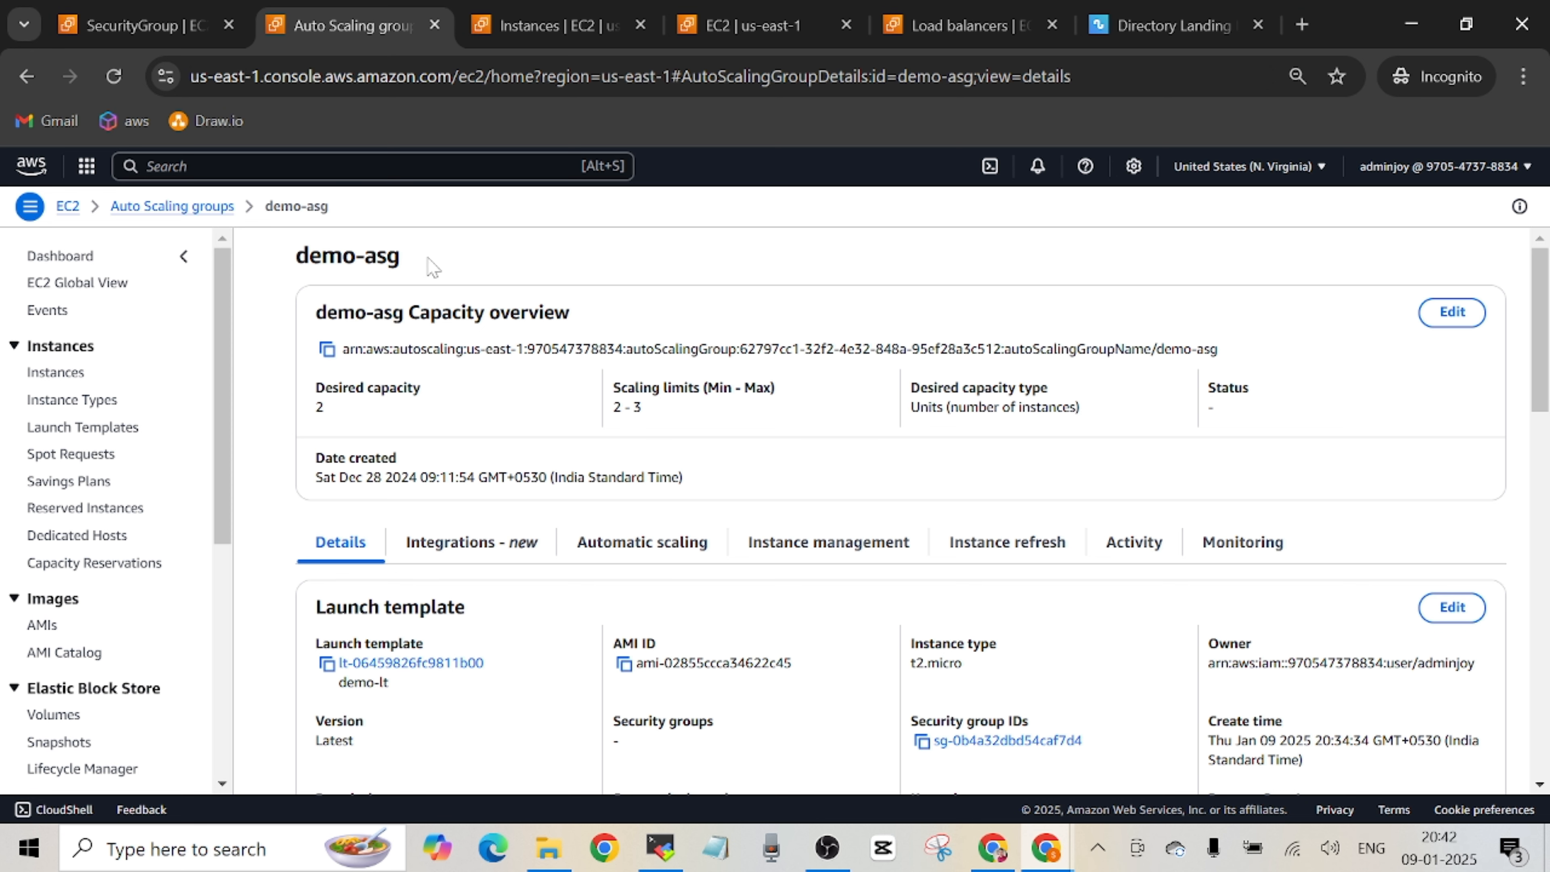
pyautogui.scroll(-1, 1541, 330)
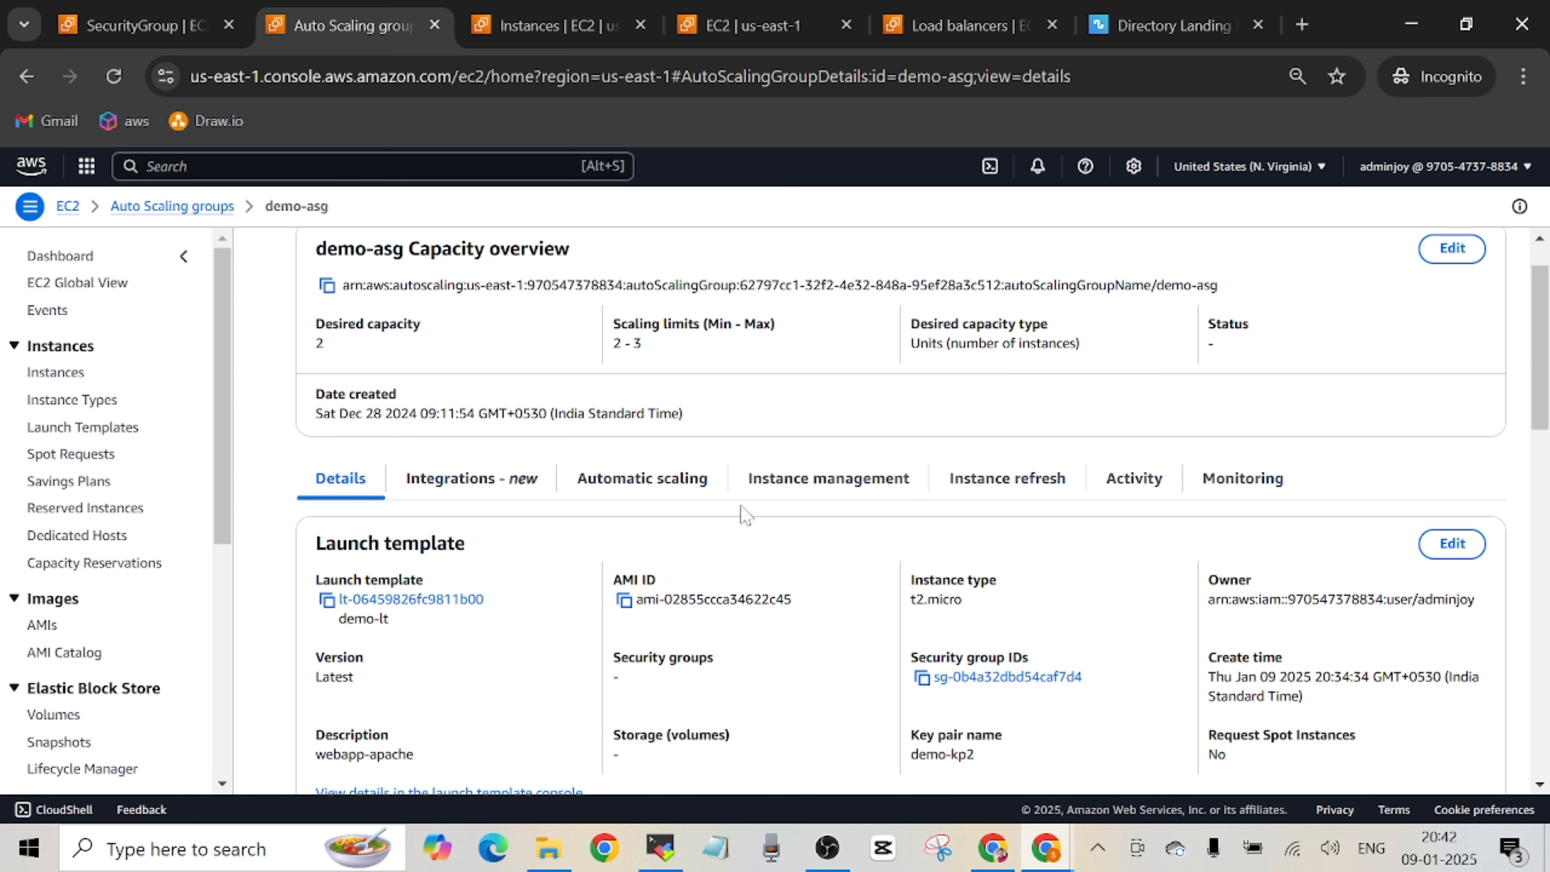
pyautogui.click(516, 488)
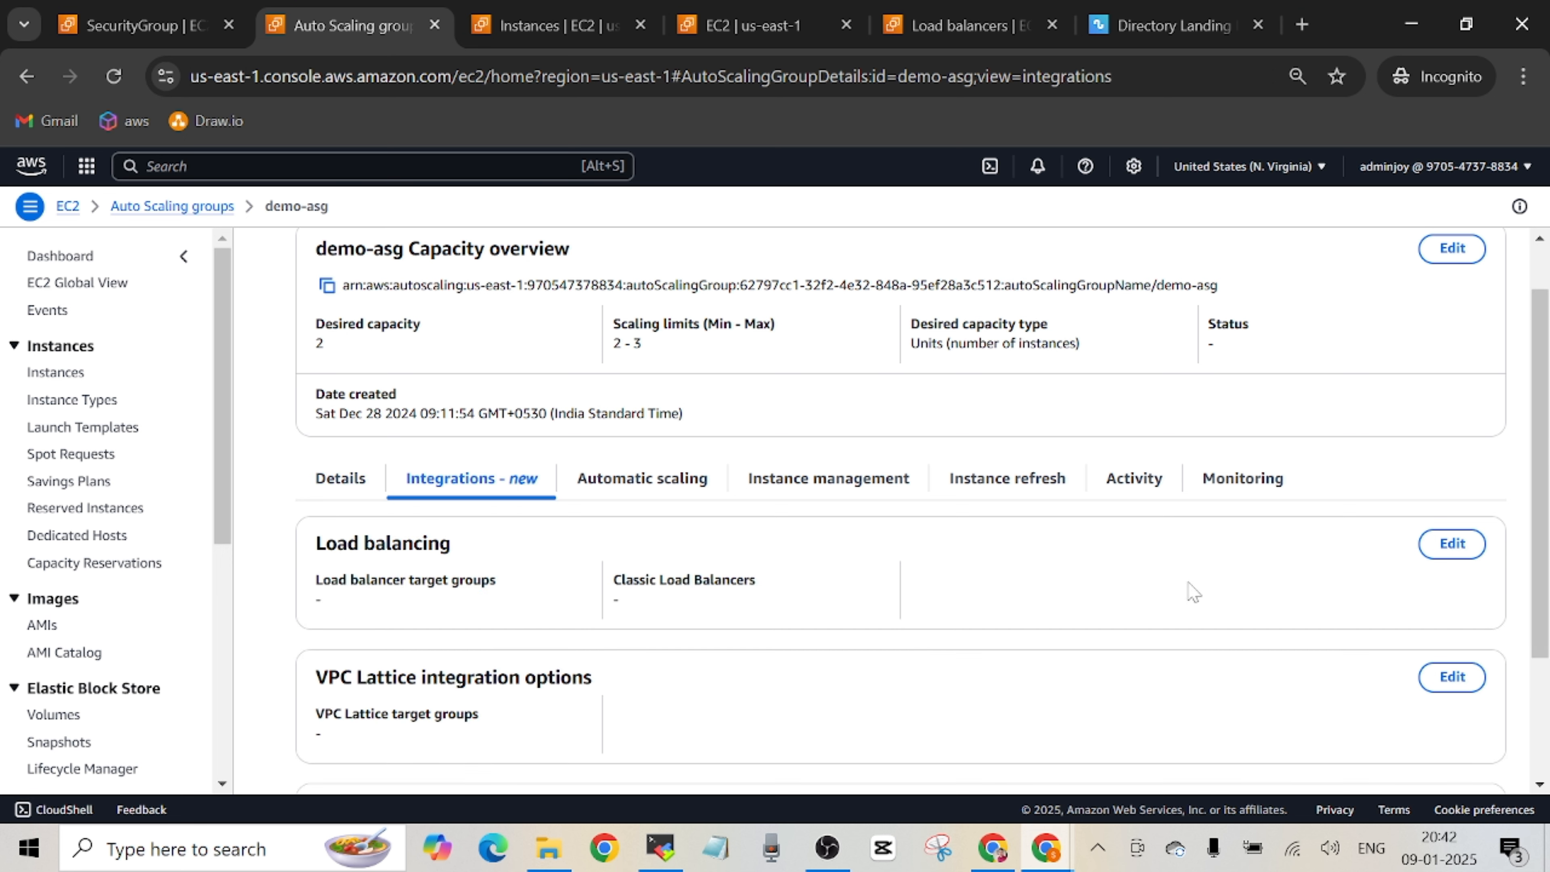
# Attach the demo-lt | HTTP target group of the demo-lb Application Load Balancer to demo-asg and update the group.
pyautogui.click(1453, 545)
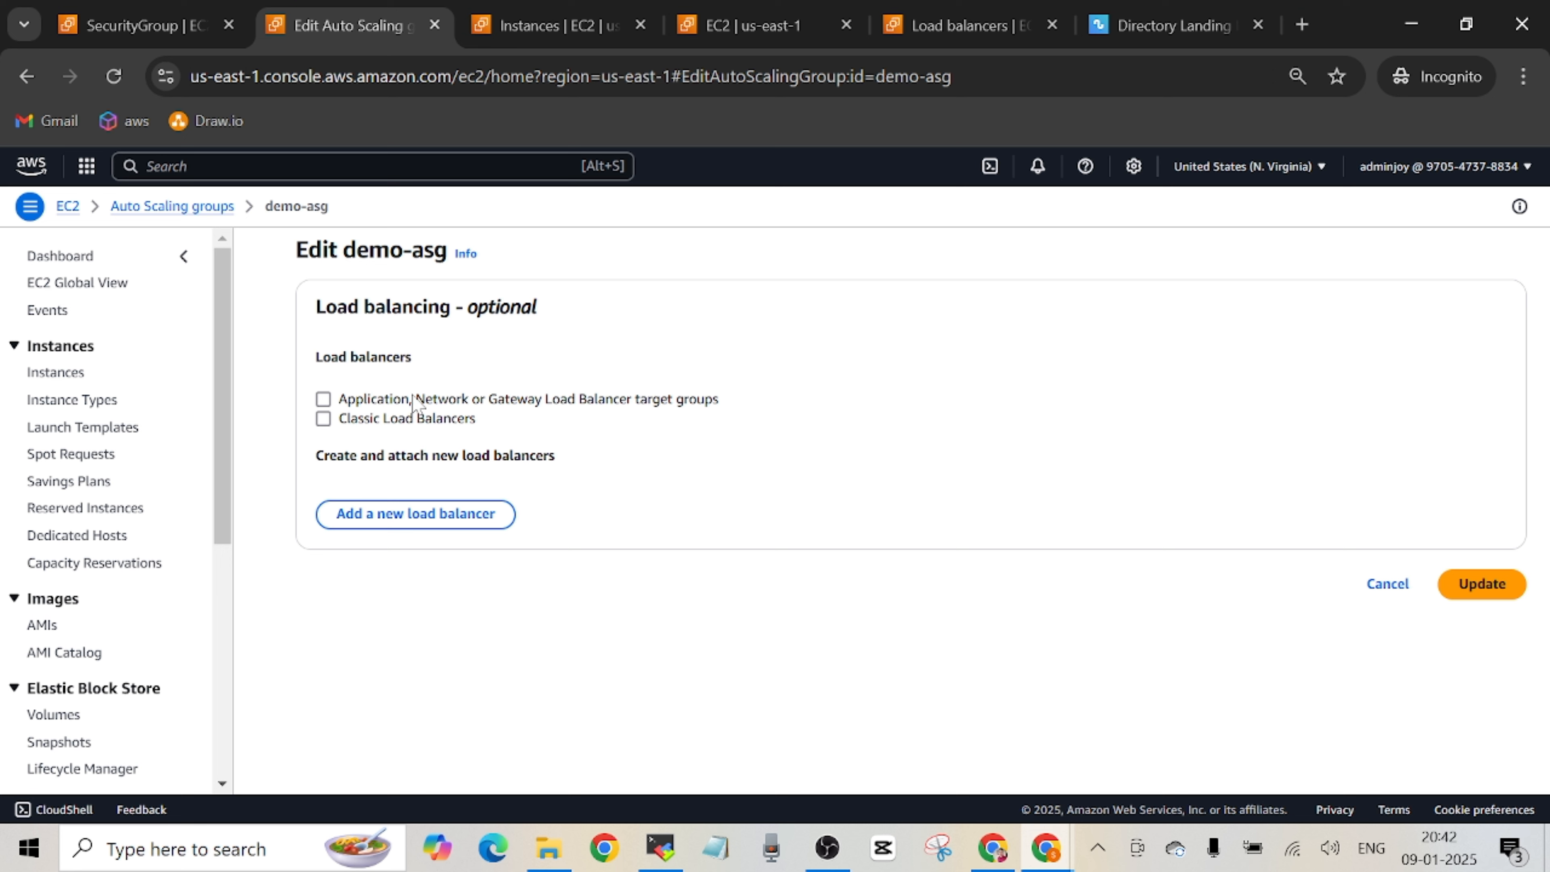
pyautogui.click(324, 399)
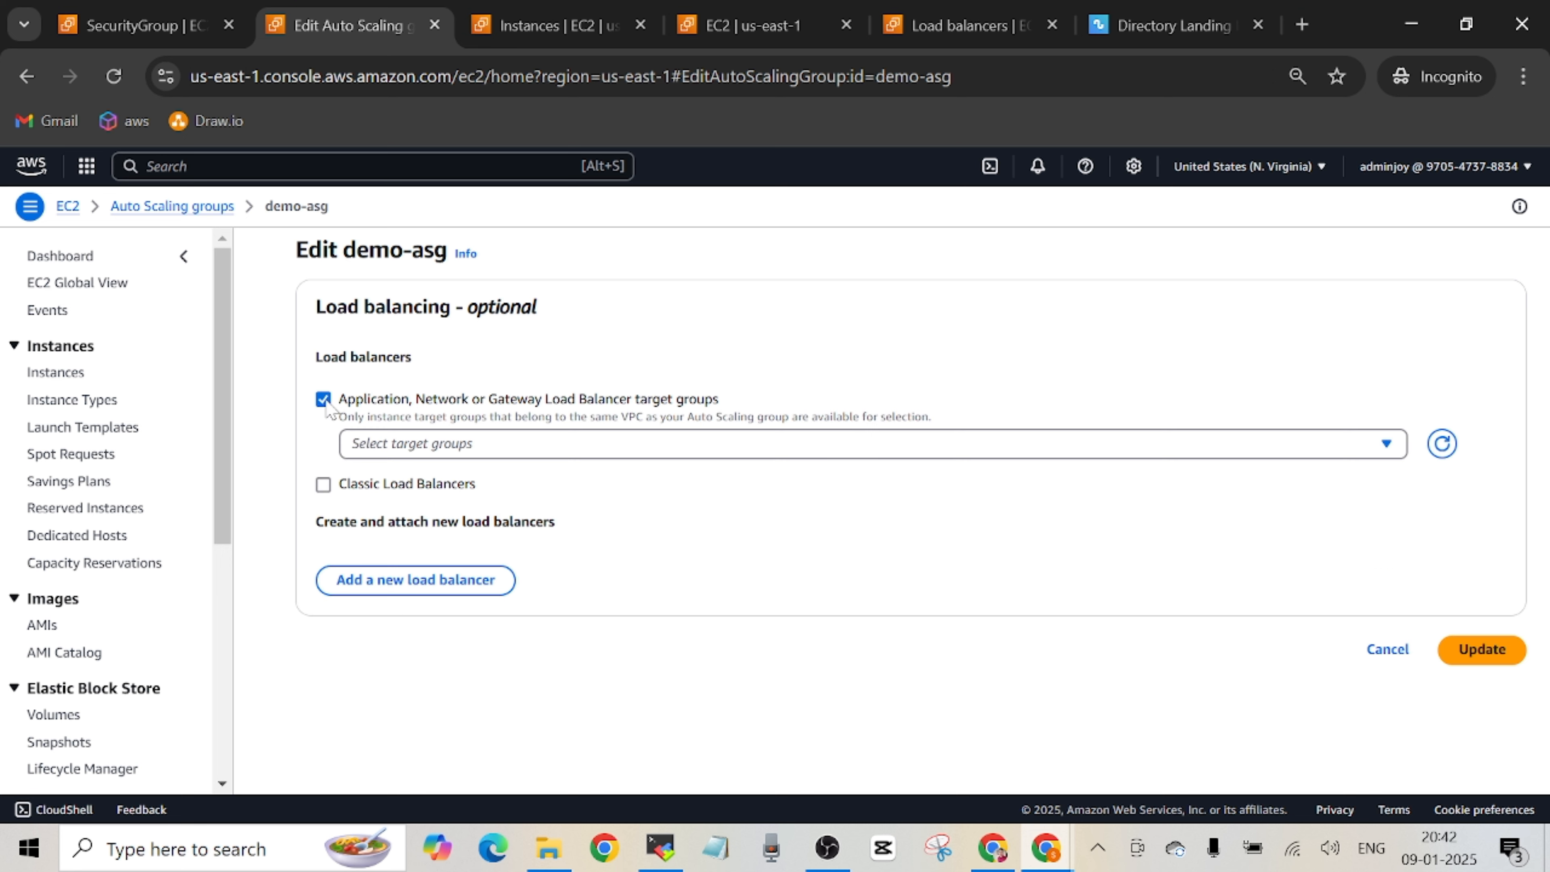
pyautogui.click(1388, 446)
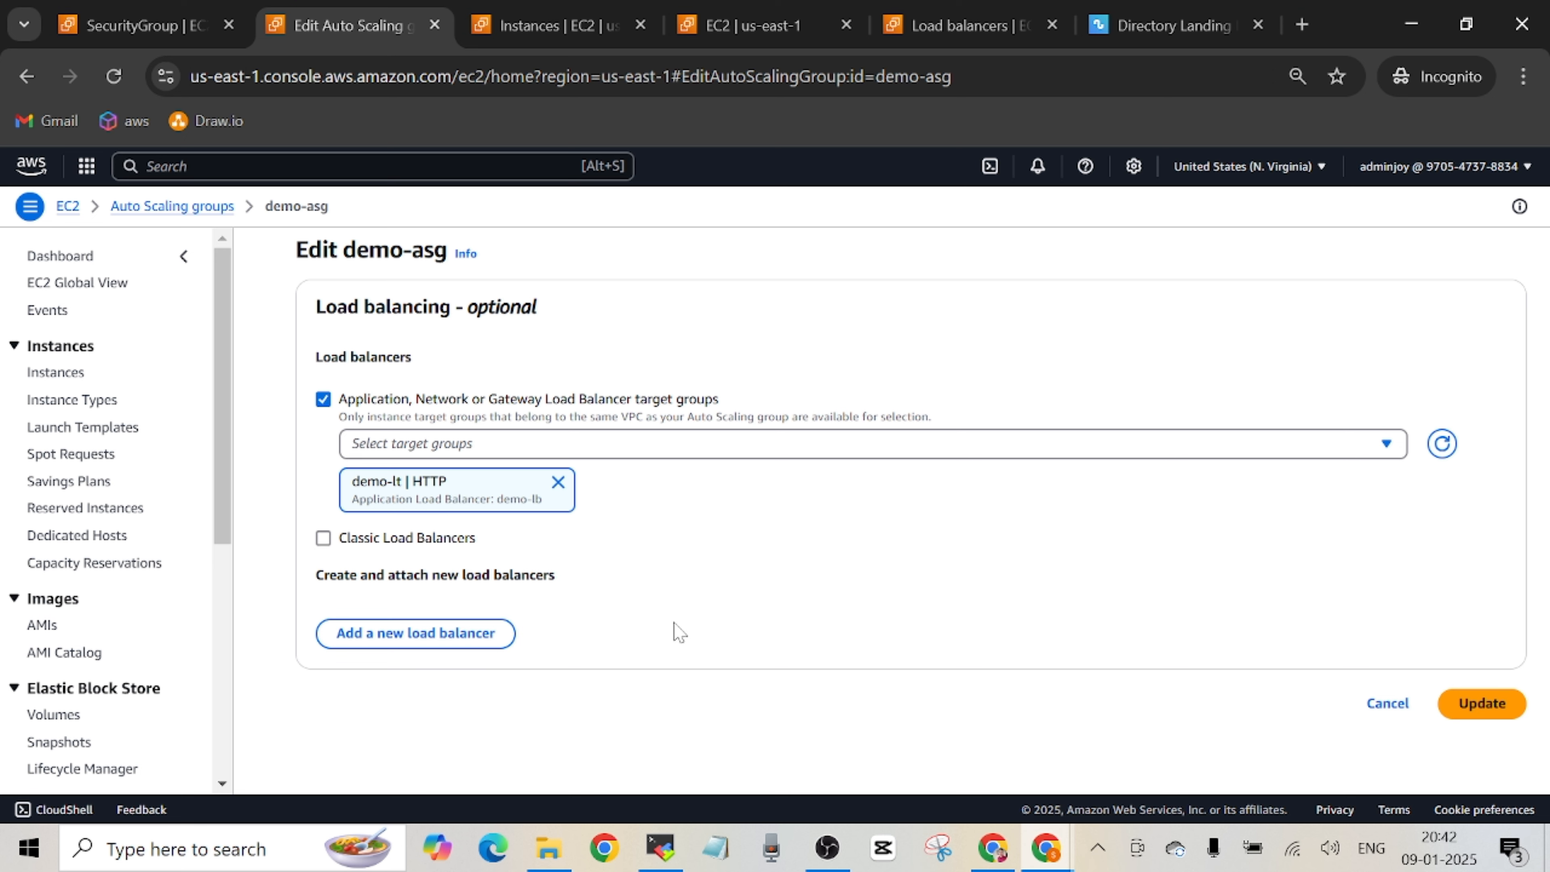
pyautogui.click(1483, 704)
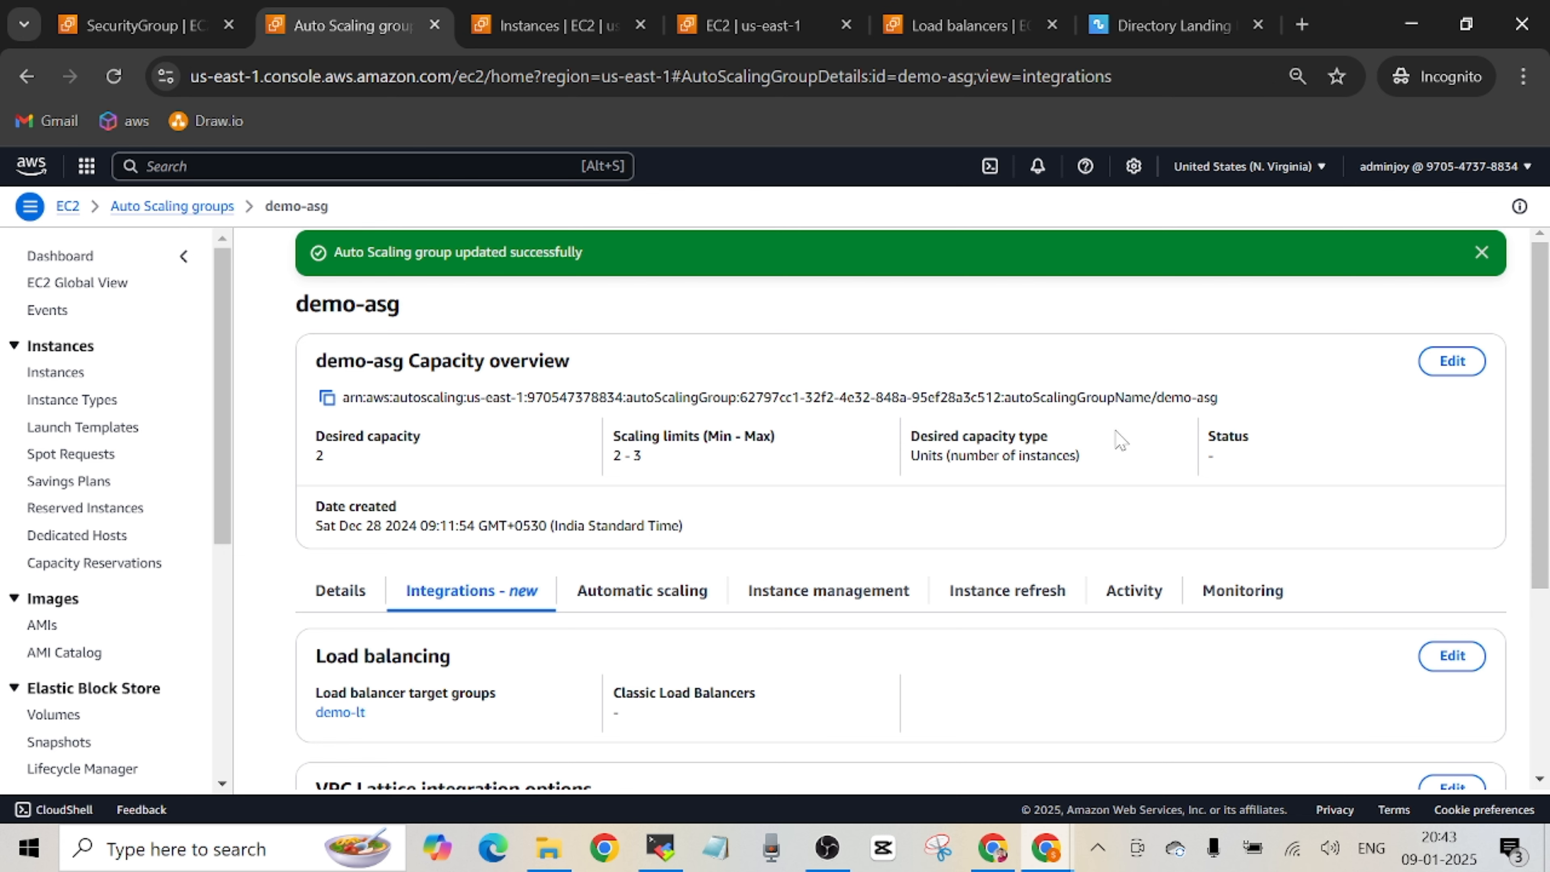
# Return to the load balancers list, open demo-lb, and review its details, listeners and rules.
pyautogui.click(955, 25)
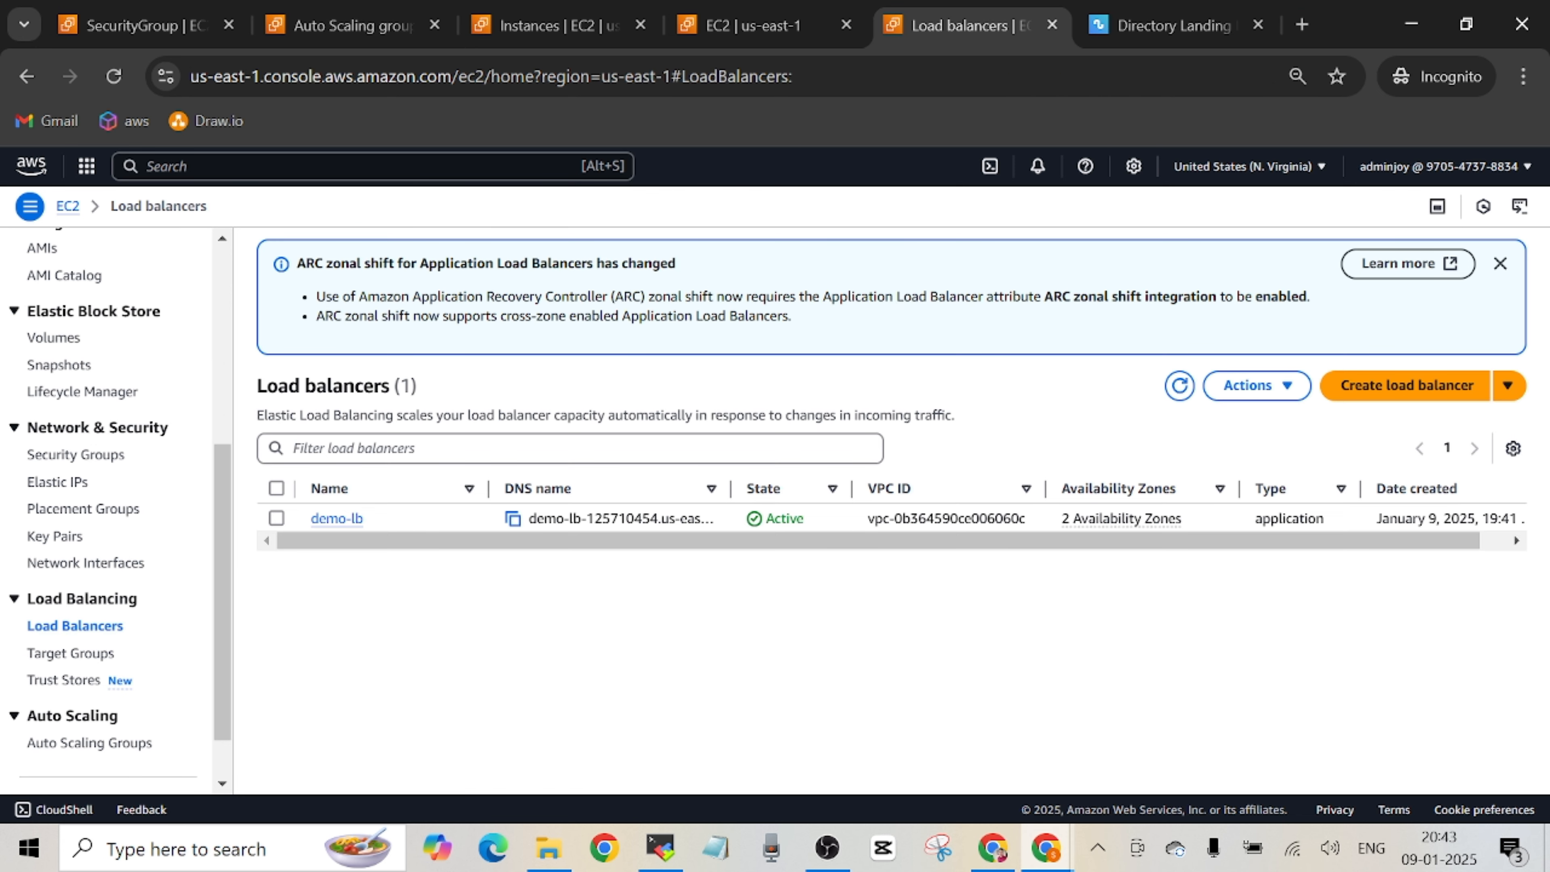
pyautogui.click(337, 518)
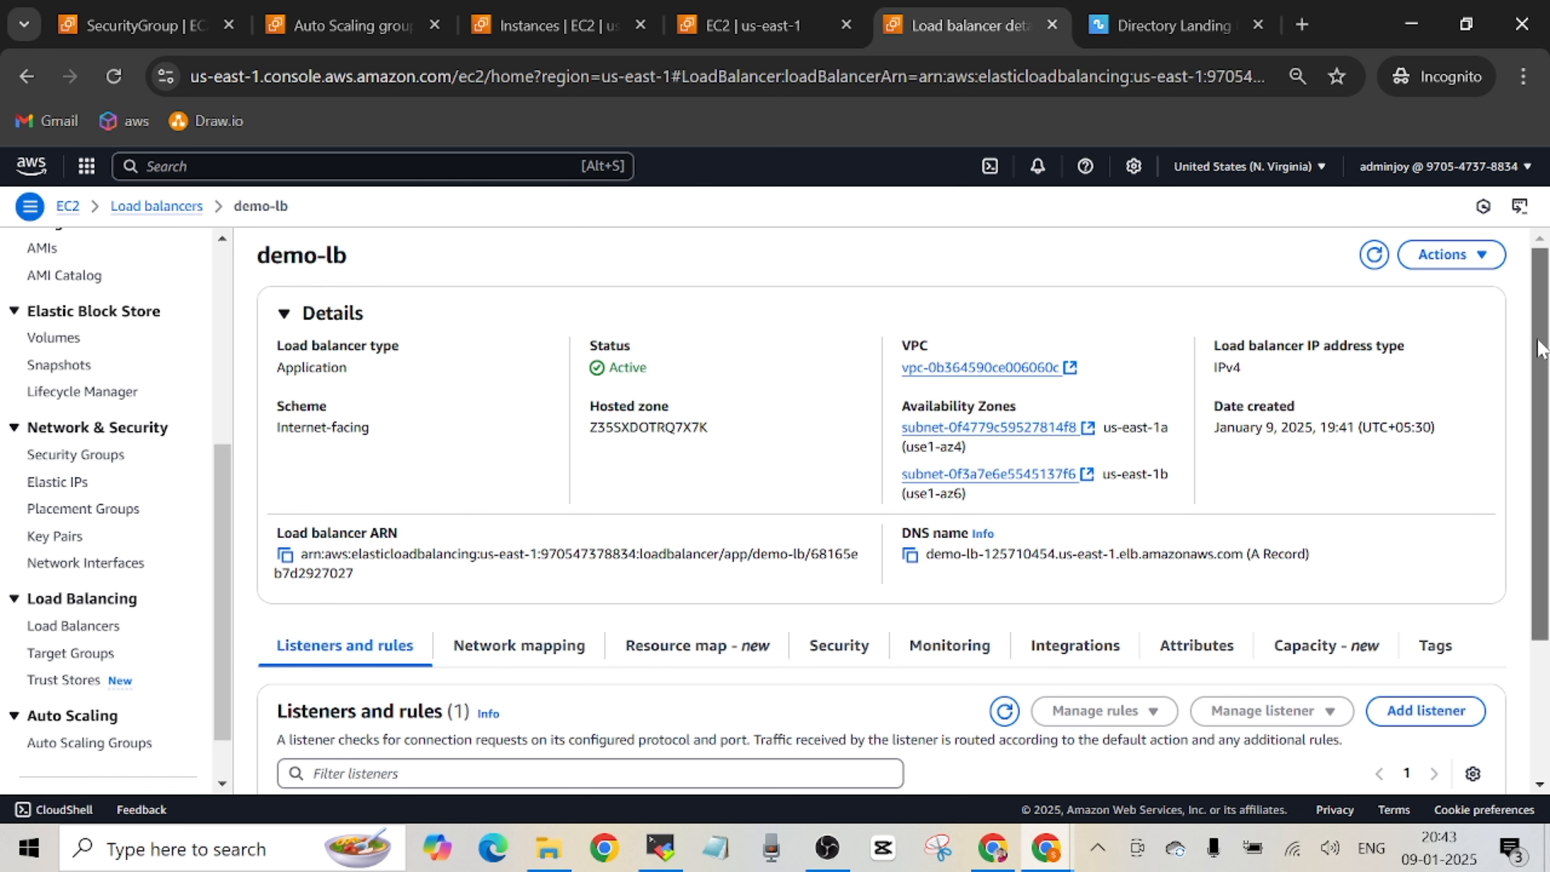
pyautogui.moveTo(1541, 348); pyautogui.dragTo(1538, 435)
pyautogui.scroll(-1, 570, 687)
pyautogui.scroll(3, 571, 687)
pyautogui.scroll(-3, 555, 549)
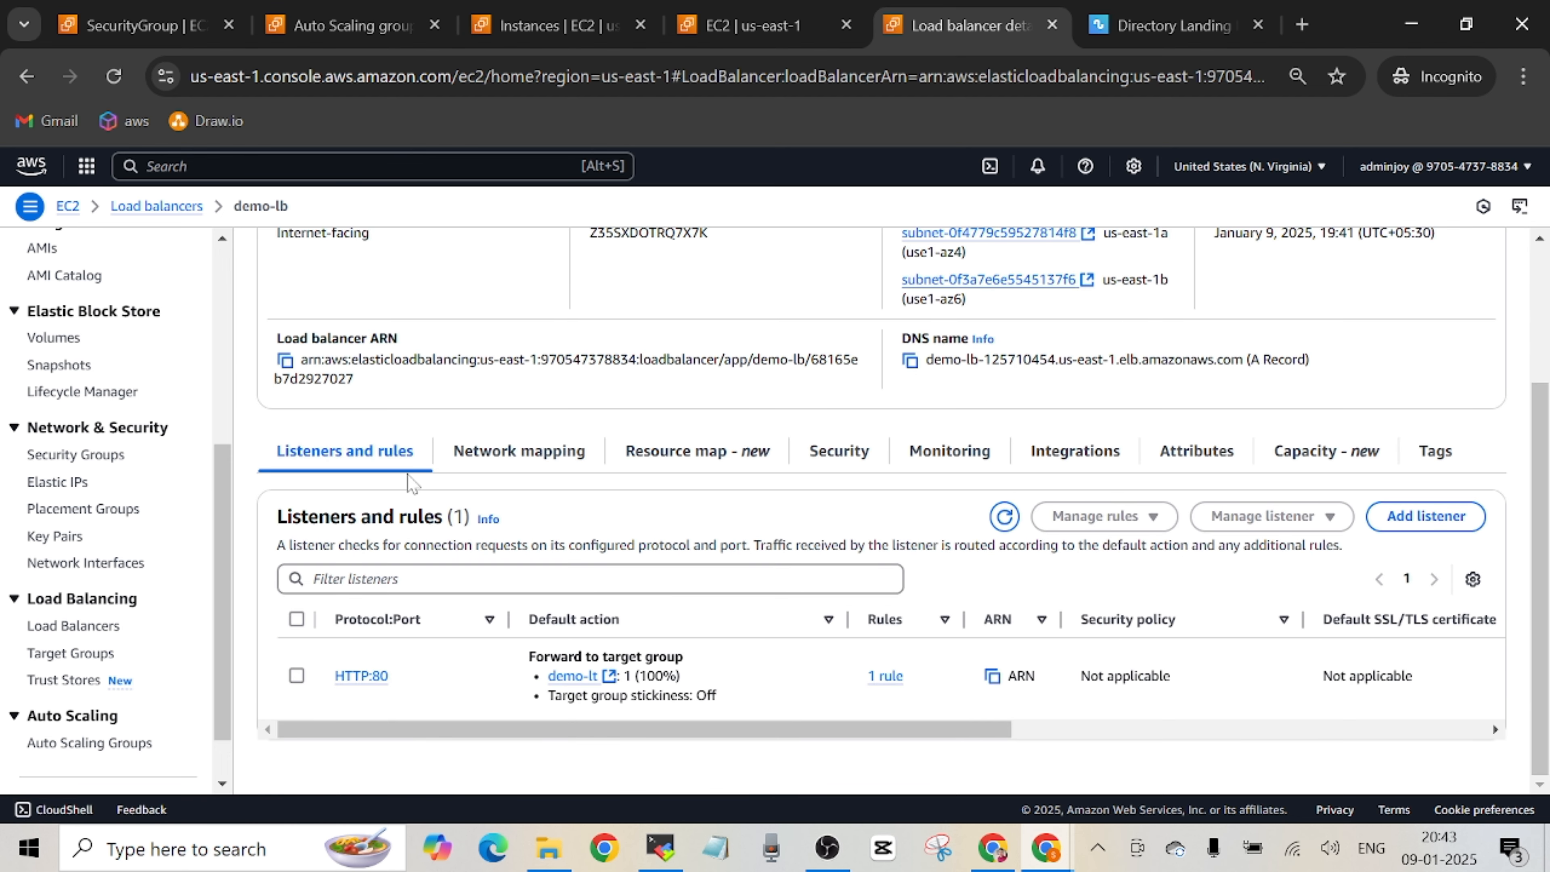
# Open the listener's demo-lt target group in a separate browser tab, and inspect demo-lb's security groups.
pyautogui.click(572, 675)
pyautogui.click(836, 25)
pyautogui.click(839, 450)
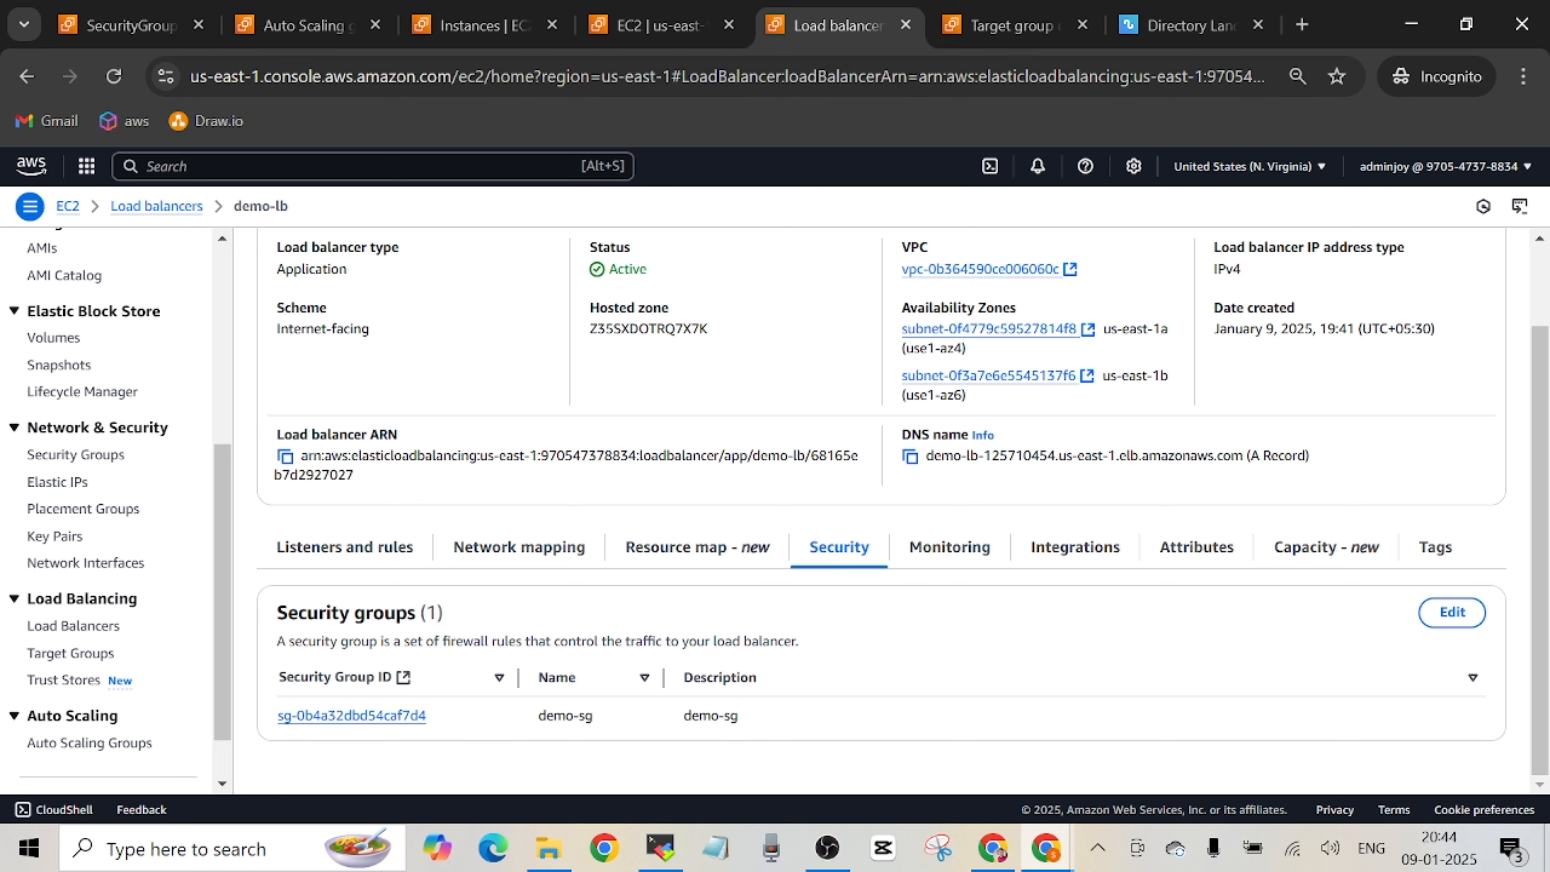
# Examine the health check settings of the demo-lt target group, and return to demo-lb's listeners and rules.
pyautogui.click(1010, 25)
pyautogui.click(542, 443)
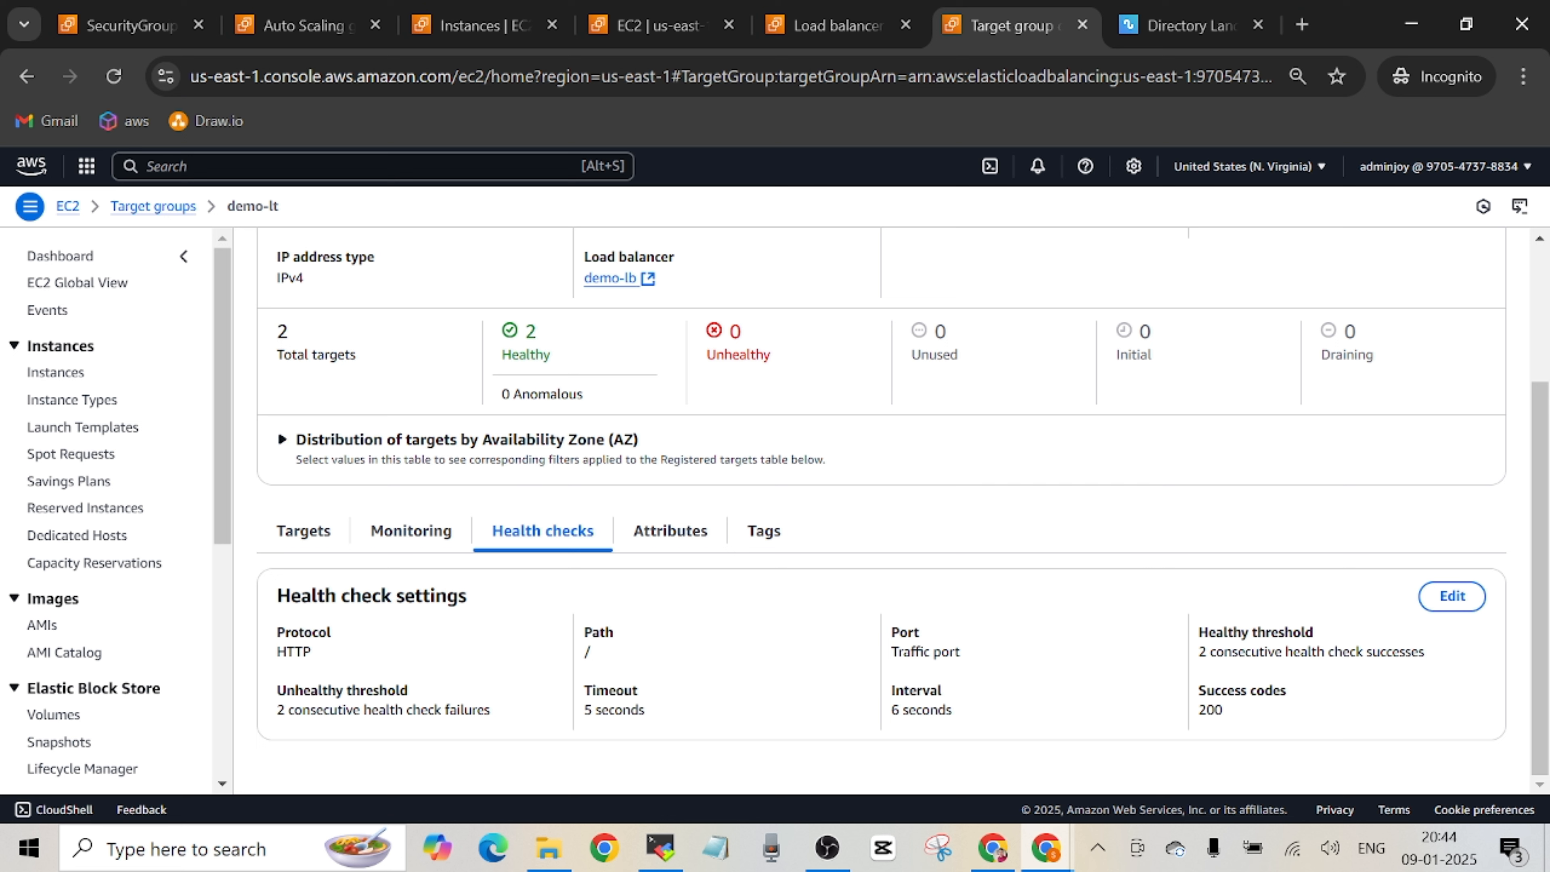
pyautogui.click(837, 25)
pyautogui.moveTo(1540, 424); pyautogui.dragTo(1539, 557)
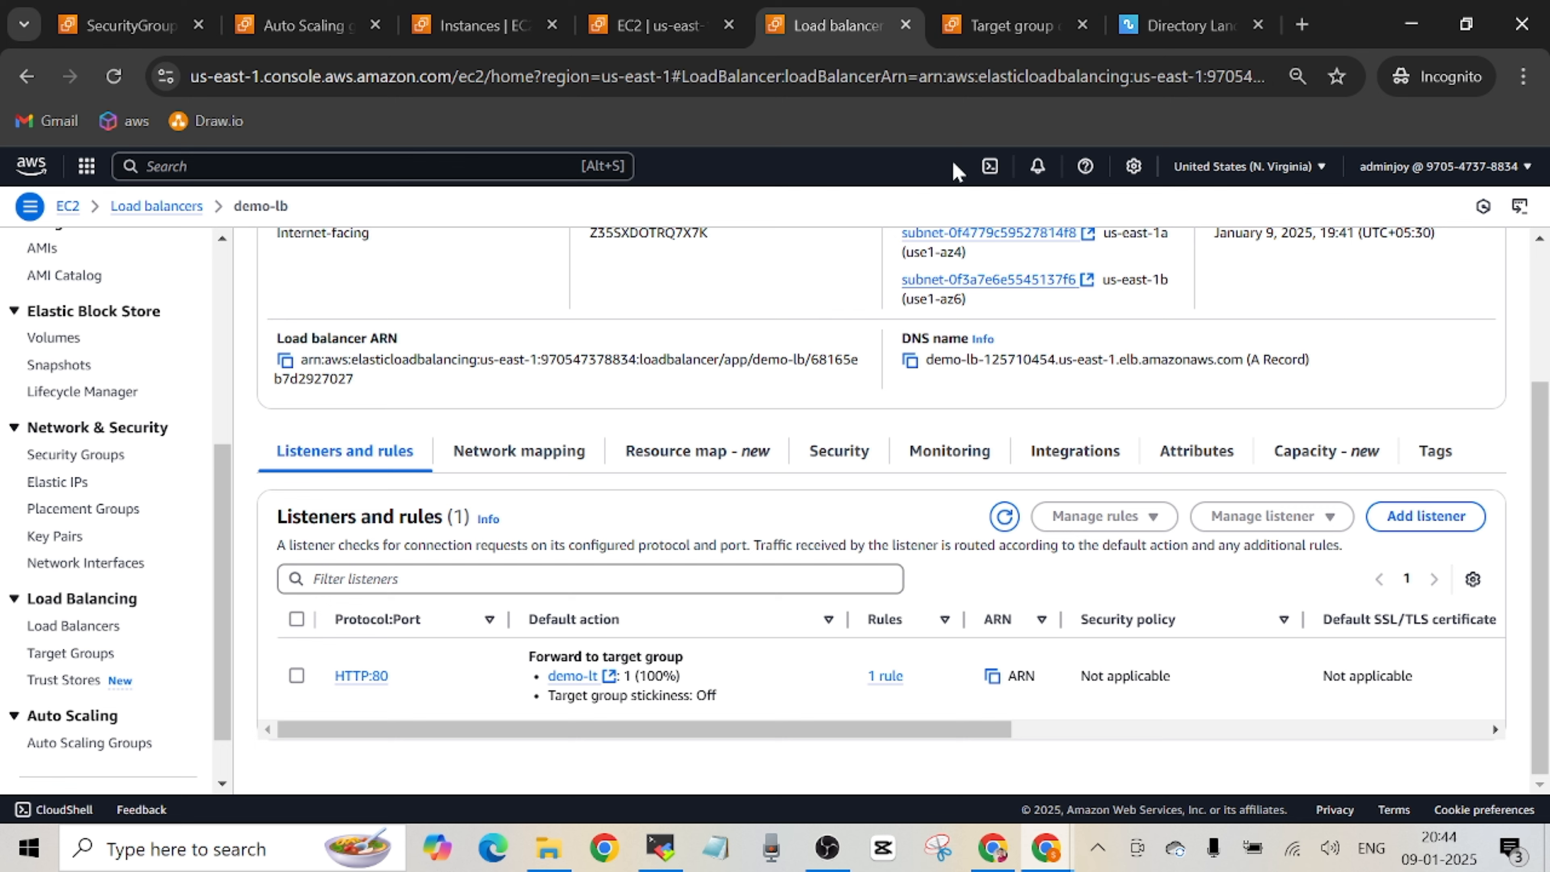
# Review the registered targets of the demo-lt target group and their health status.
pyautogui.click(993, 35)
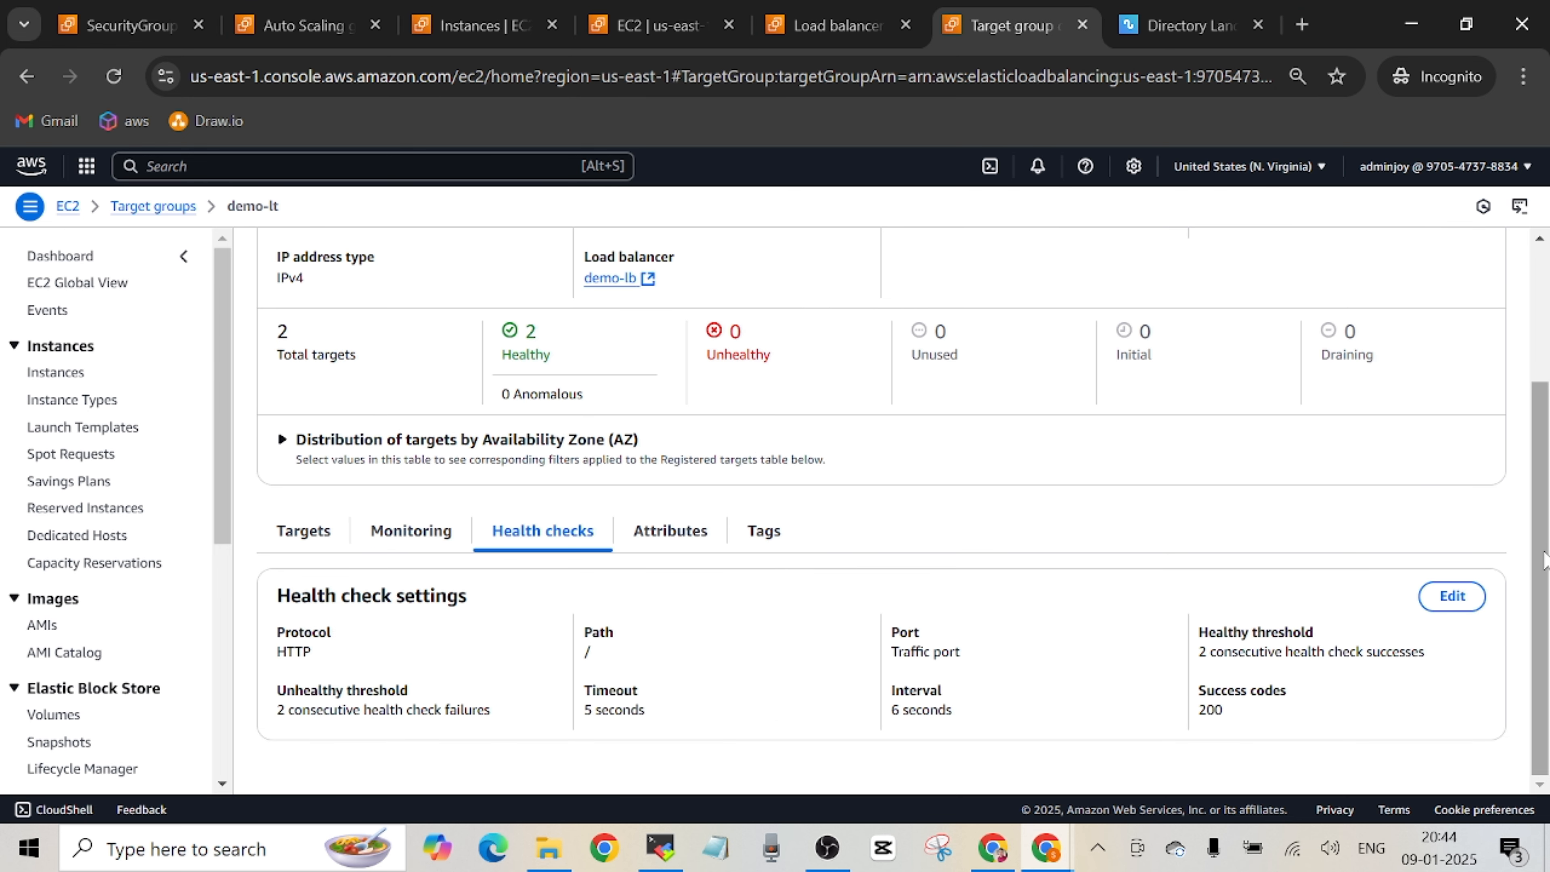
pyautogui.click(304, 530)
pyautogui.scroll(-1, 1533, 547)
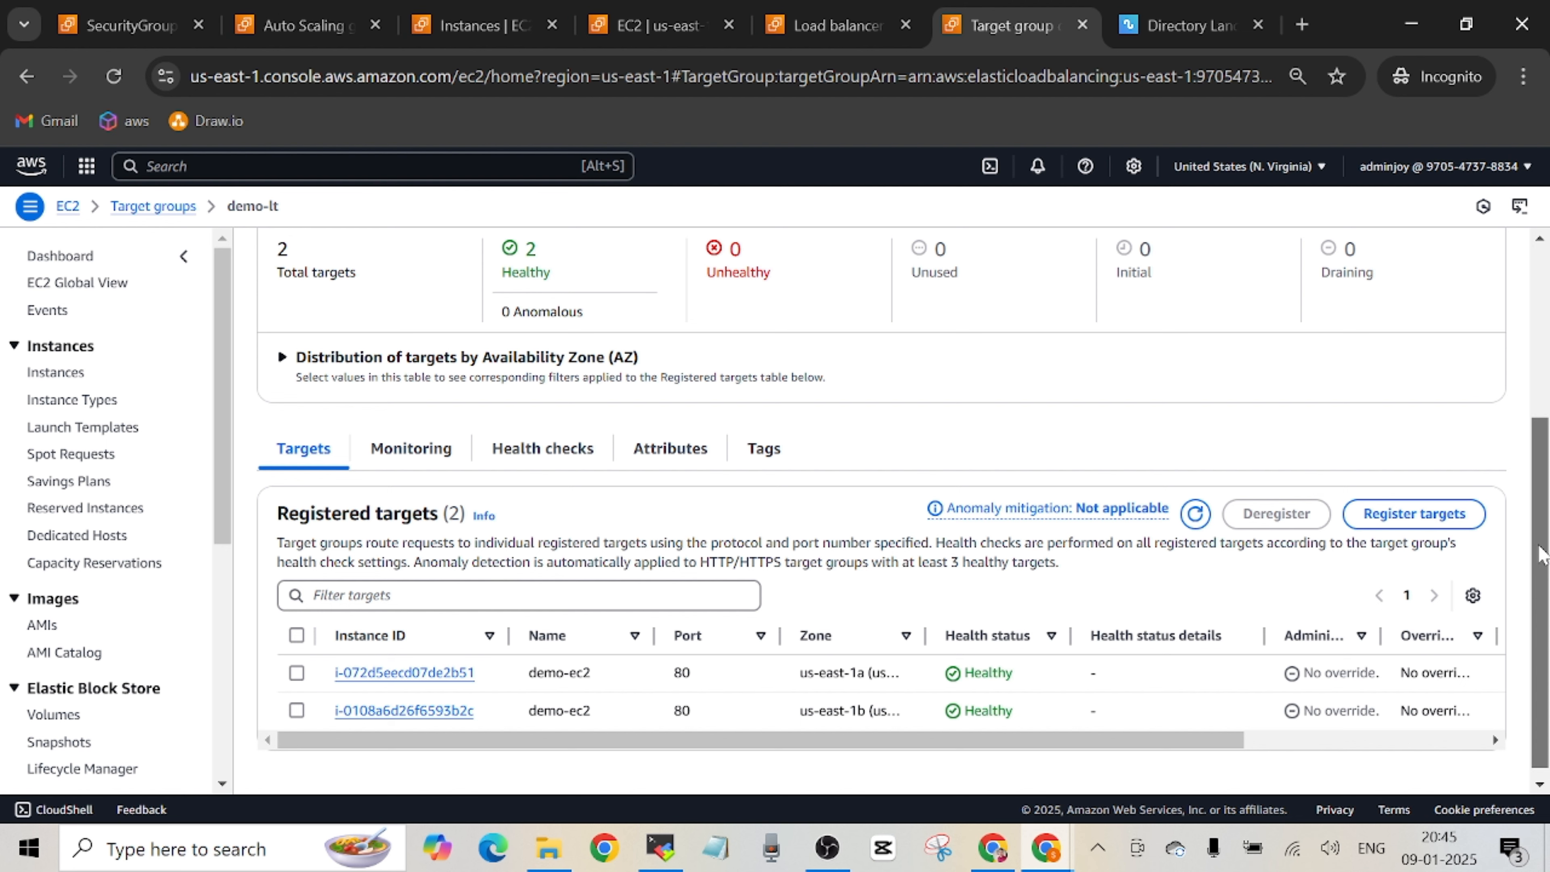
pyautogui.scroll(2, 1542, 550)
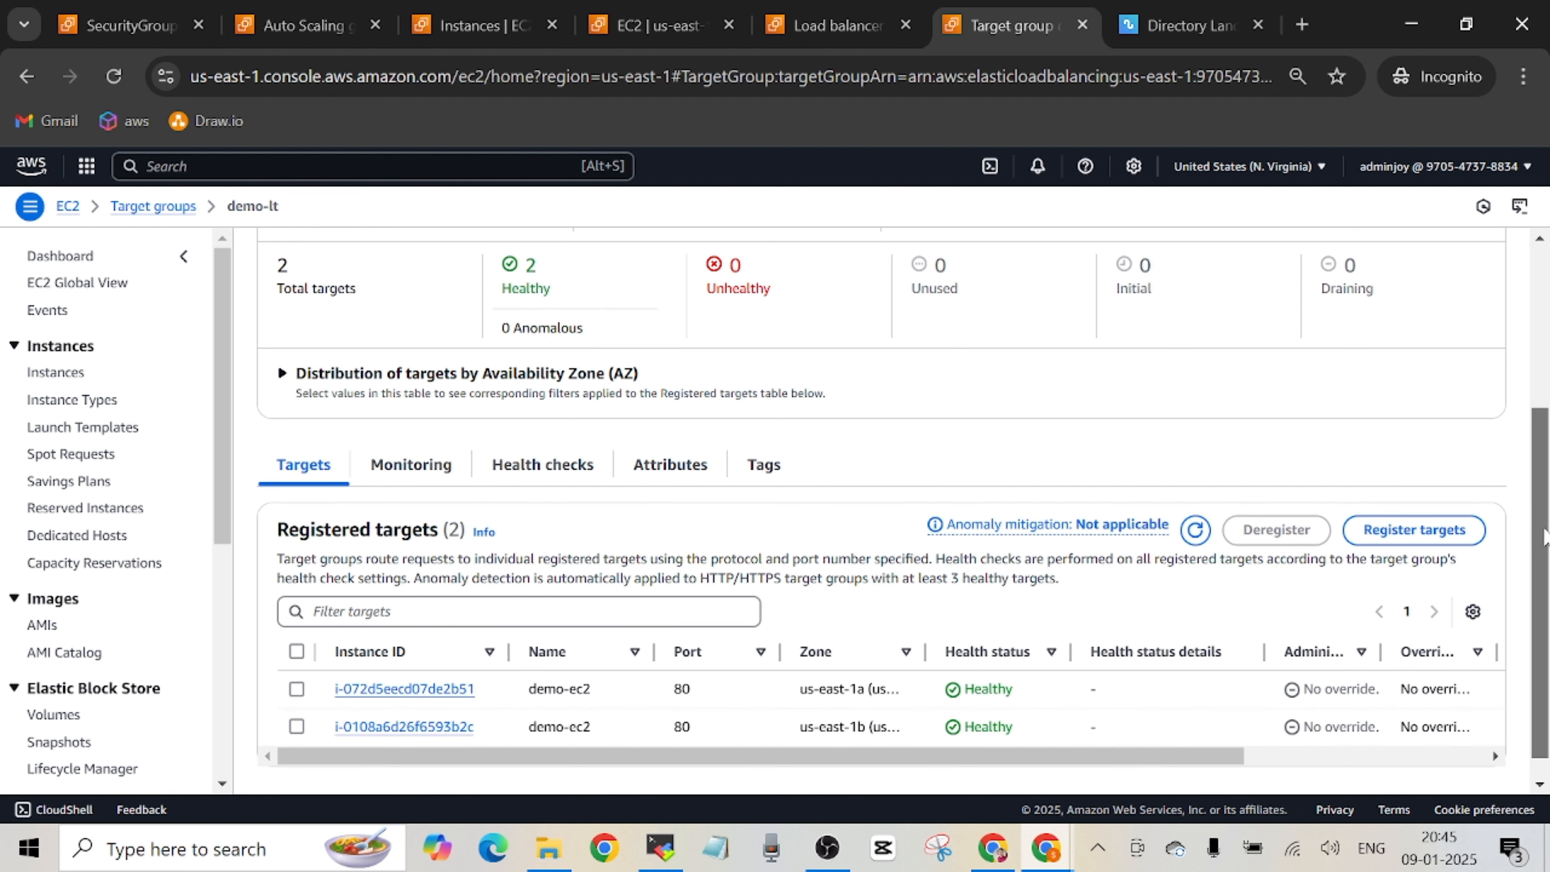
pyautogui.scroll(5, 1545, 536)
# Copy demo-lb's DNS name, close the old web app tab, and load the address in a new tab, continuing past the security warning.
pyautogui.click(838, 25)
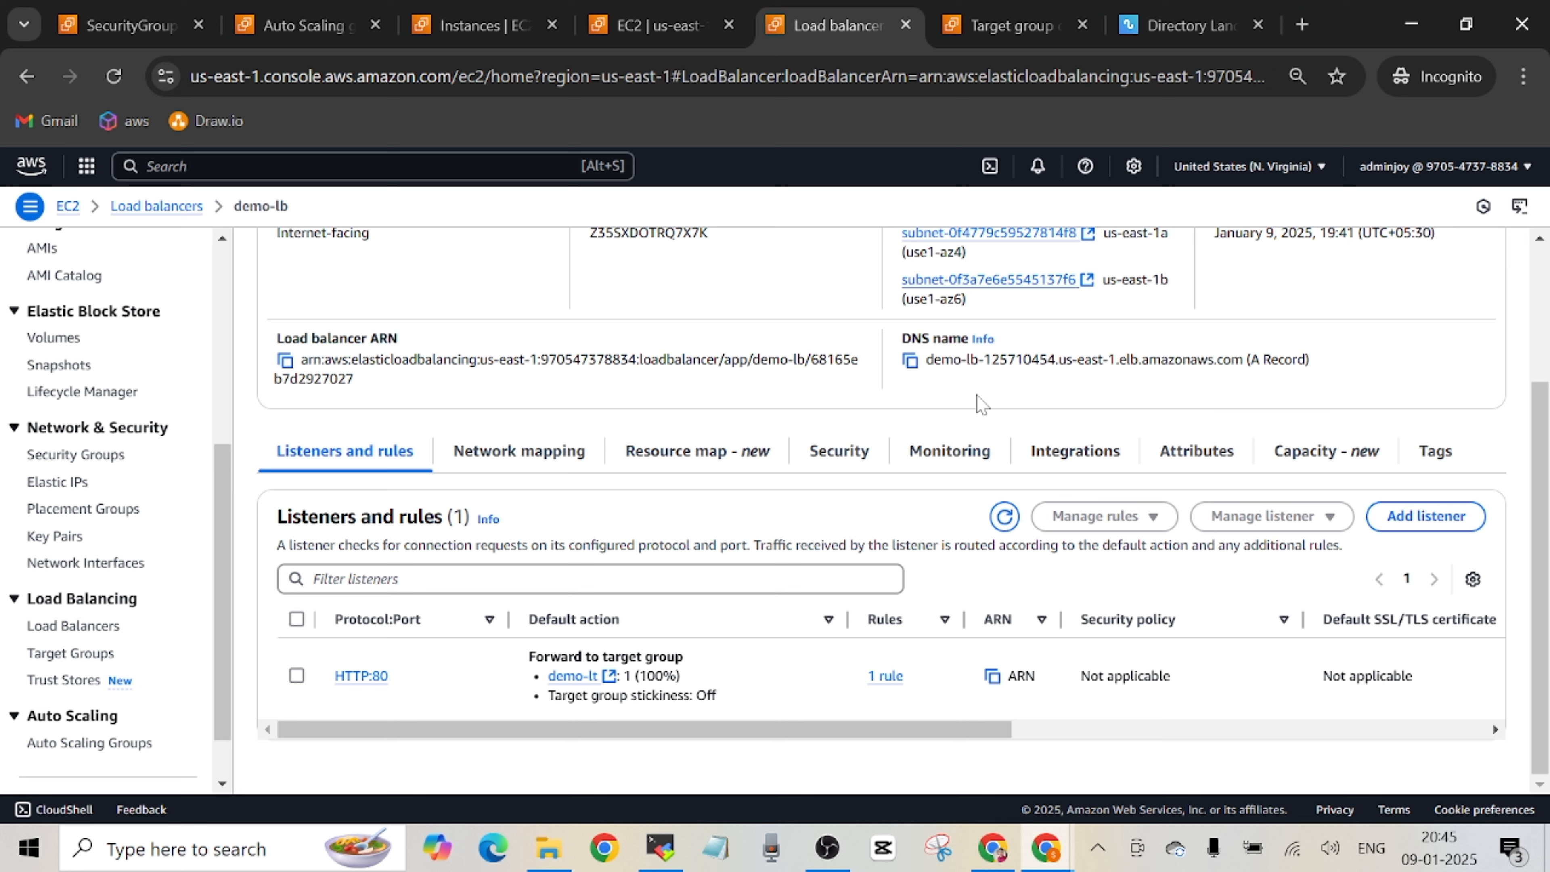
pyautogui.click(910, 360)
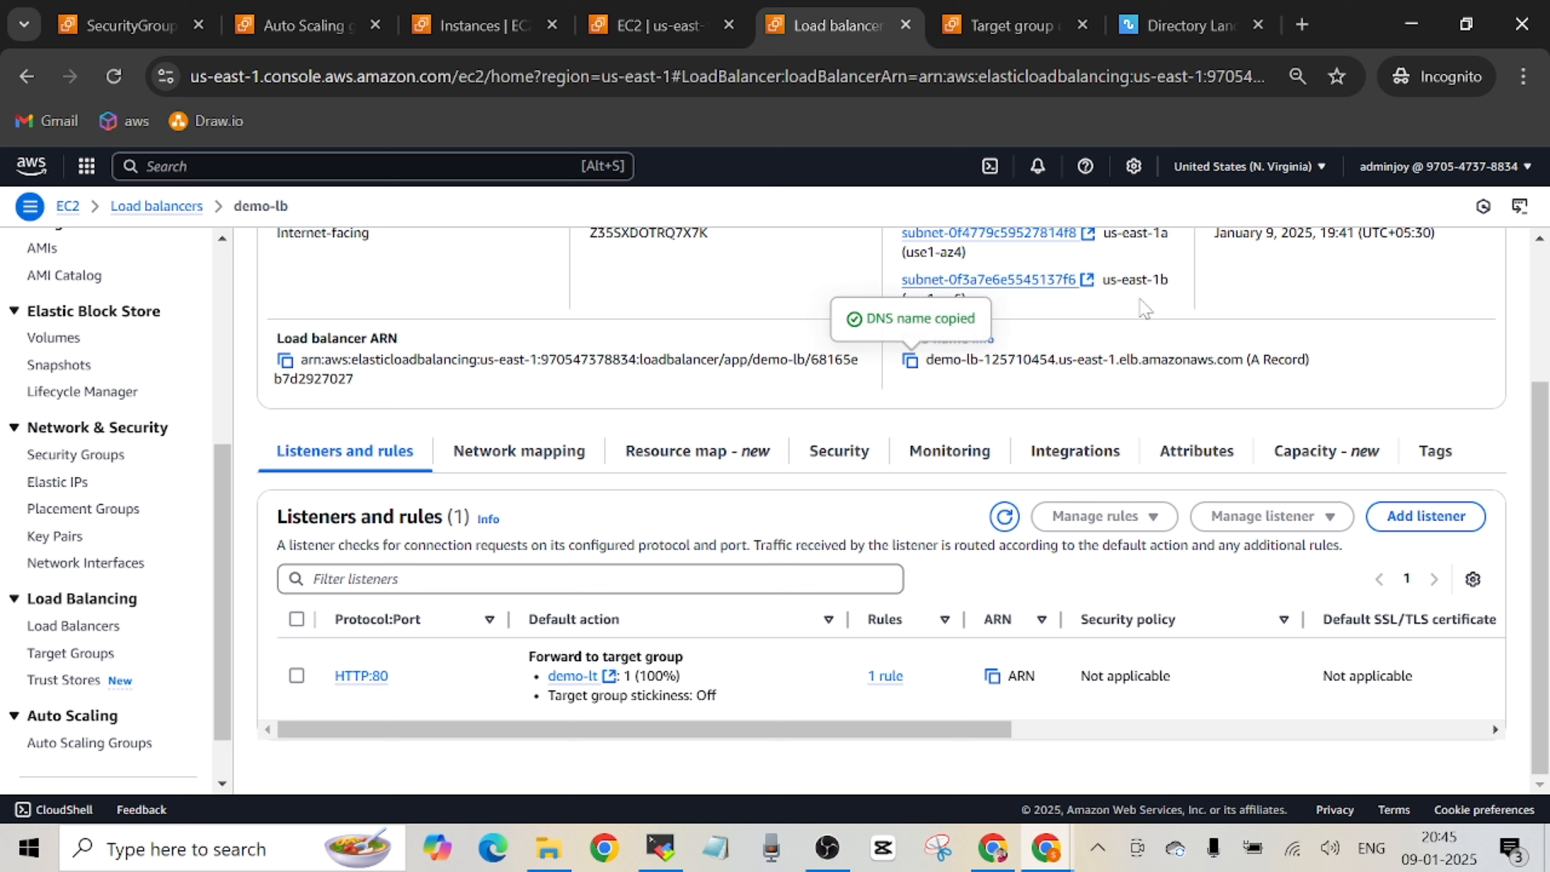
pyautogui.click(1258, 24)
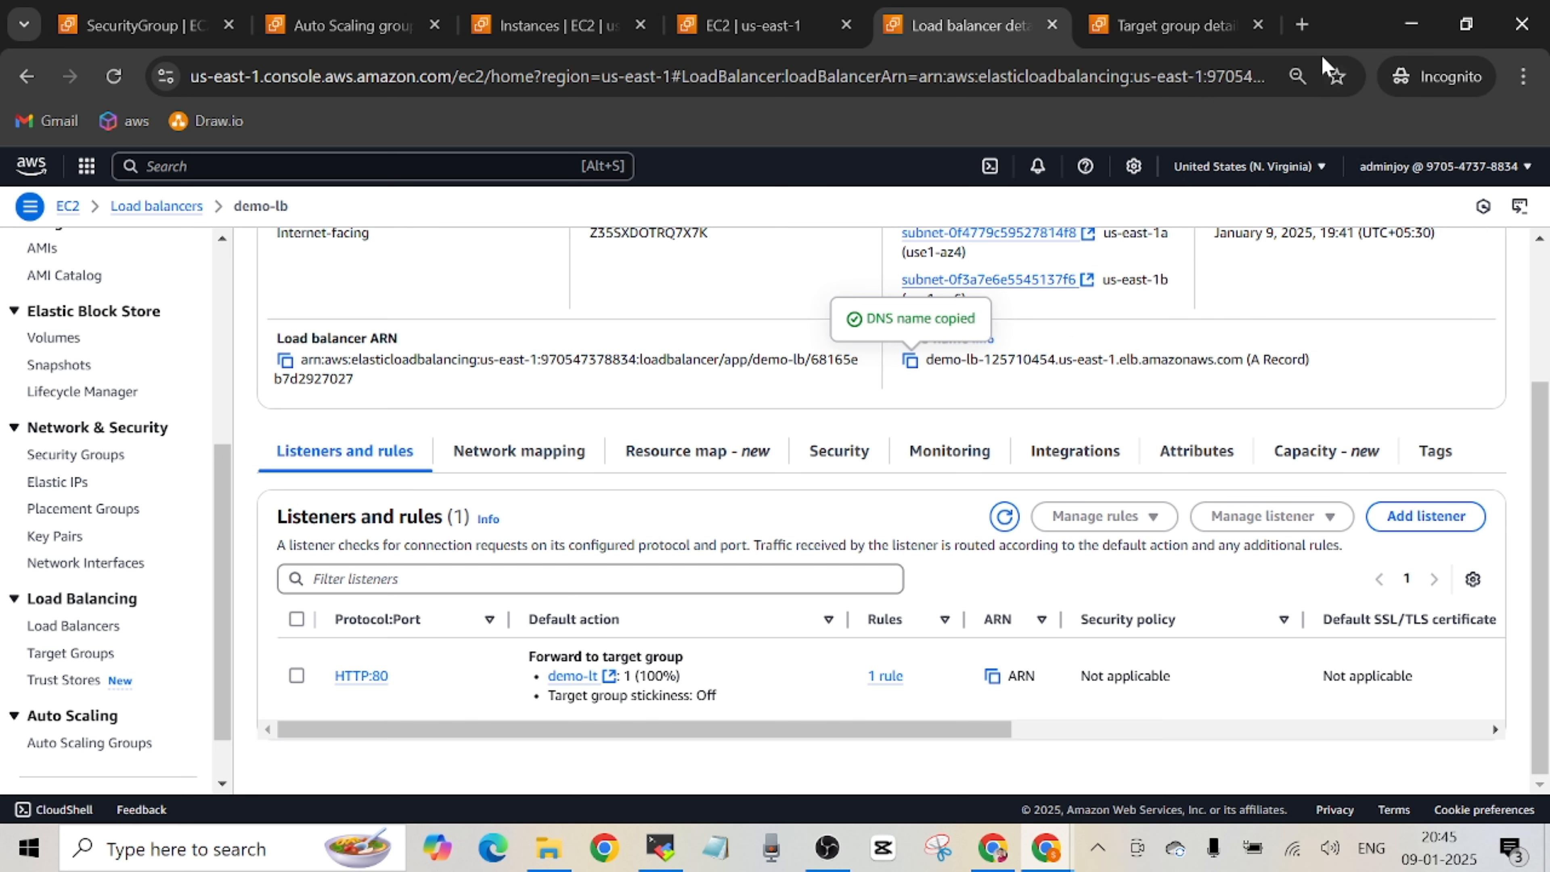
pyautogui.click(1302, 25)
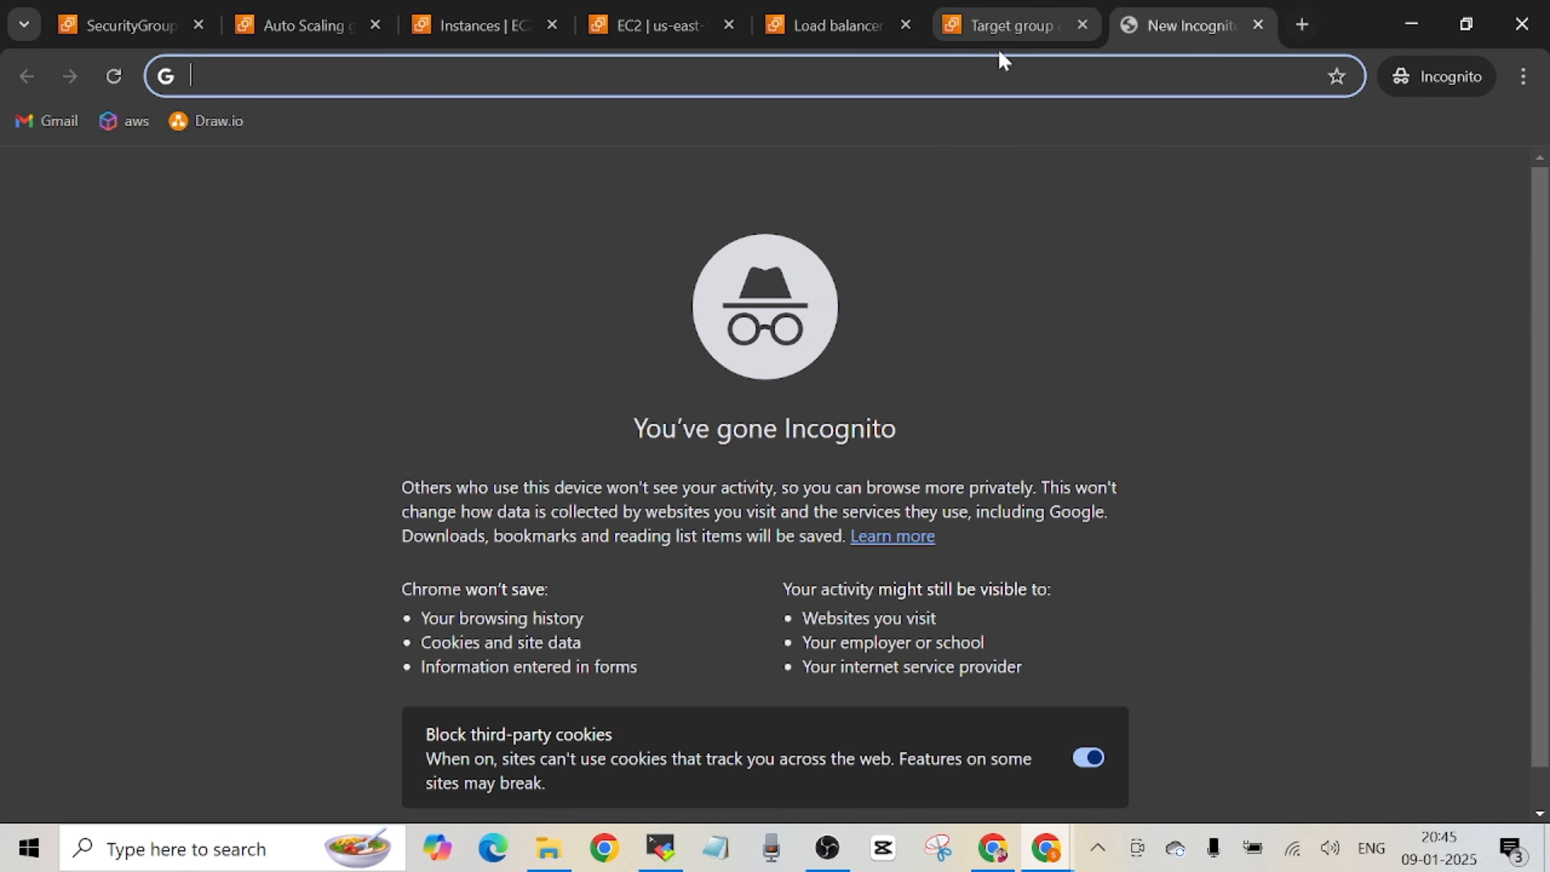
pyautogui.rightClick(839, 71)
pyautogui.click(970, 314)
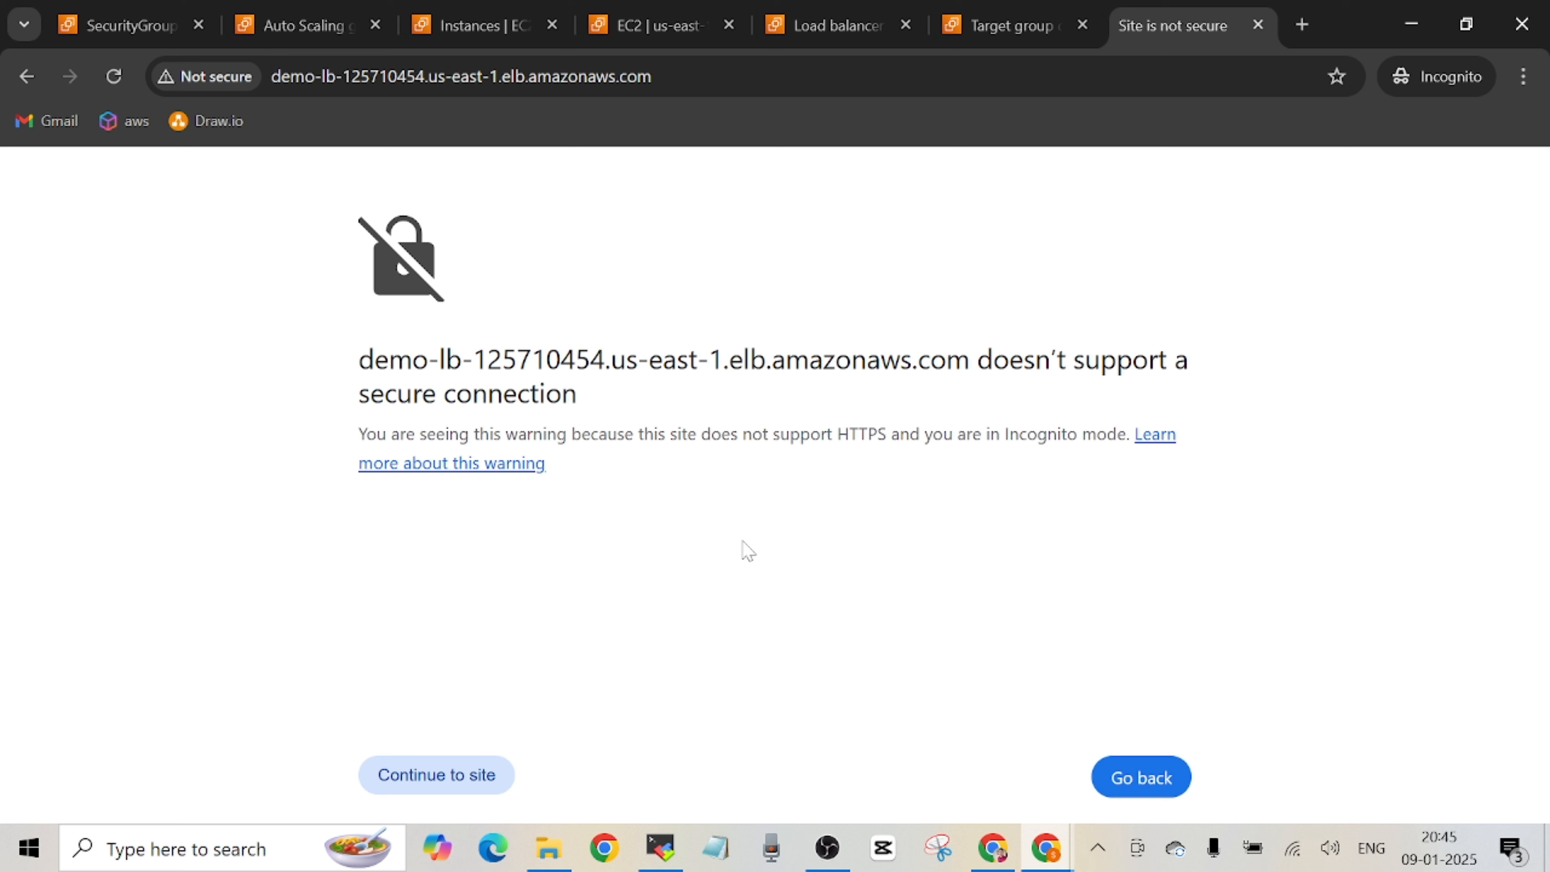
pyautogui.click(445, 787)
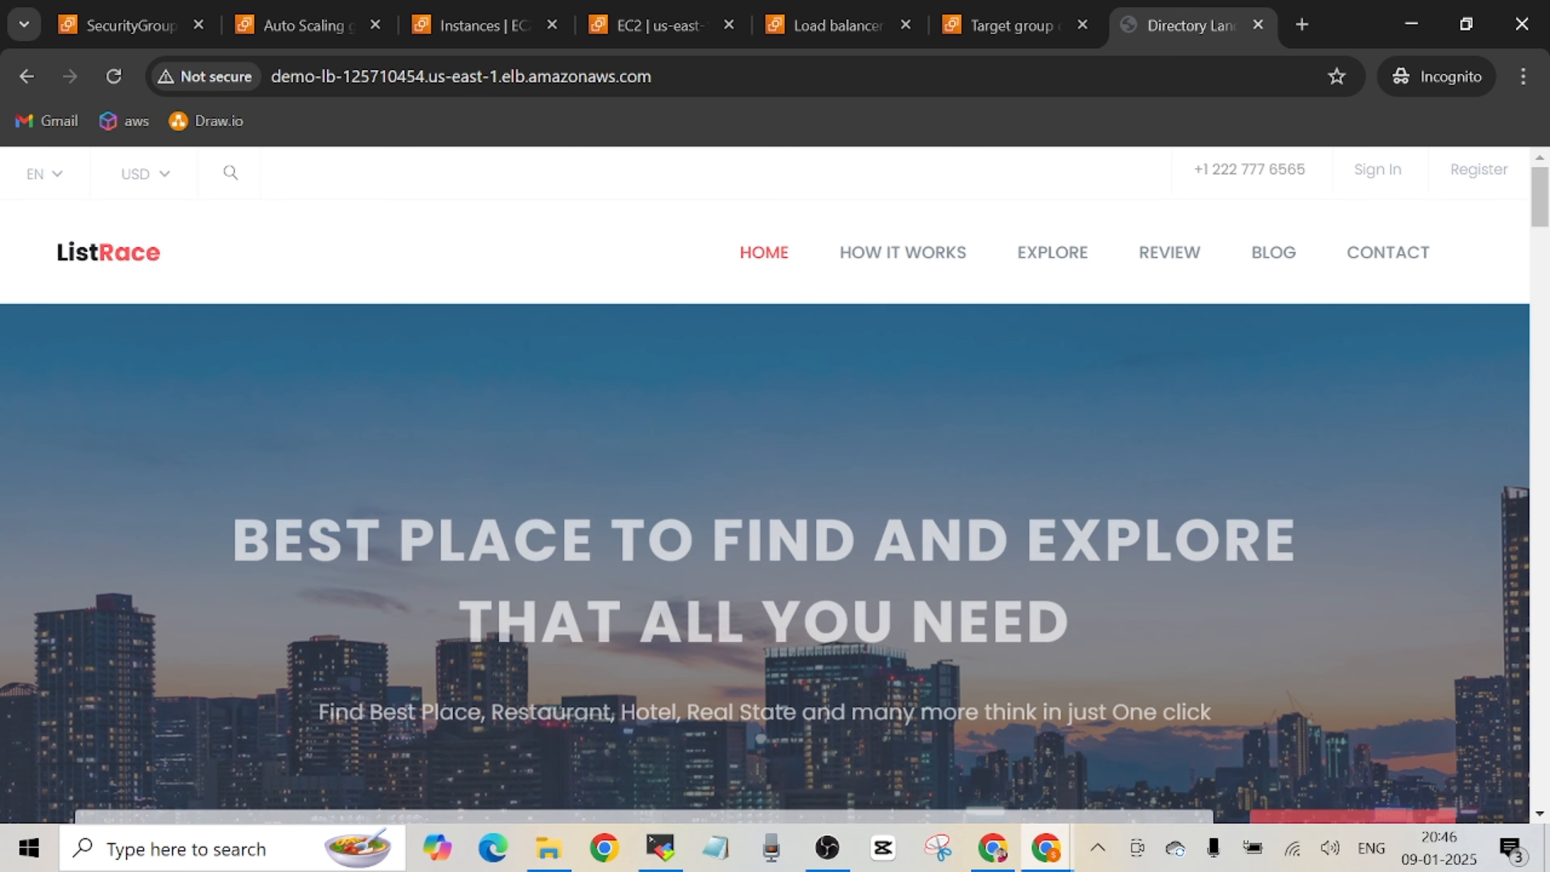
# Look through the ListRace page served by the load balancer and reload it.
pyautogui.scroll(-4, 1539, 244)
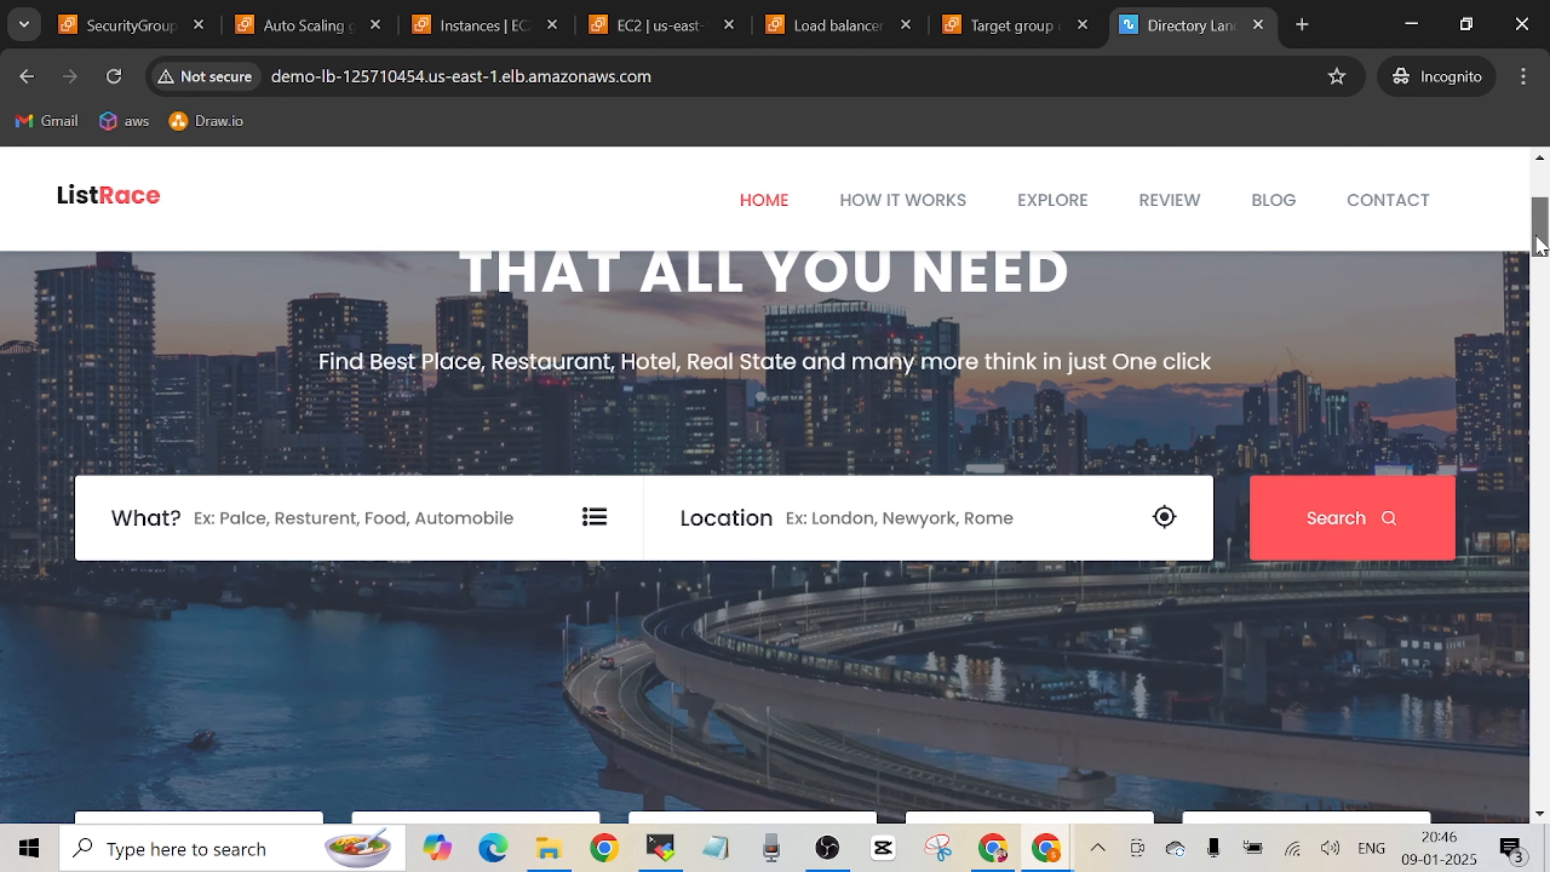
pyautogui.scroll(4, 1540, 244)
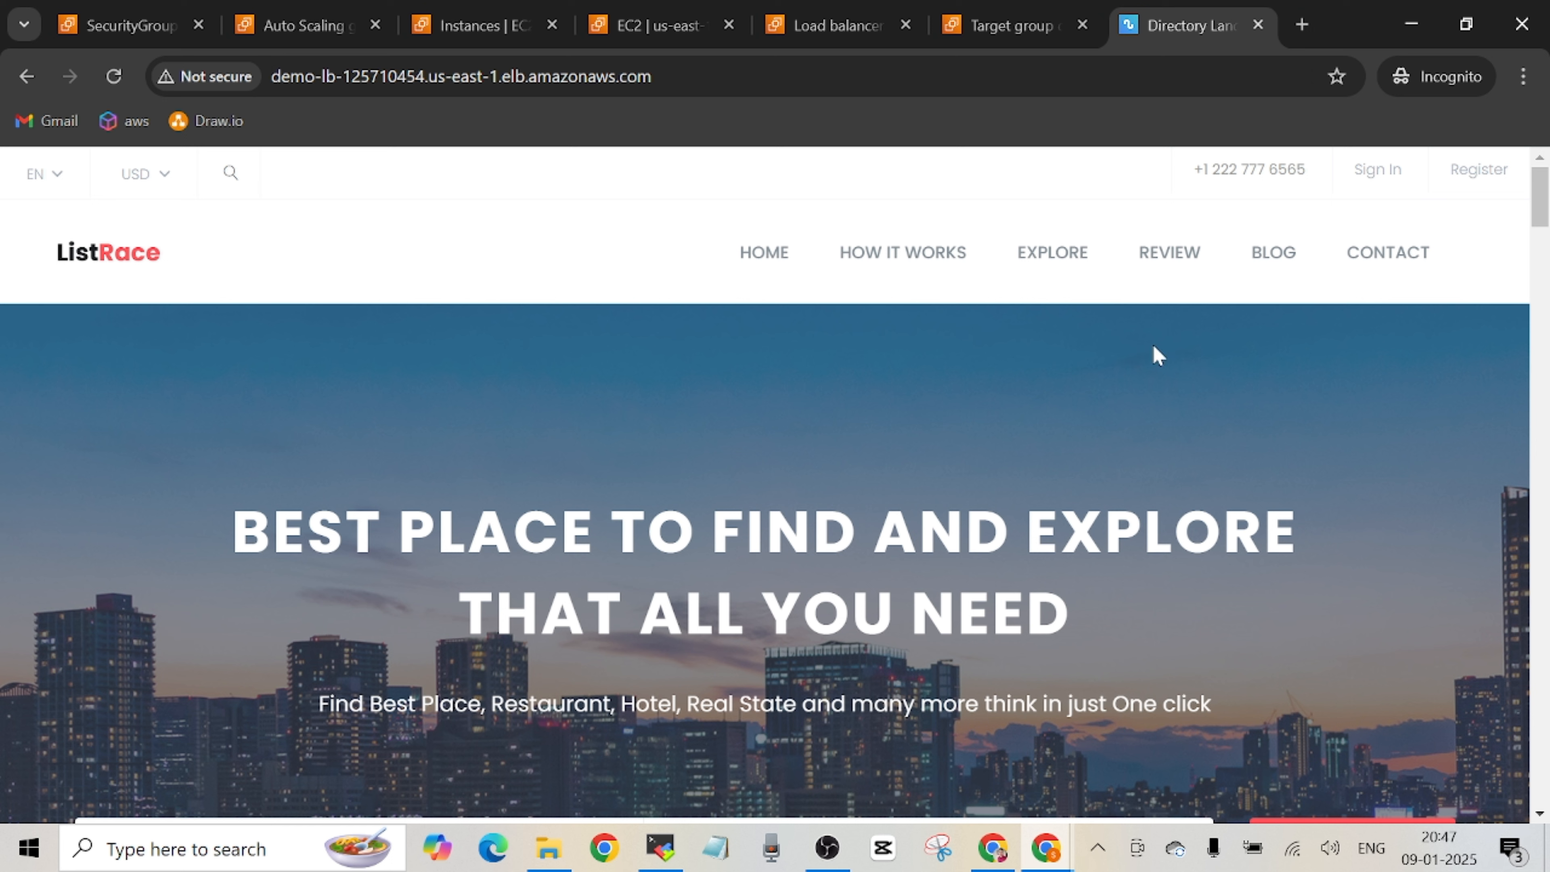
pyautogui.click(114, 78)
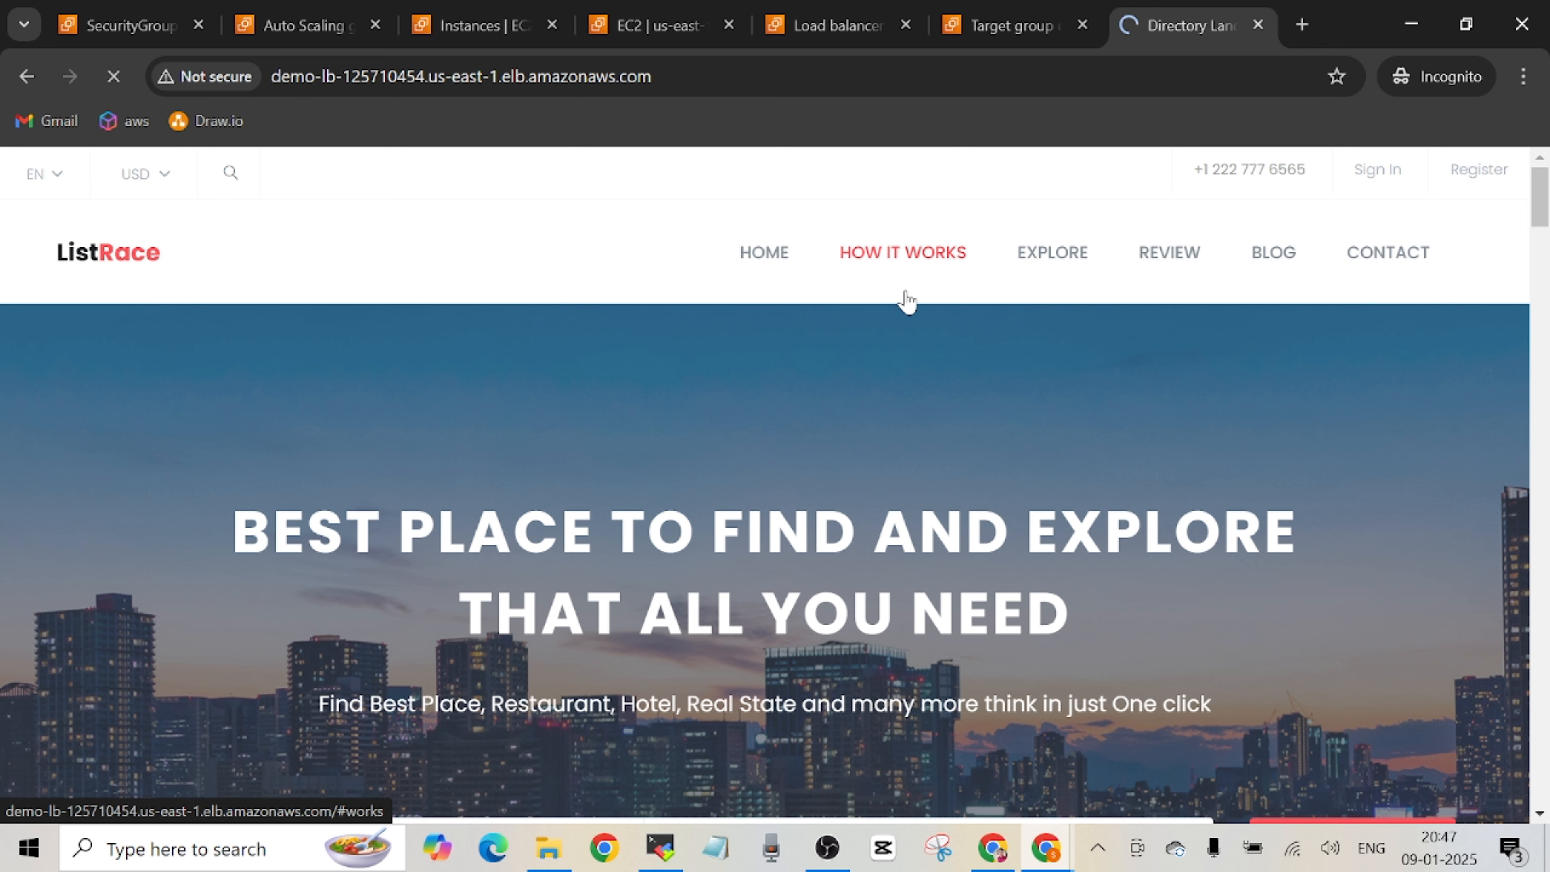
# Switch to the demo-lt target group, check the remaining deployment steps in the GitHub README, and return to the target group.
pyautogui.click(1046, 27)
pyautogui.click(993, 847)
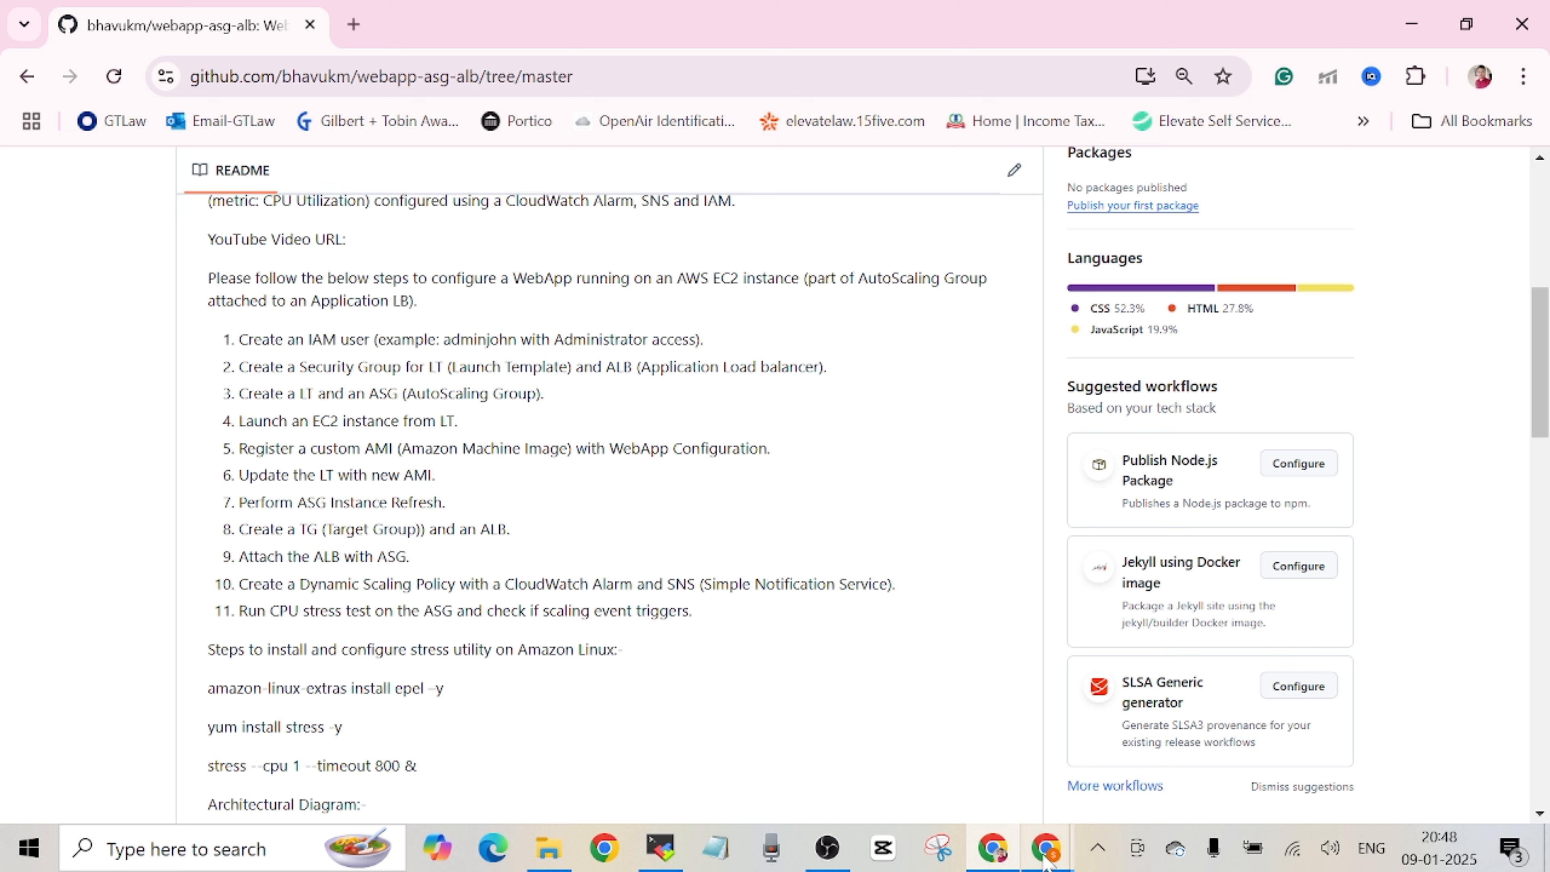
pyautogui.moveTo(1046, 860)
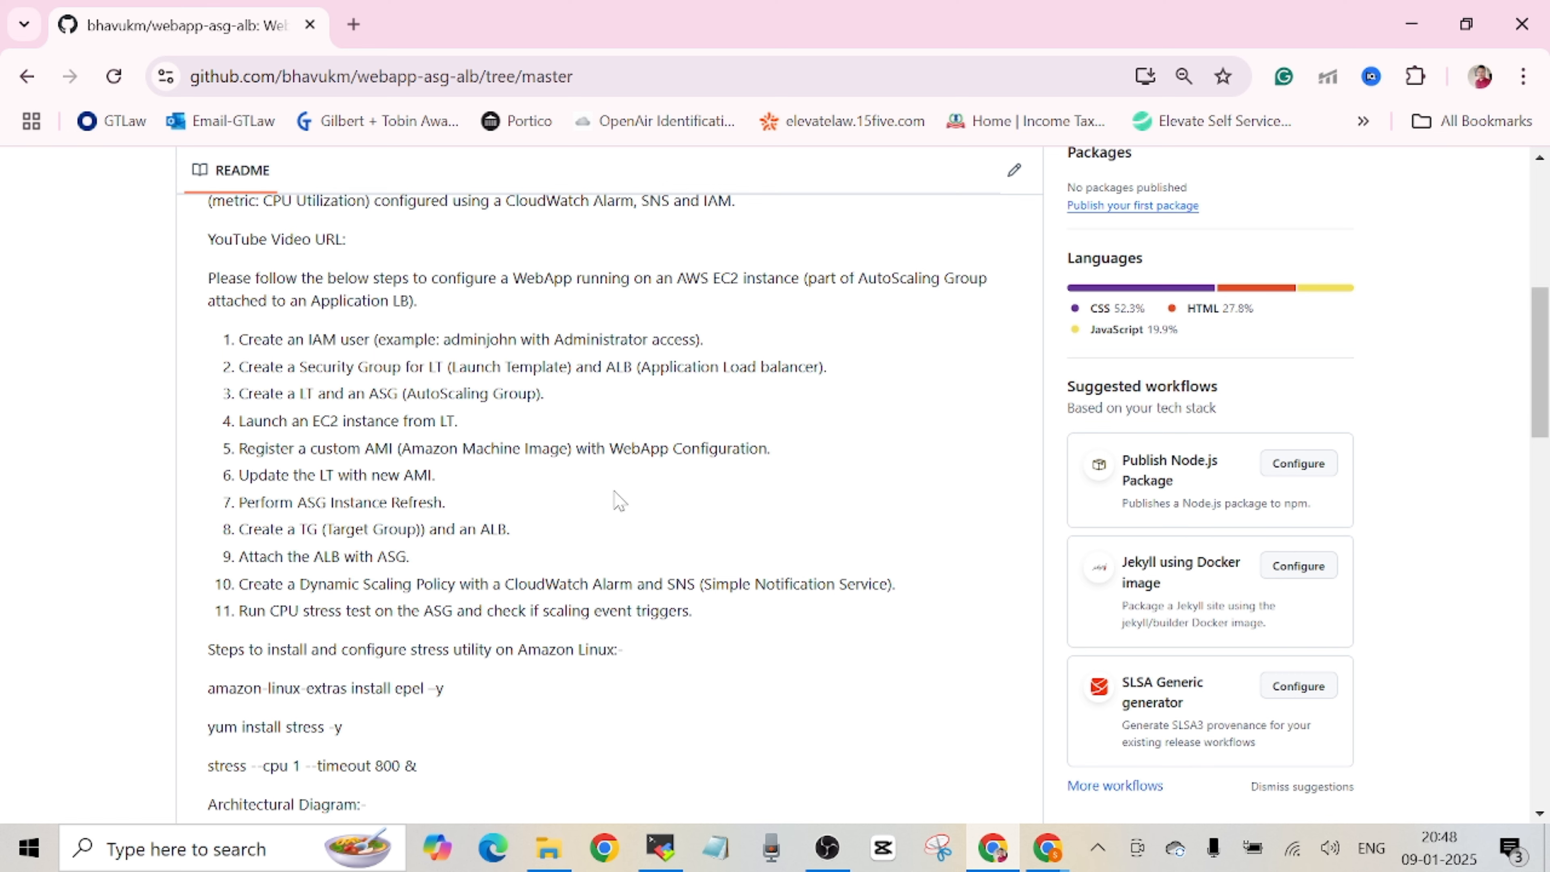
pyautogui.click(1166, 742)
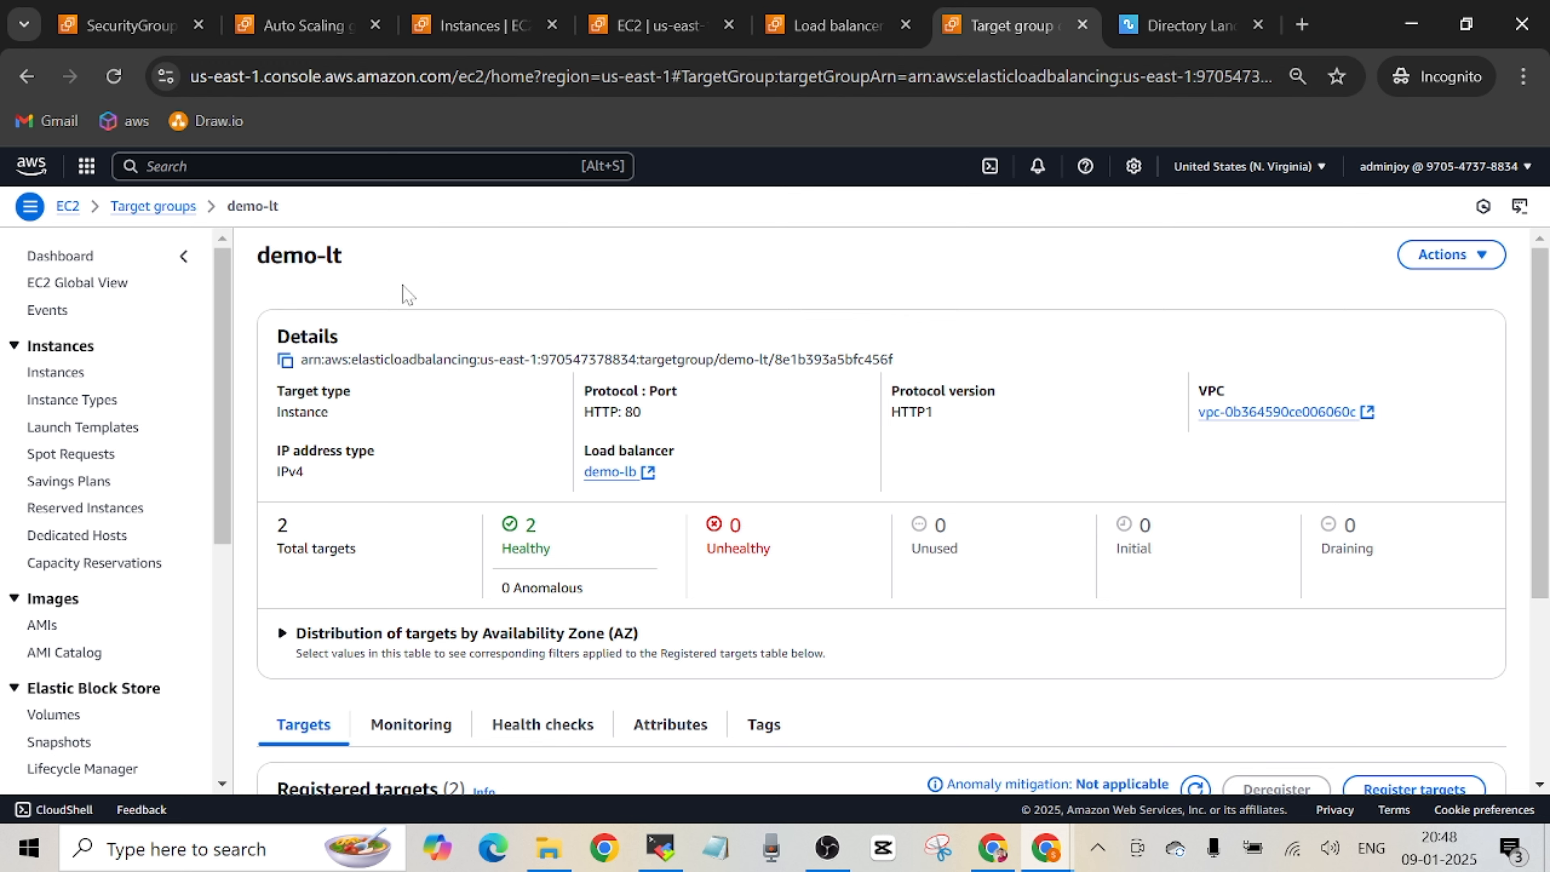
# Go to the automatic scaling settings of demo-asg and start creating a dynamic scaling policy.
pyautogui.click(501, 25)
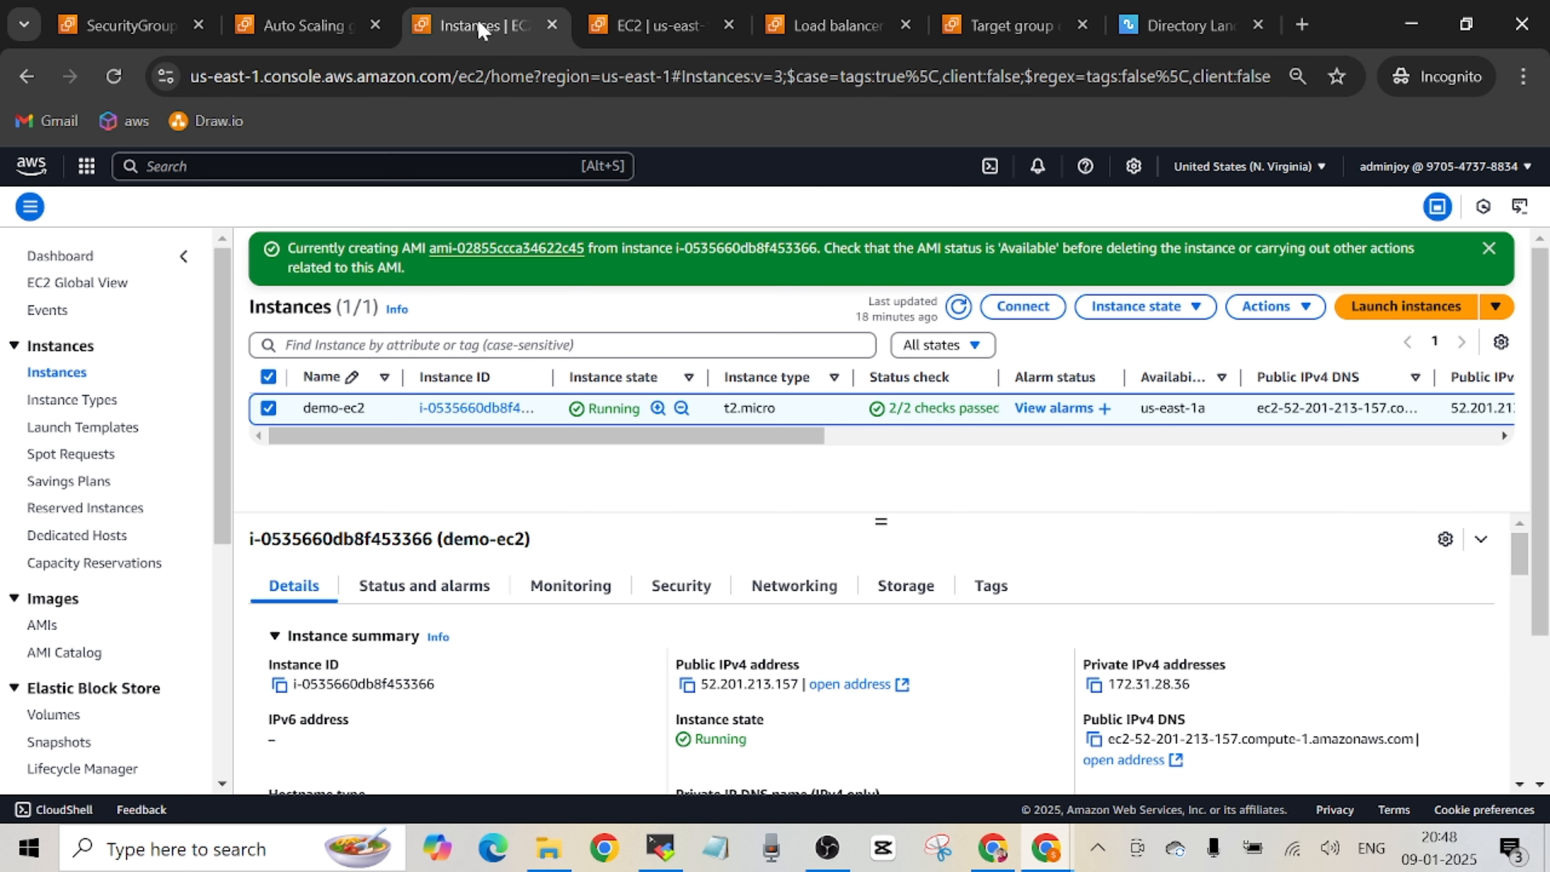
pyautogui.click(305, 25)
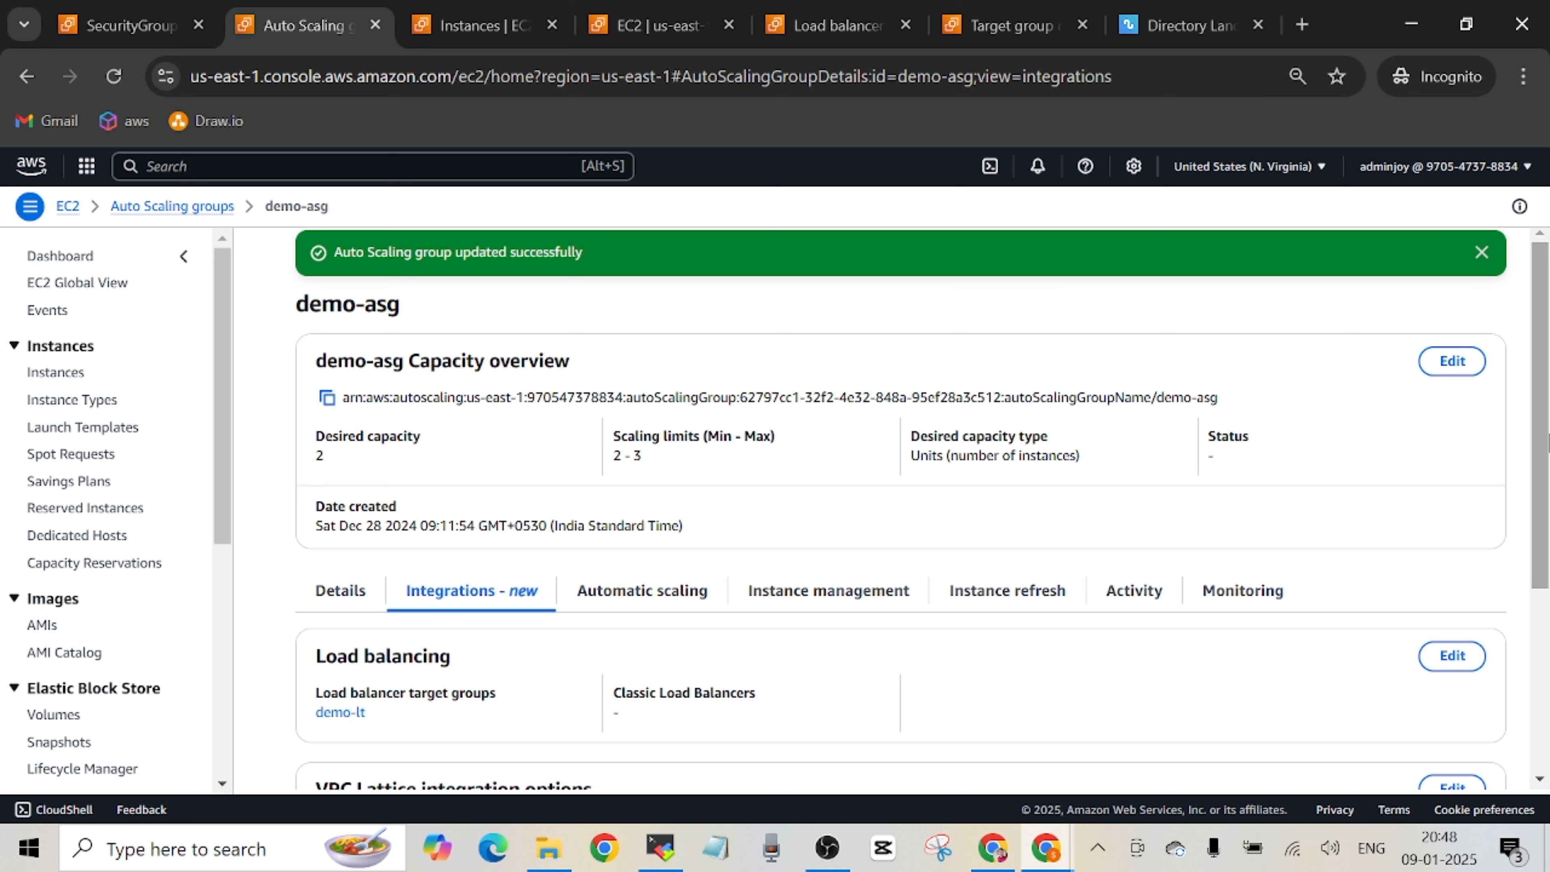
pyautogui.click(1481, 252)
pyautogui.moveTo(1542, 303); pyautogui.dragTo(1542, 379)
pyautogui.click(629, 426)
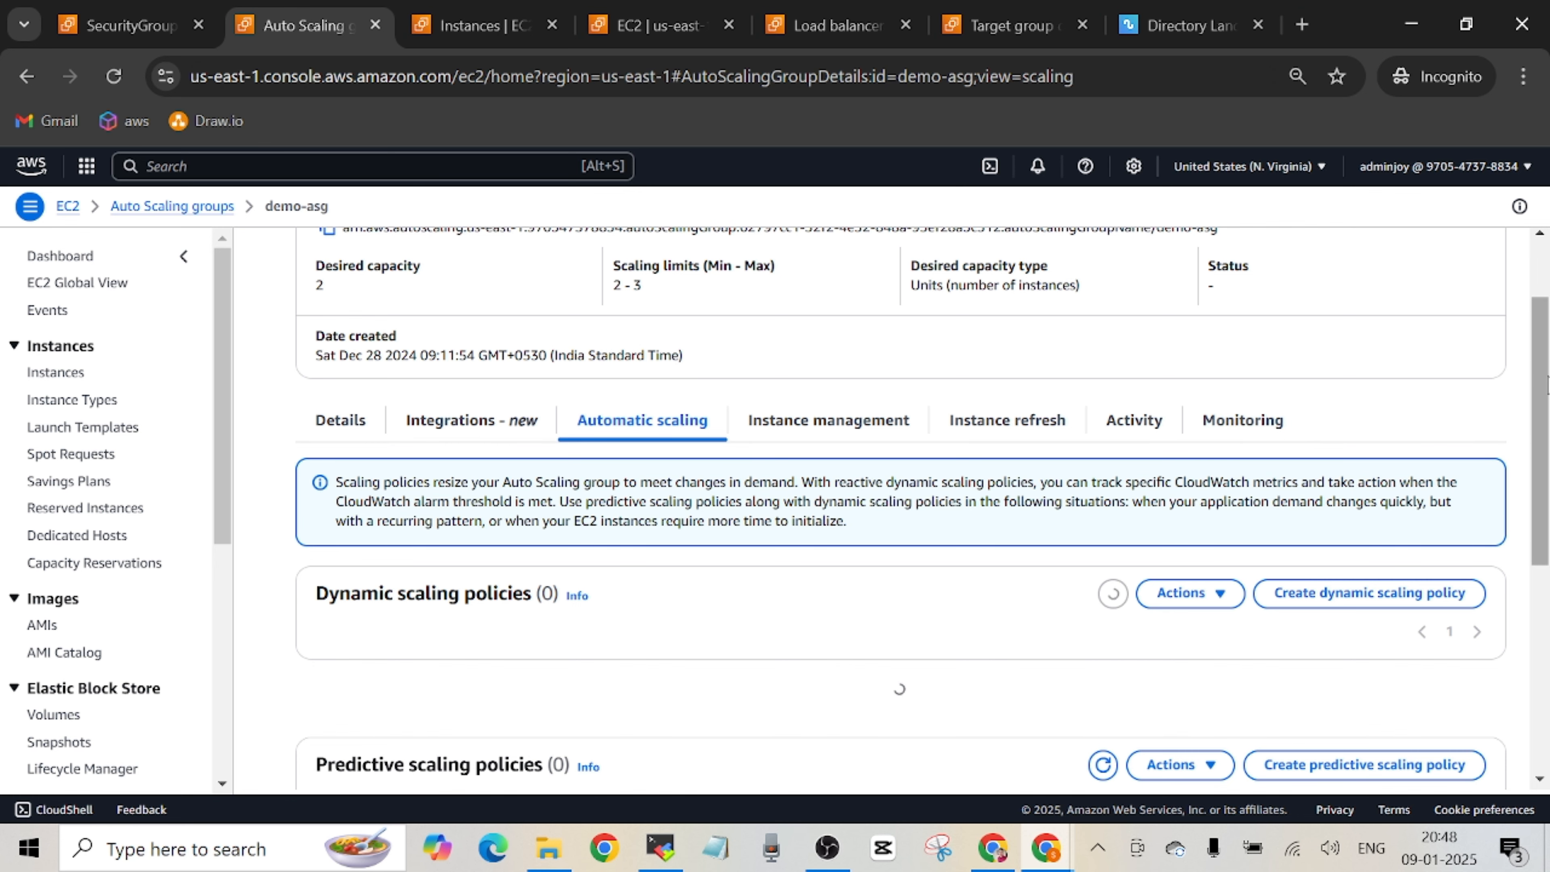
pyautogui.moveTo(1542, 386); pyautogui.dragTo(1542, 447)
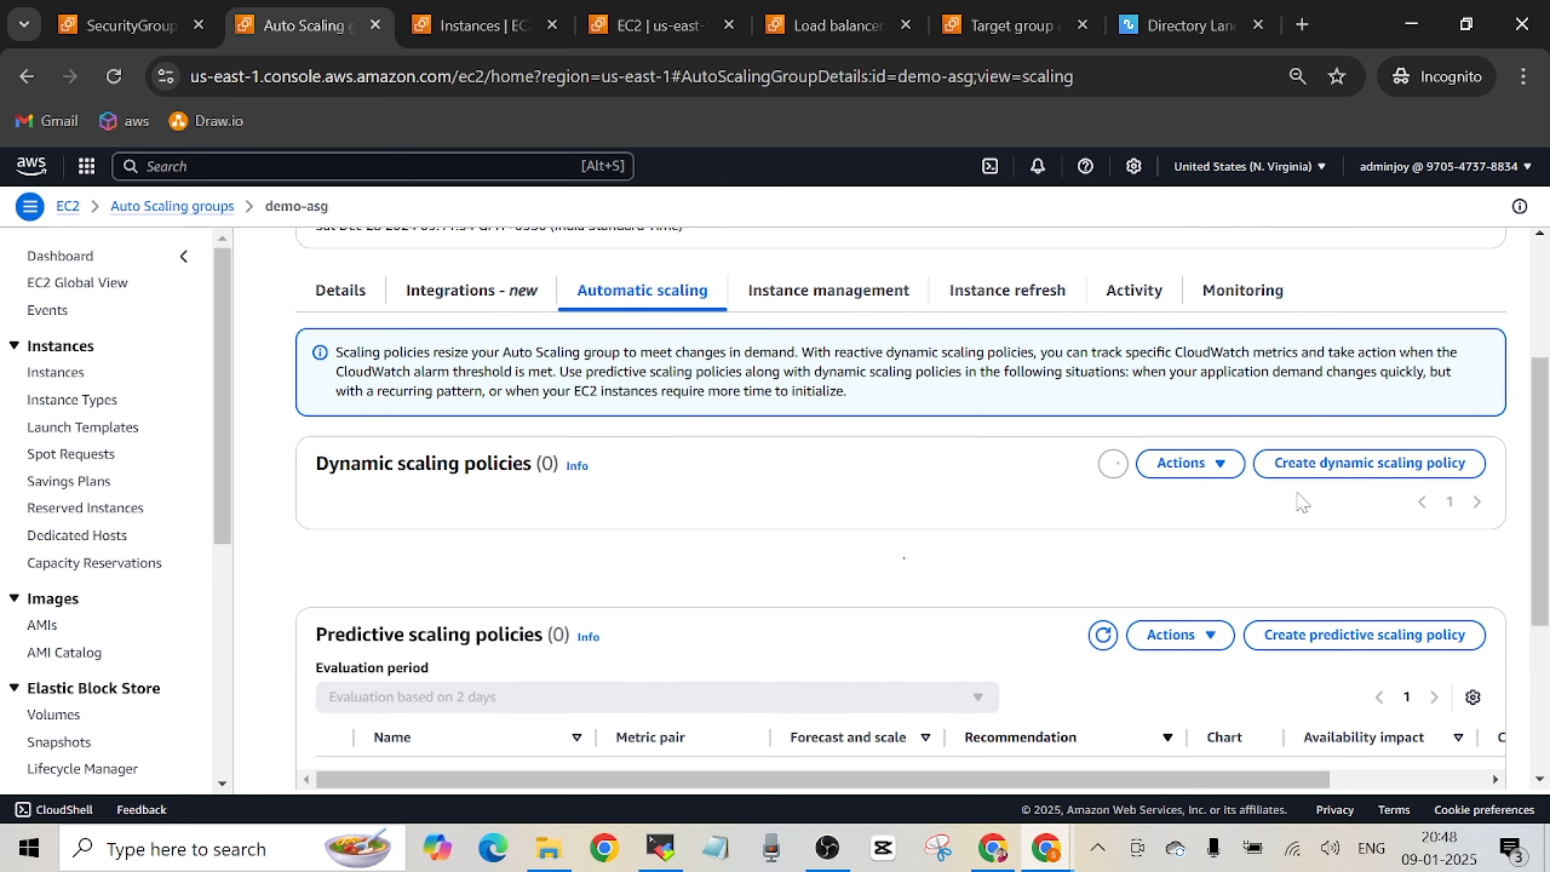
pyautogui.click(1342, 473)
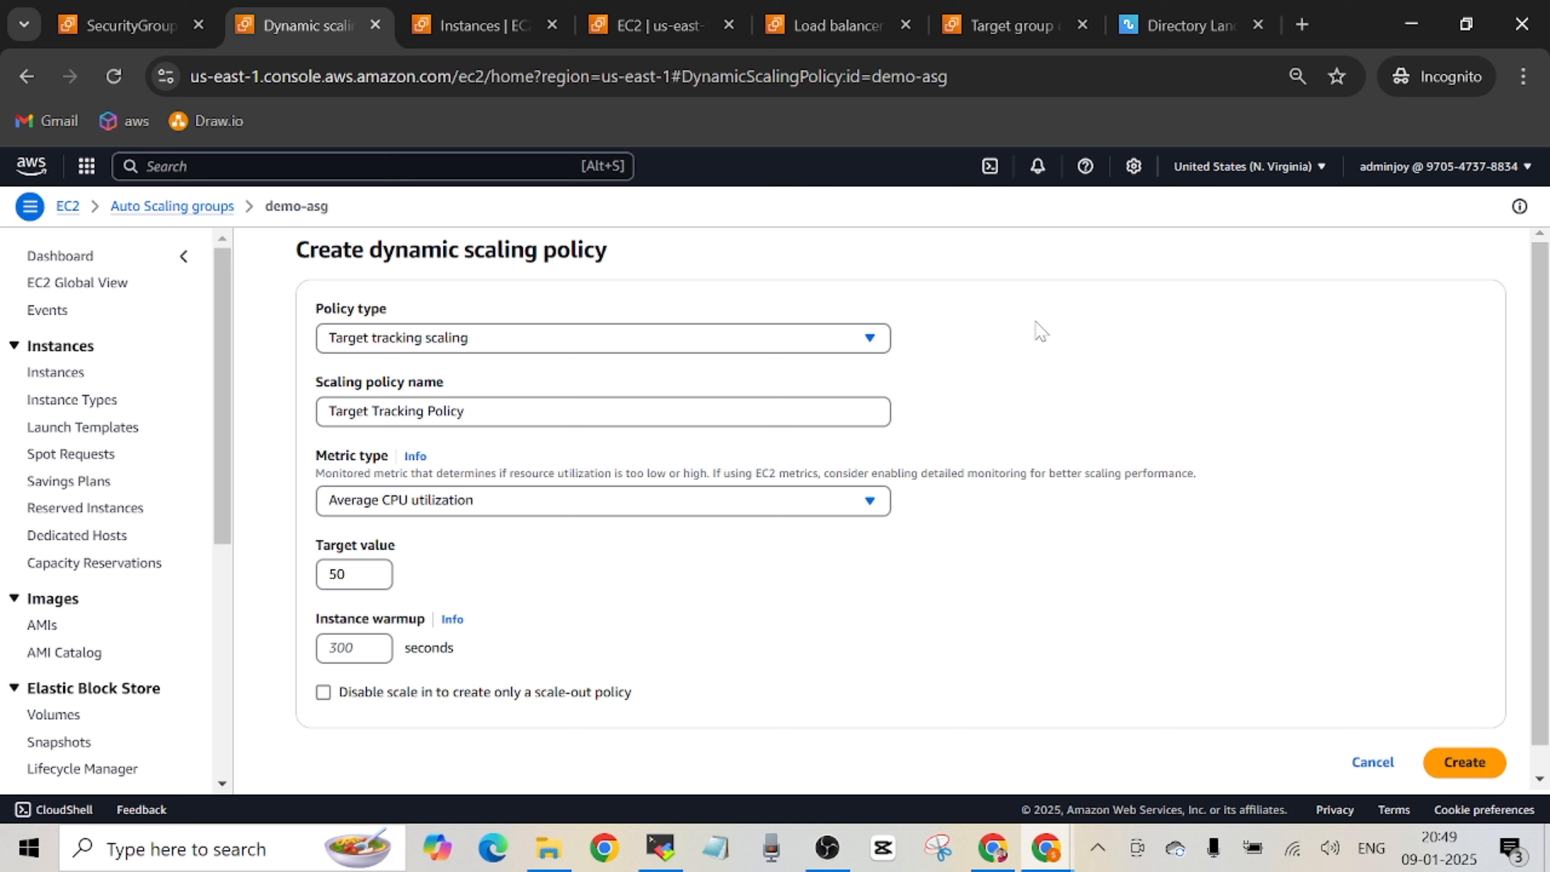
# Set the policy type to Simple scaling and name the scaling policy dynamic-scaling.
pyautogui.click(870, 340)
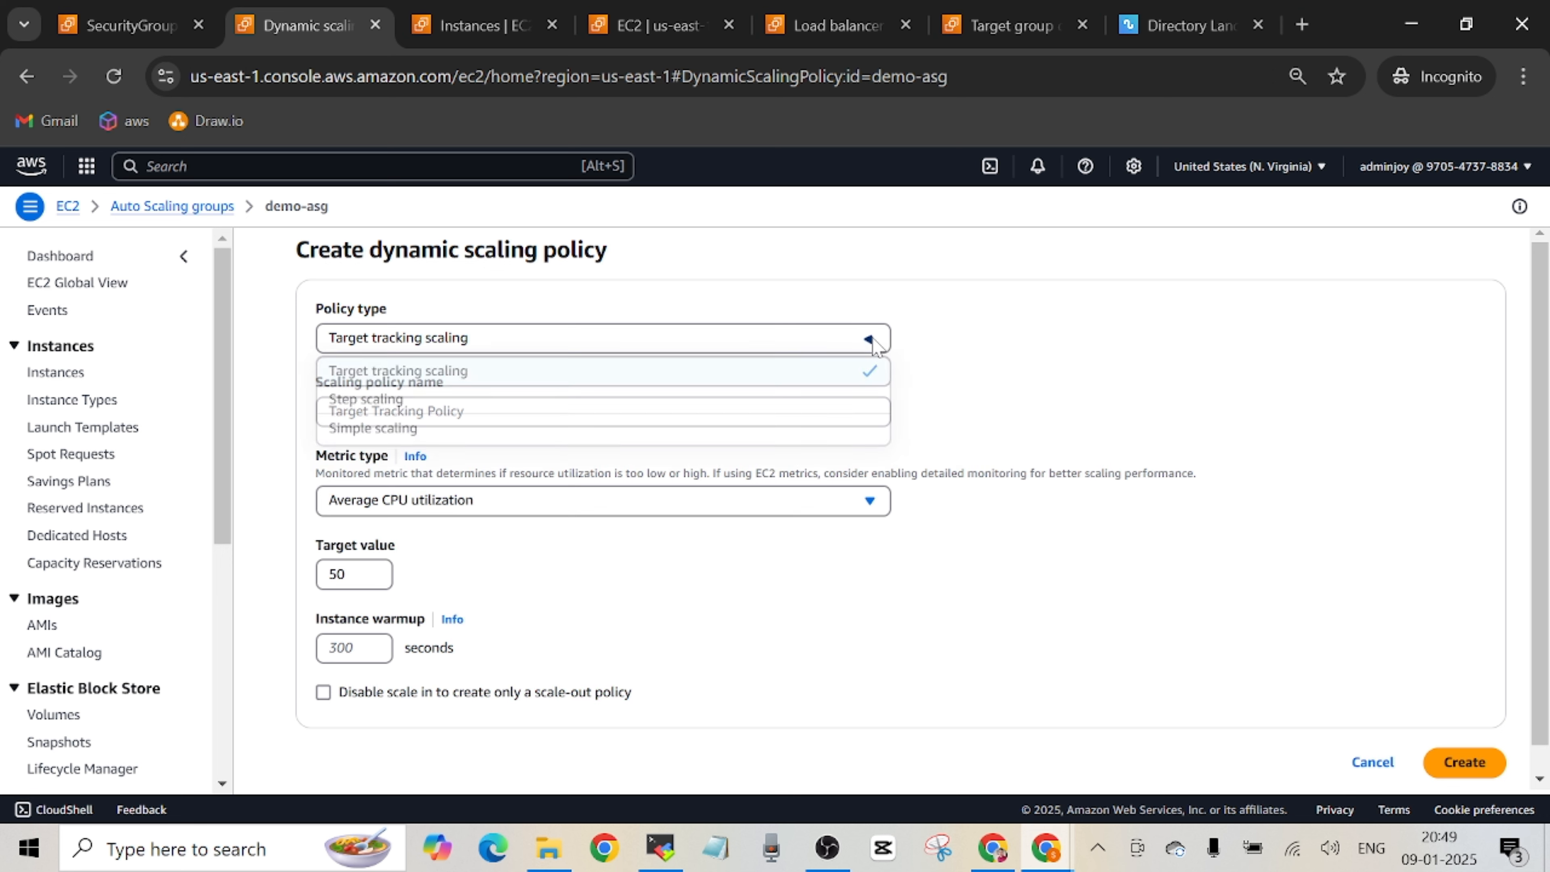
pyautogui.click(693, 439)
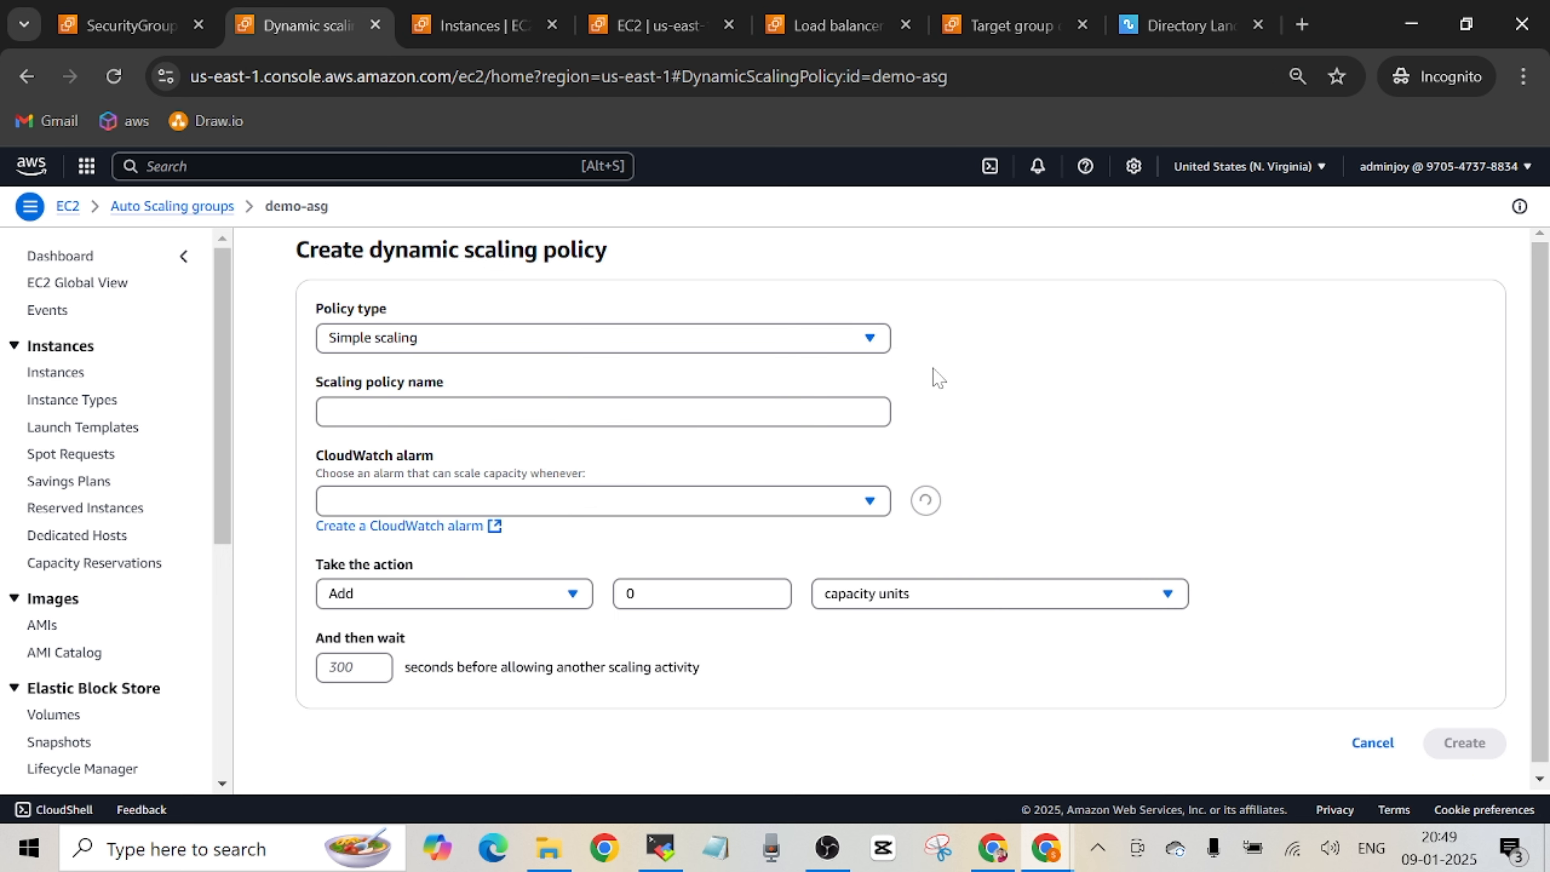
pyautogui.click(879, 341)
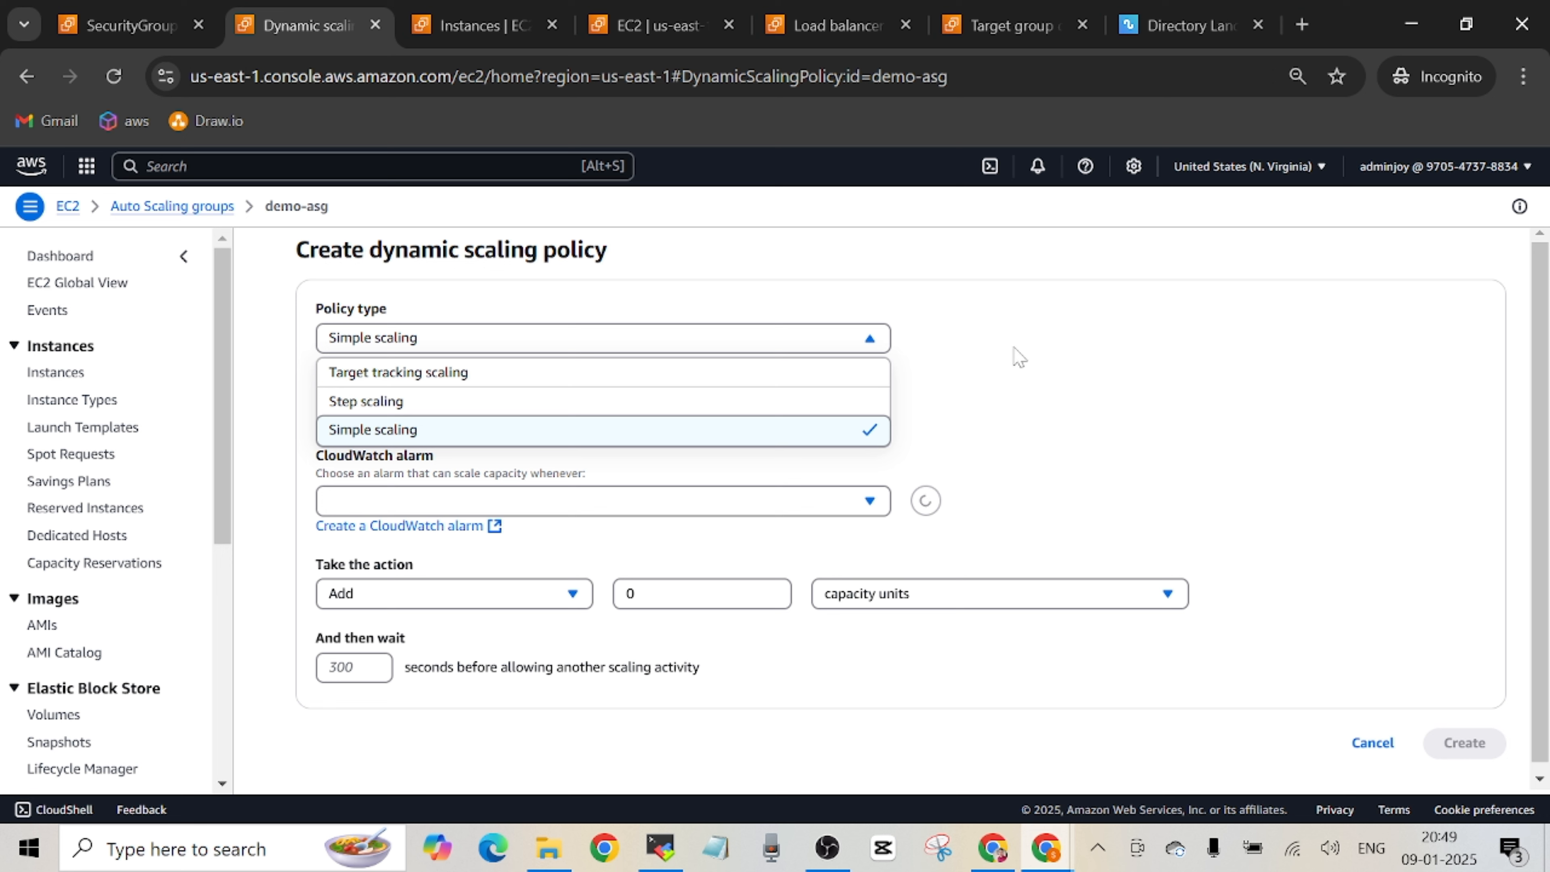
pyautogui.click(1110, 410)
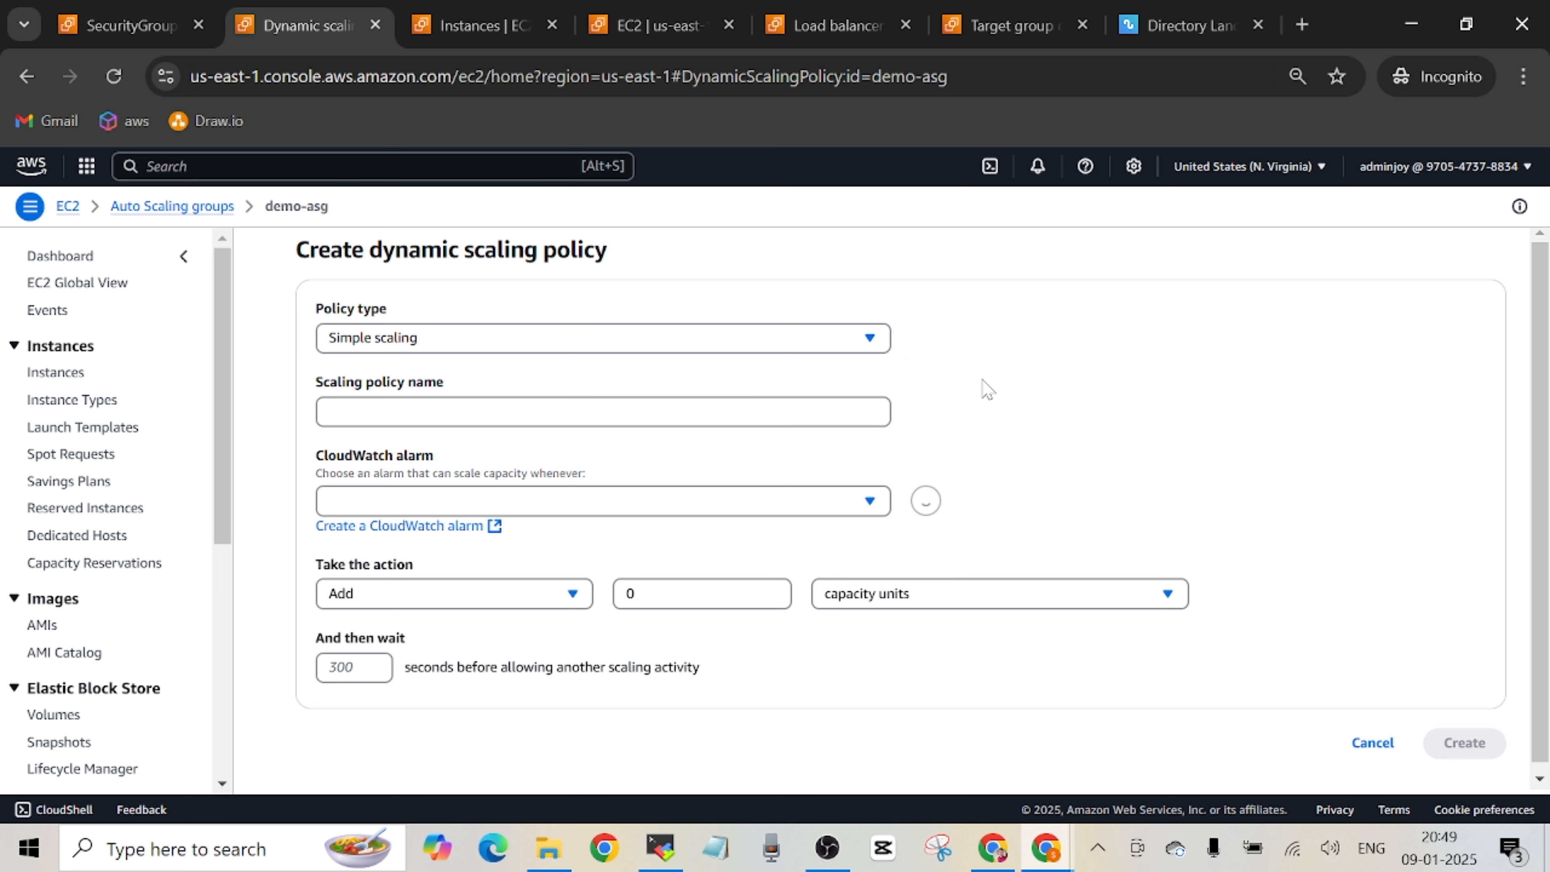
pyautogui.click(537, 413)
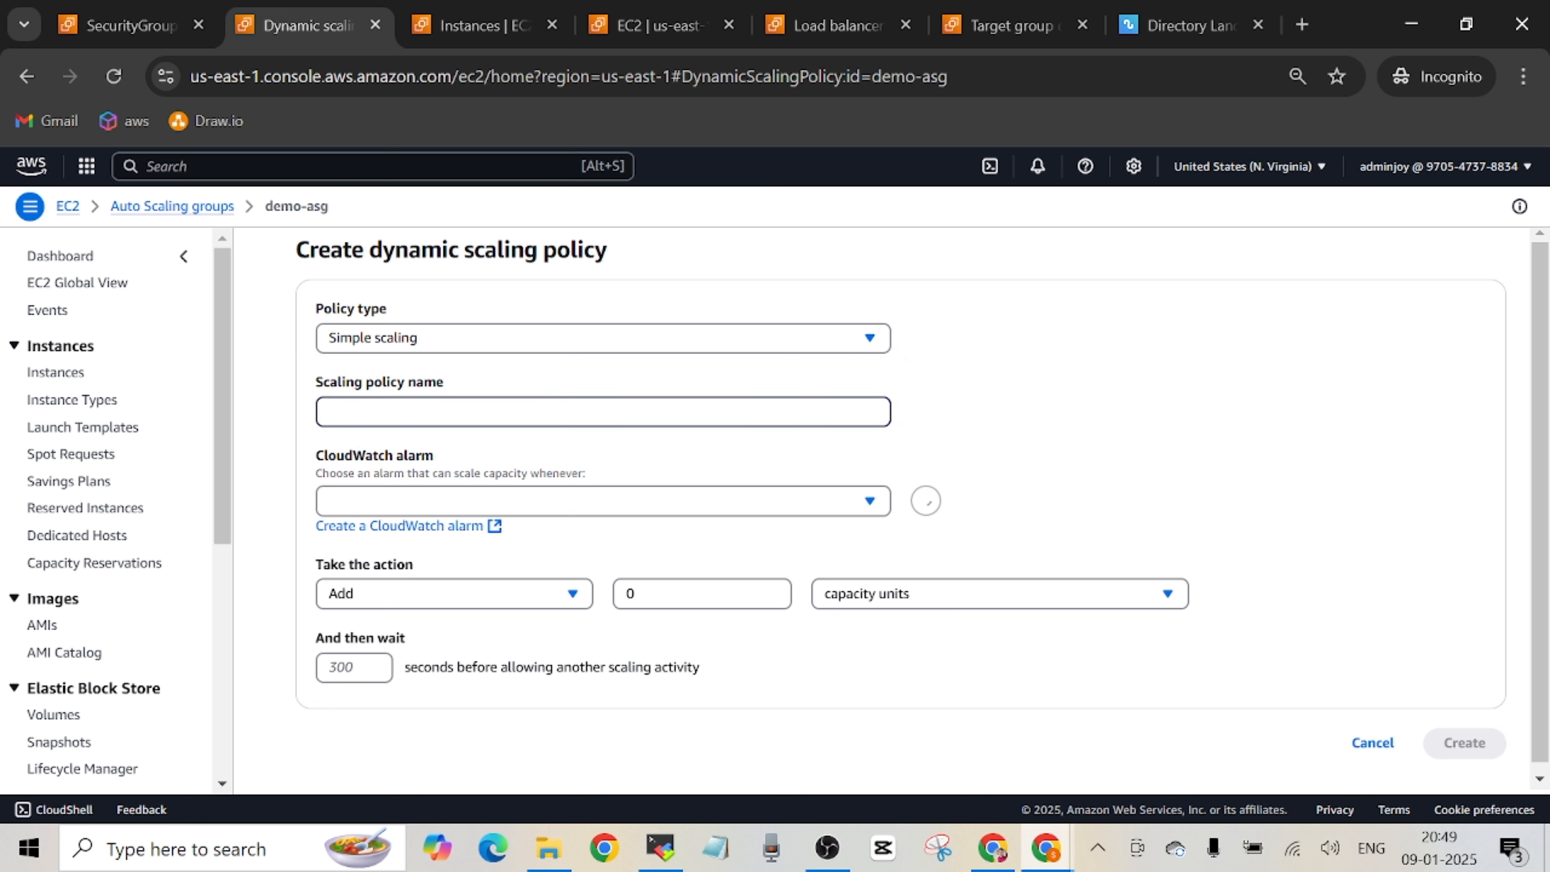
pyautogui.write('dya')
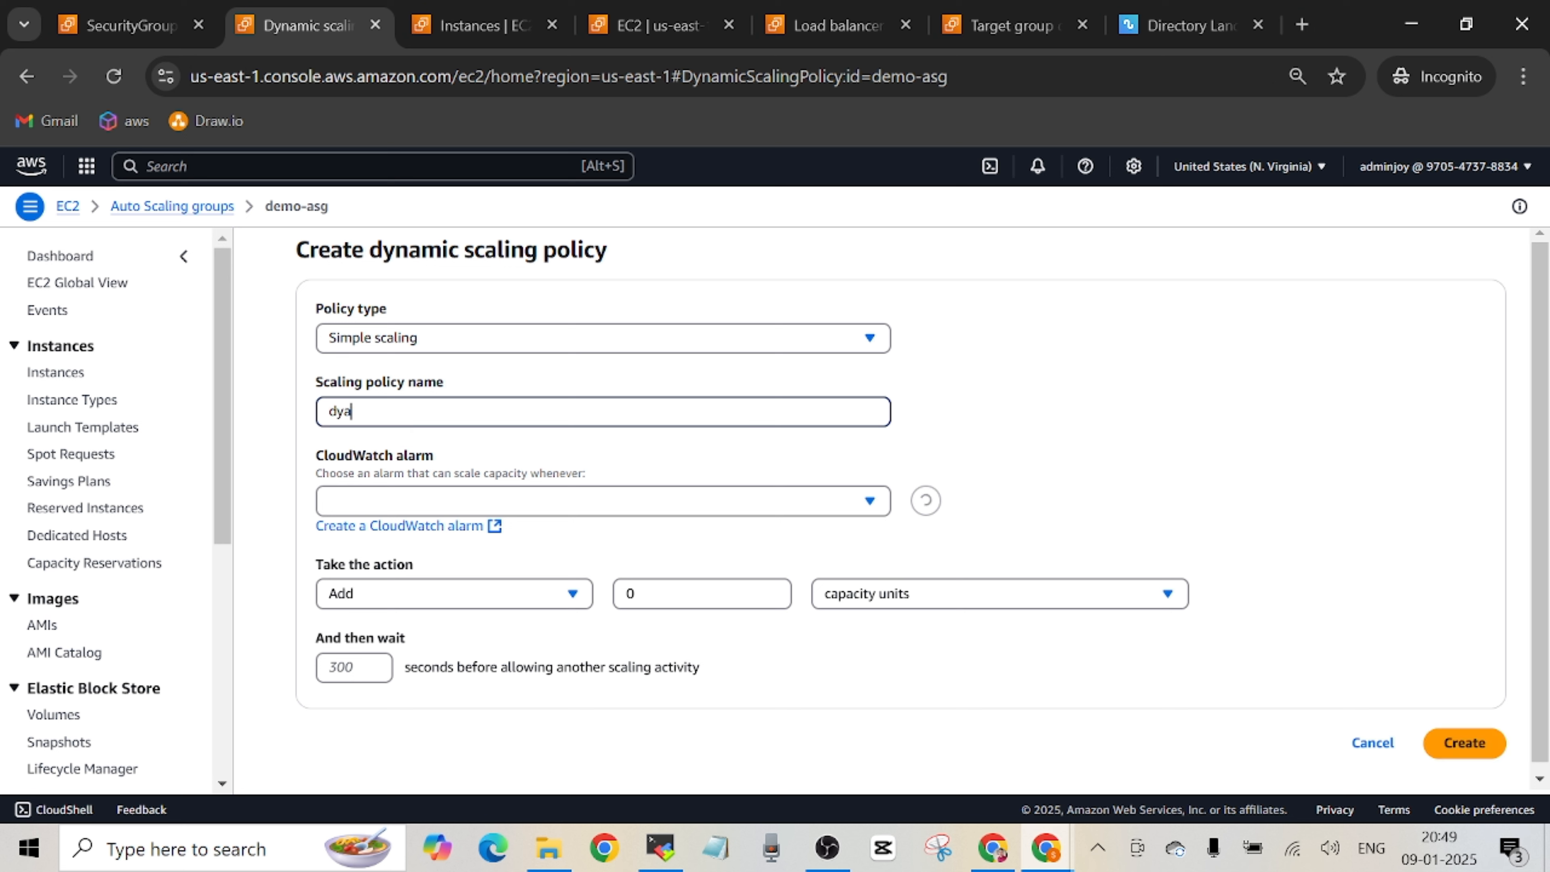
pyautogui.press('BackSpace')
pyautogui.write('nami')
pyautogui.write('c-scaling')
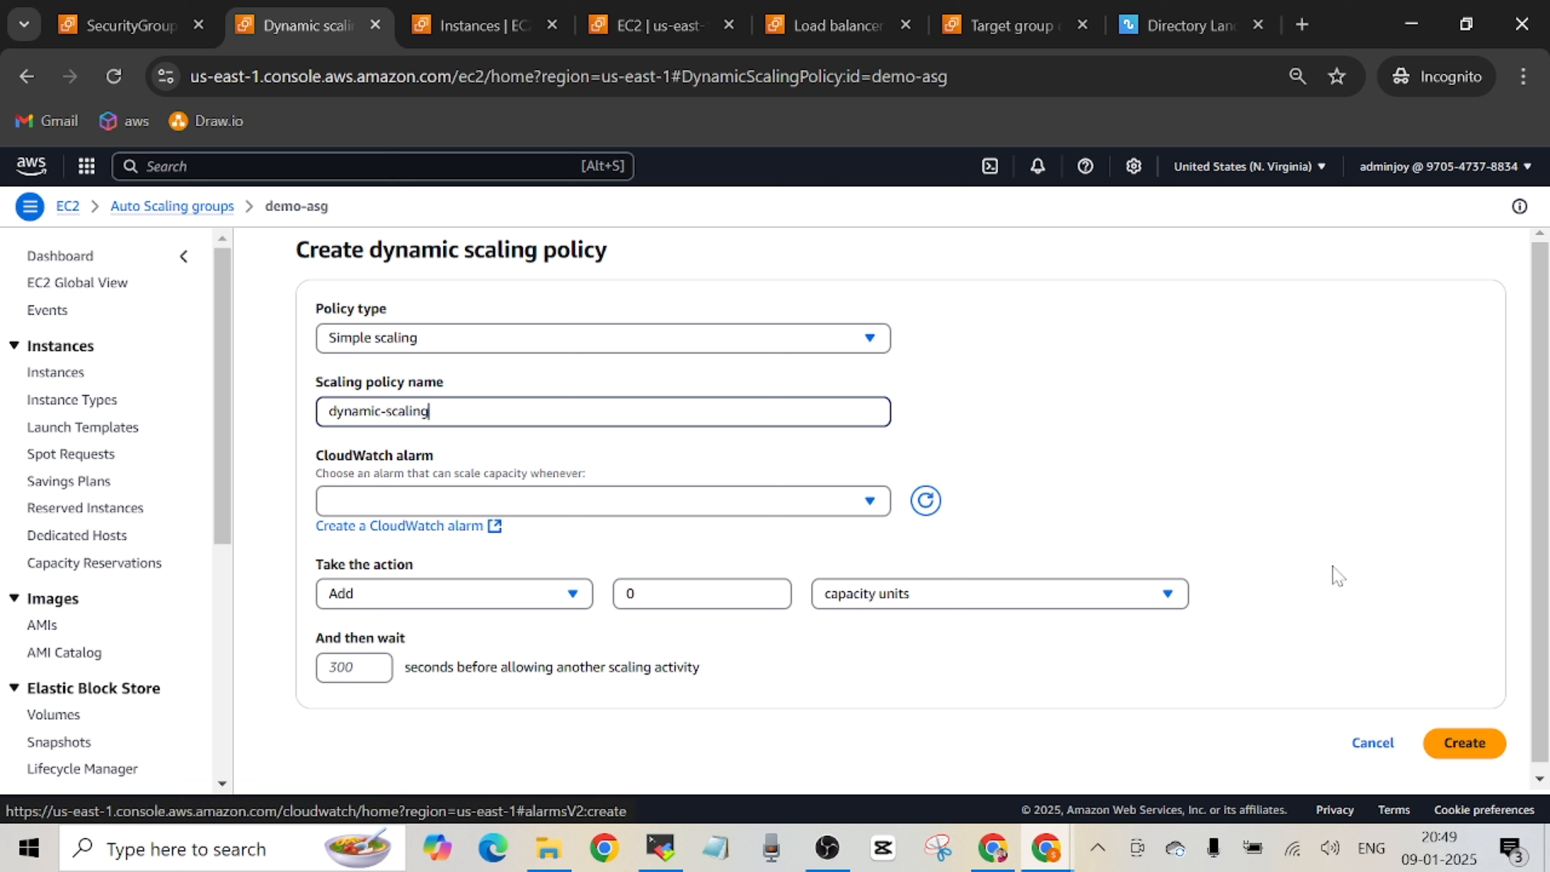
# Open CloudWatch alarm creation from the scaling policy form and dismiss the console rating banner.
pyautogui.click(427, 526)
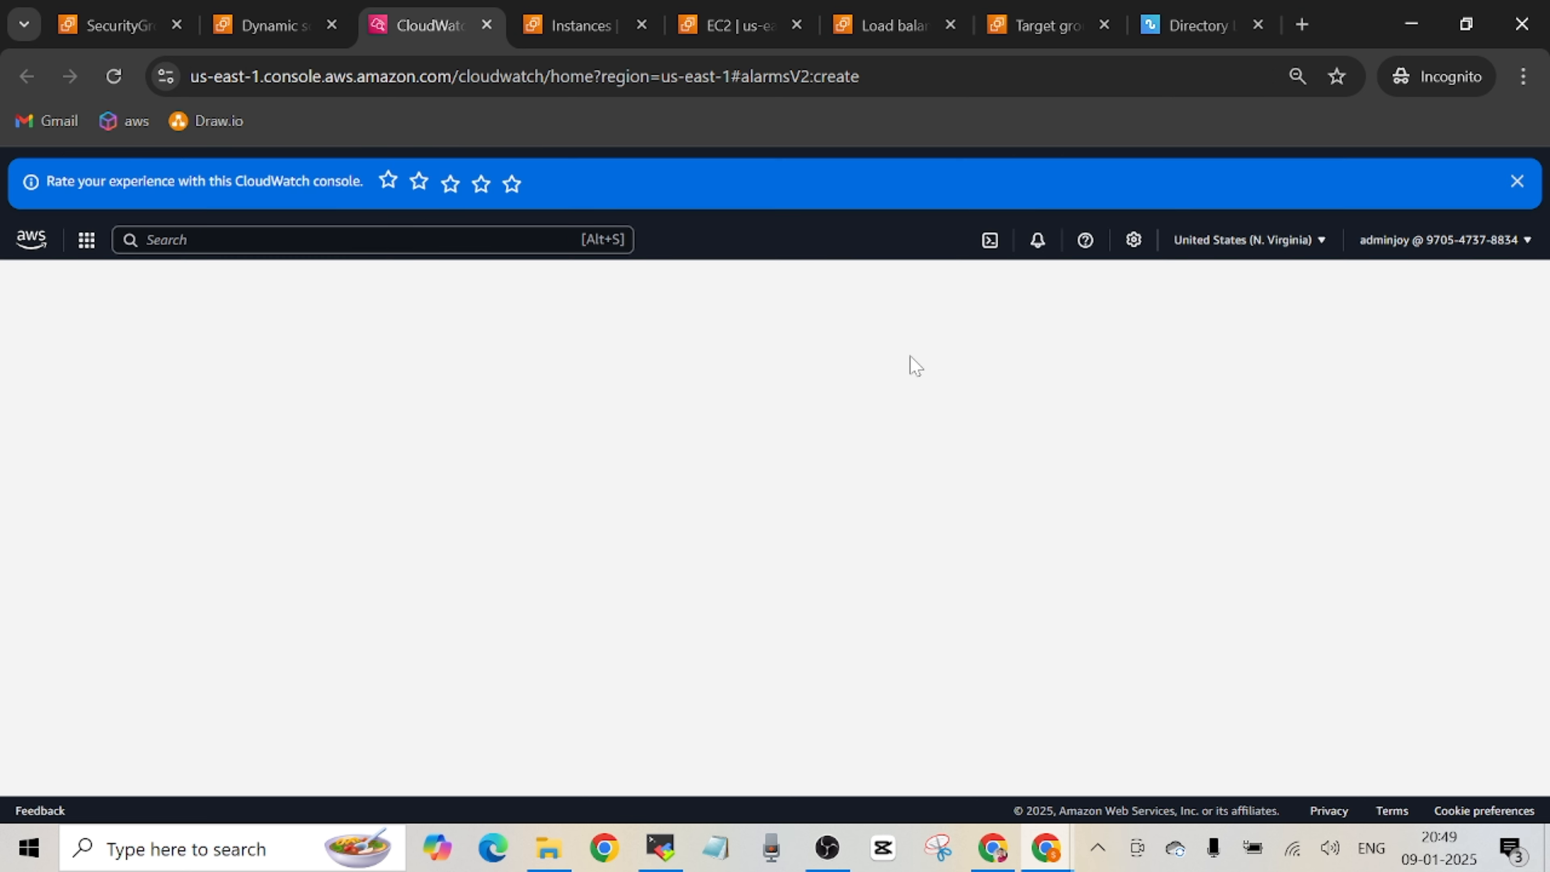
pyautogui.click(1517, 181)
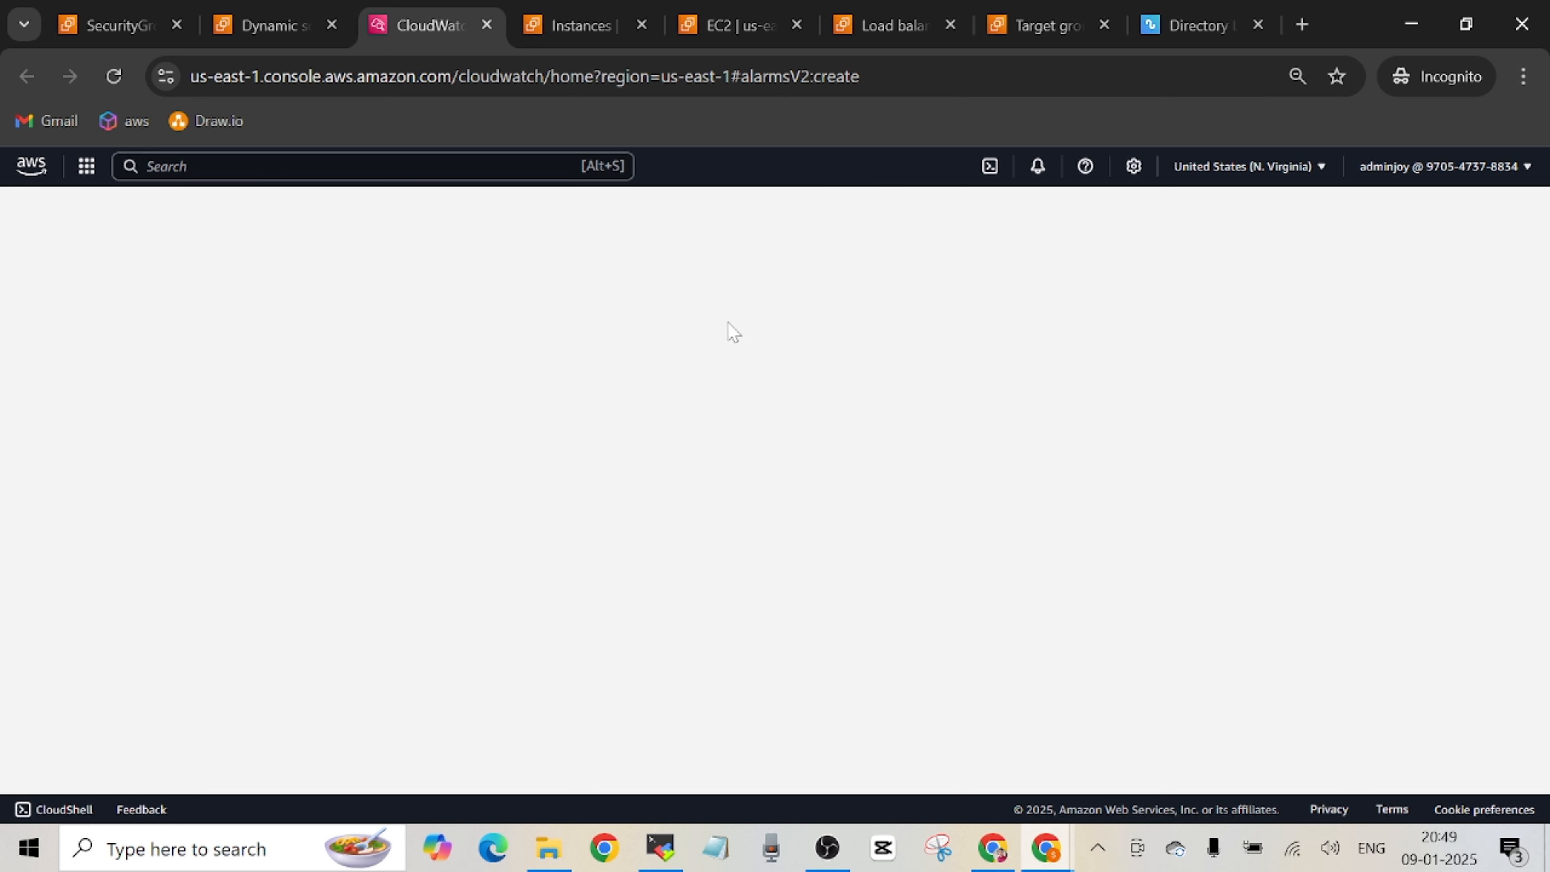
pyautogui.click(284, 28)
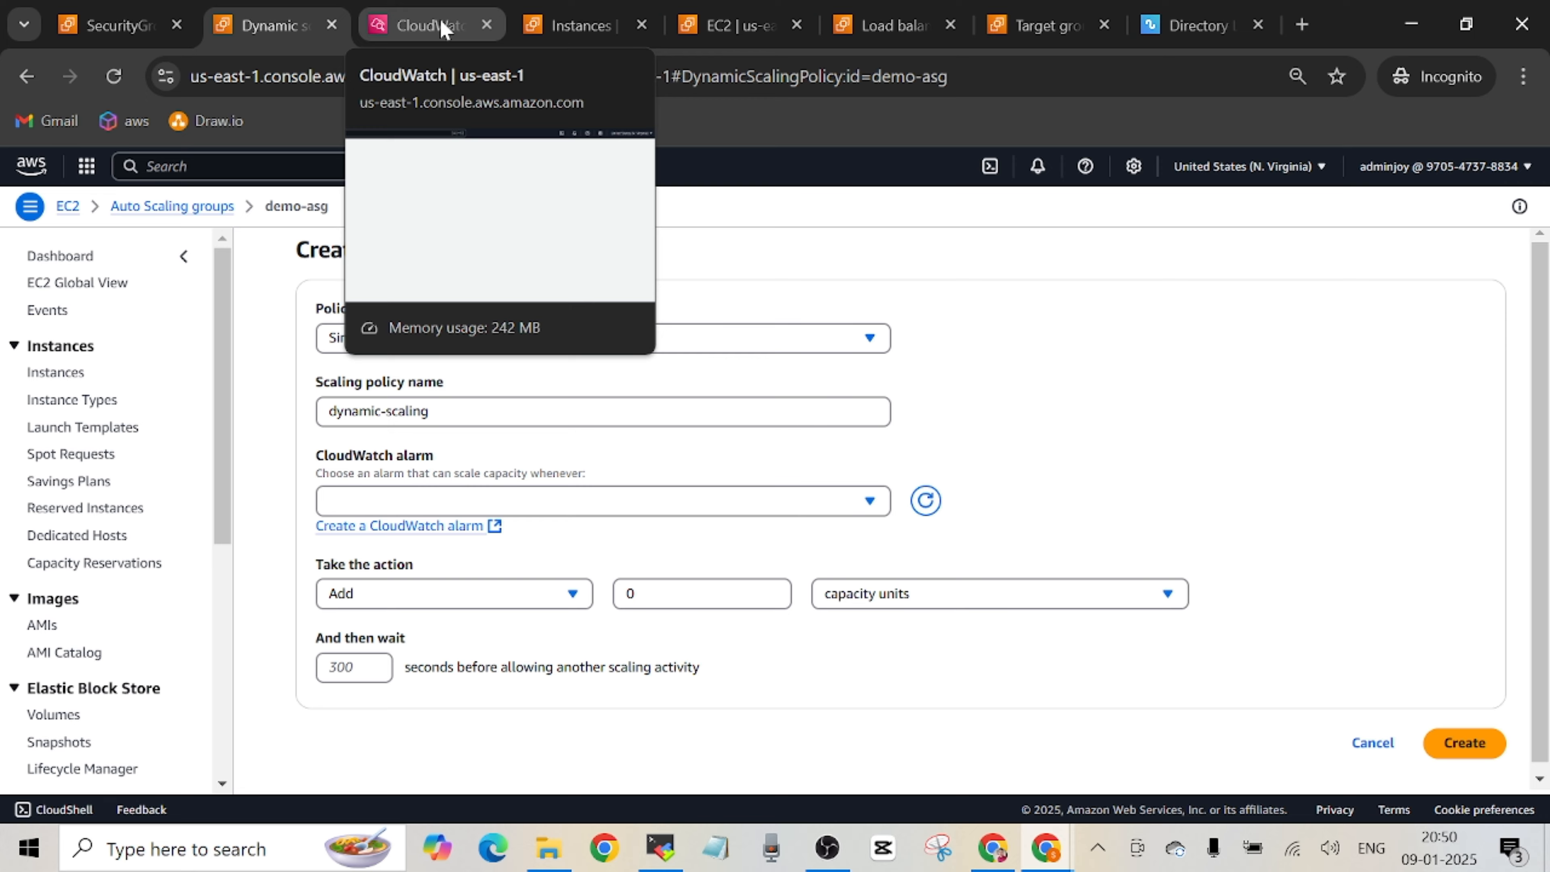
pyautogui.click(444, 28)
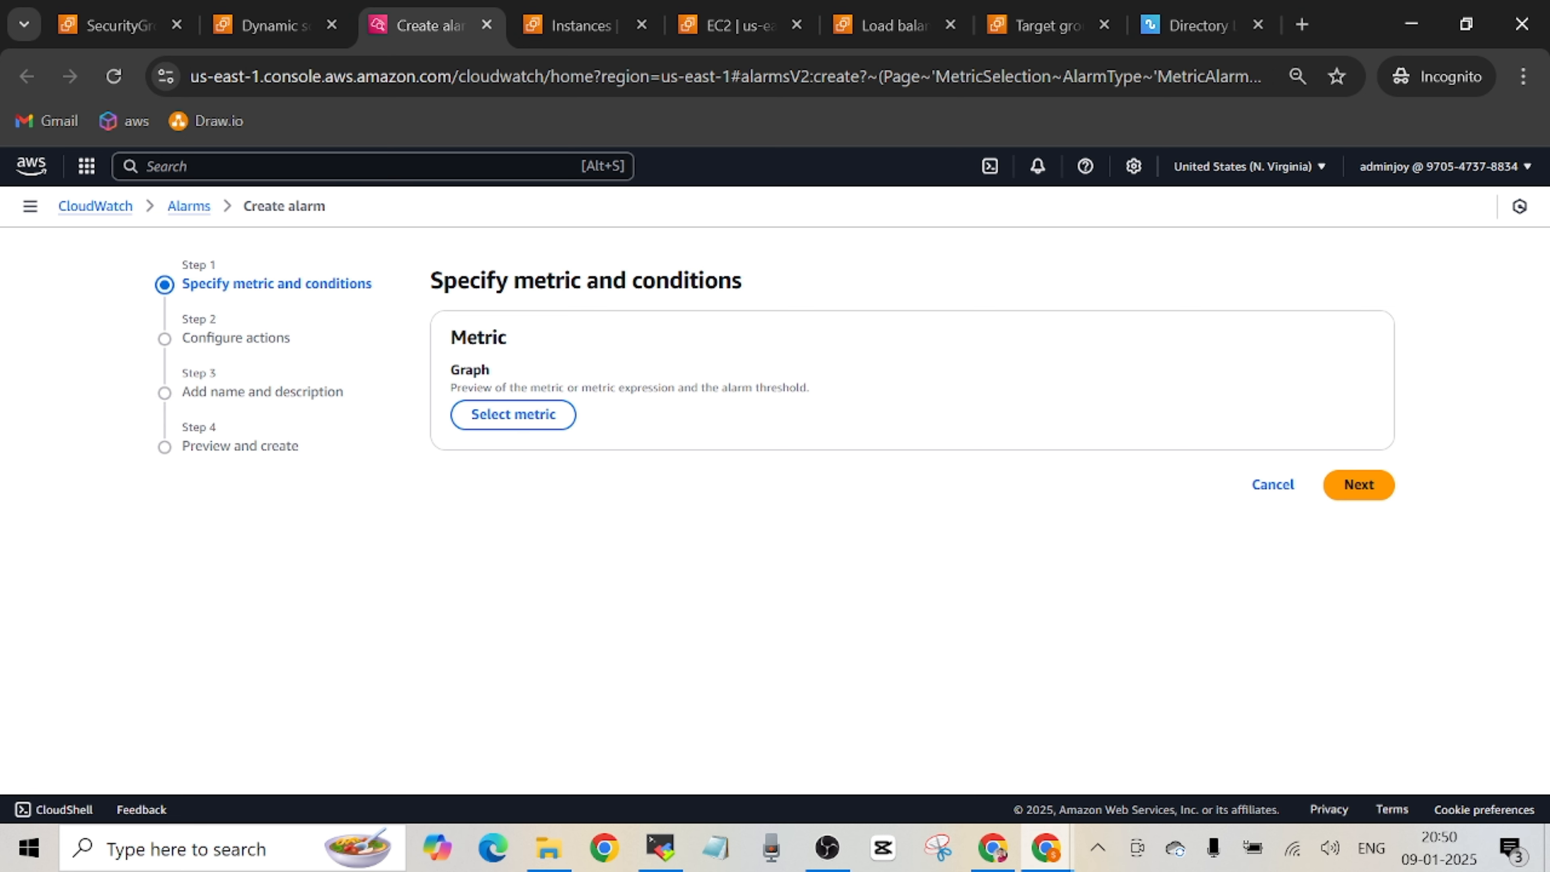
pyautogui.click(277, 25)
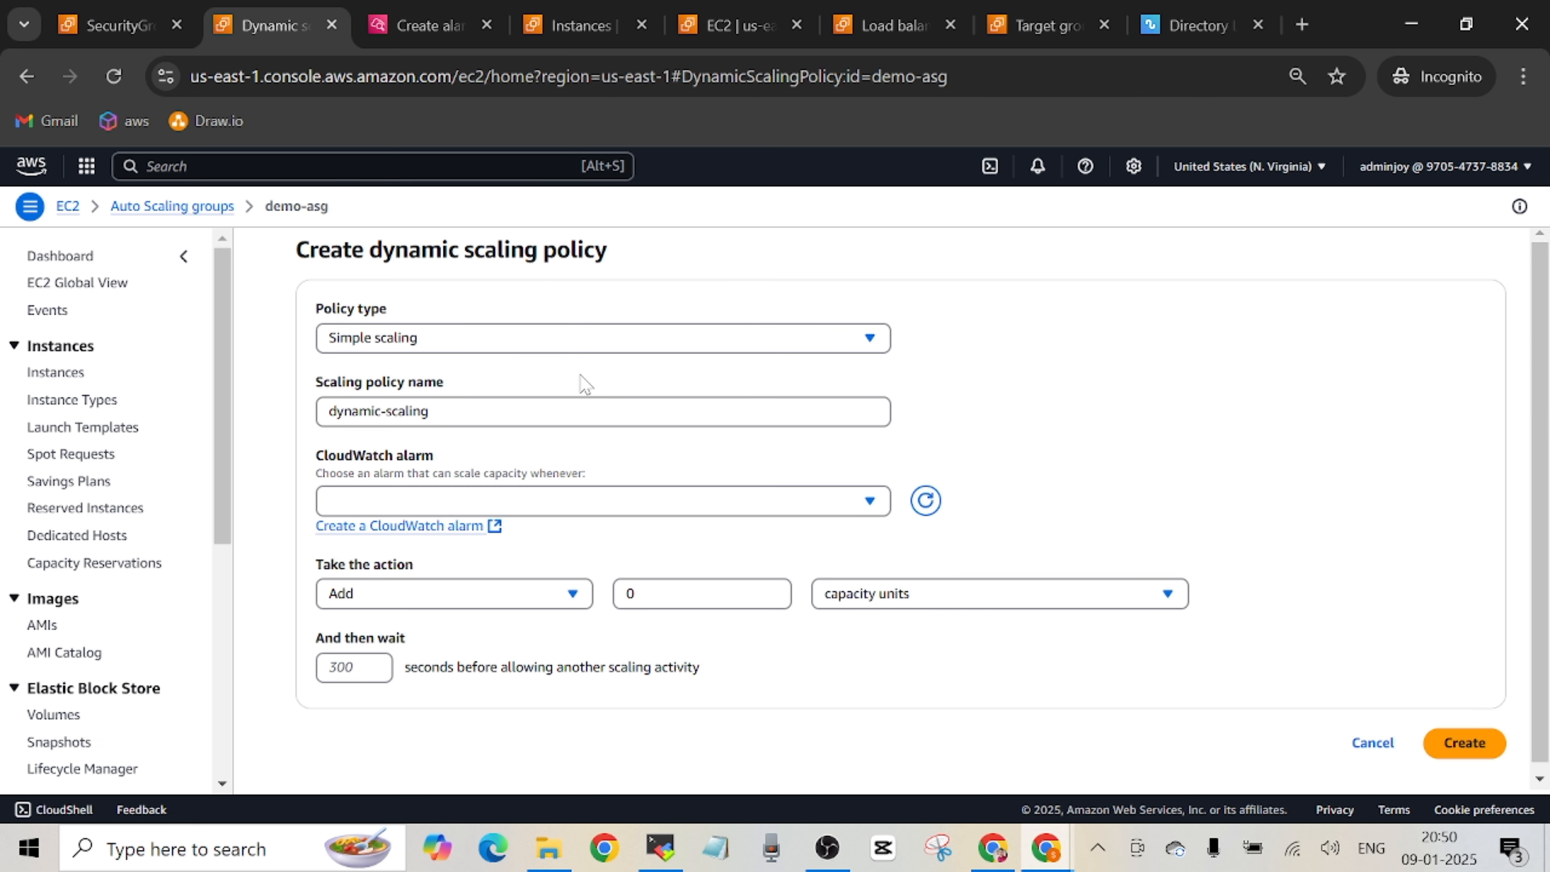
pyautogui.click(426, 25)
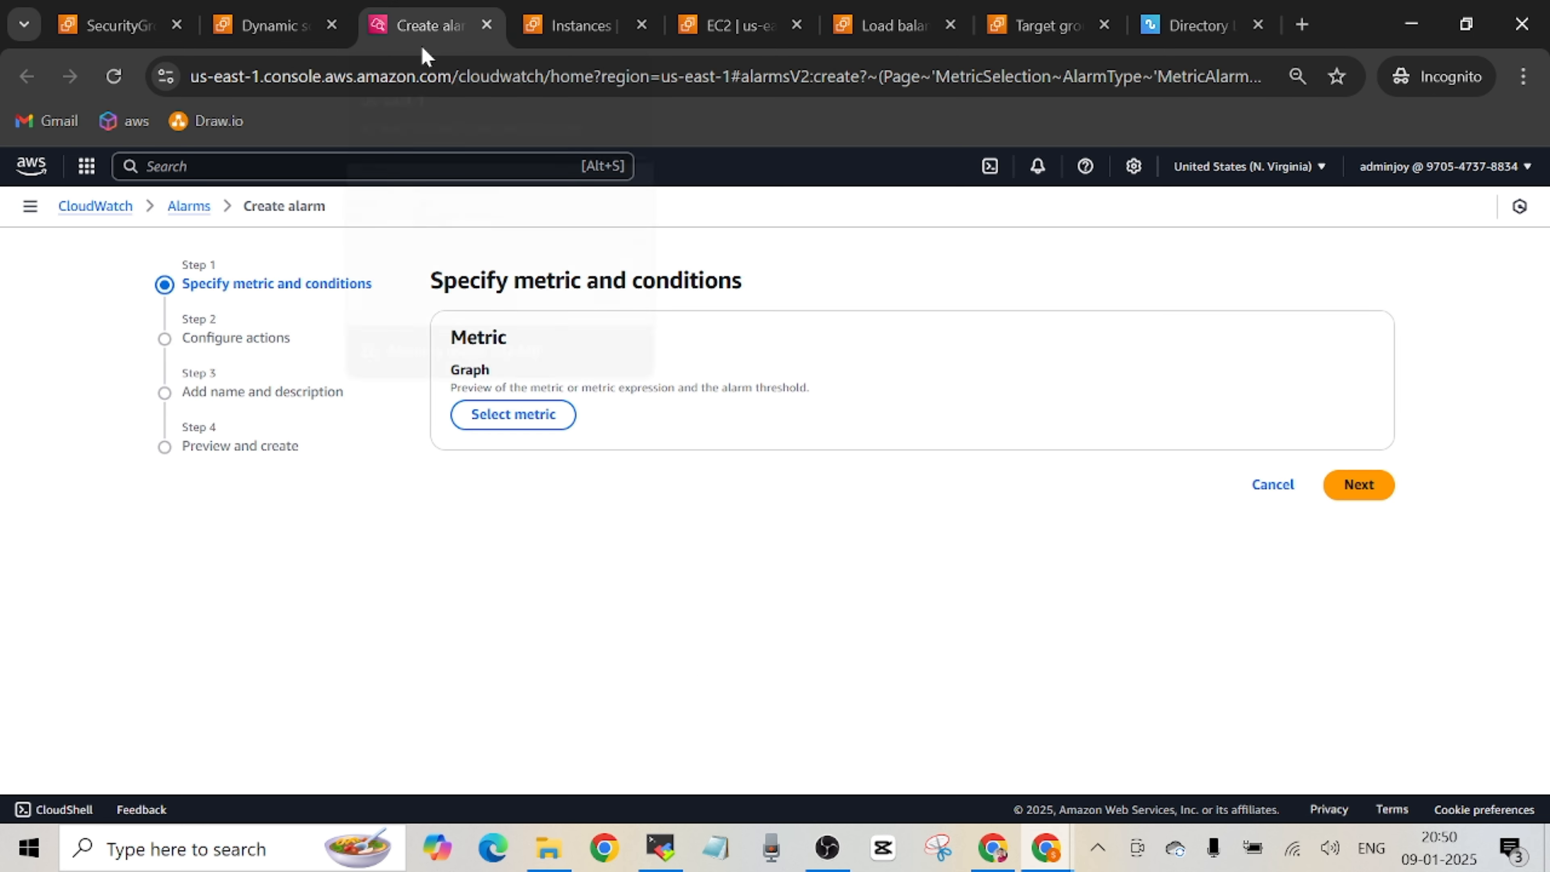
# Select demo-asg's CPUUtilization metric for the alarm from the EC2 metrics by Auto Scaling group.
pyautogui.click(503, 428)
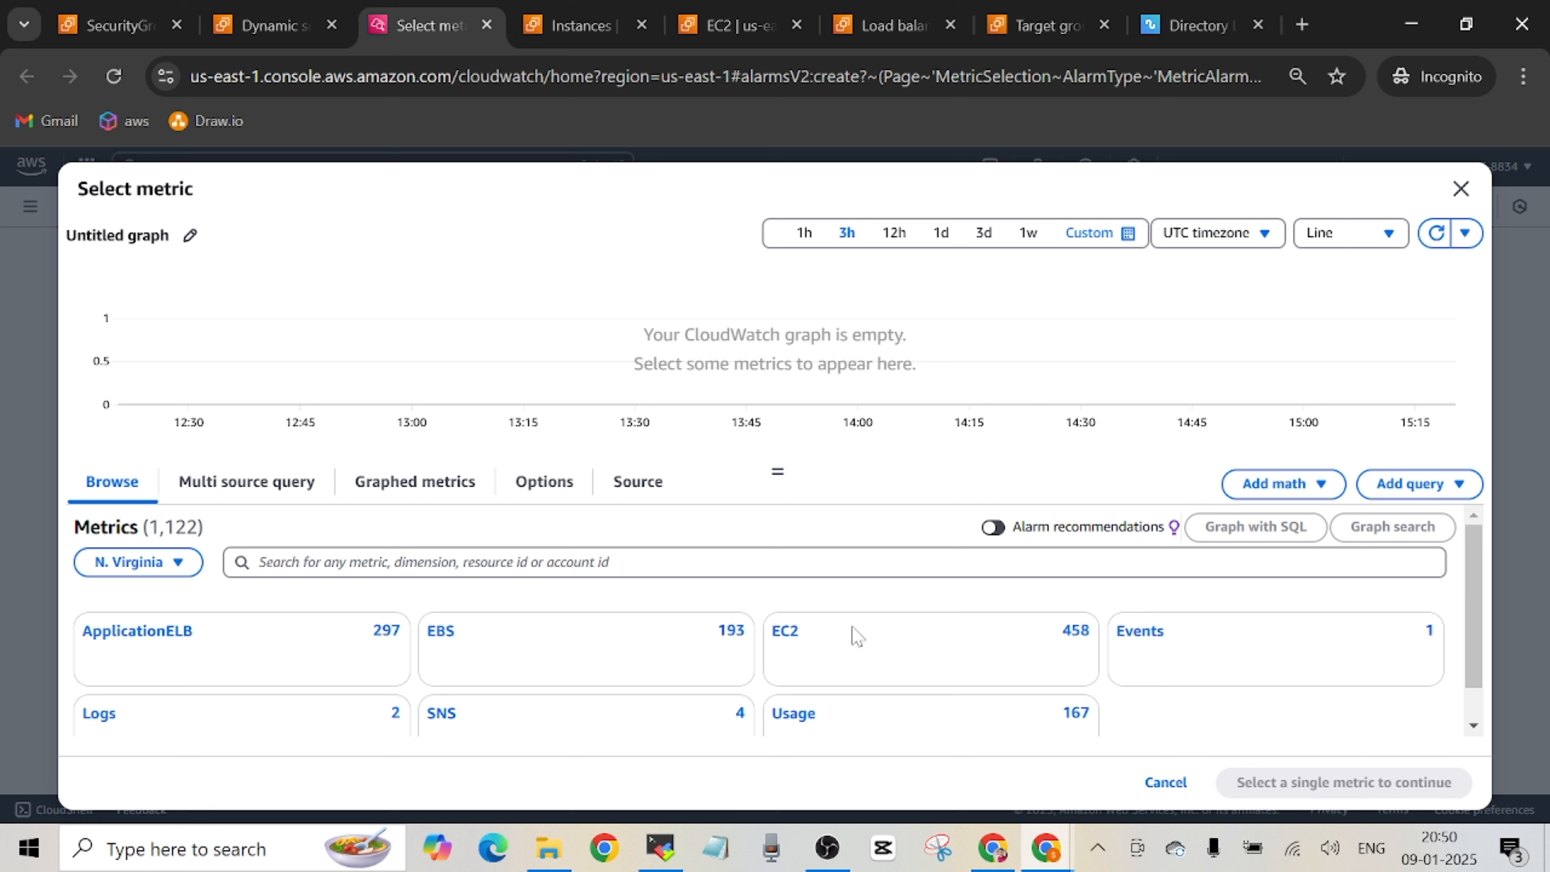
pyautogui.click(788, 635)
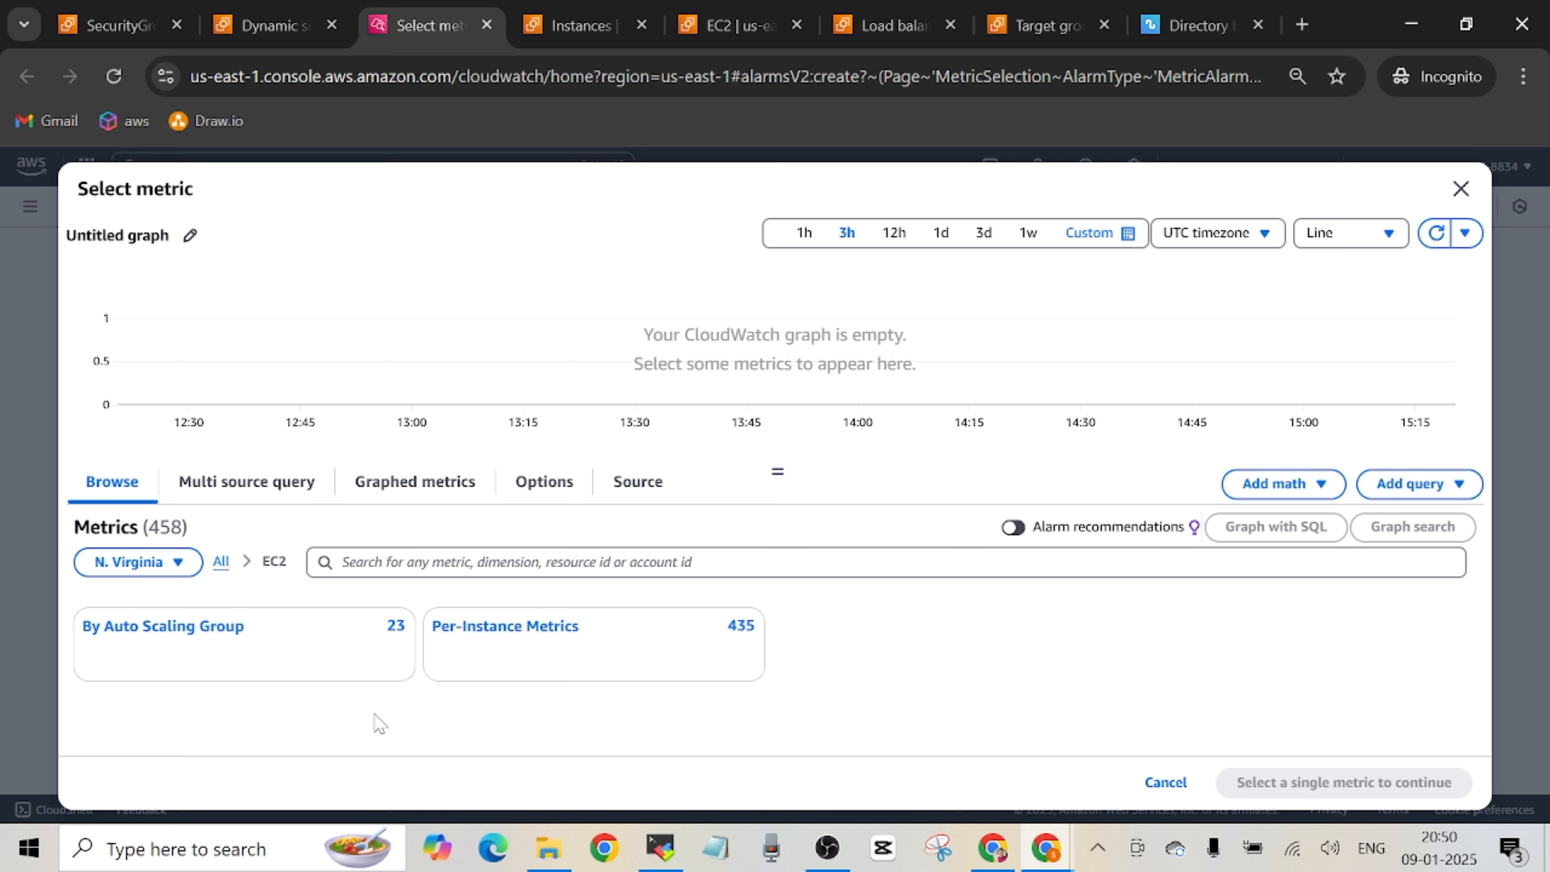
pyautogui.click(202, 633)
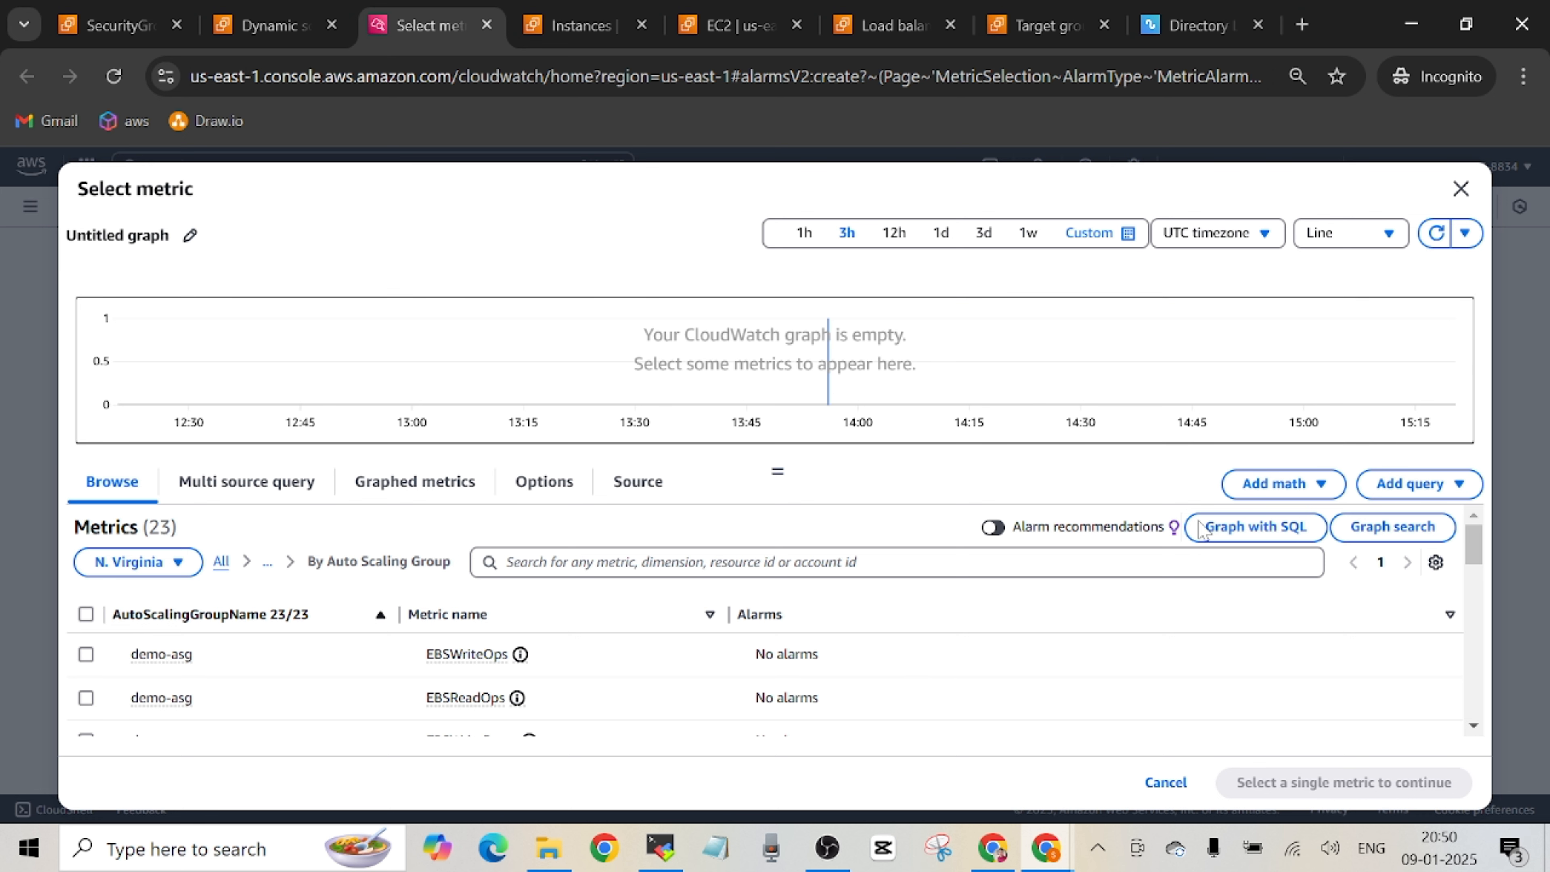
pyautogui.moveTo(1469, 547); pyautogui.dragTo(1458, 652)
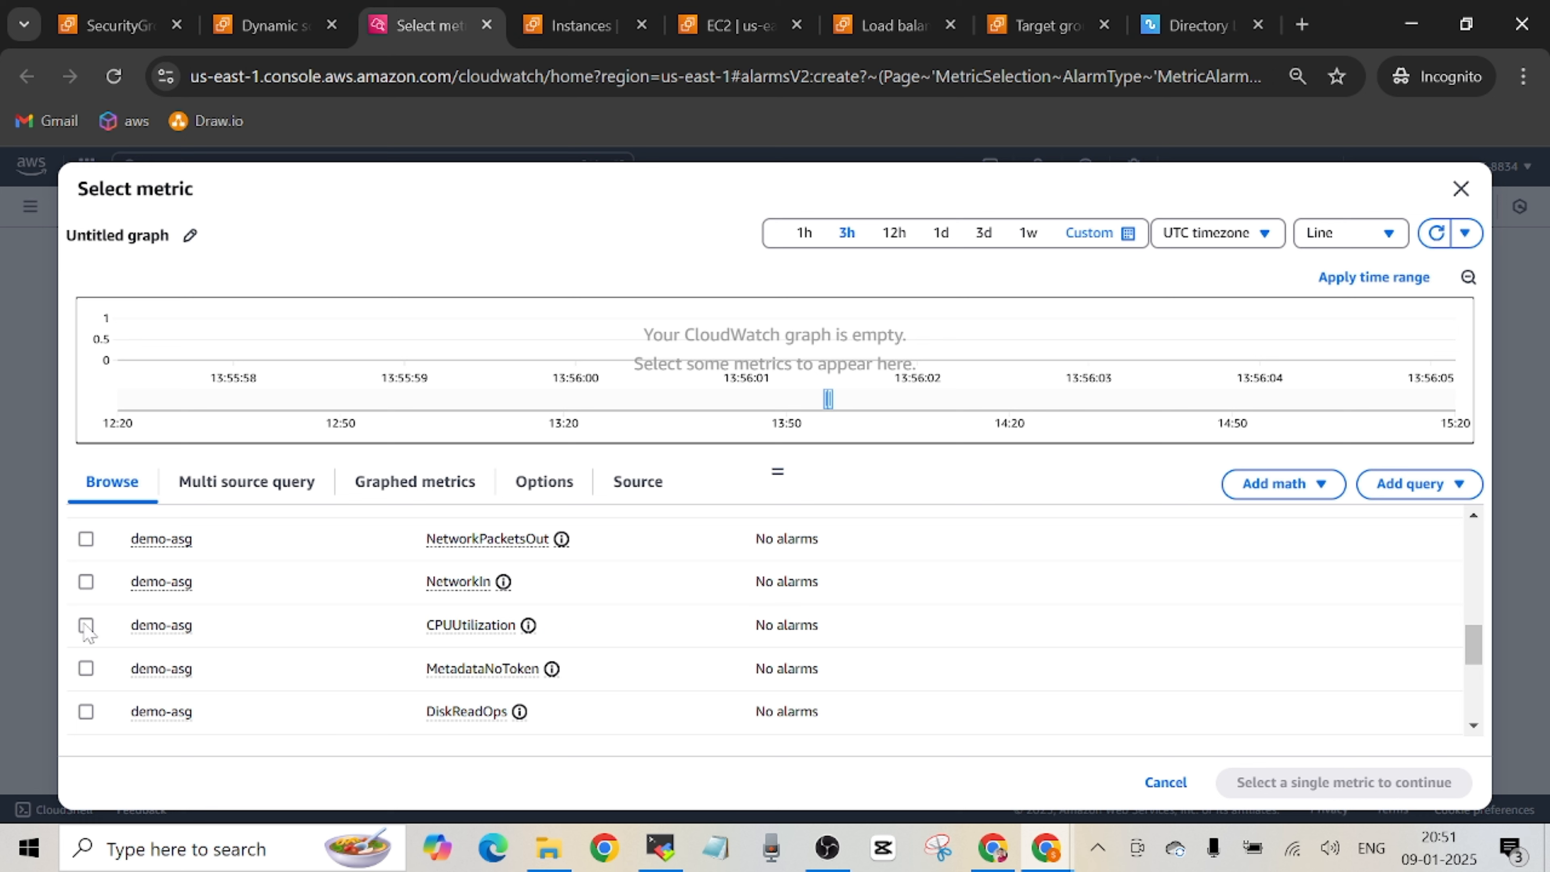
pyautogui.click(144, 643)
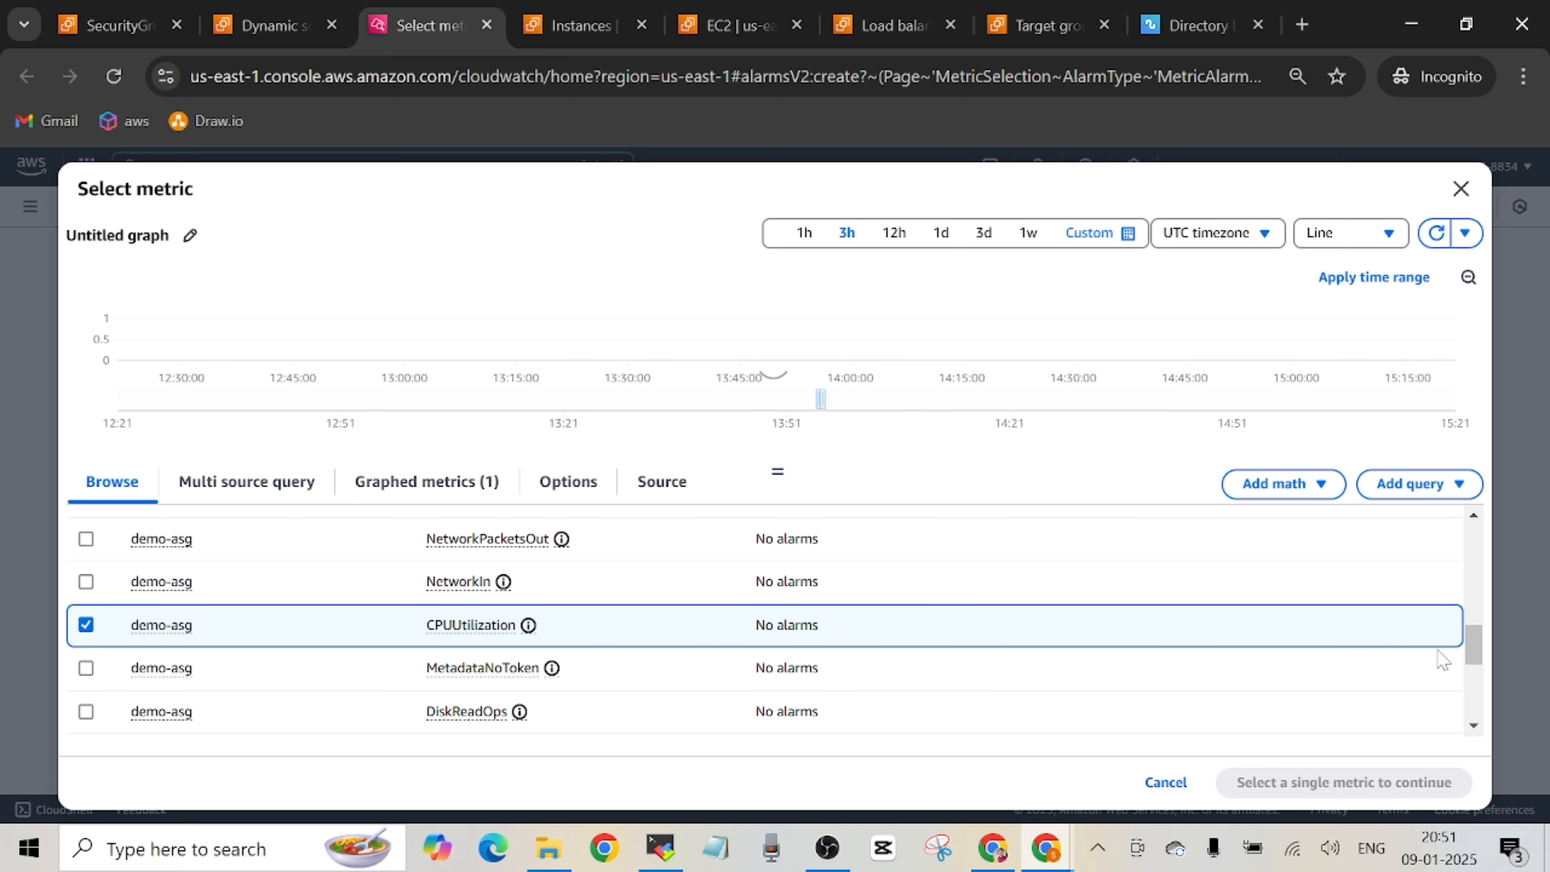
pyautogui.moveTo(1470, 641); pyautogui.dragTo(1473, 693)
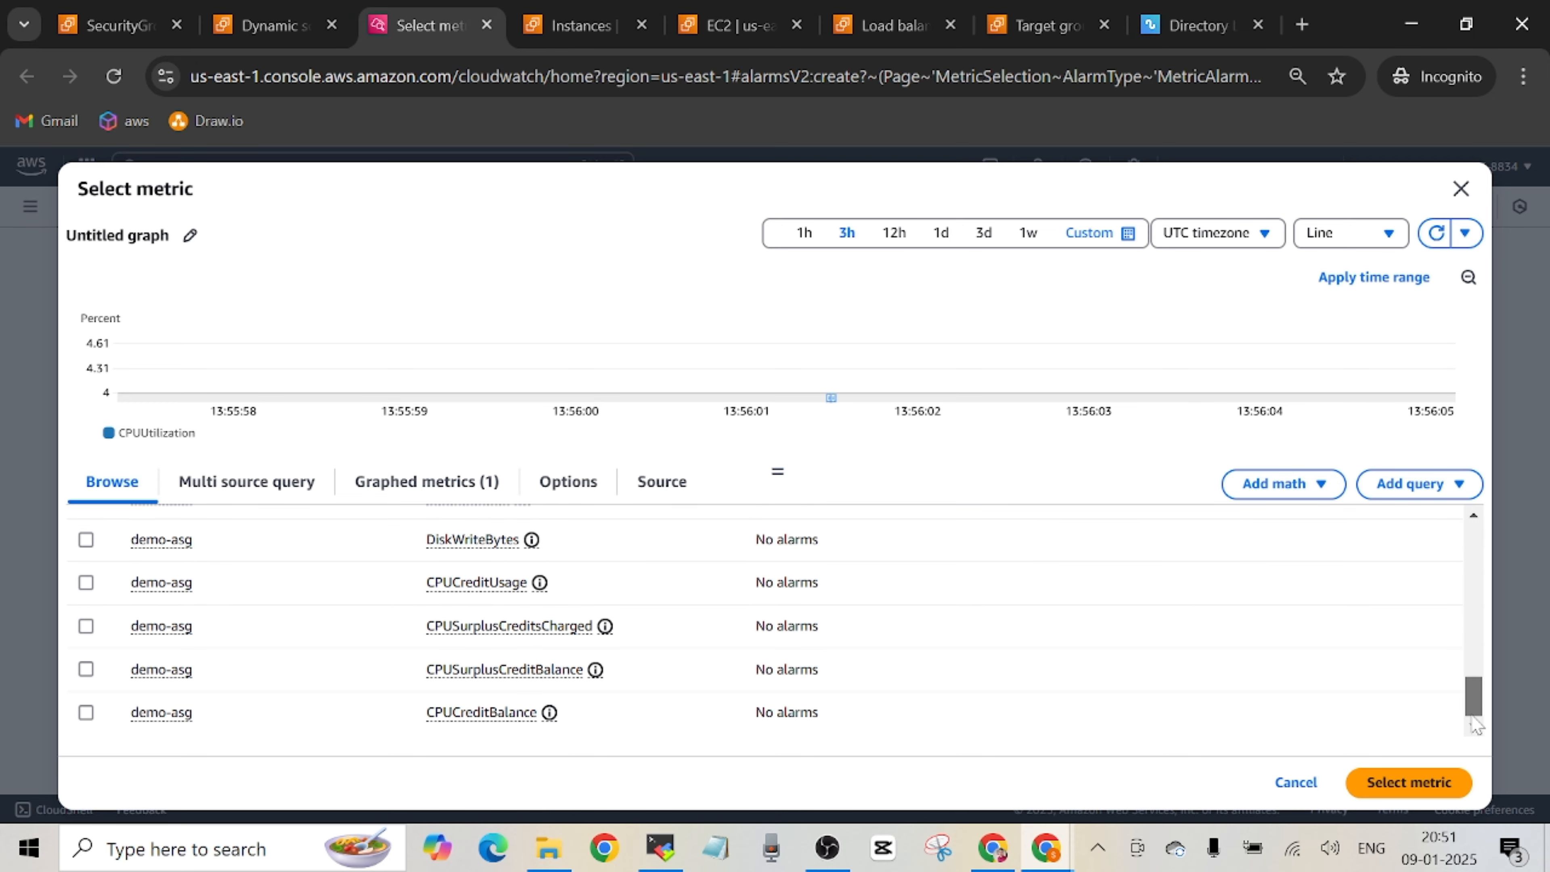
pyautogui.click(1422, 782)
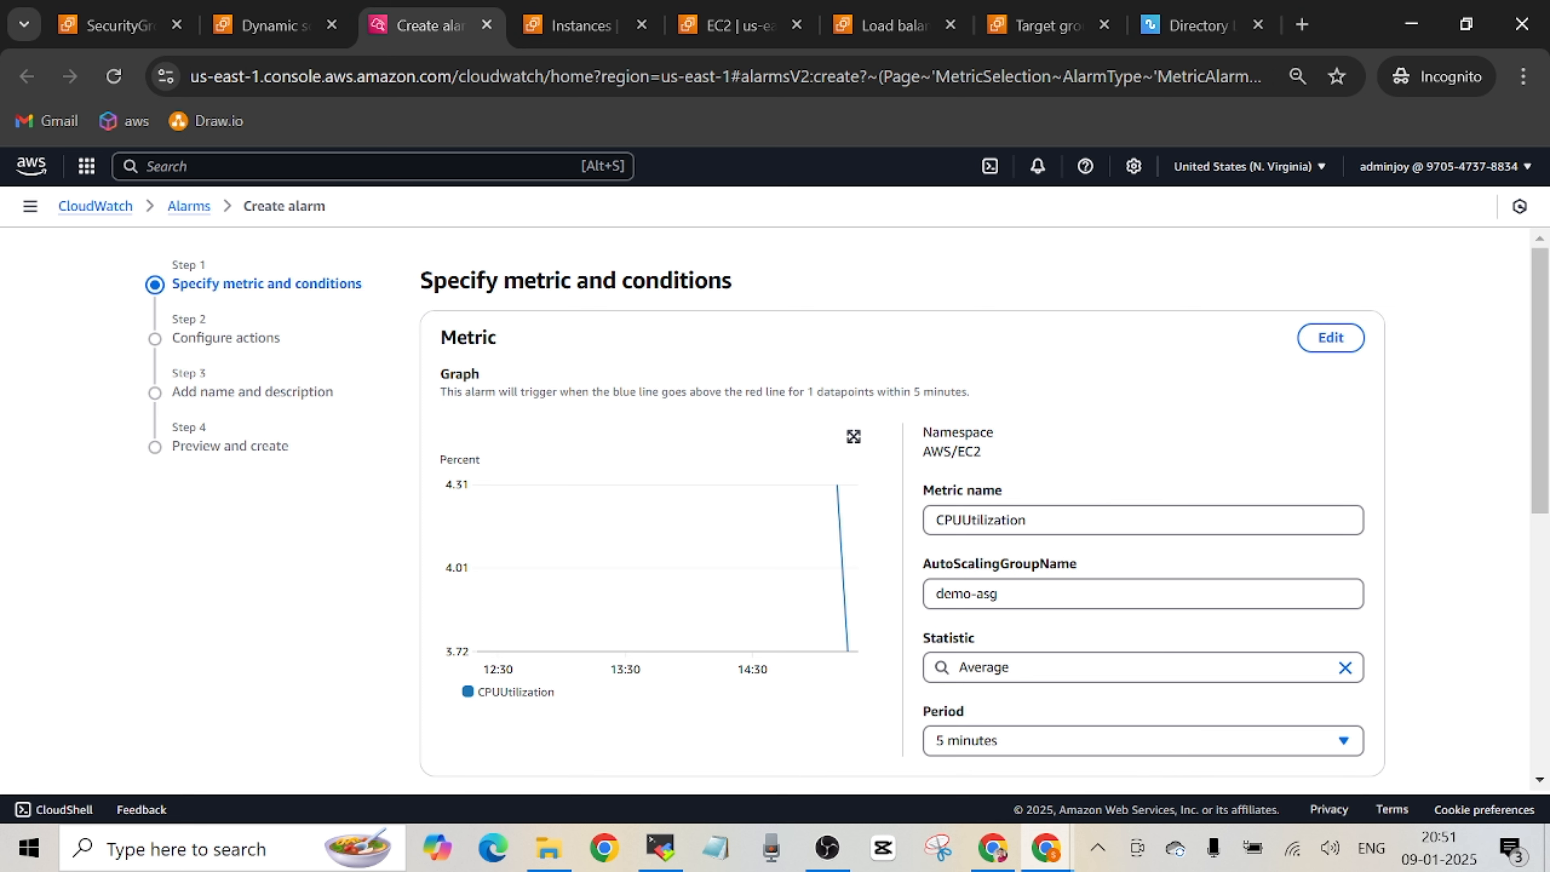
# Set the alarm metric's evaluation period to 10 seconds.
pyautogui.moveTo(1535, 445); pyautogui.dragTo(1534, 504)
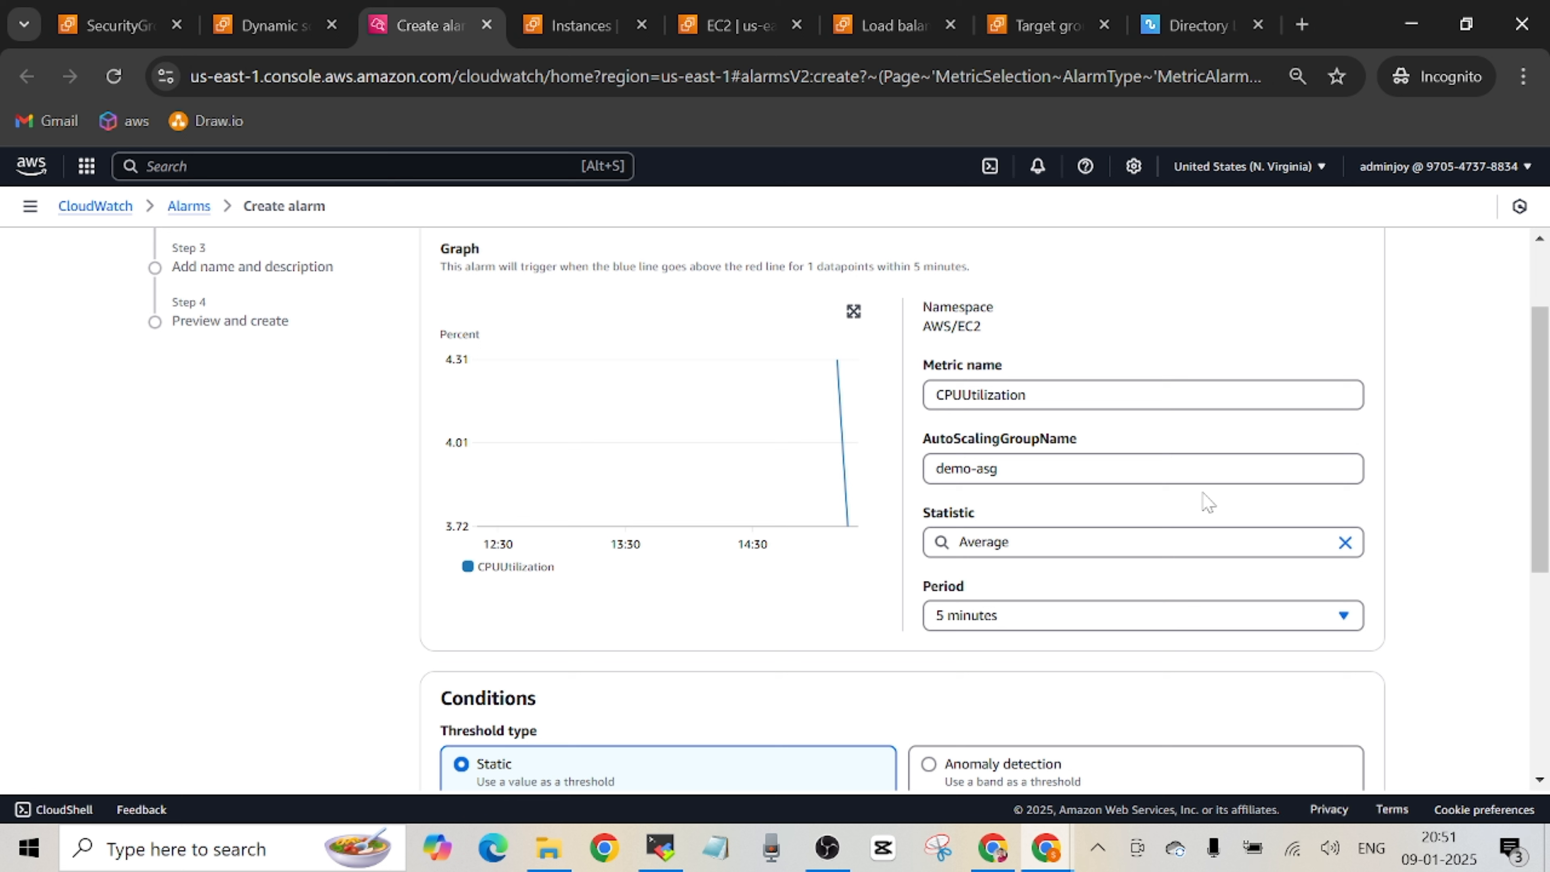
pyautogui.click(1345, 618)
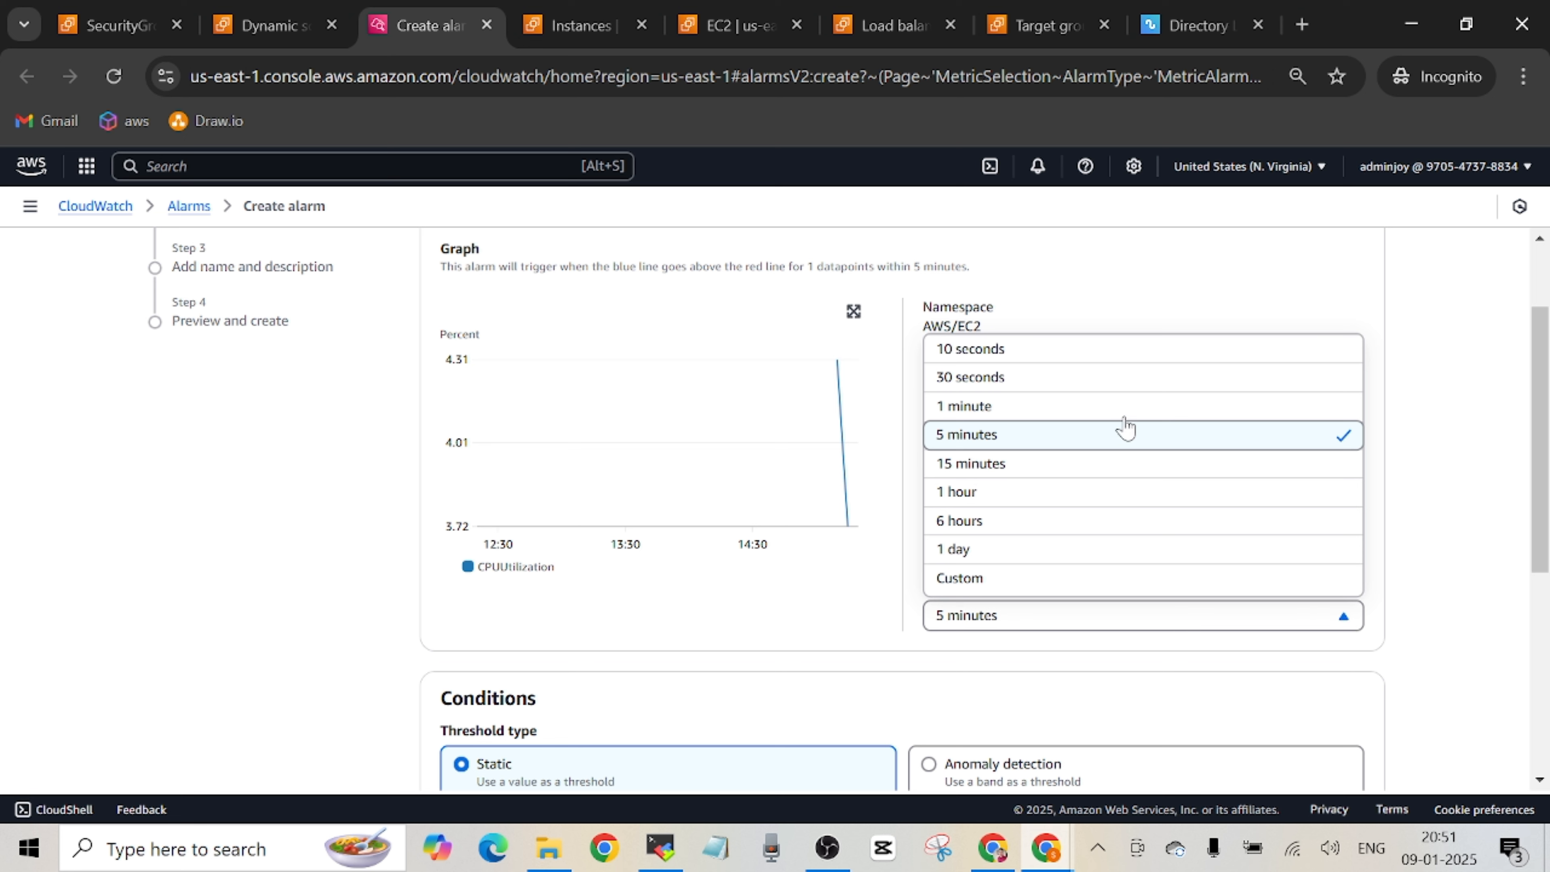
pyautogui.click(1101, 359)
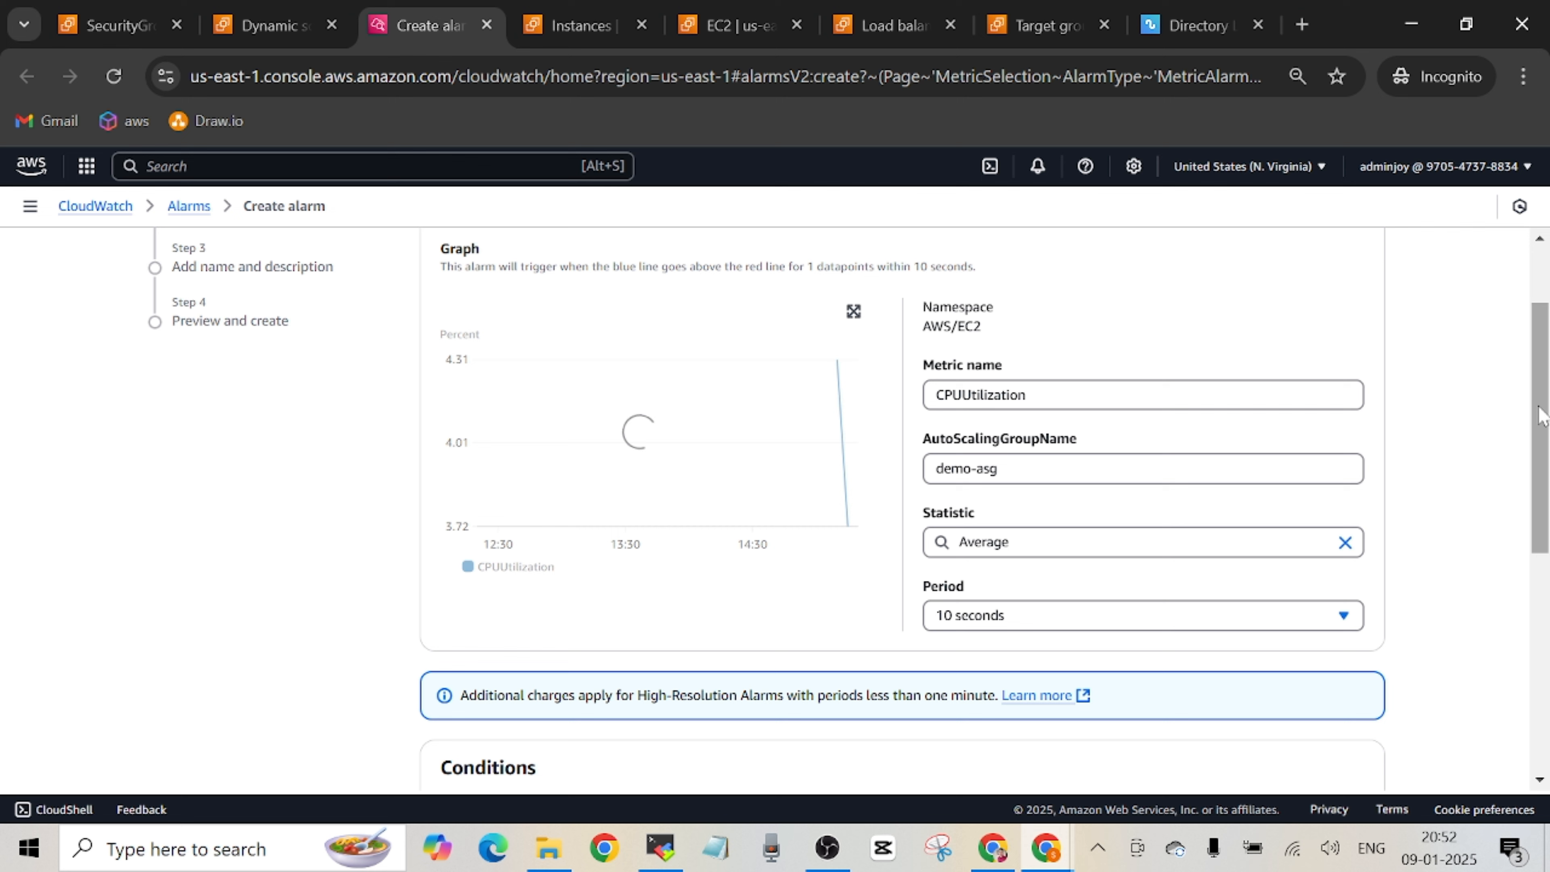
# Set the alarm's static threshold for CPUUtilization to greater than 50 and continue to configuring actions.
pyautogui.moveTo(1542, 425); pyautogui.dragTo(1543, 557)
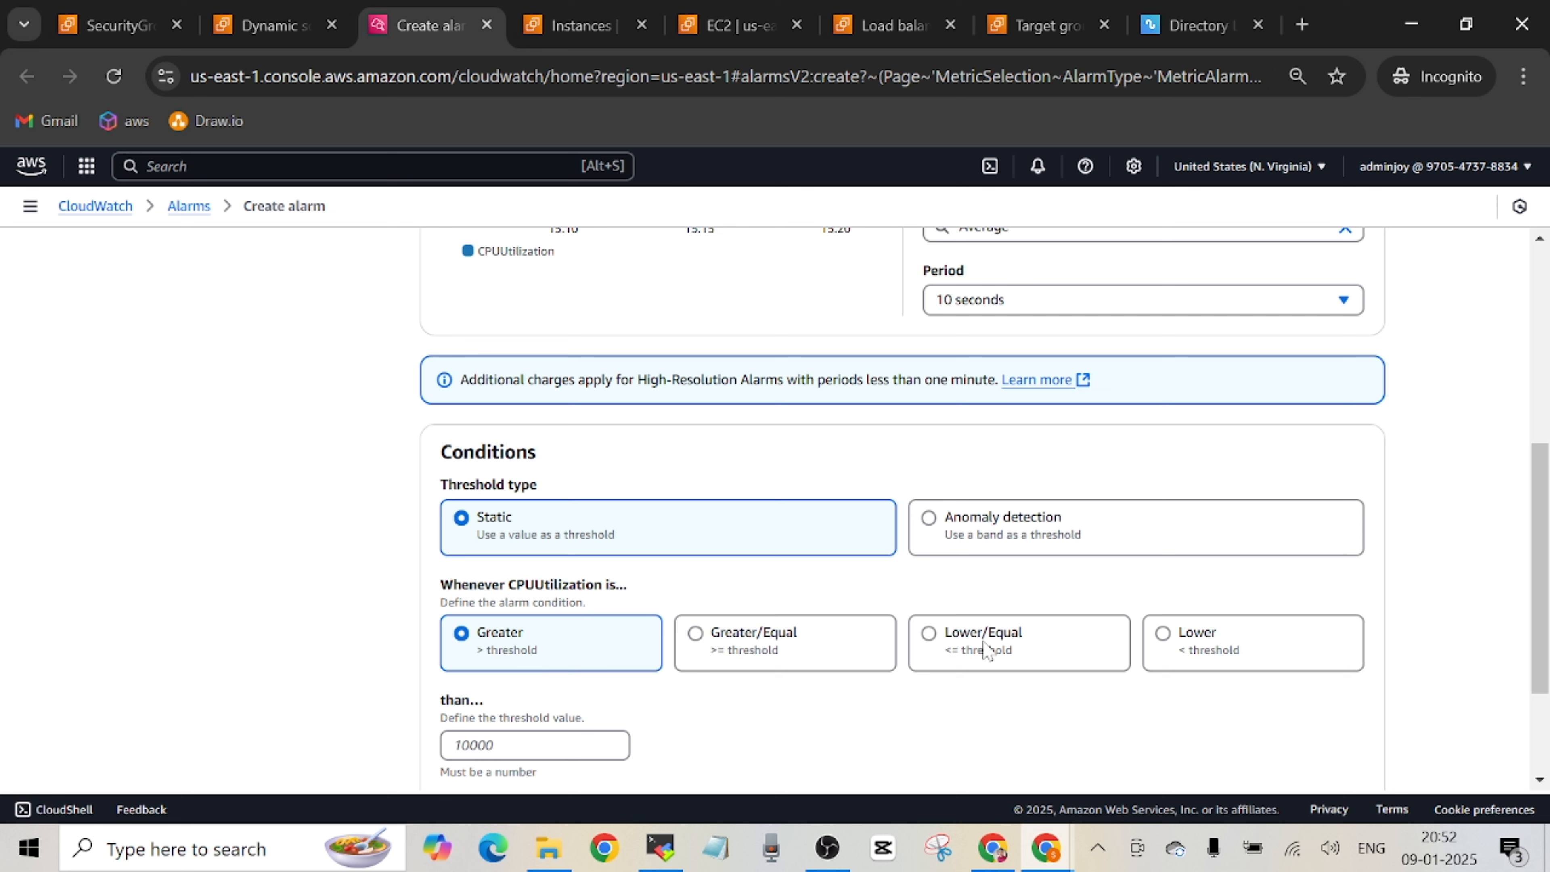
pyautogui.moveTo(1533, 568); pyautogui.dragTo(1539, 617)
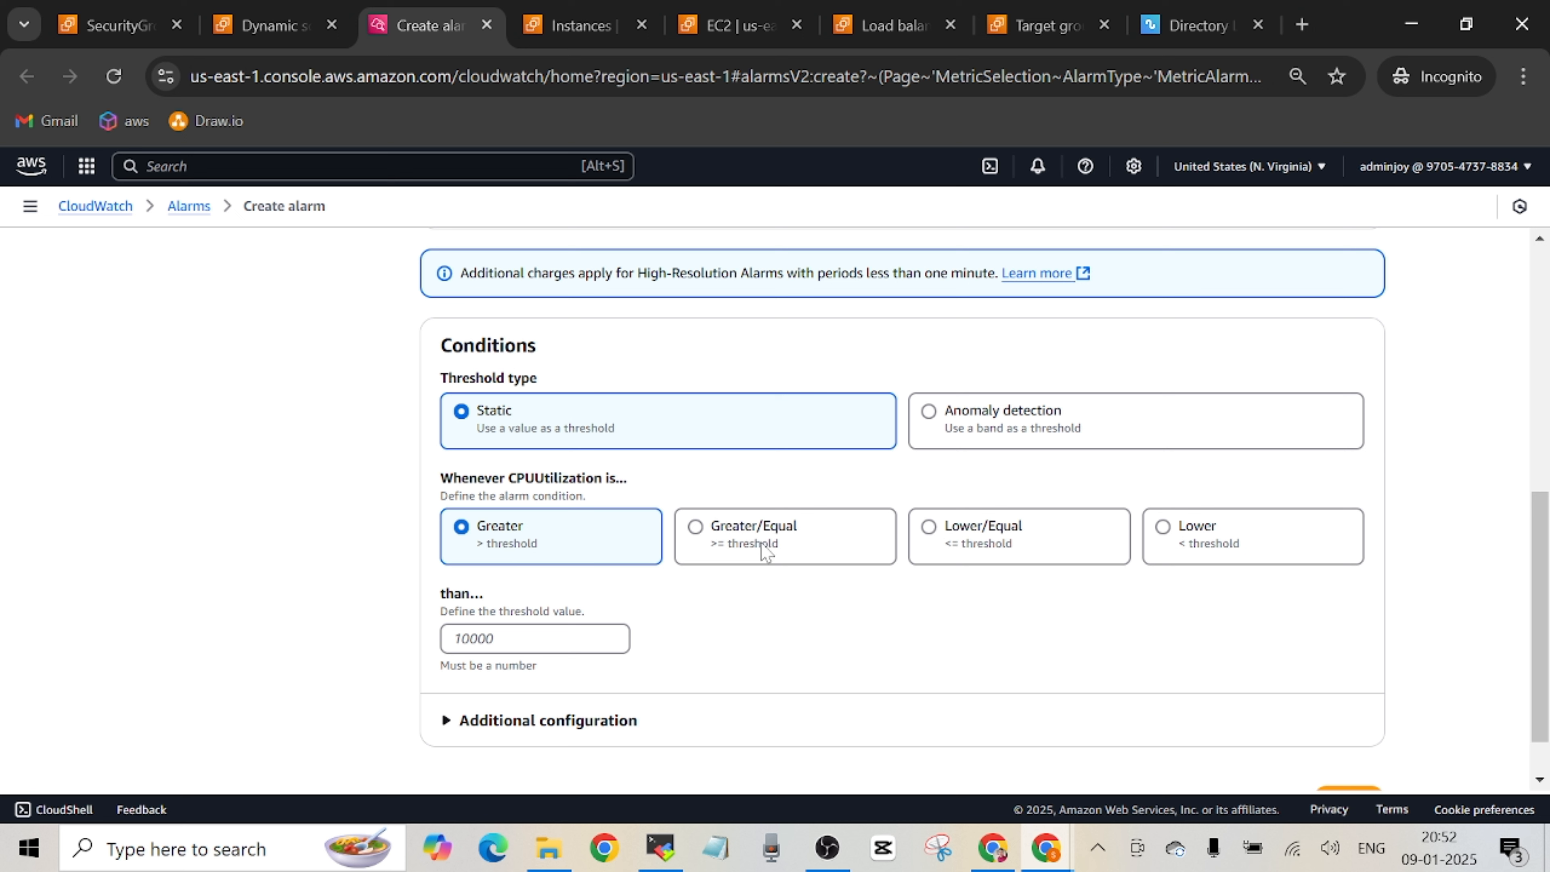
pyautogui.click(601, 638)
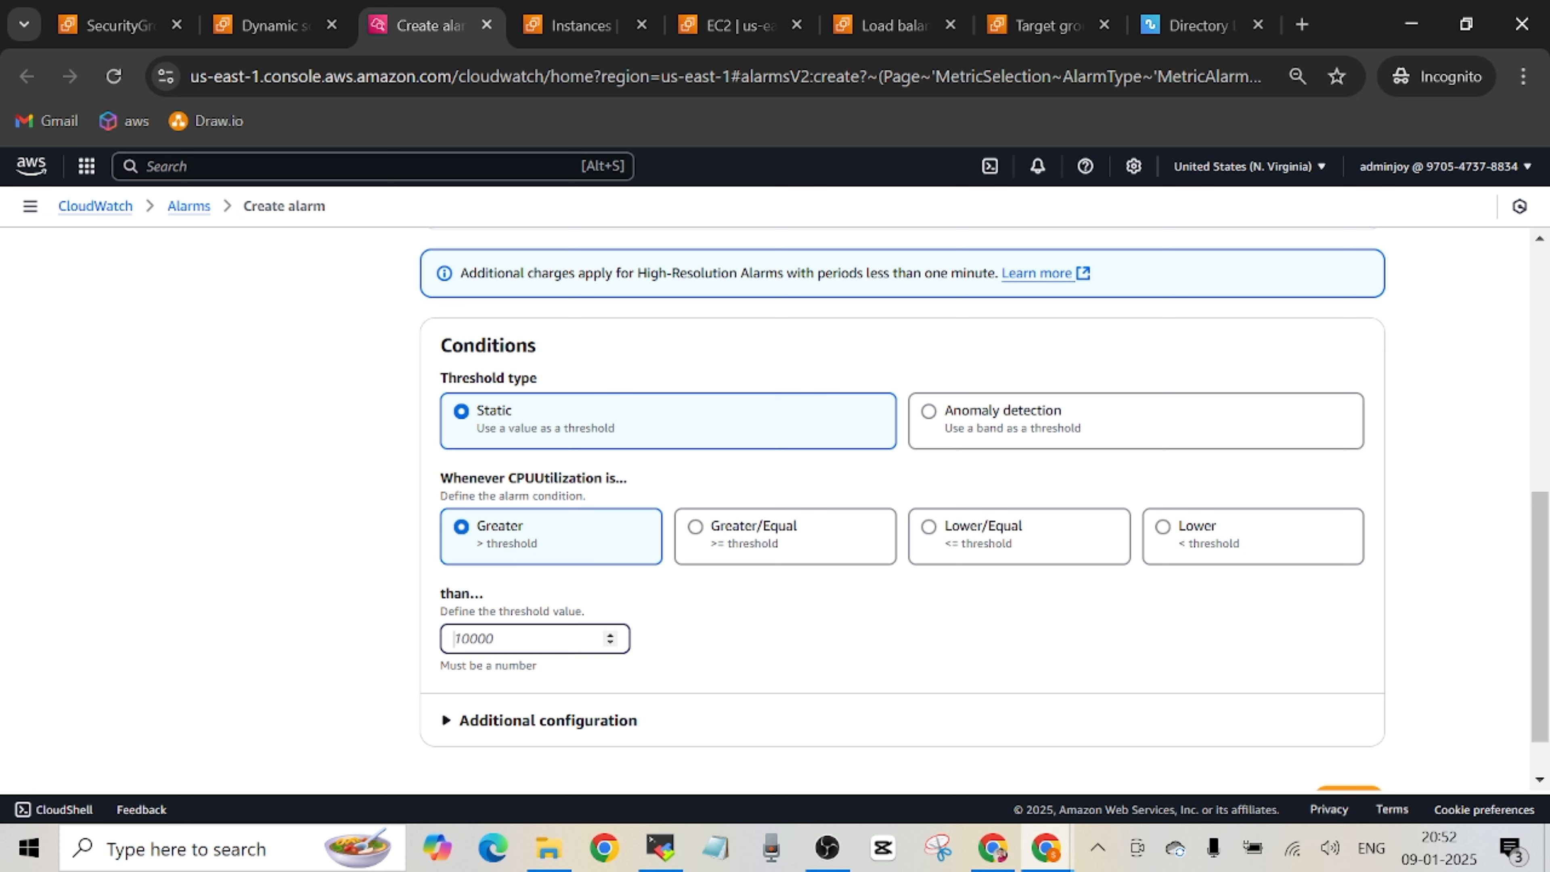
pyautogui.write('50')
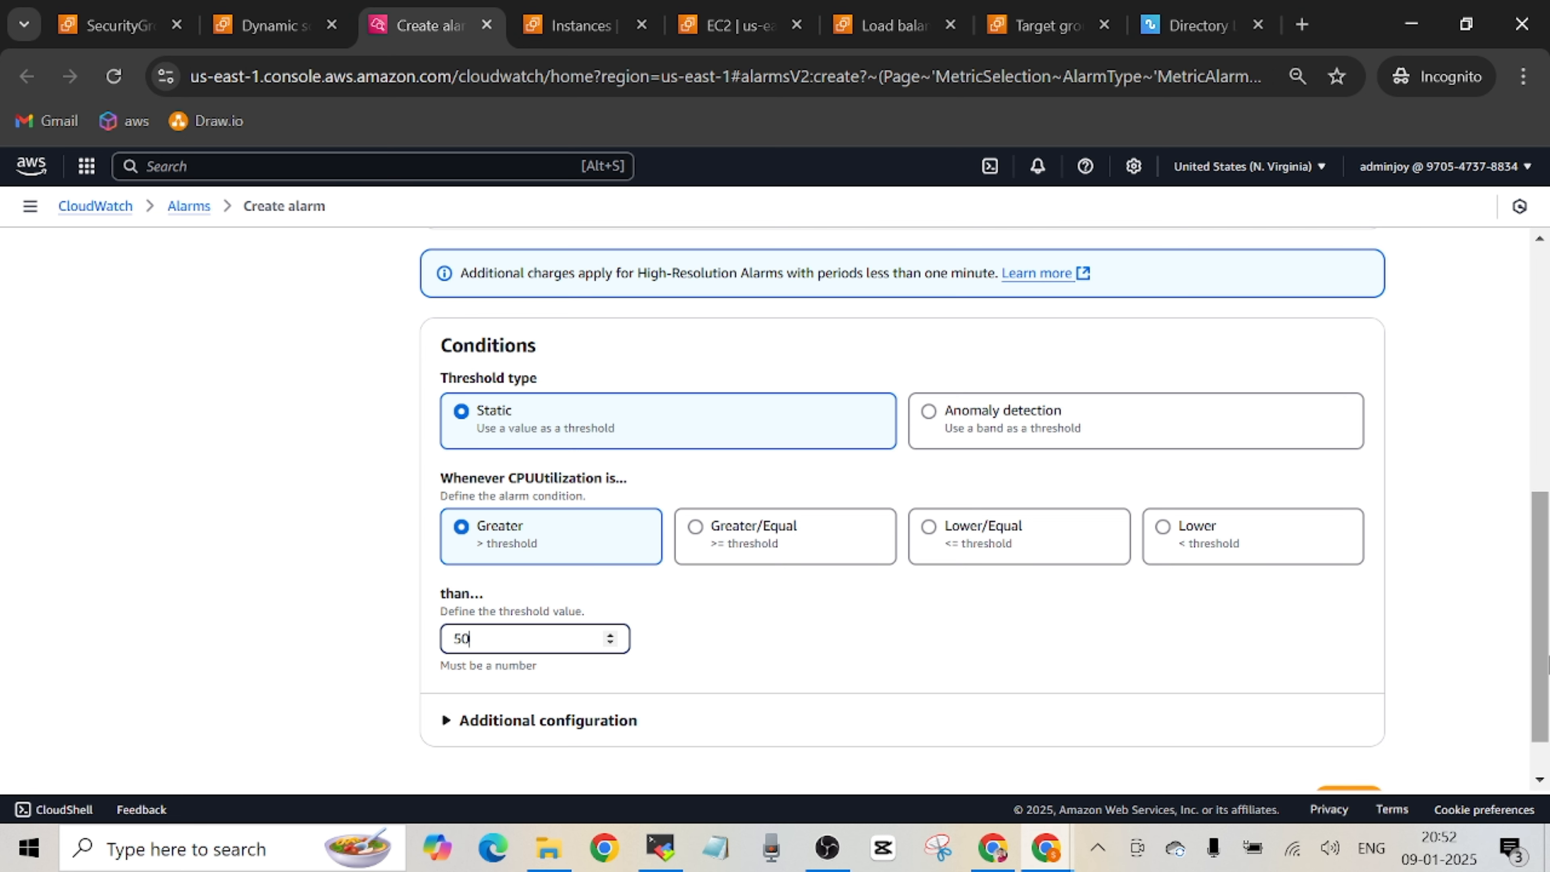
pyautogui.moveTo(1540, 684); pyautogui.dragTo(1540, 740)
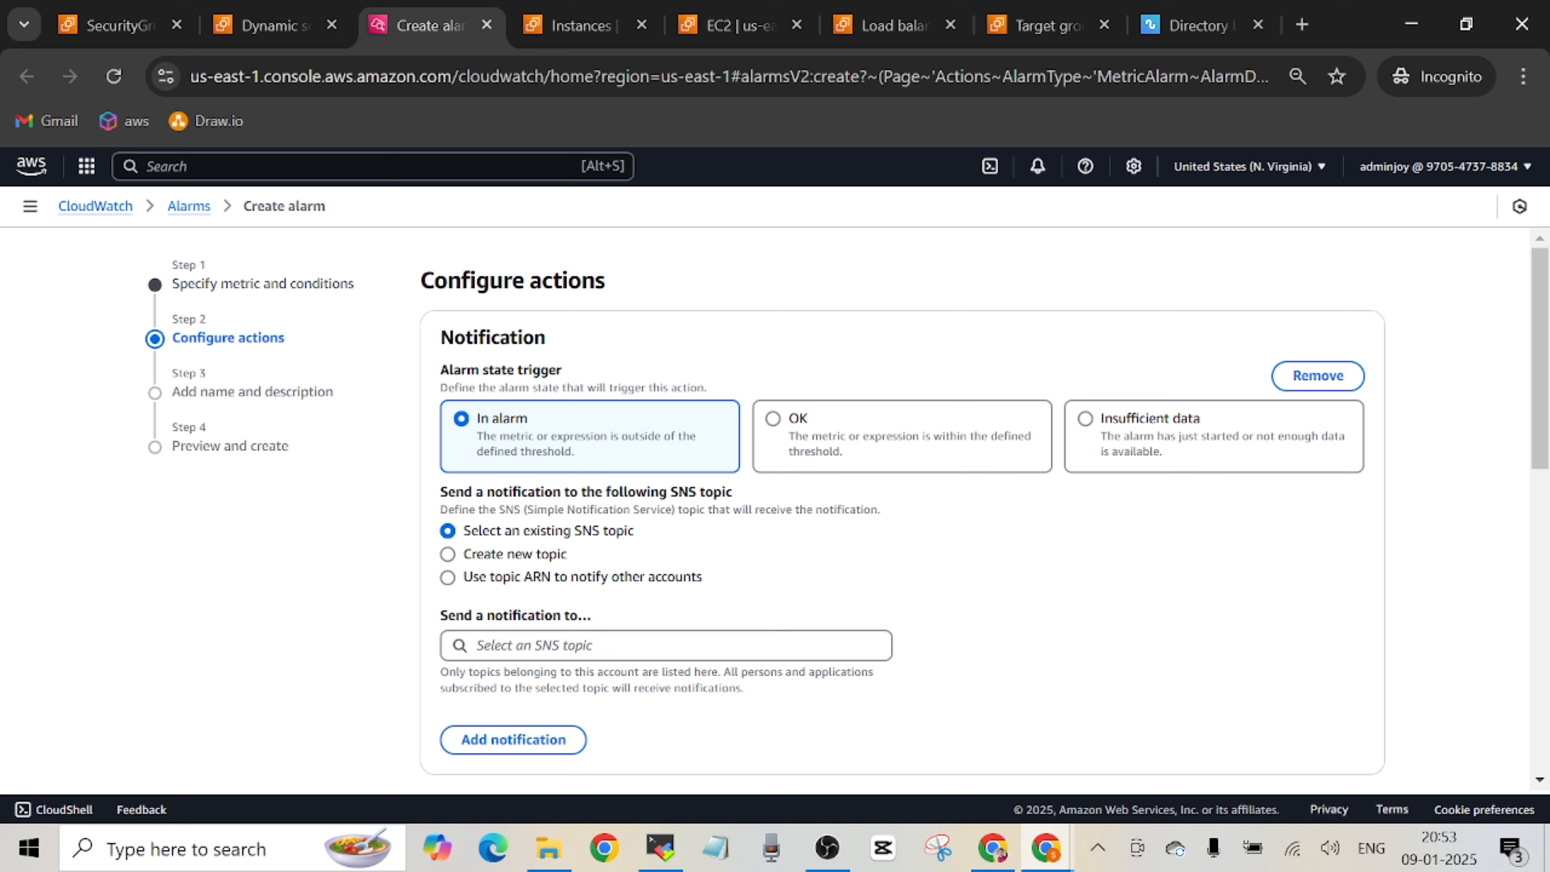
# Create a new SNS topic with the default name Default_CloudWatch_Alarms_Topic for in-alarm notifications, entering the recipient's e-mail address as its endpoint.
pyautogui.click(448, 557)
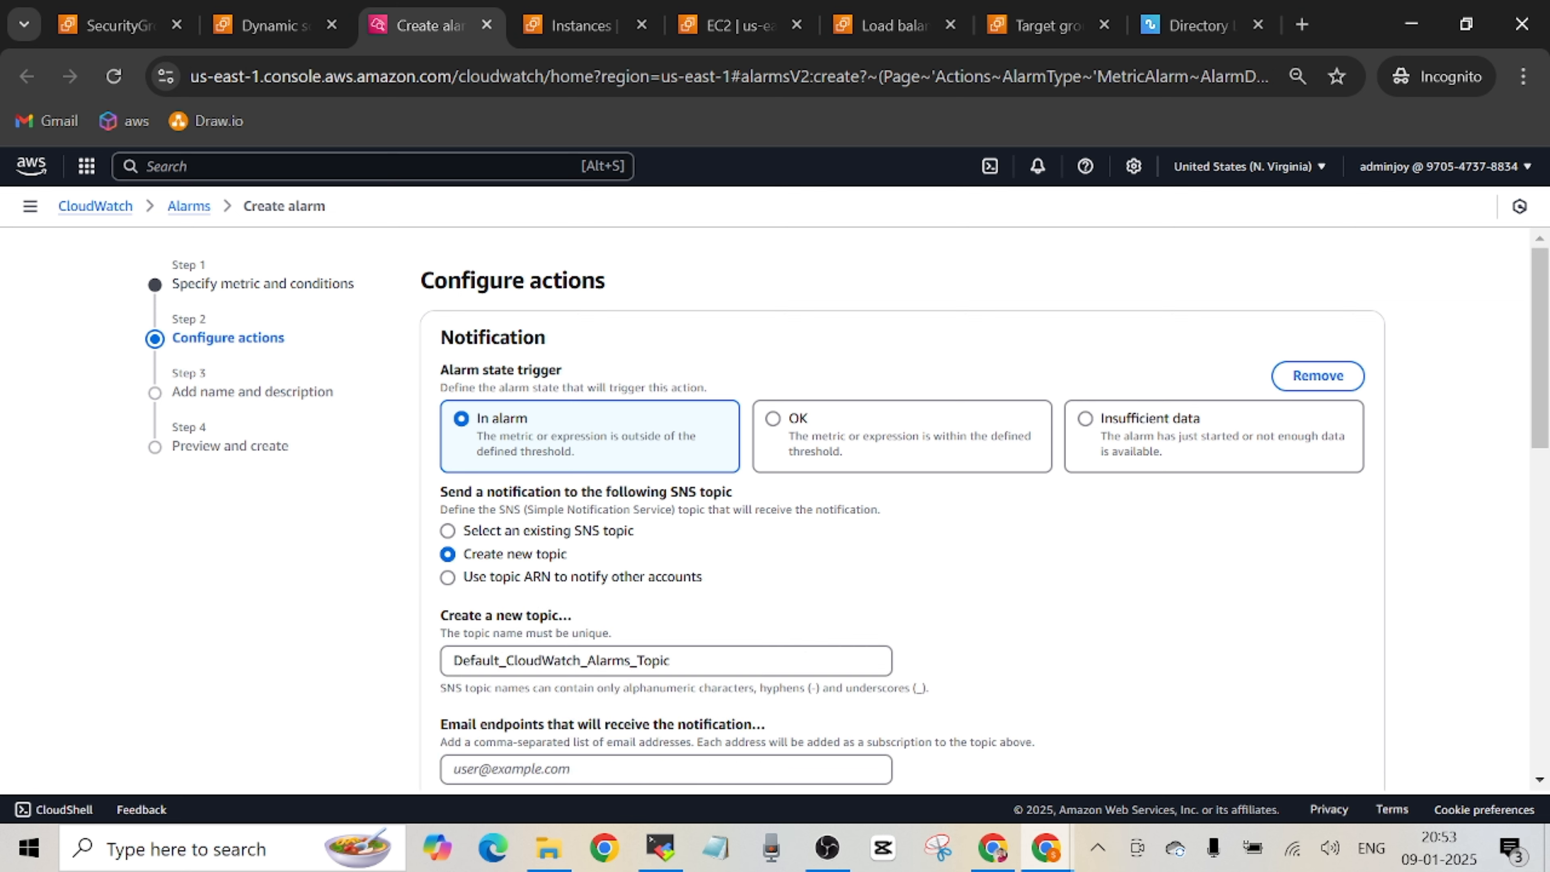
pyautogui.moveTo(1543, 392); pyautogui.dragTo(1536, 490)
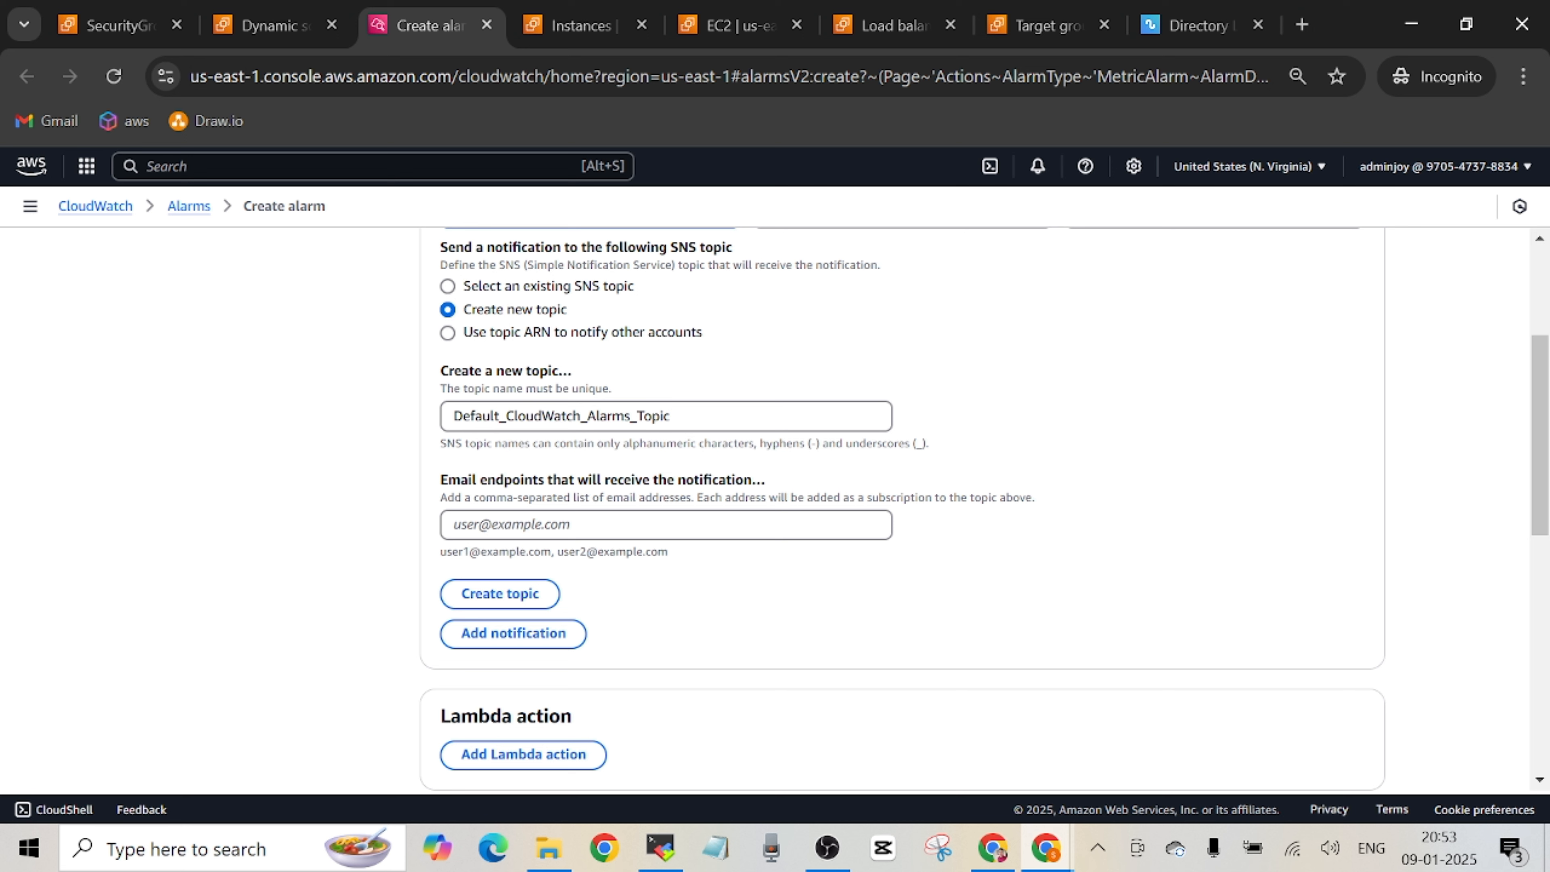
pyautogui.click(666, 524)
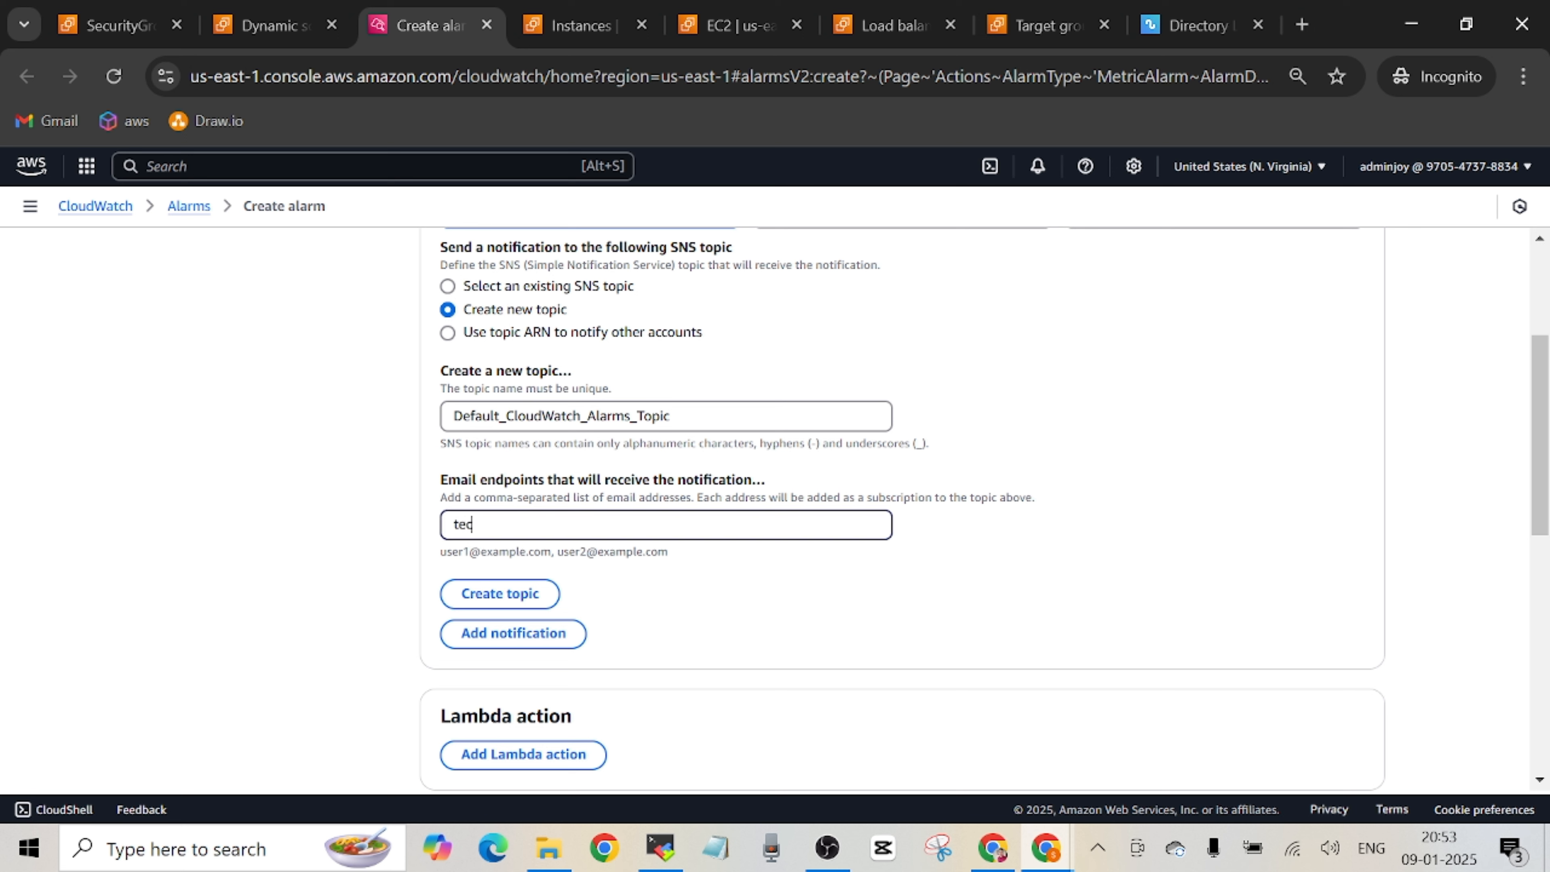
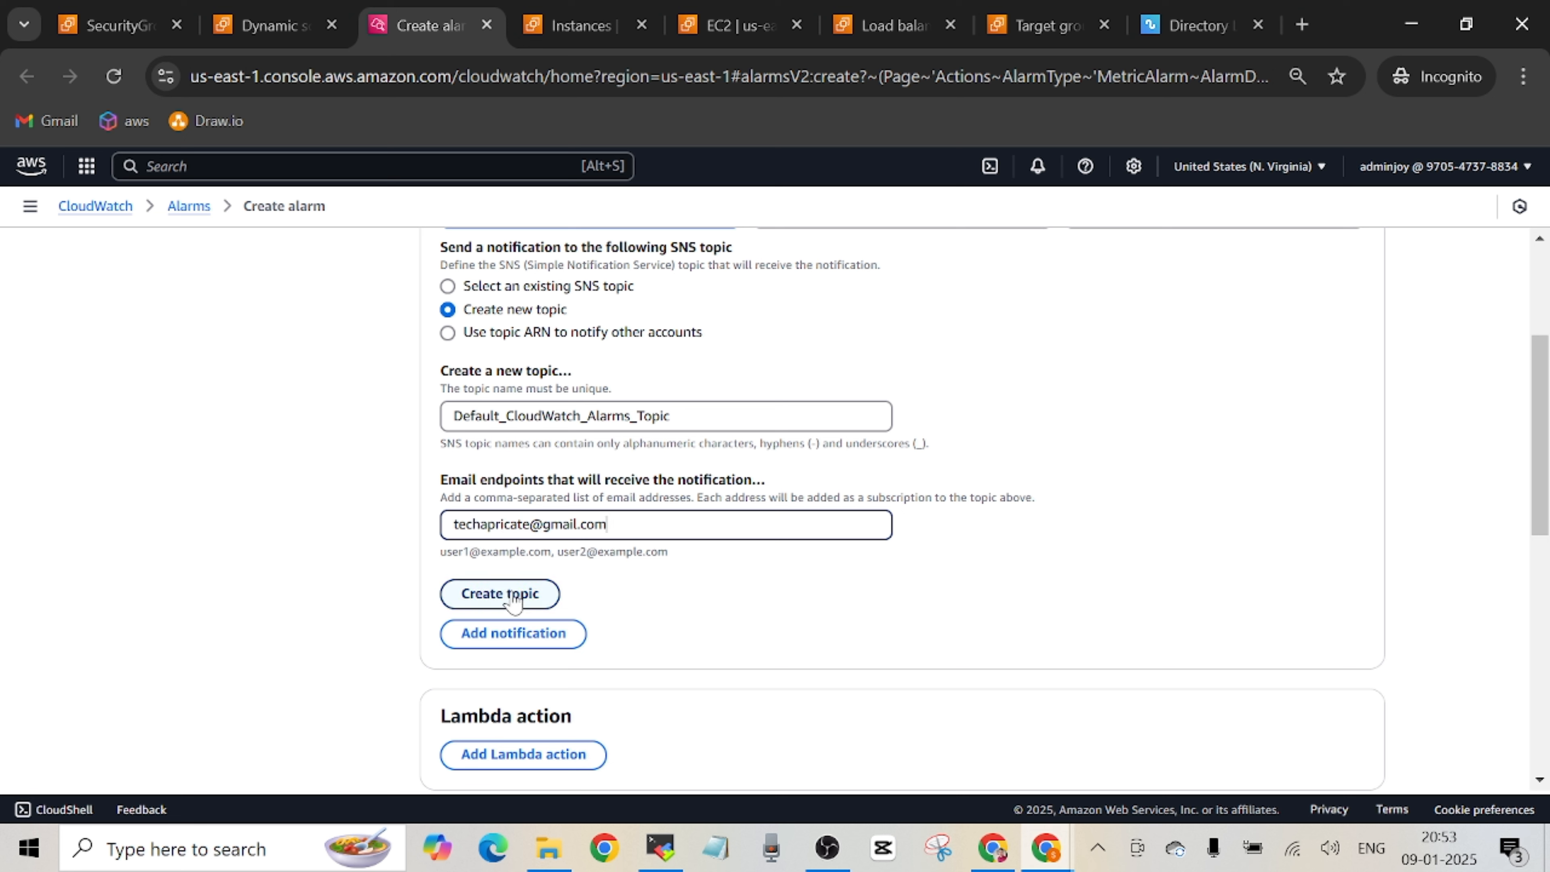
pyautogui.click(513, 595)
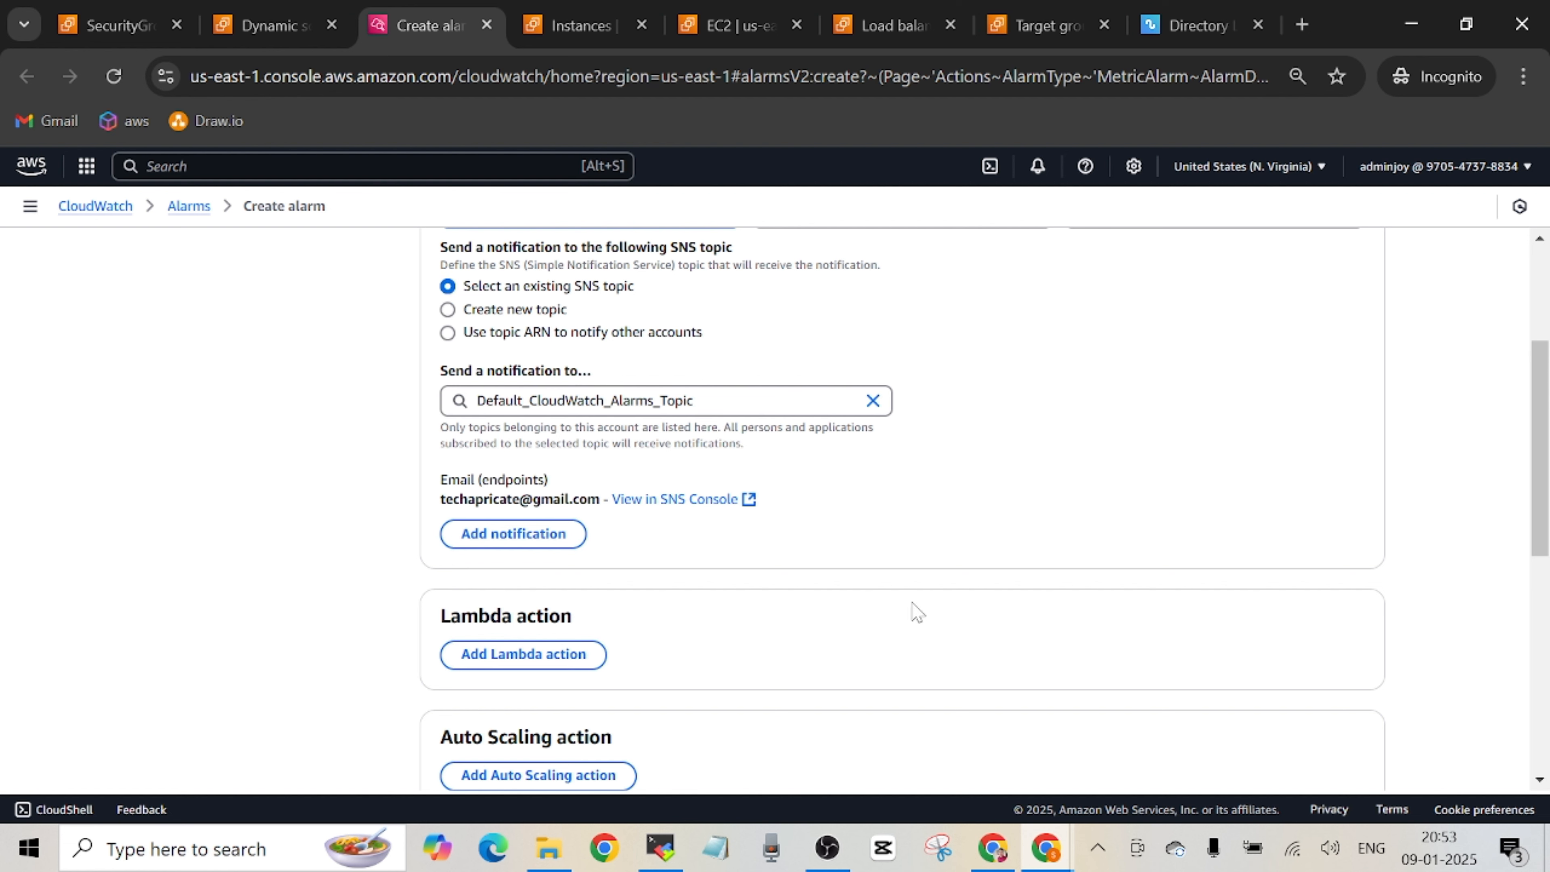
# Proceed to the alarm's name and description without adding further actions, and name the alarm CPU-Alarm.
pyautogui.moveTo(1540, 502); pyautogui.dragTo(1545, 745)
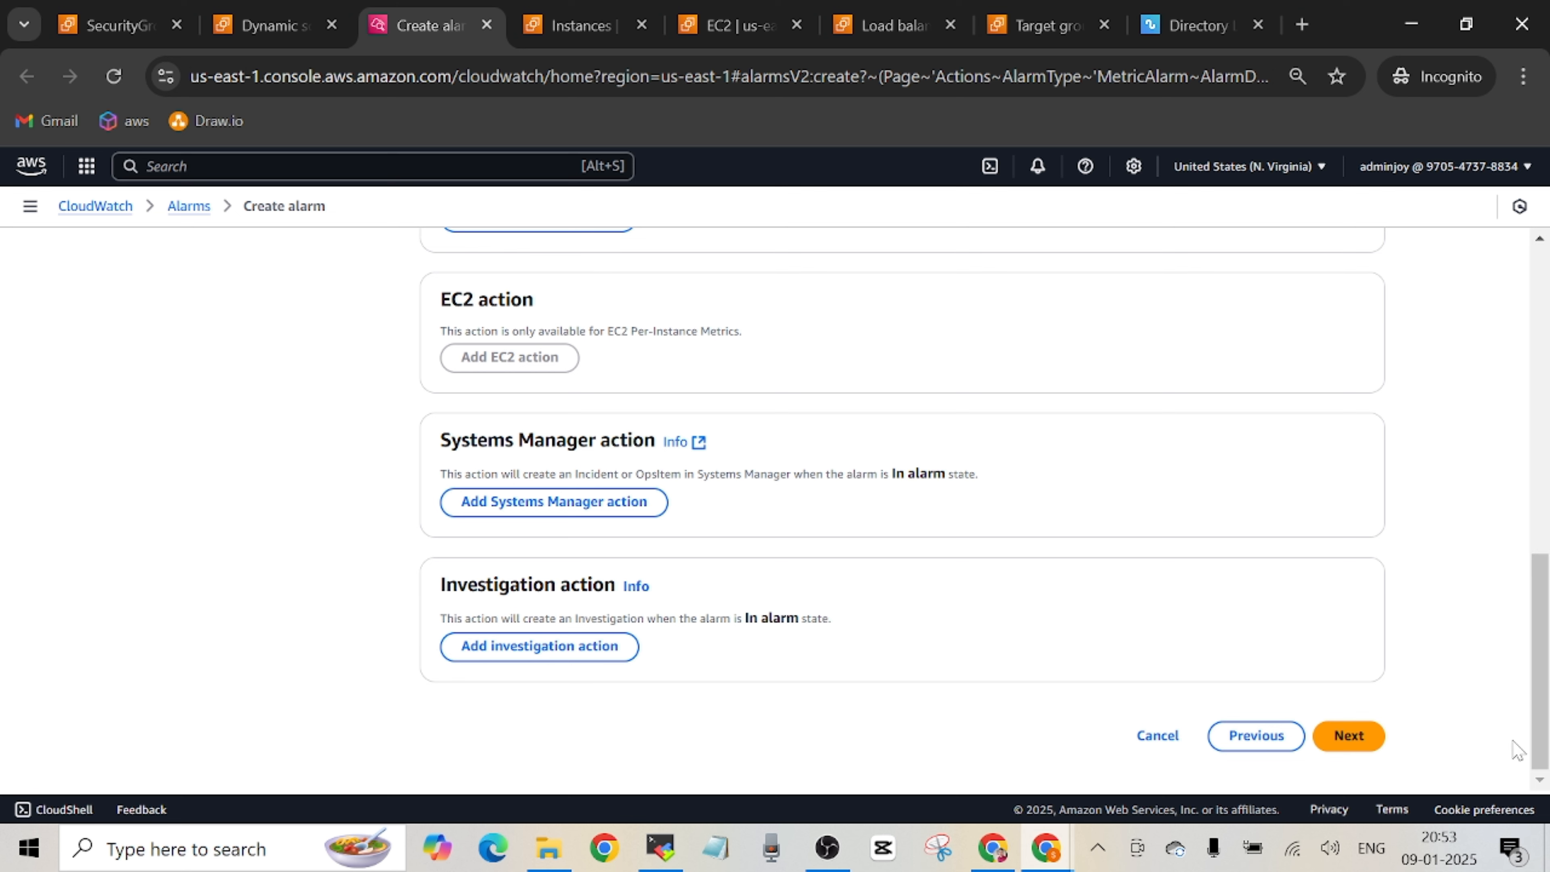
pyautogui.moveTo(1546, 696); pyautogui.dragTo(1544, 742)
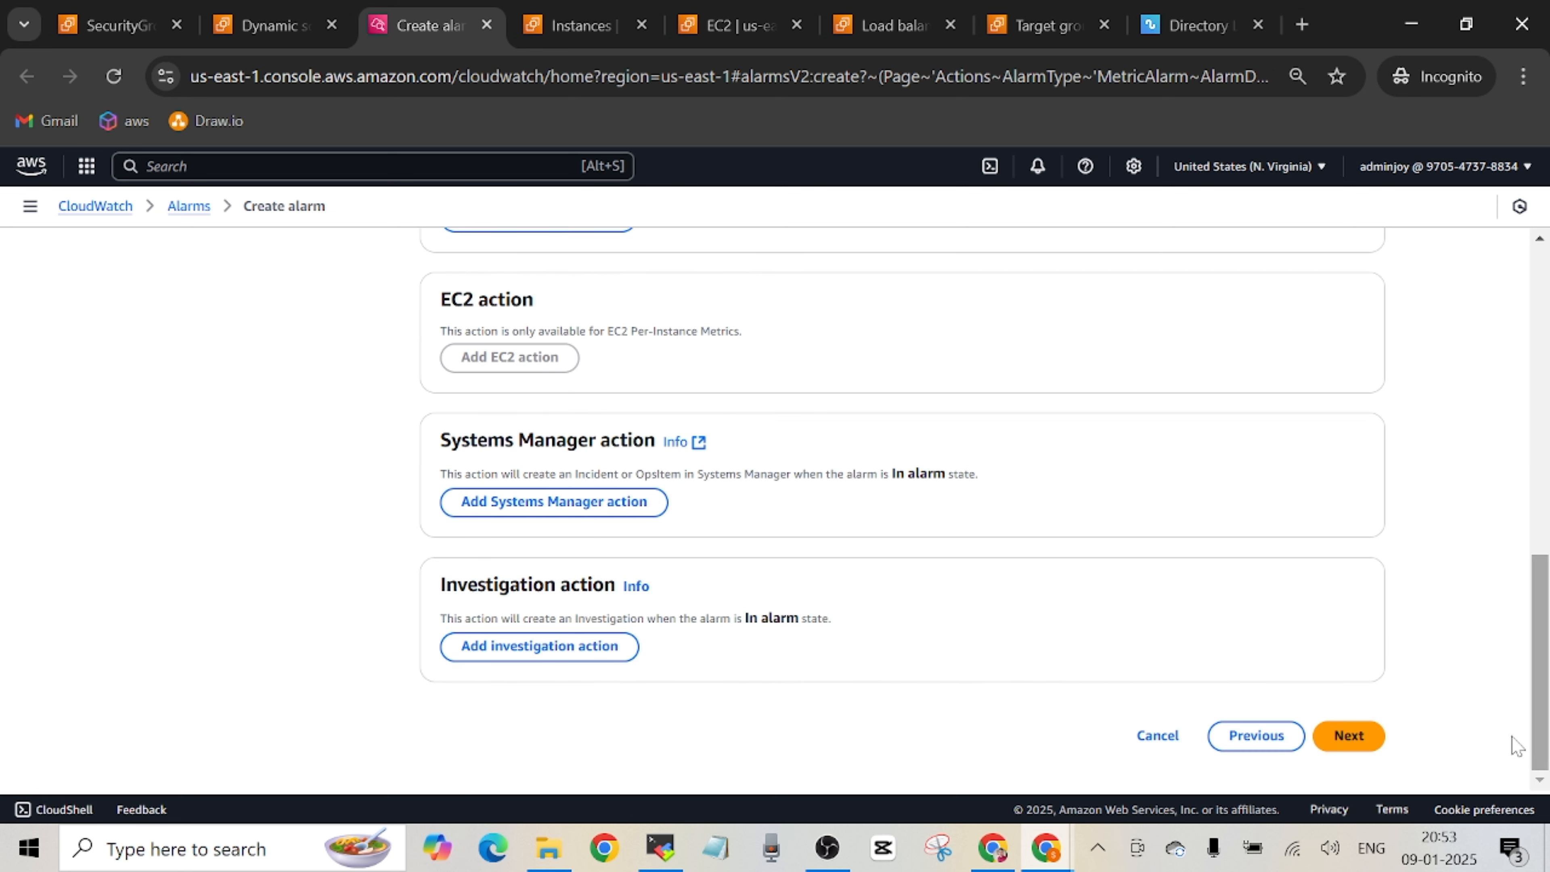
pyautogui.click(1356, 738)
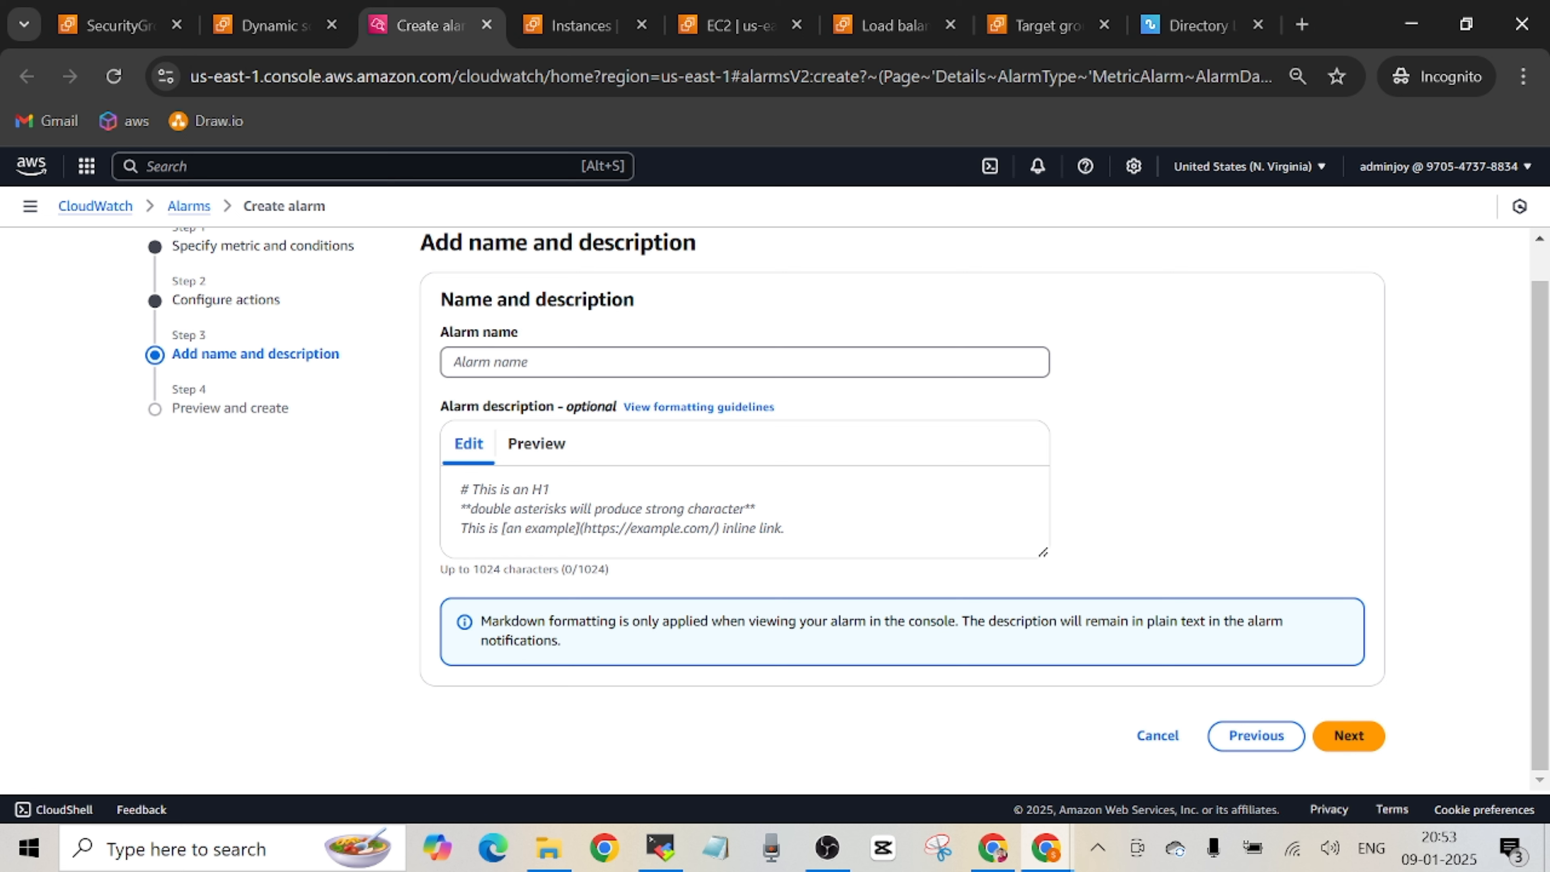
pyautogui.click(729, 362)
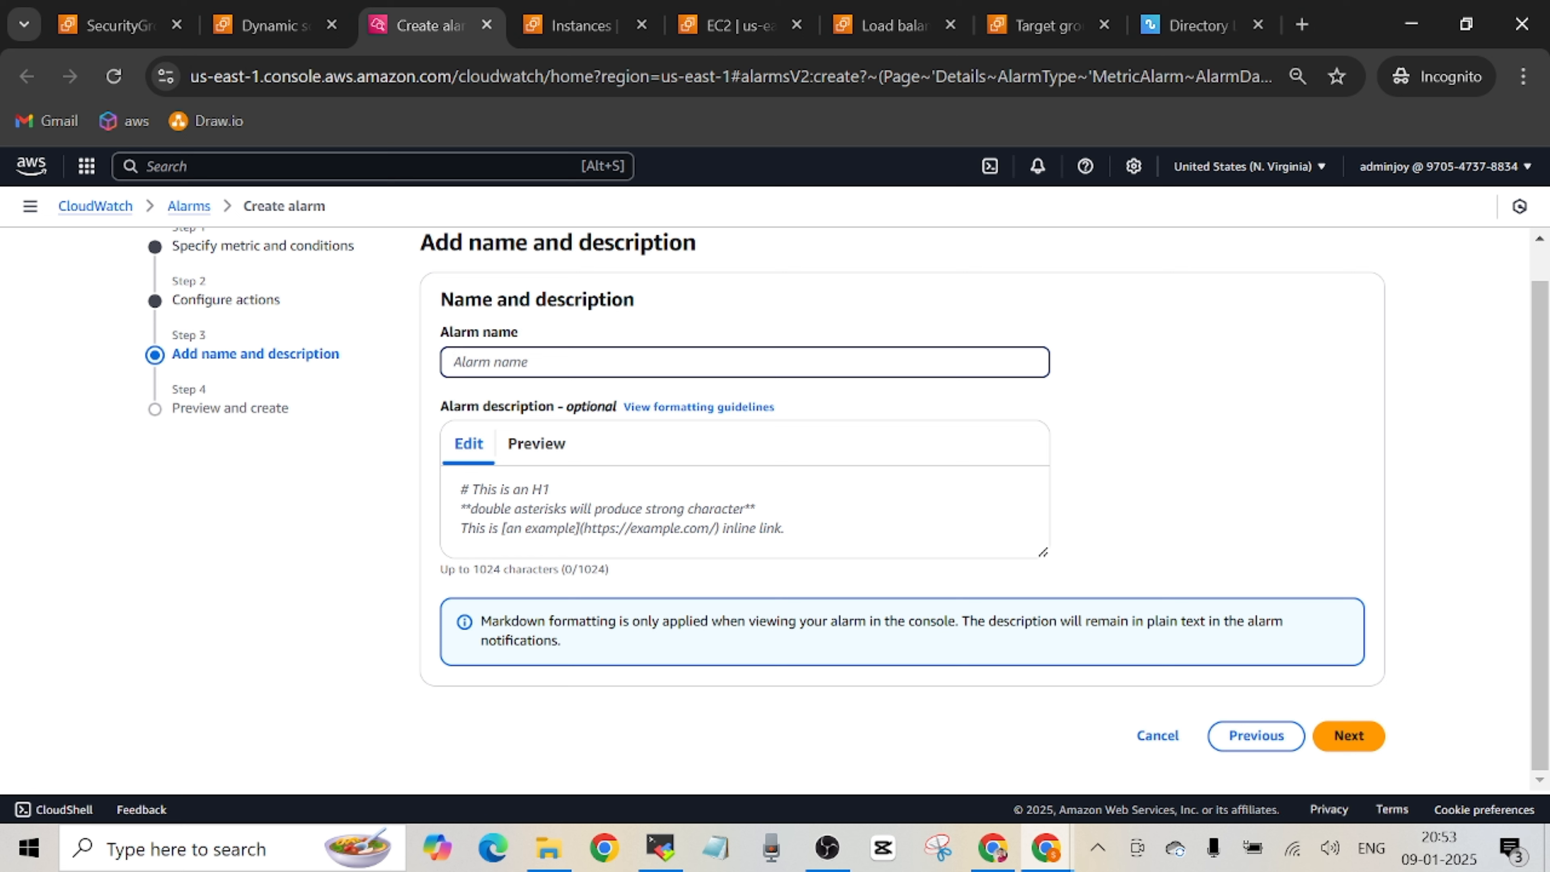
pyautogui.write('CPU-Alarm')
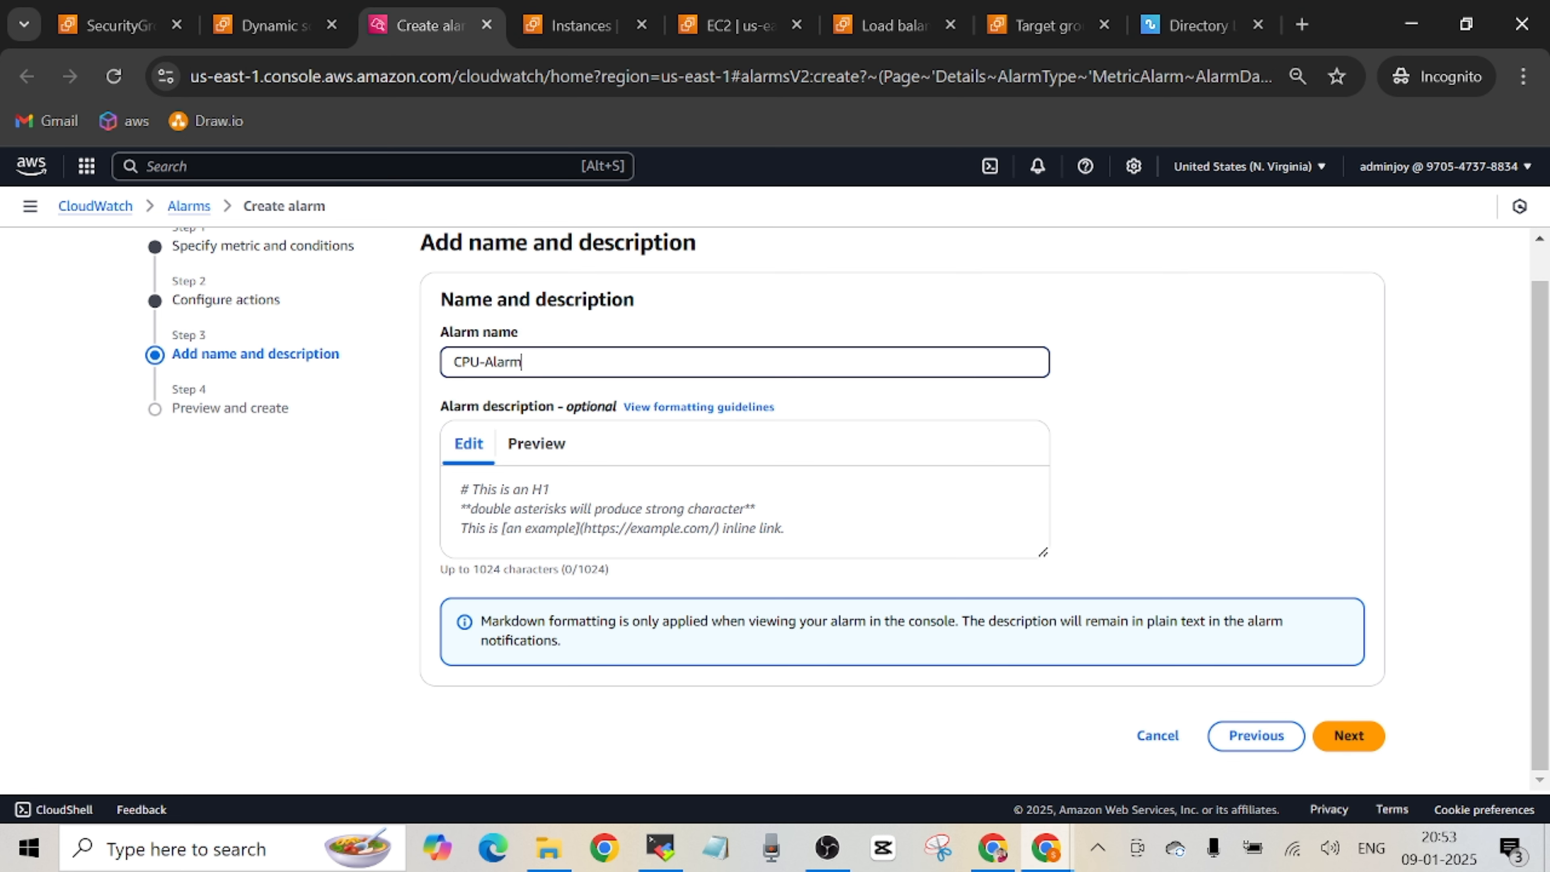